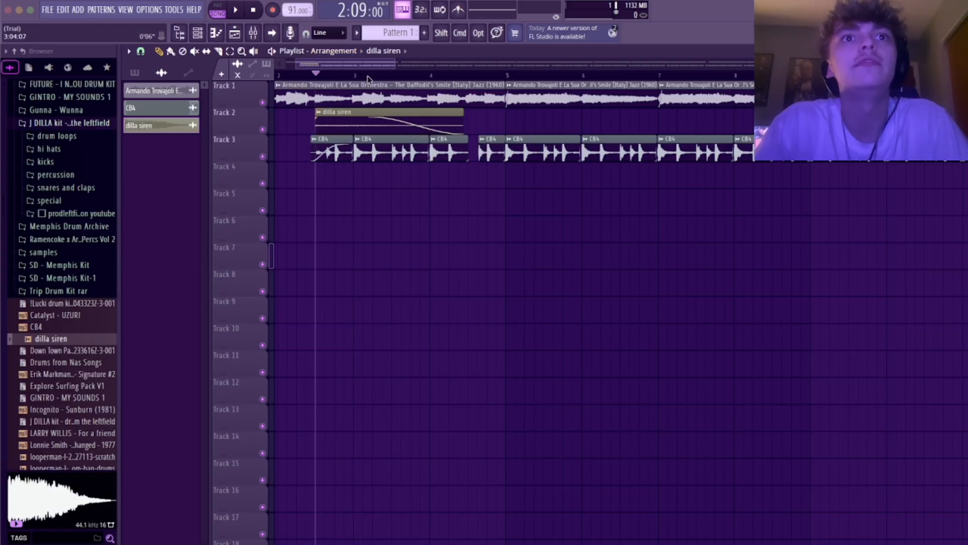
Play the arrangement from bar 5 to listen to the jazz sample with the CB4 drum loop
drag(360, 67, 303, 64)
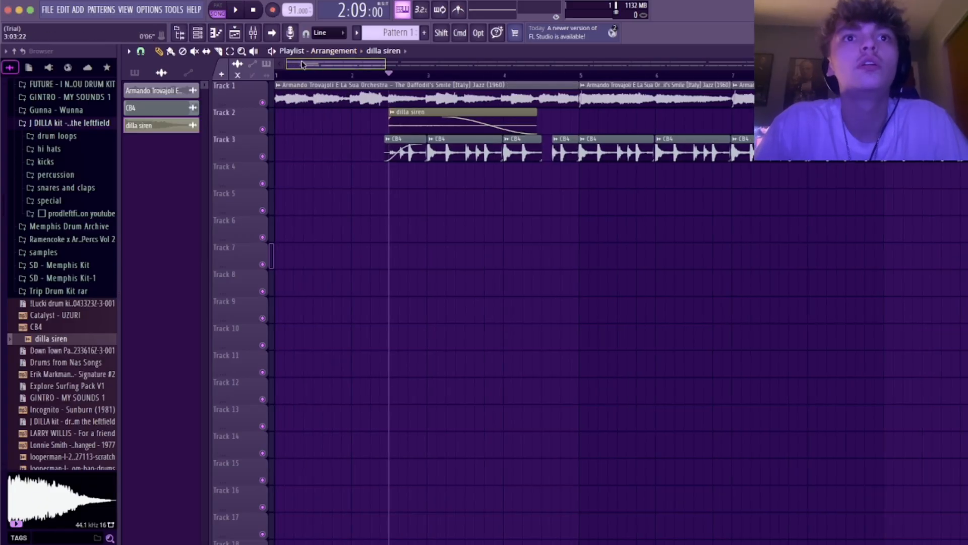
click(372, 75)
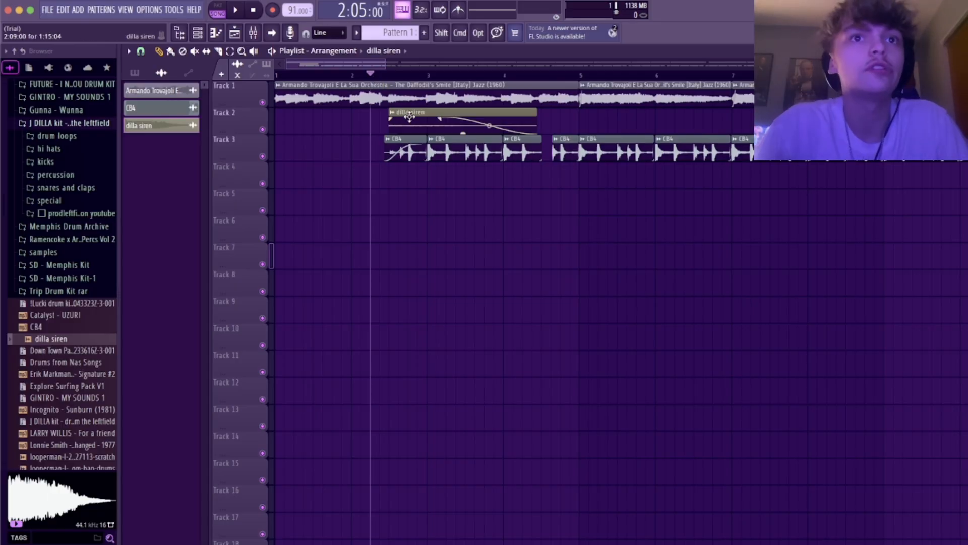
mouse_move(409, 117)
mouse_down()
mouse_move(446, 114)
mouse_move(372, 112)
mouse_move(411, 106)
mouse_up()
click(579, 76)
key(space)
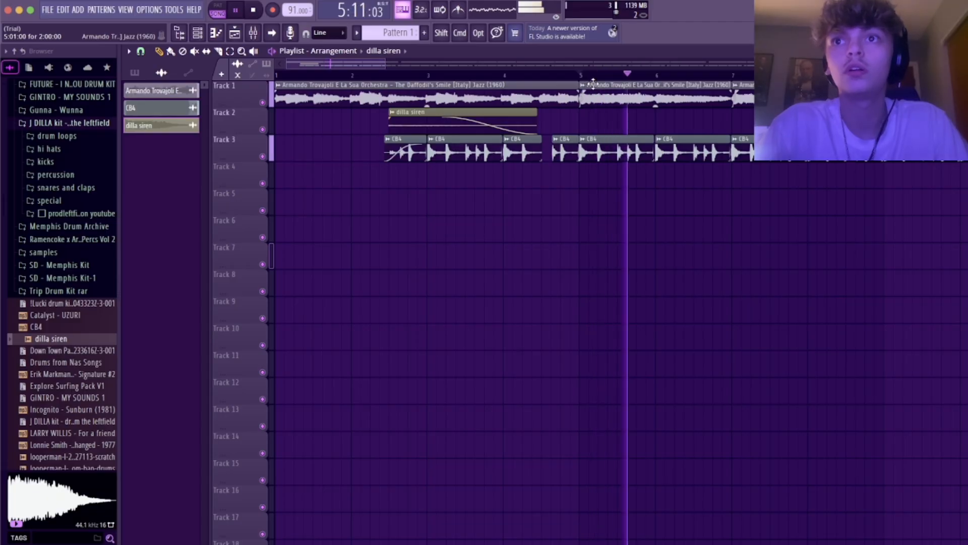
drag(343, 59, 370, 59)
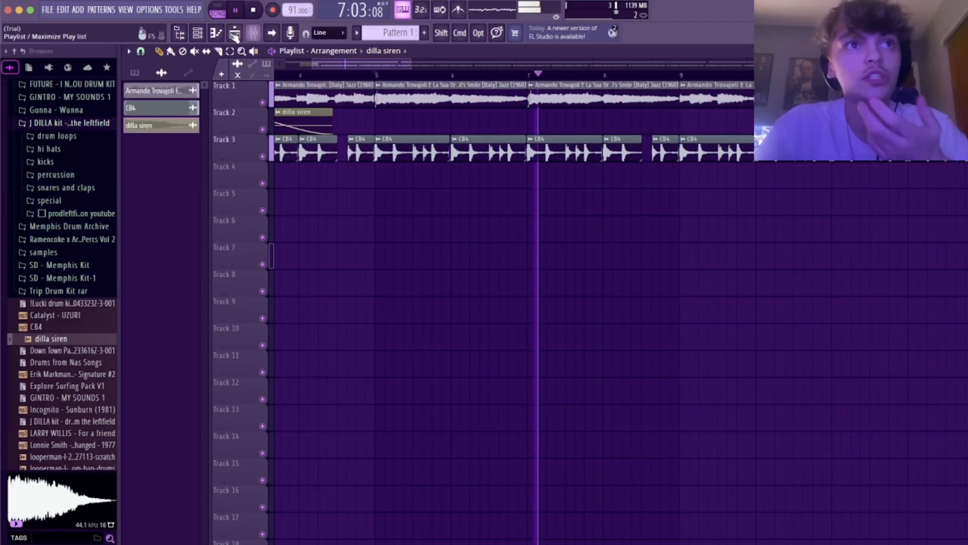
key(space)
Review the whole arrangement in the playlist and play it from the beginning
click(251, 33)
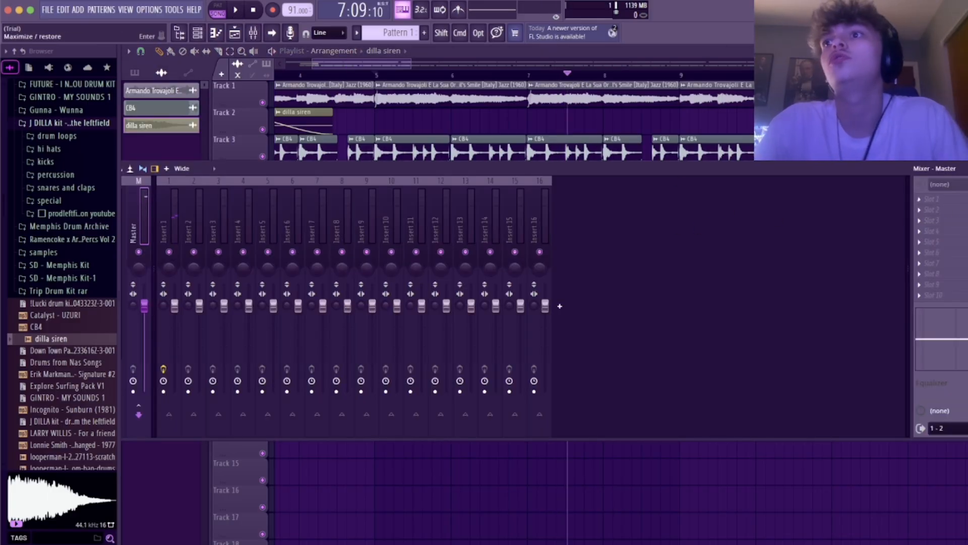
key(F9)
drag(399, 65, 289, 71)
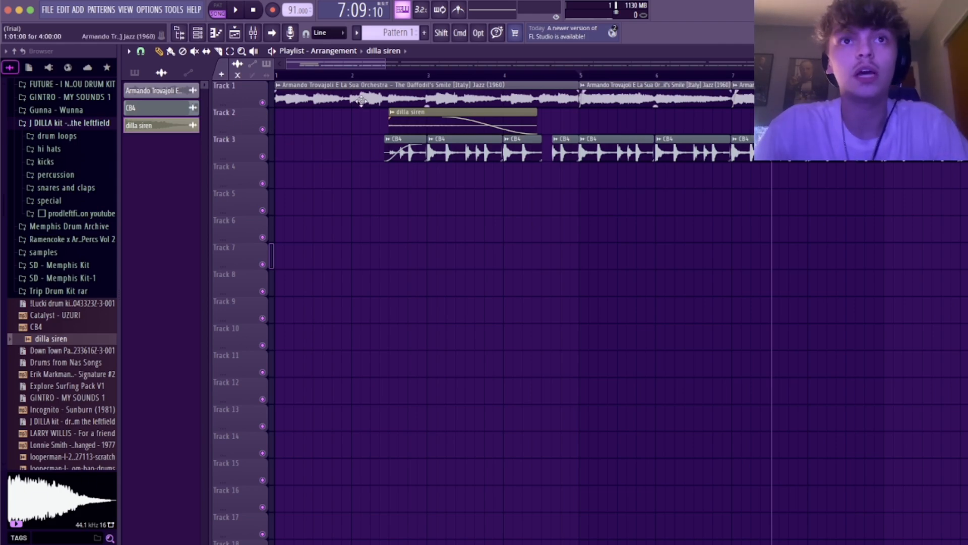
drag(350, 64, 408, 64)
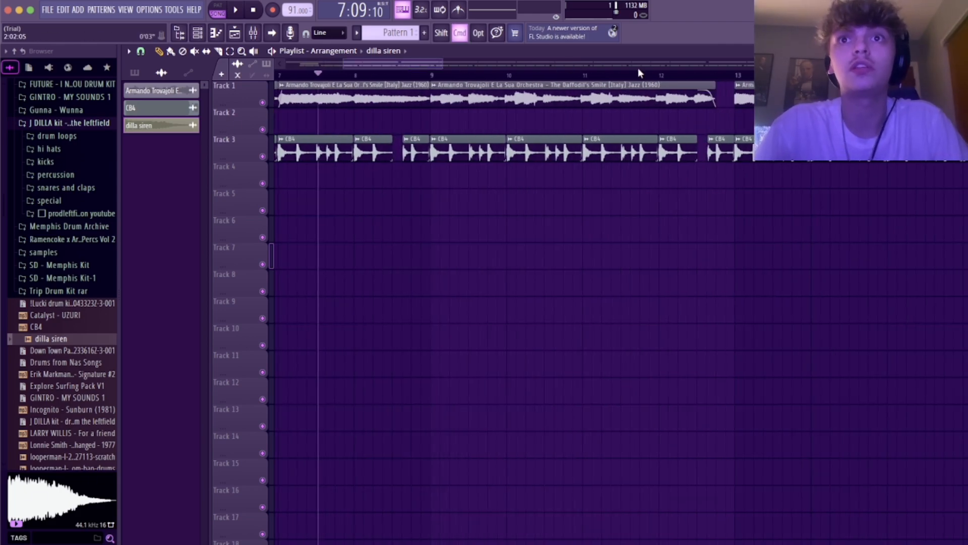
scroll(591, 62, down, 3)
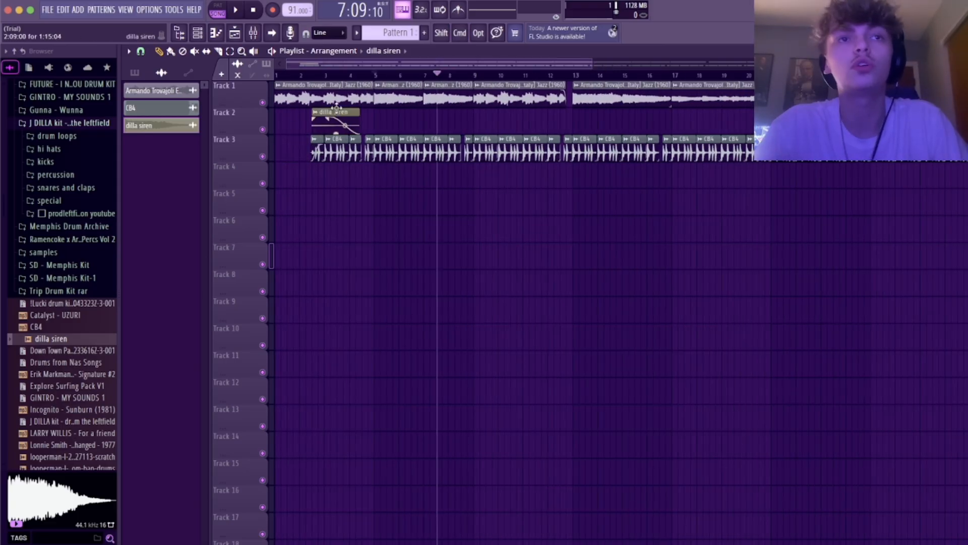
click(255, 11)
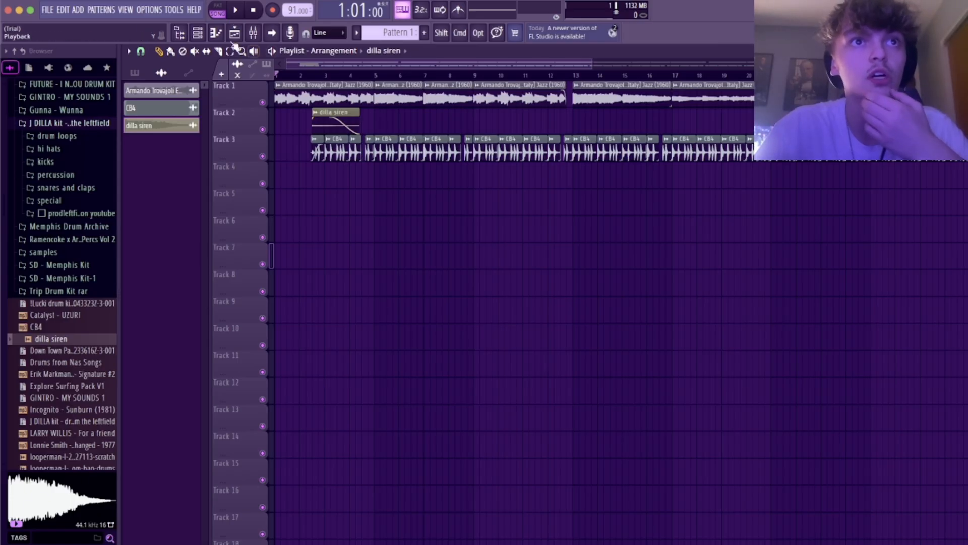
click(236, 10)
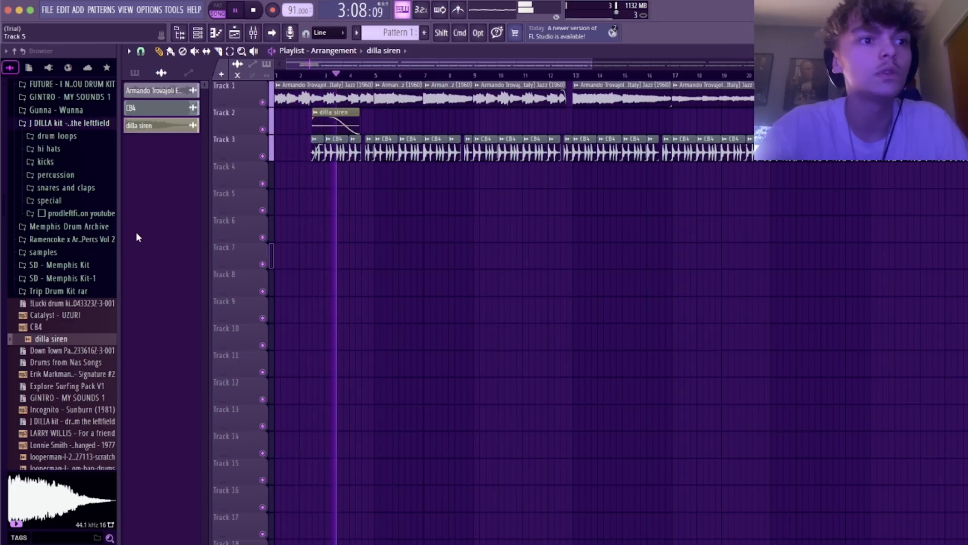
key(space)
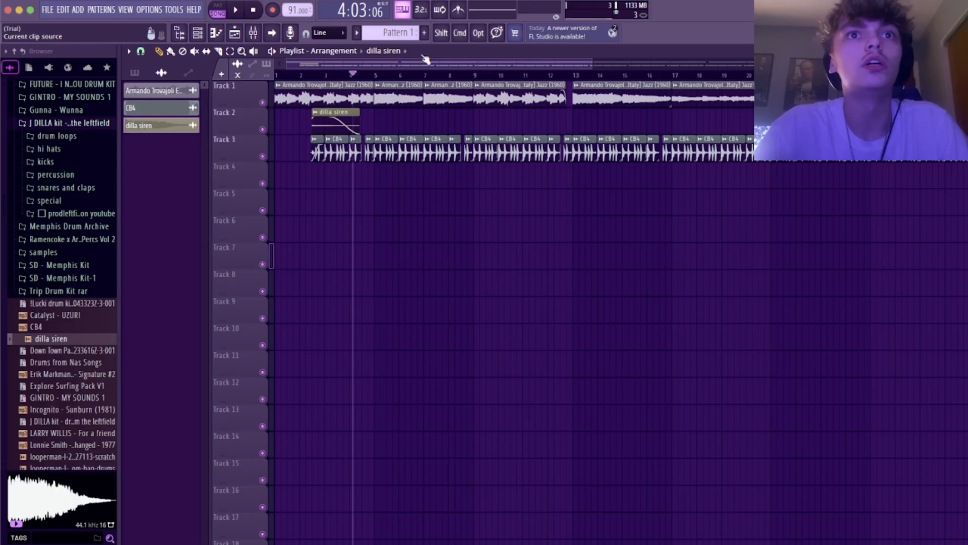
Add a Fruity Compressor to the first effect slot of the Master track and load its Master V preset
click(254, 33)
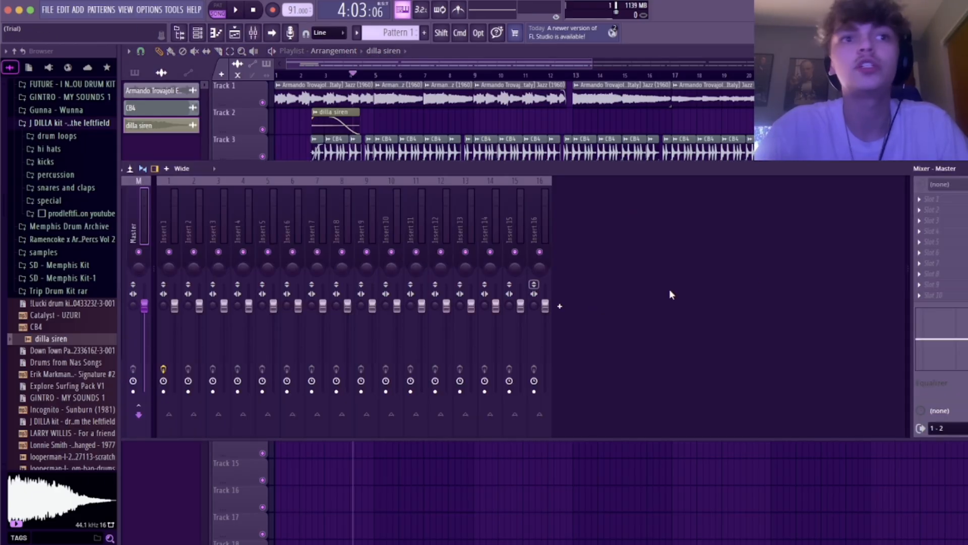
click(933, 201)
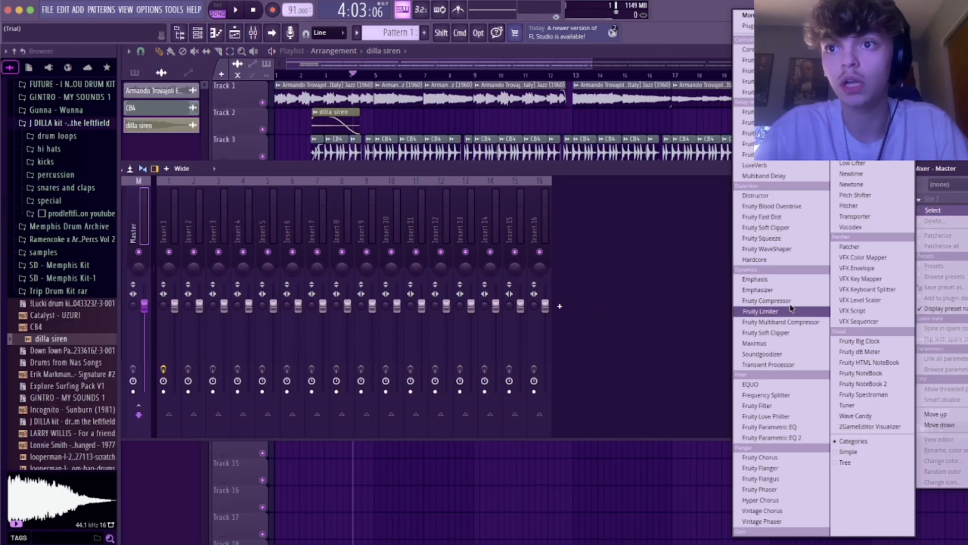
click(767, 304)
click(386, 135)
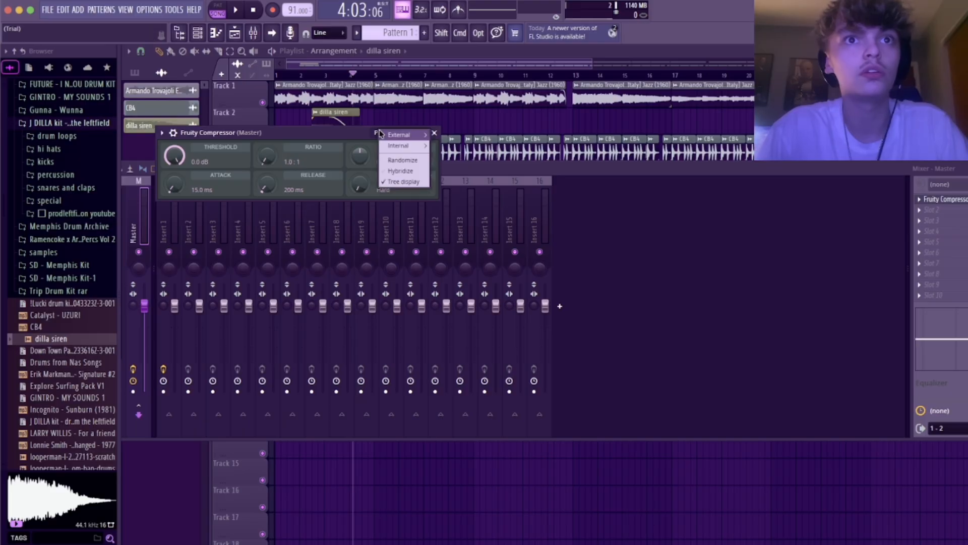
mouse_move(401, 136)
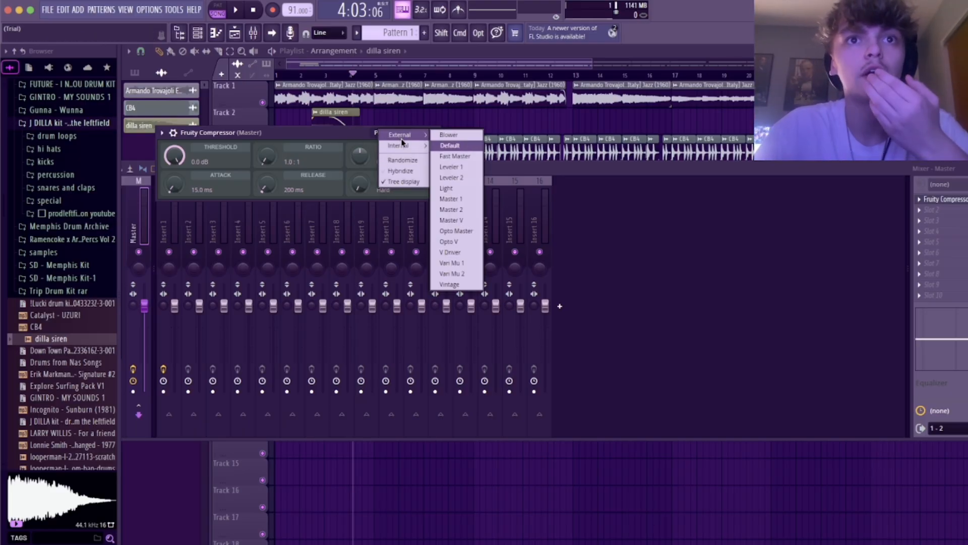
click(457, 221)
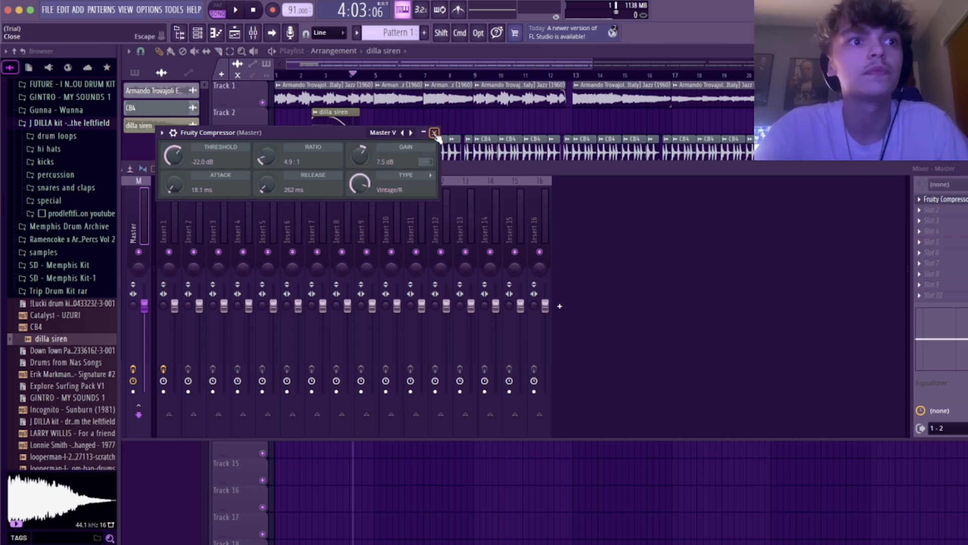
click(434, 133)
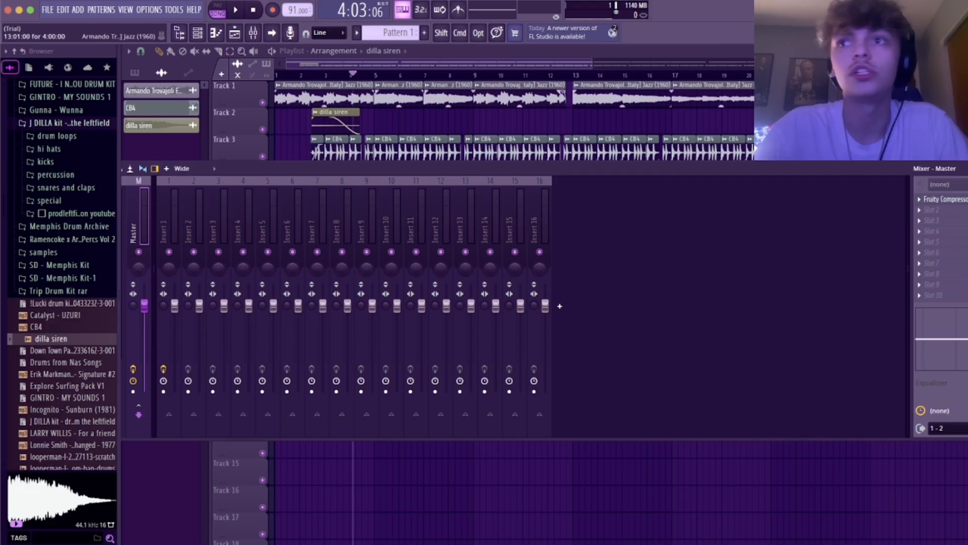
Reopen the master's Fruity Compressor, look through its external presets and play the song to hear the compression
click(943, 199)
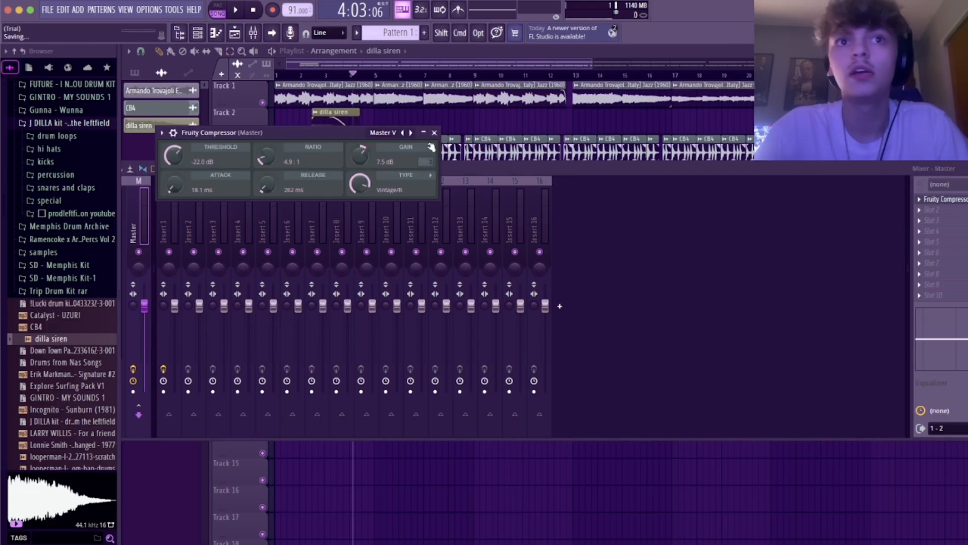
click(383, 135)
mouse_move(400, 142)
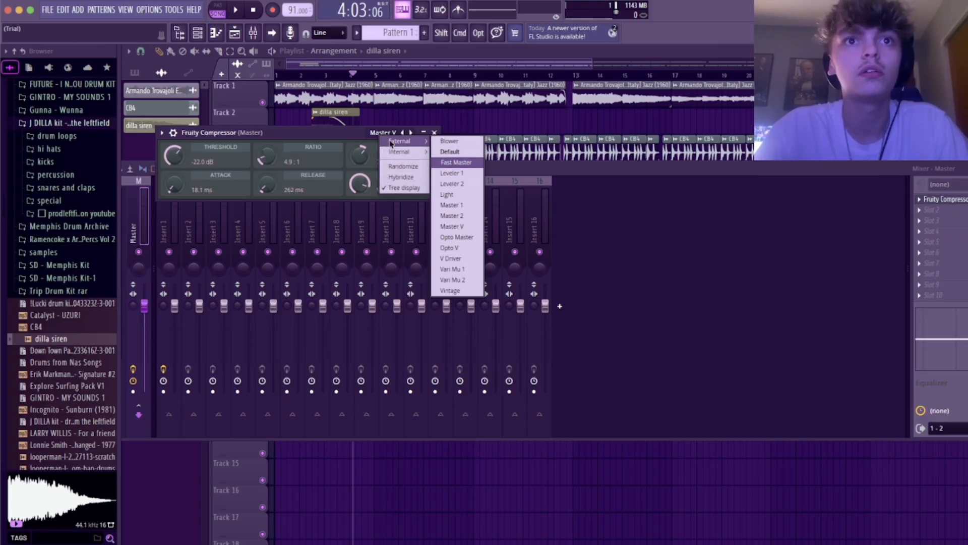
click(340, 134)
click(237, 12)
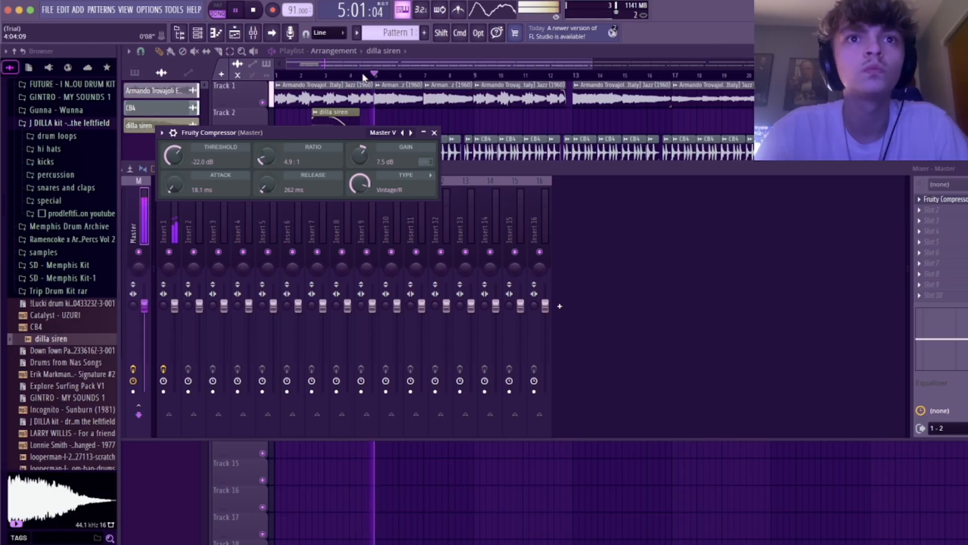
Try the Master 1 and Vintage Mix presets on the Fruity Compressor while the song plays
click(387, 134)
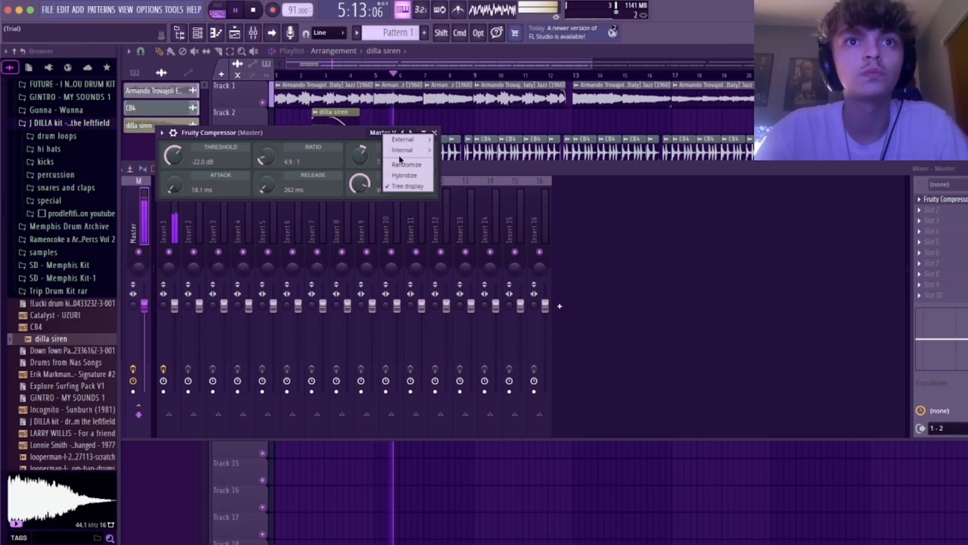
mouse_move(406, 139)
click(463, 203)
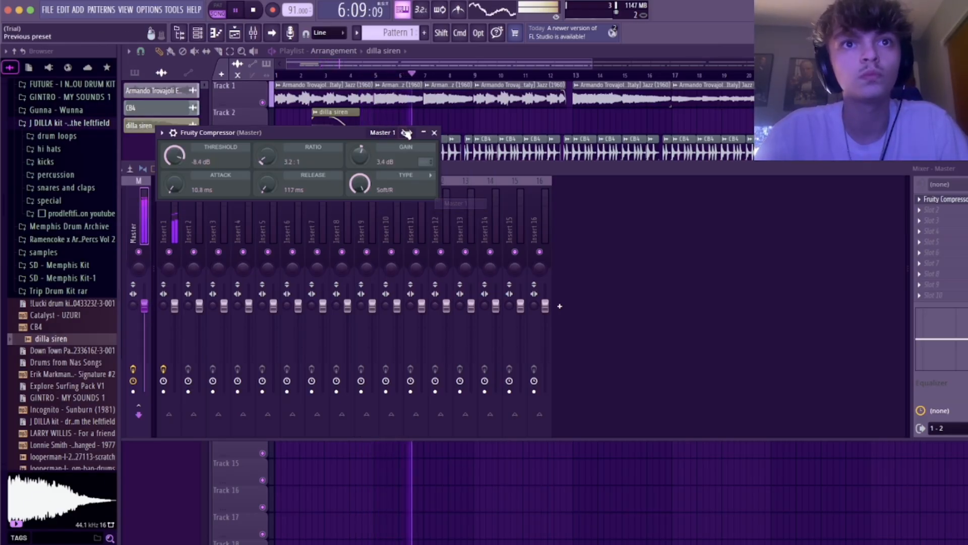
click(385, 134)
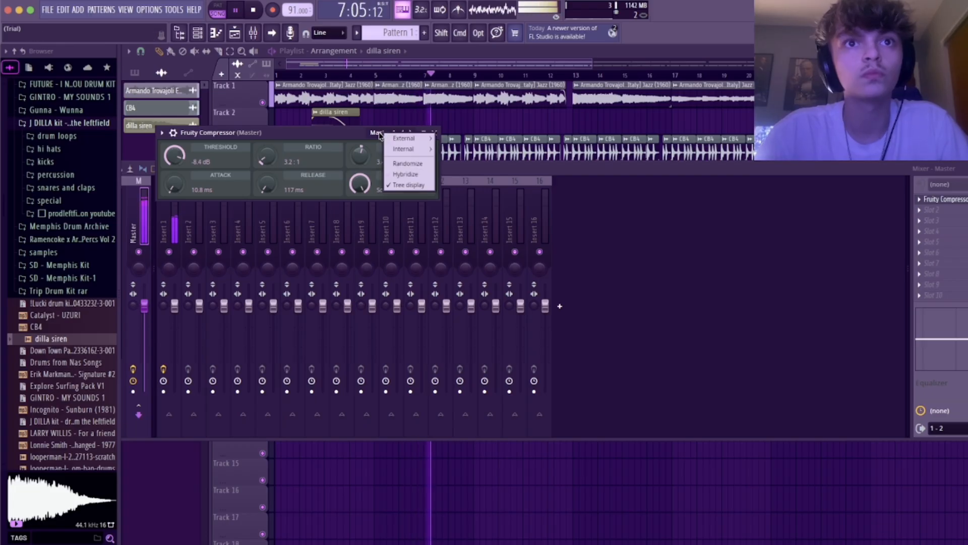
mouse_move(408, 150)
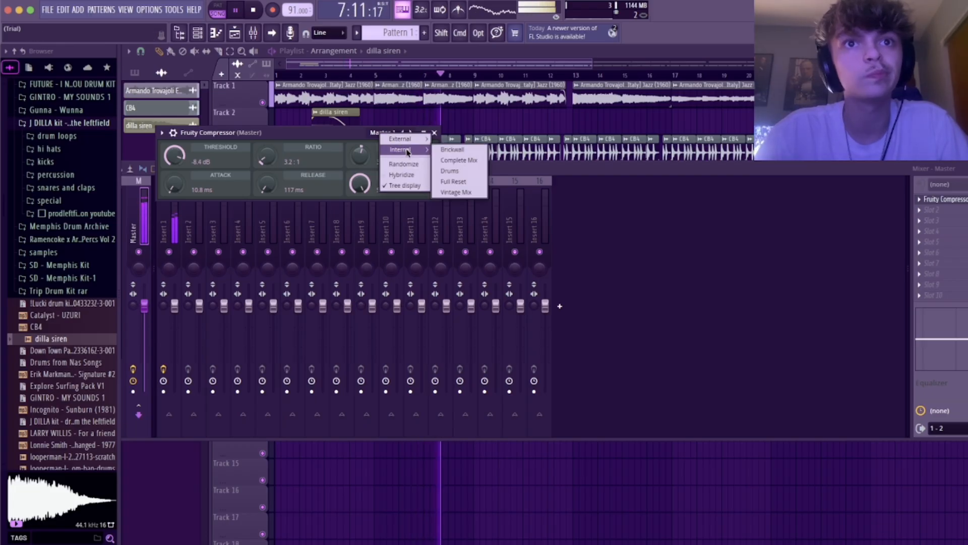
click(456, 192)
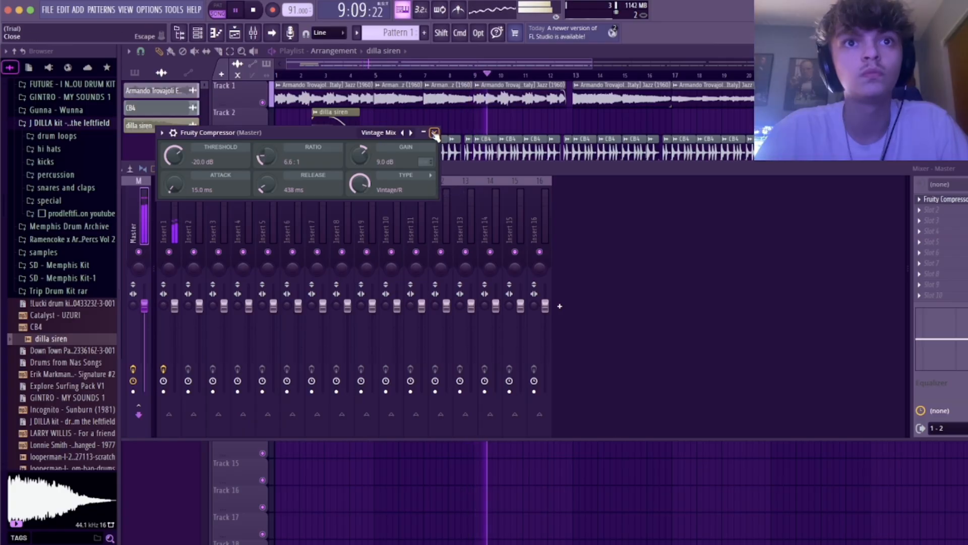
Load the Complete Mix preset in the Fruity Compressor and lower the Master track's volume to about 85%
click(393, 134)
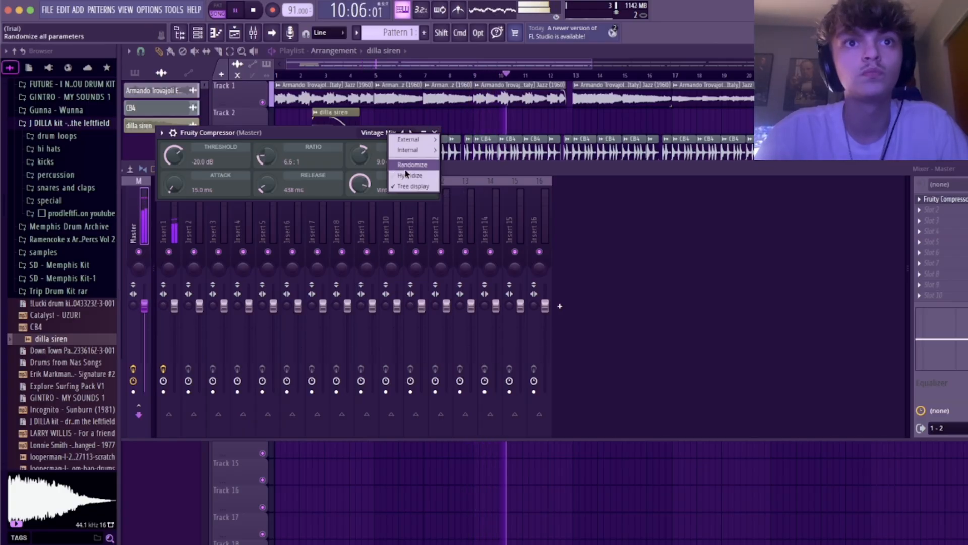
mouse_move(405, 150)
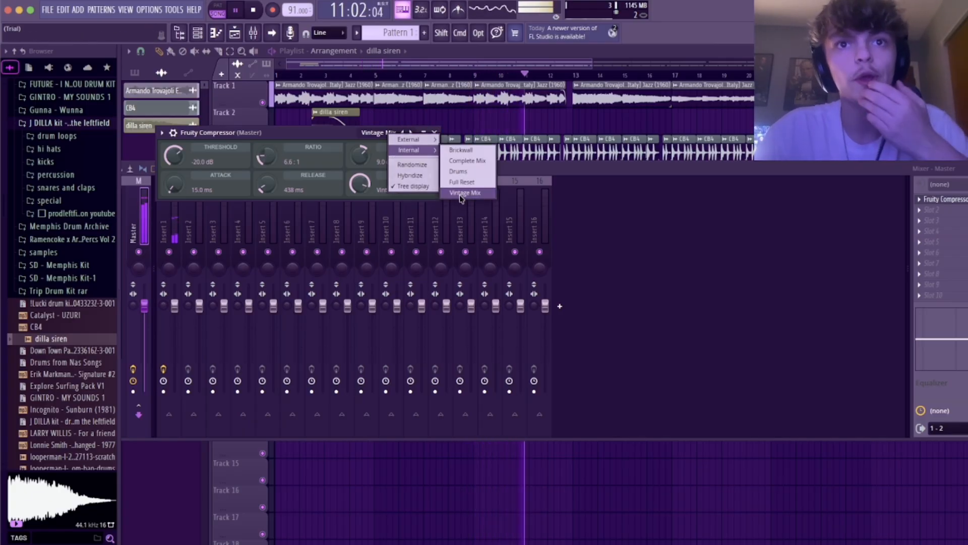
click(463, 161)
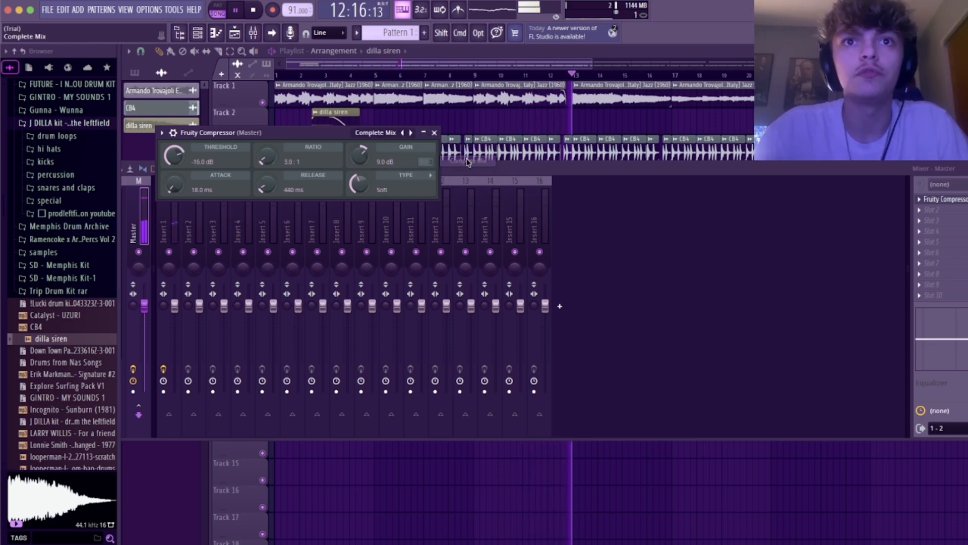
click(376, 133)
click(349, 132)
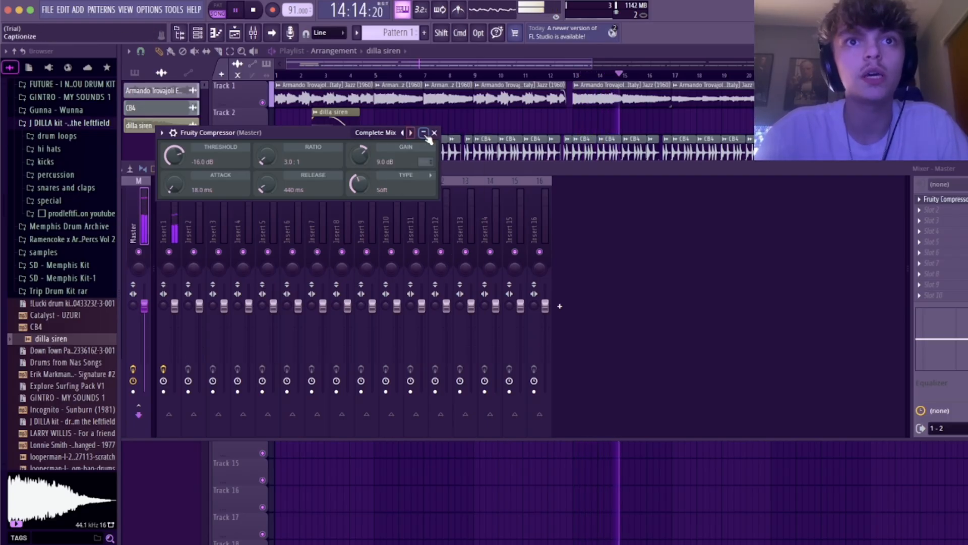
click(435, 132)
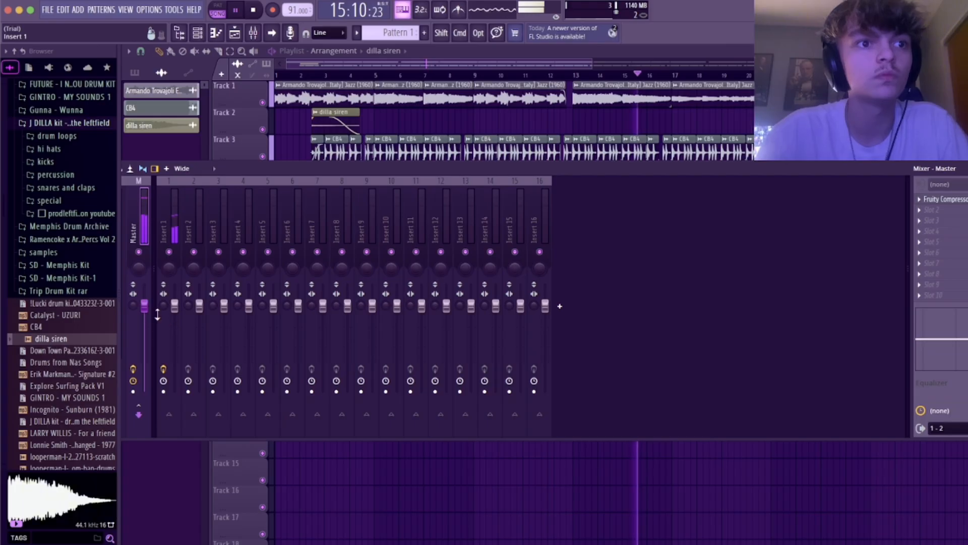
drag(144, 305, 144, 321)
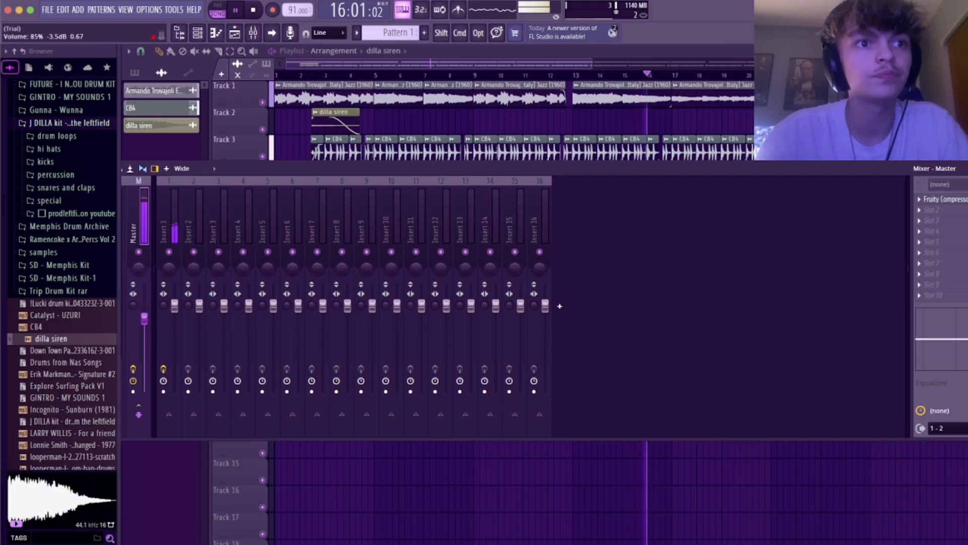
Examine the Fruity Parametric EQ 2 on Insert 1, stop playback and set the playlist's playhead to bar 6
click(165, 213)
click(943, 199)
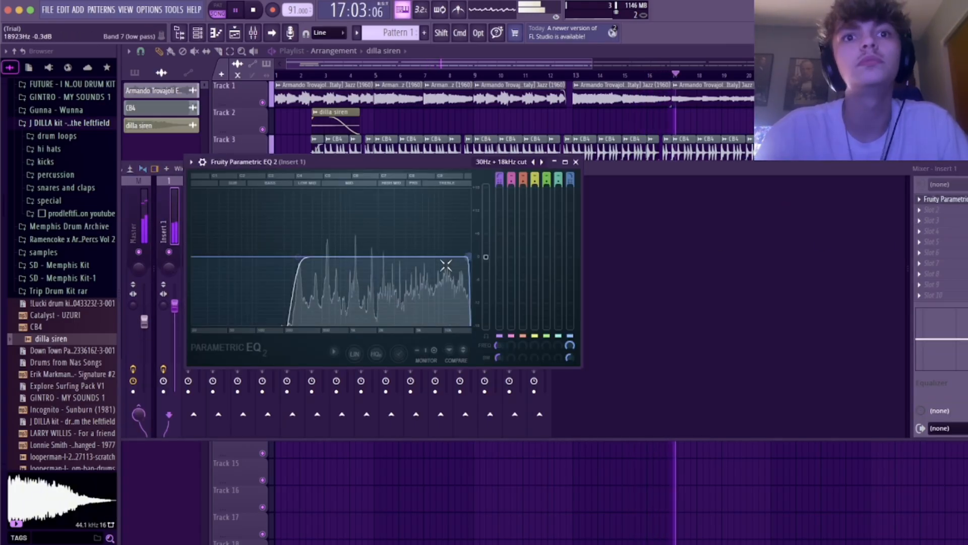
click(576, 162)
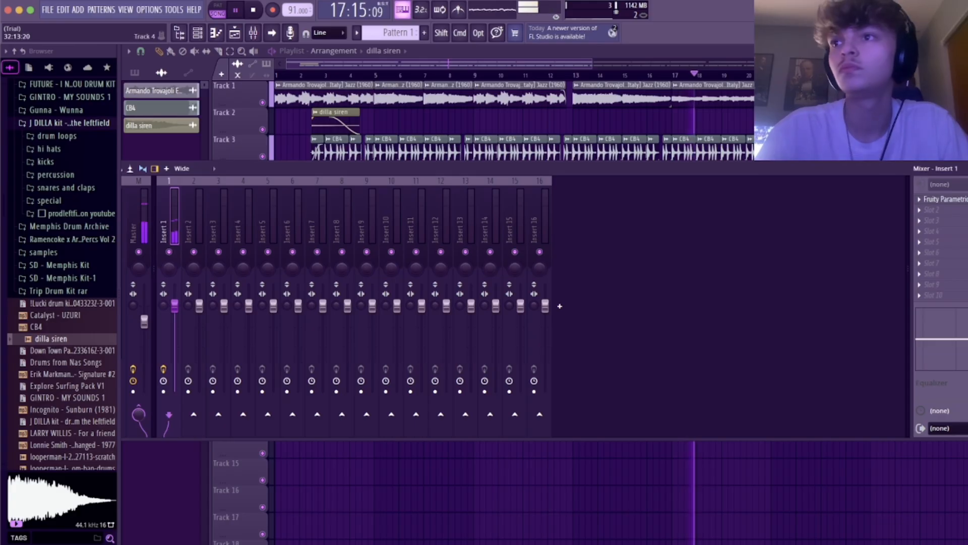
click(236, 8)
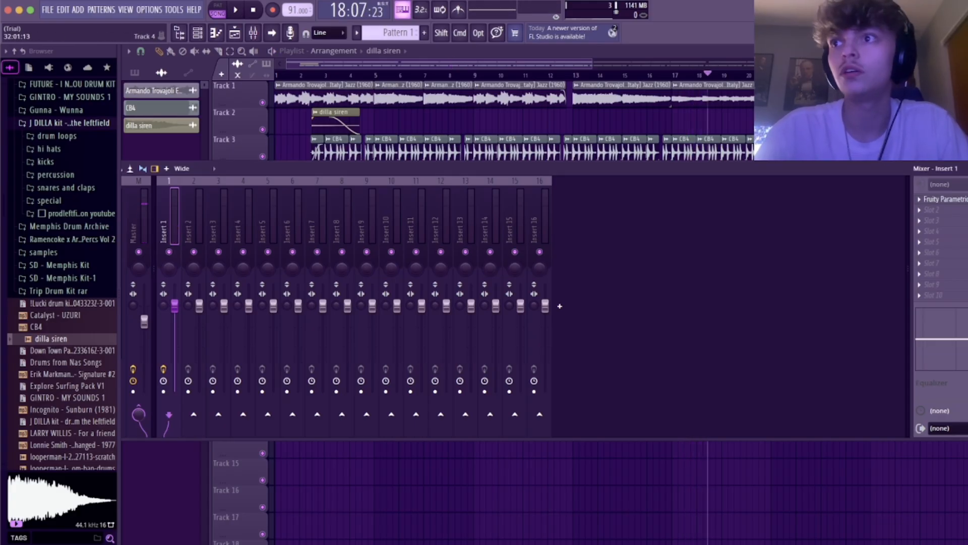
key(Escape)
drag(578, 81, 398, 75)
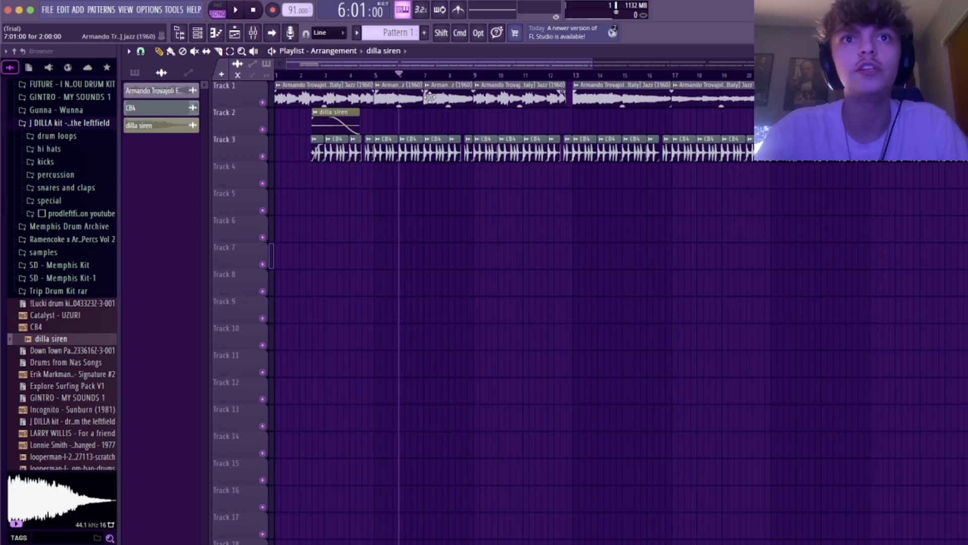
Play the song from bar 13 to hear the sample and drums, and stop playback
double_click(428, 95)
click(466, 133)
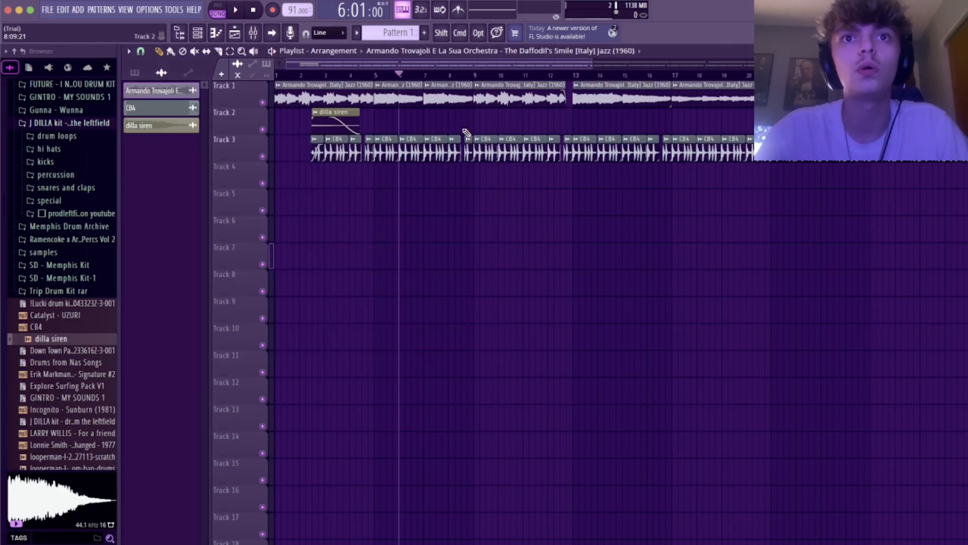
click(576, 76)
key(space)
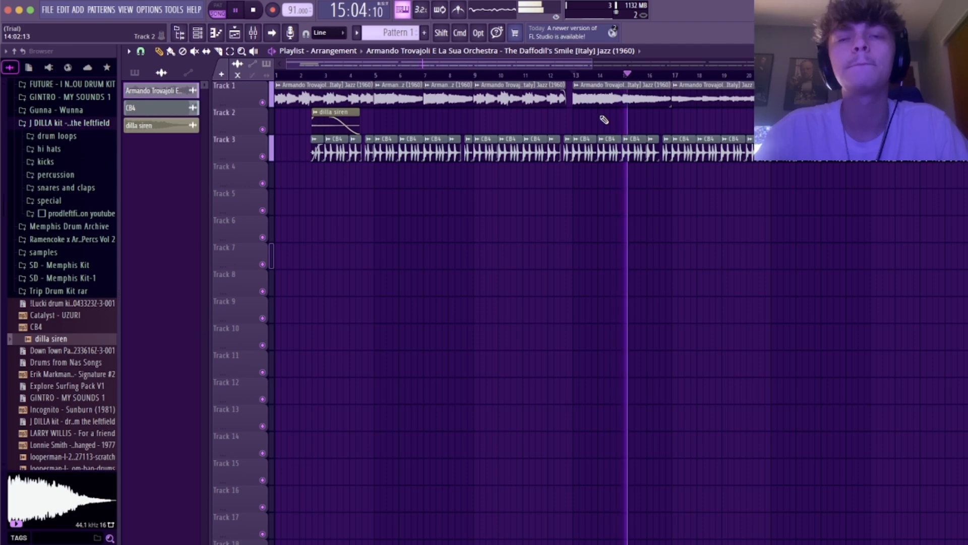
key(space)
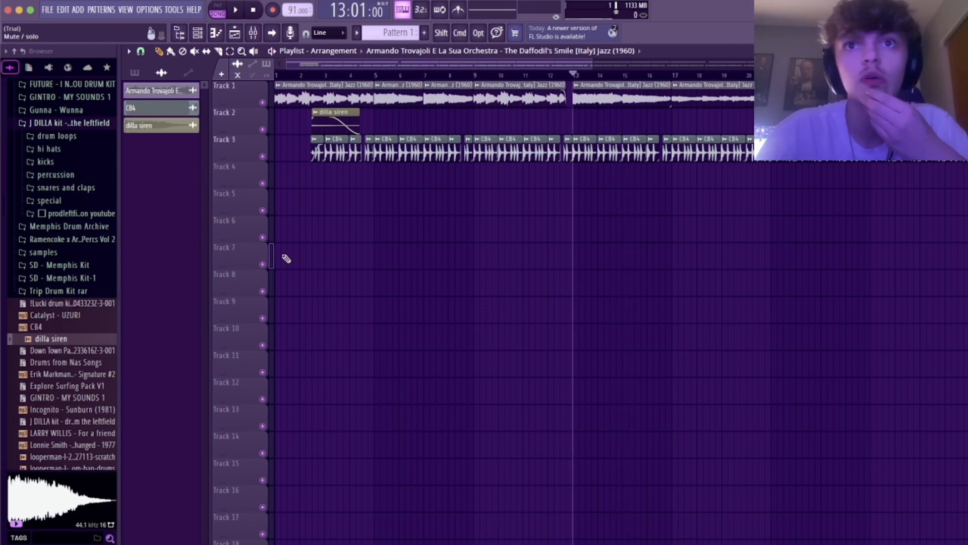
Add a Fruity Soft Clipper to Insert 1's second effect slot, raise its post gain, listen from bar 13 and stop playback
key(F9)
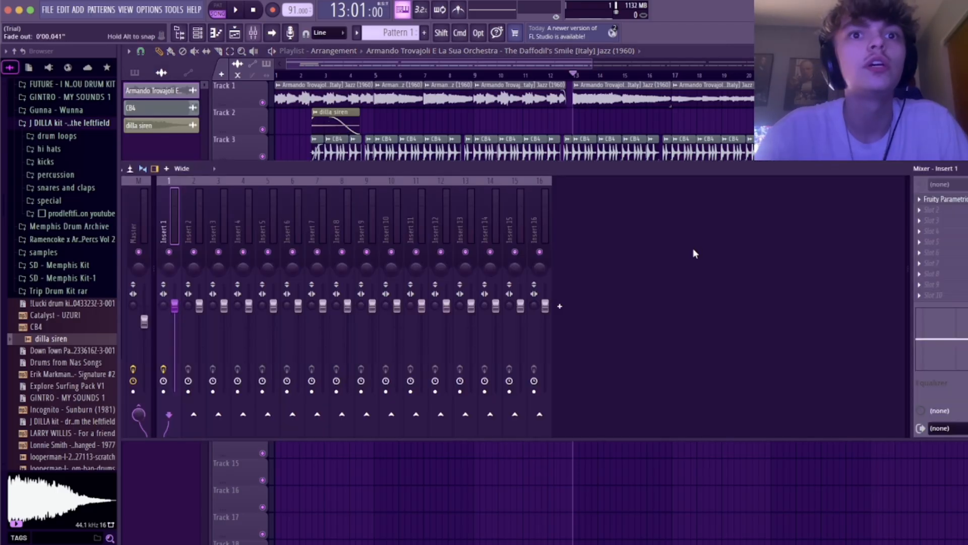
click(930, 209)
mouse_move(933, 220)
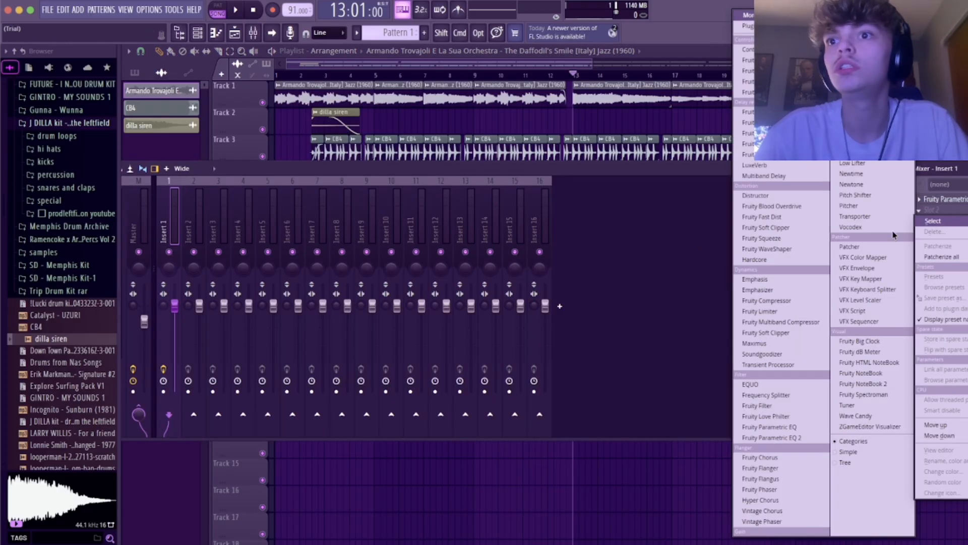
click(772, 228)
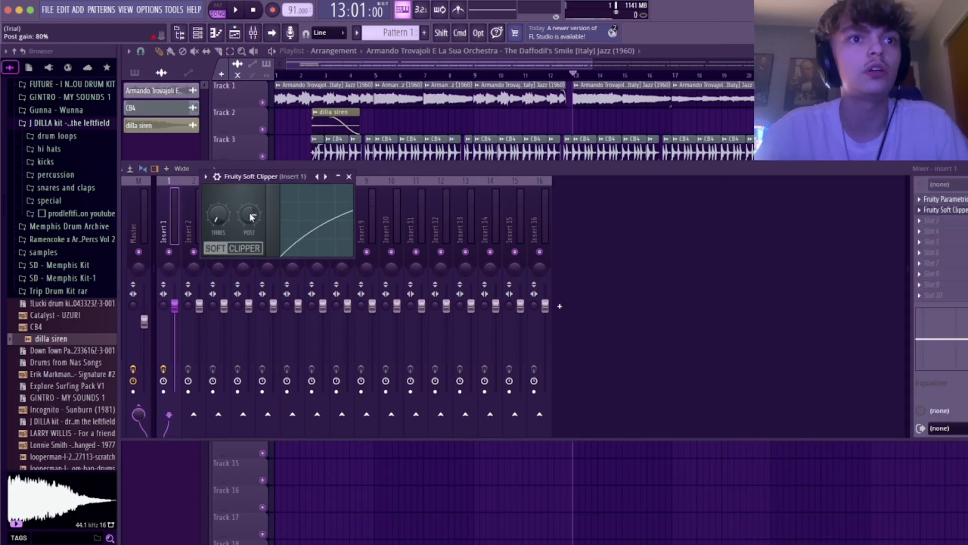
drag(250, 216, 221, 204)
key(space)
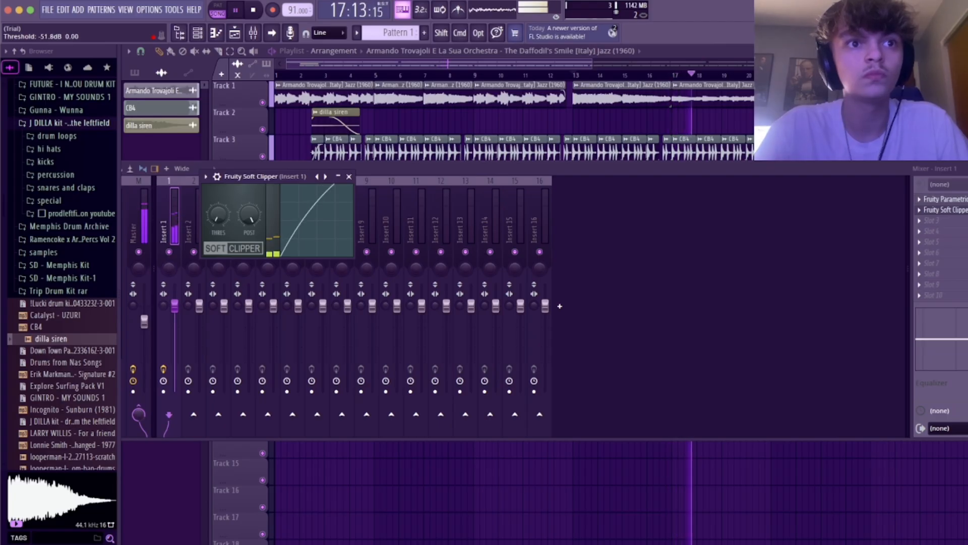
click(349, 176)
click(956, 223)
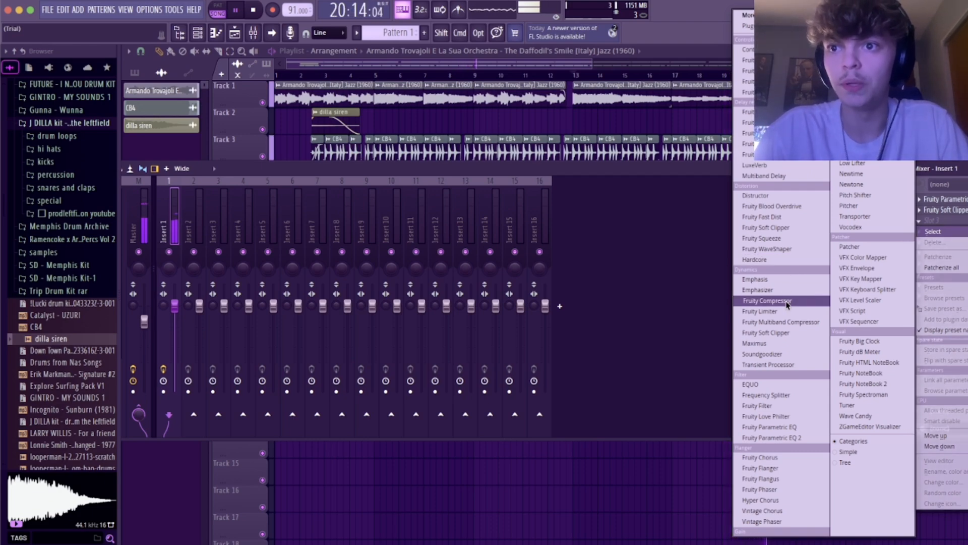
click(659, 218)
key(space)
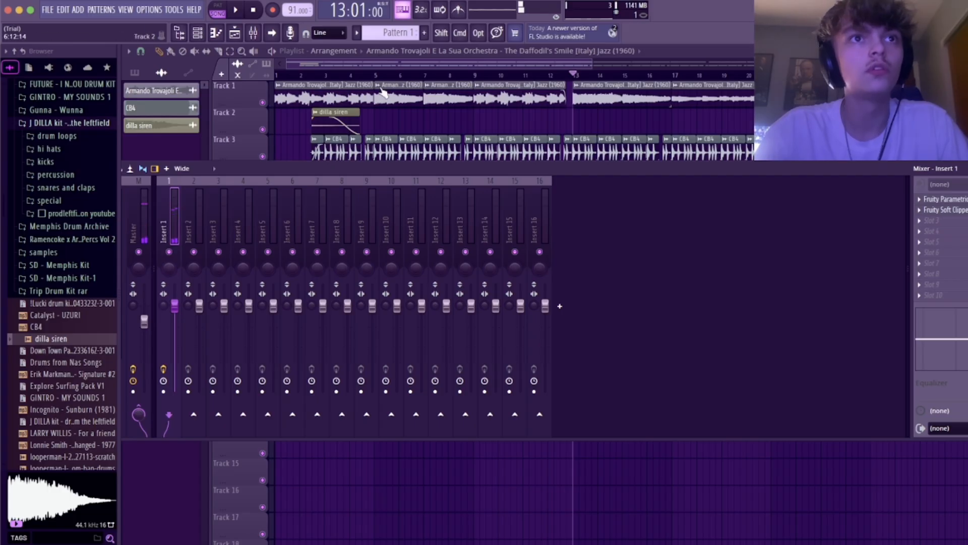
Show all channels in the channel rack and route the CB4 channel to mixer insert 2
click(197, 33)
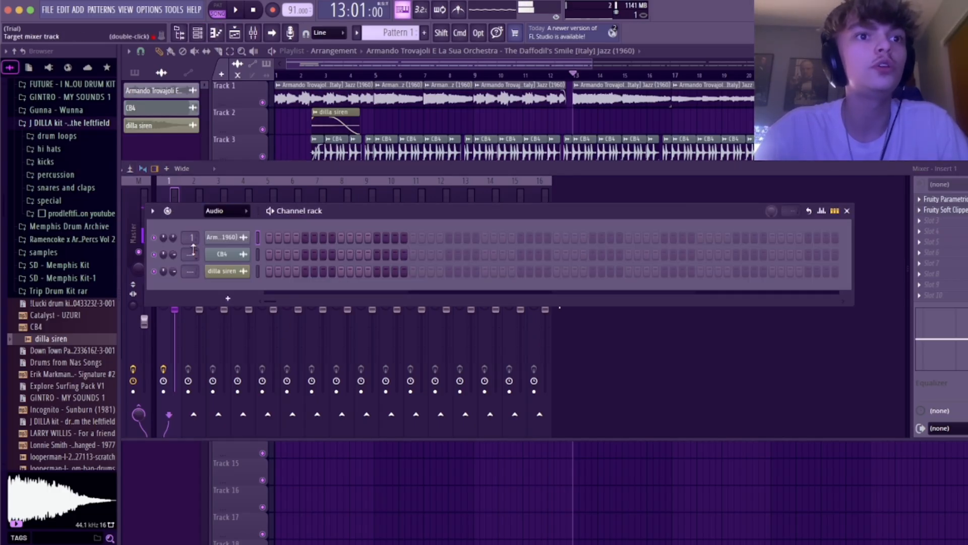
click(219, 211)
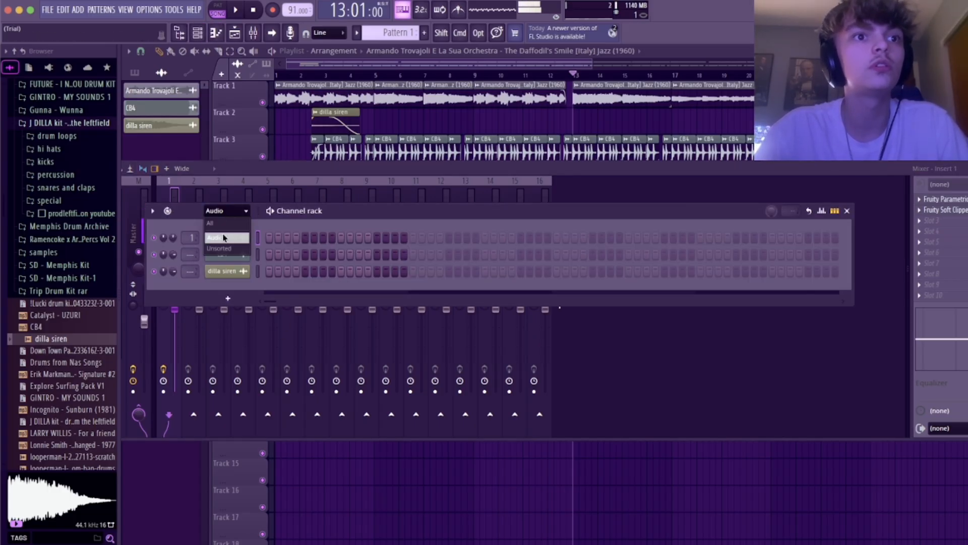
click(214, 226)
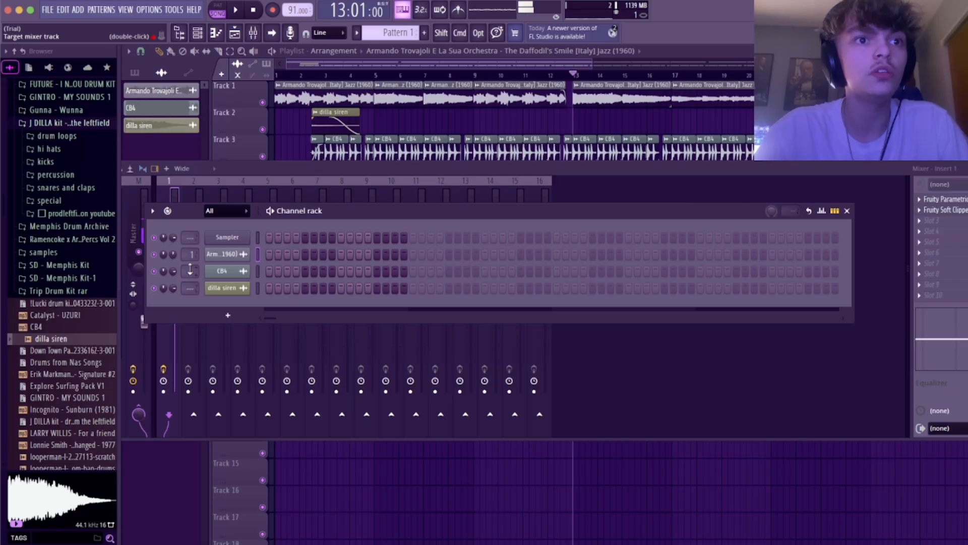
drag(188, 272, 188, 266)
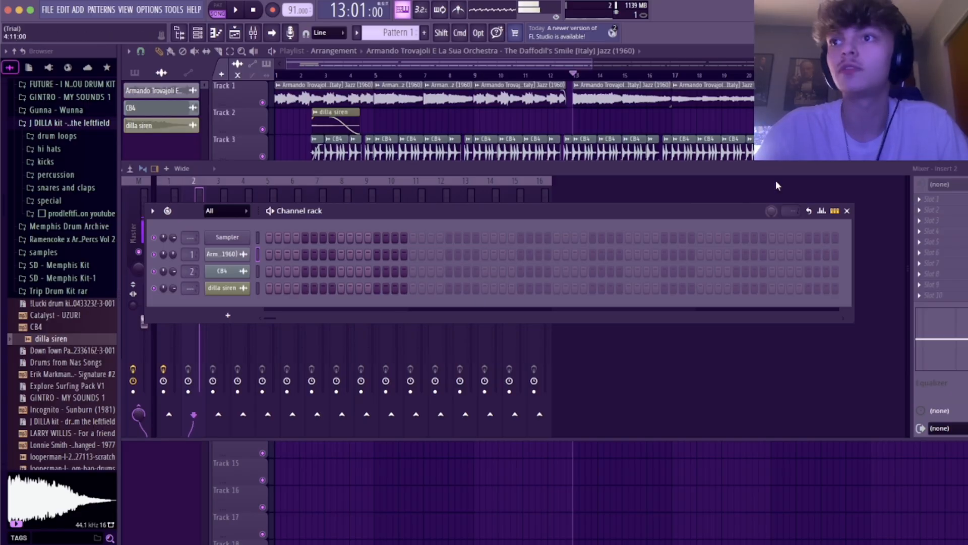
click(751, 176)
Add a Fruity Multiband Compressor to Insert 2's first effect slot and look through its presets
click(953, 202)
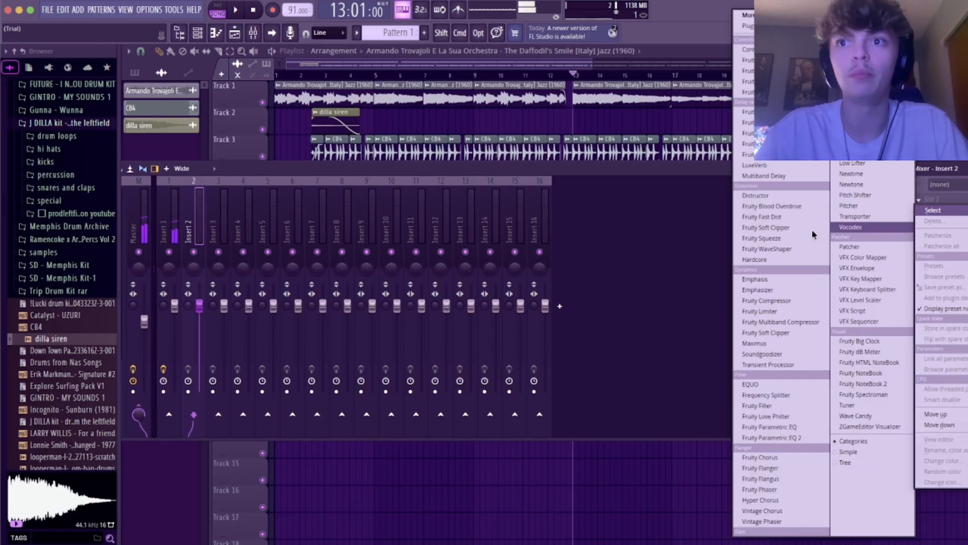
click(780, 323)
click(897, 193)
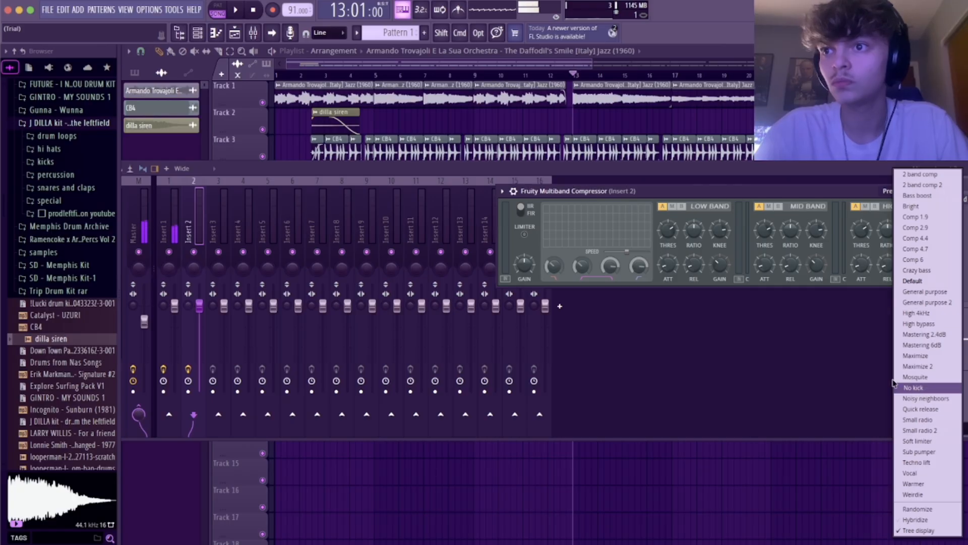
click(866, 345)
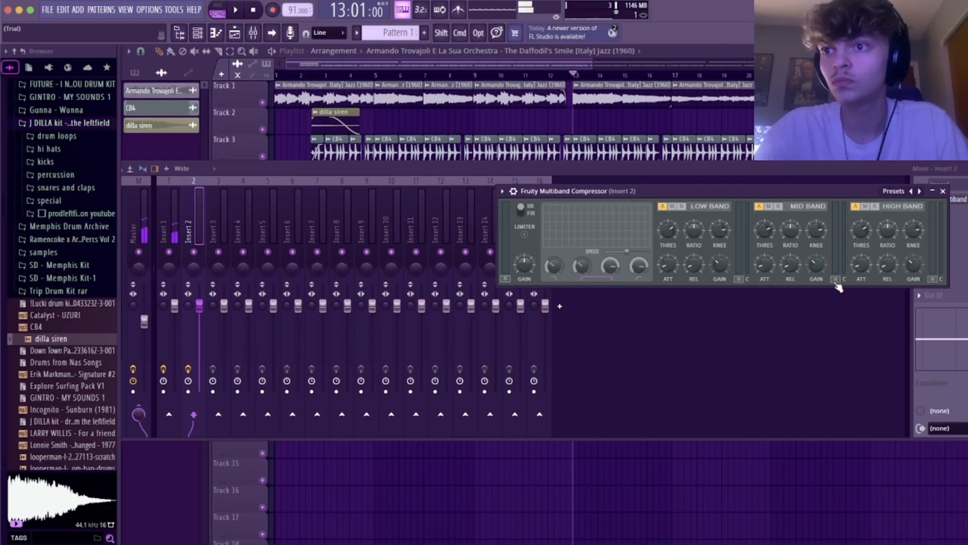
click(956, 198)
Replace the multiband compressor on Insert 2 with a Fruity Compressor and load its Drums preset
click(922, 202)
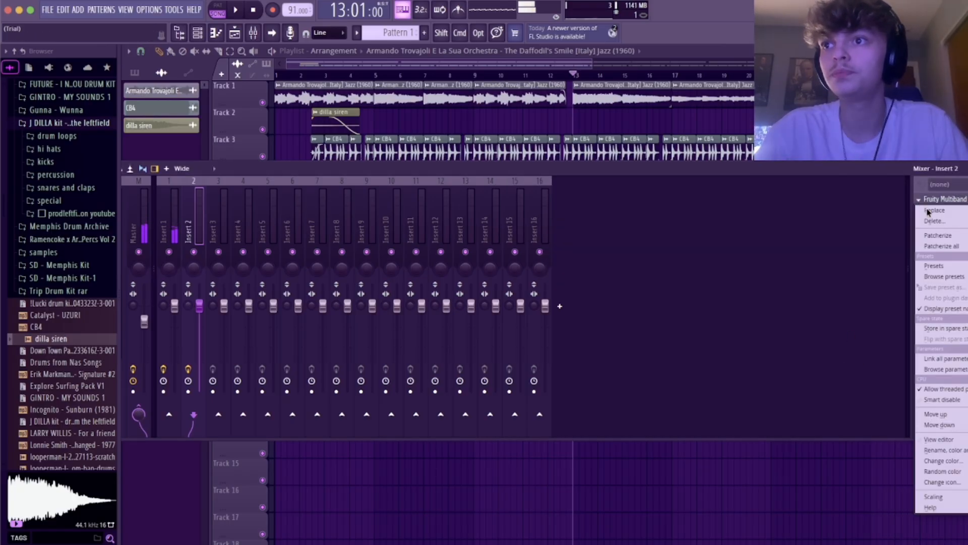
mouse_move(934, 210)
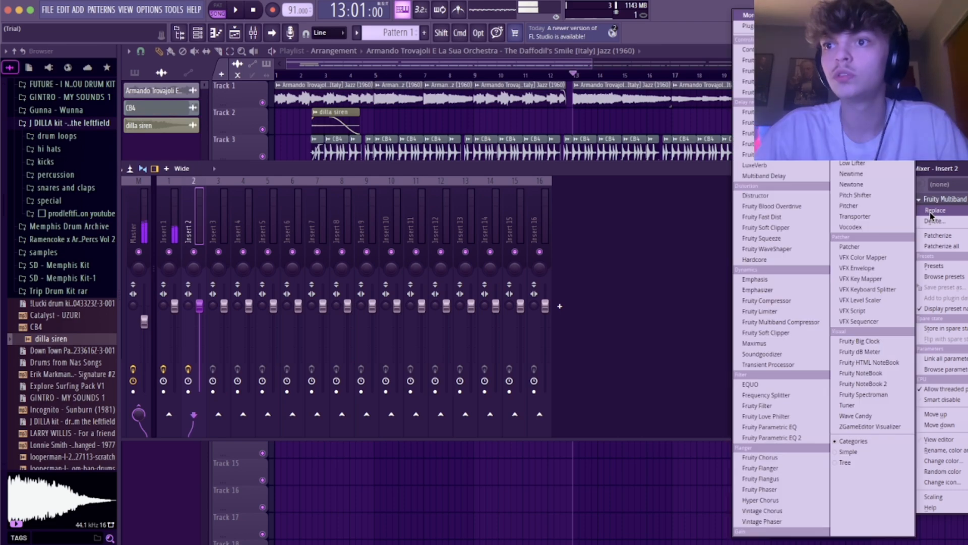
click(772, 300)
click(724, 192)
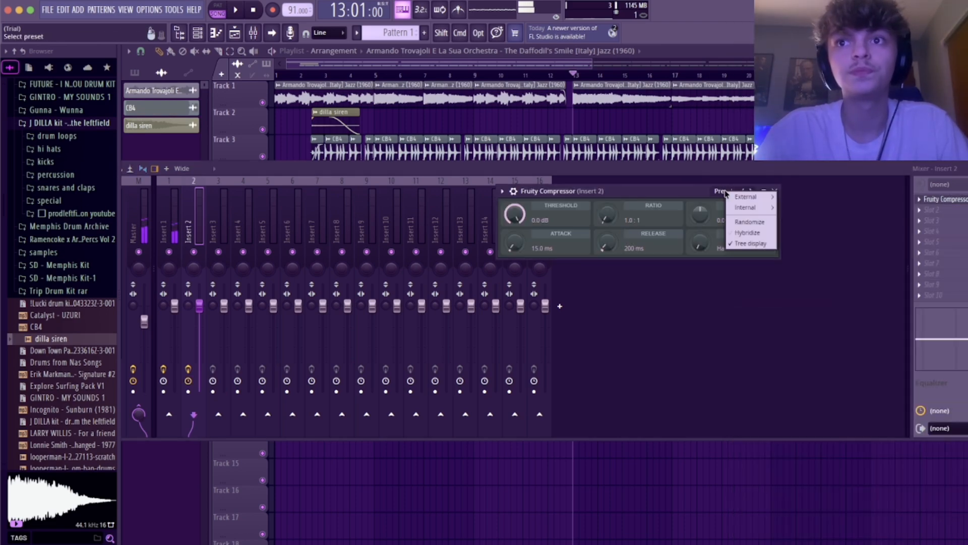
mouse_move(751, 201)
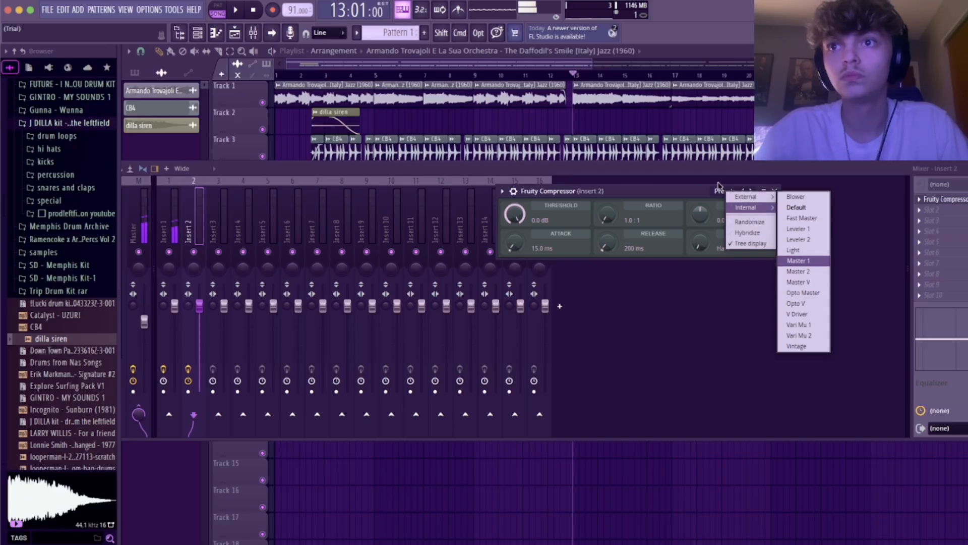
click(795, 230)
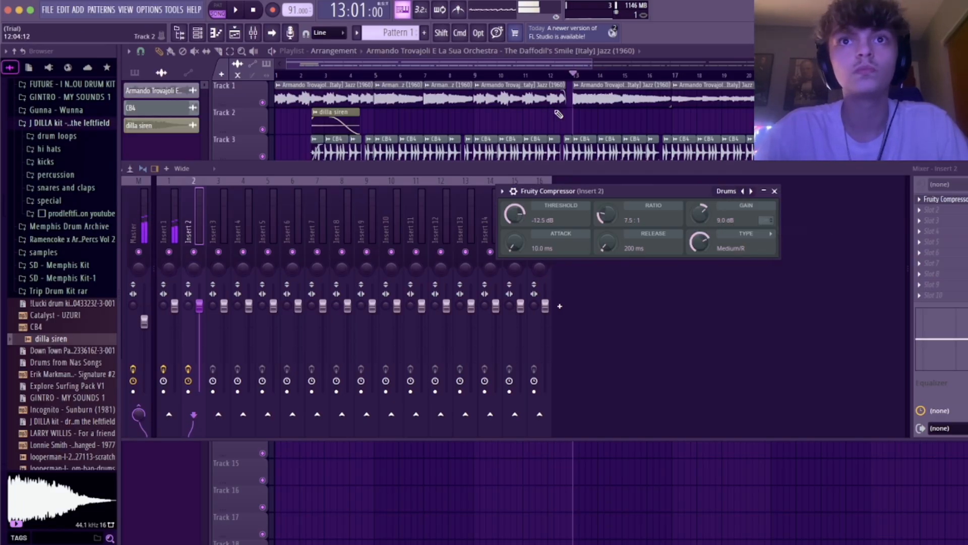
Play the song from bar 9 and lower Insert 2's volume in the mixer
click(483, 76)
key(space)
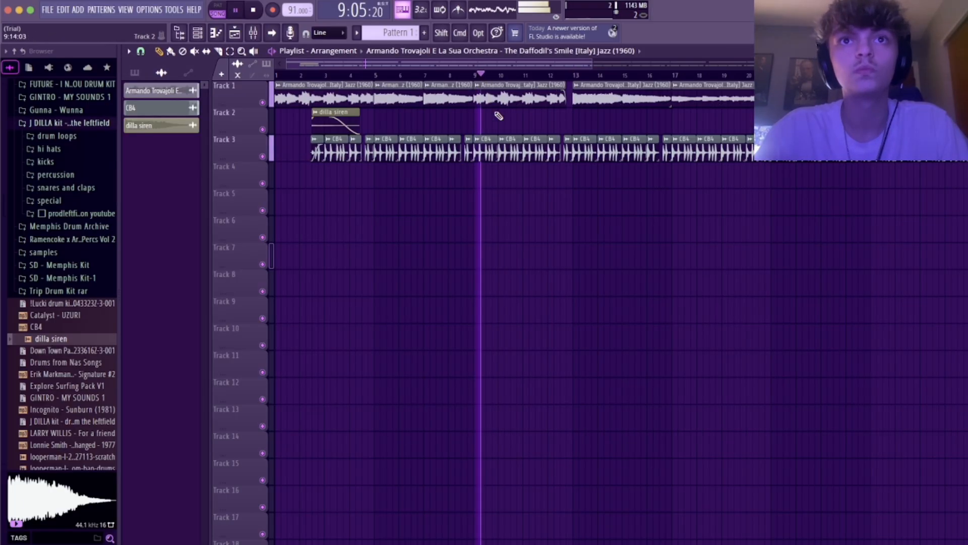
click(253, 33)
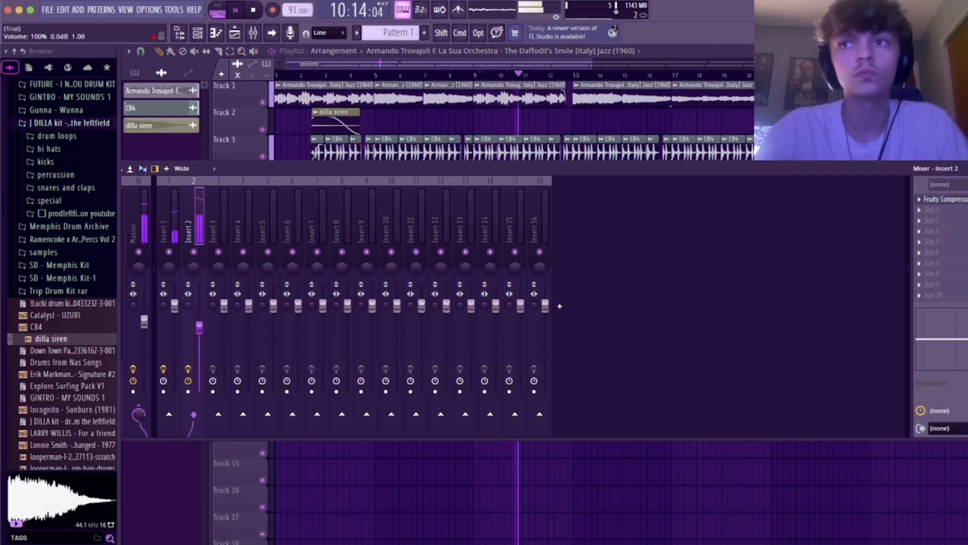
click(920, 199)
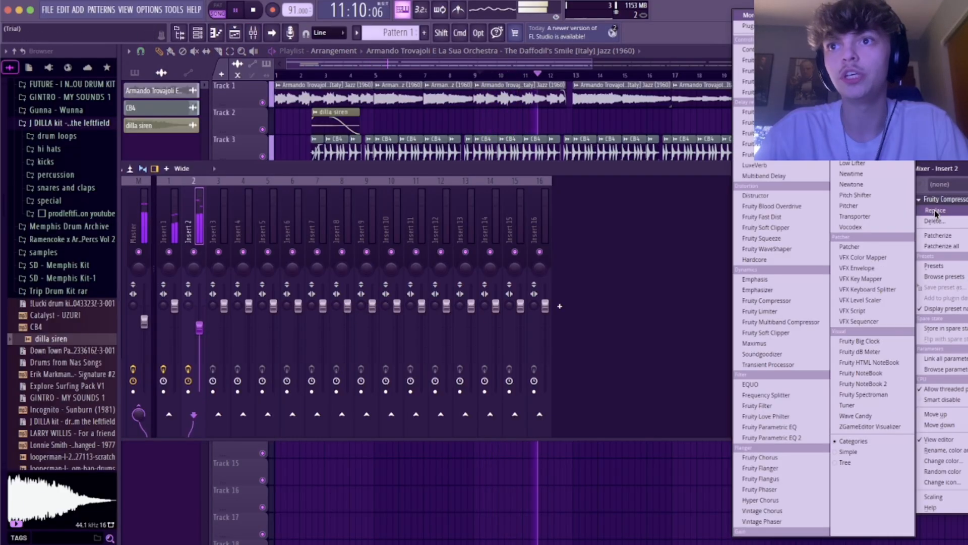
mouse_move(934, 213)
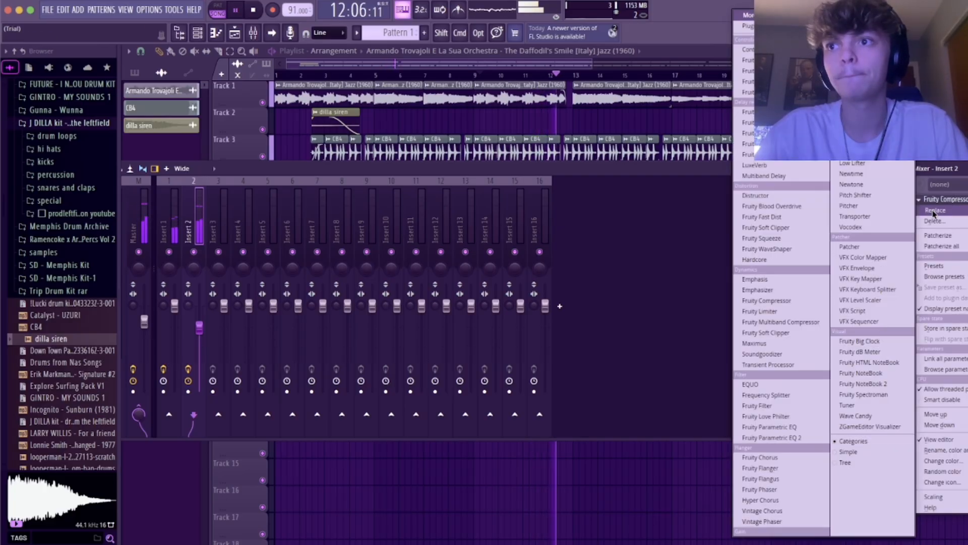
click(611, 217)
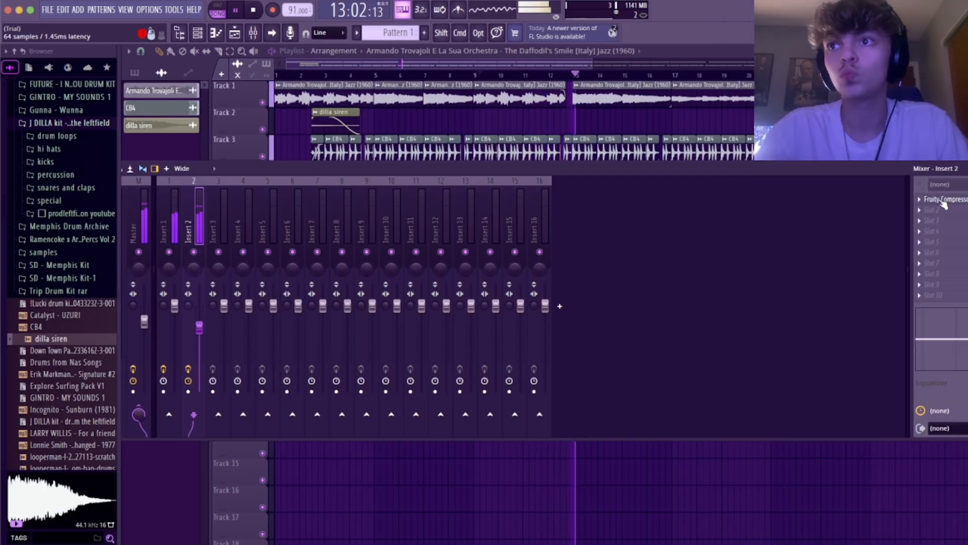
Load the Fast Master preset in Insert 2's Fruity Compressor and set the insert's volume to about 88%
click(937, 200)
click(726, 195)
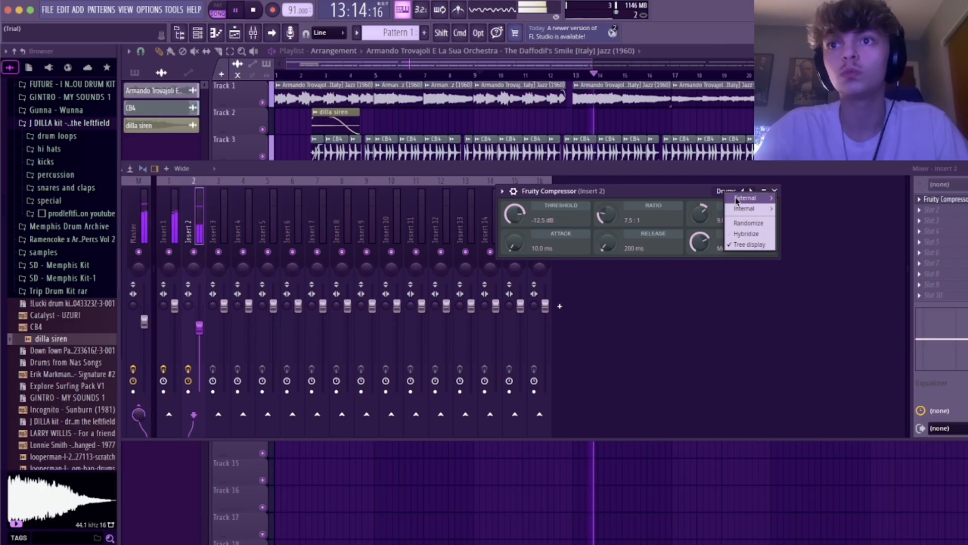
mouse_move(737, 203)
click(802, 219)
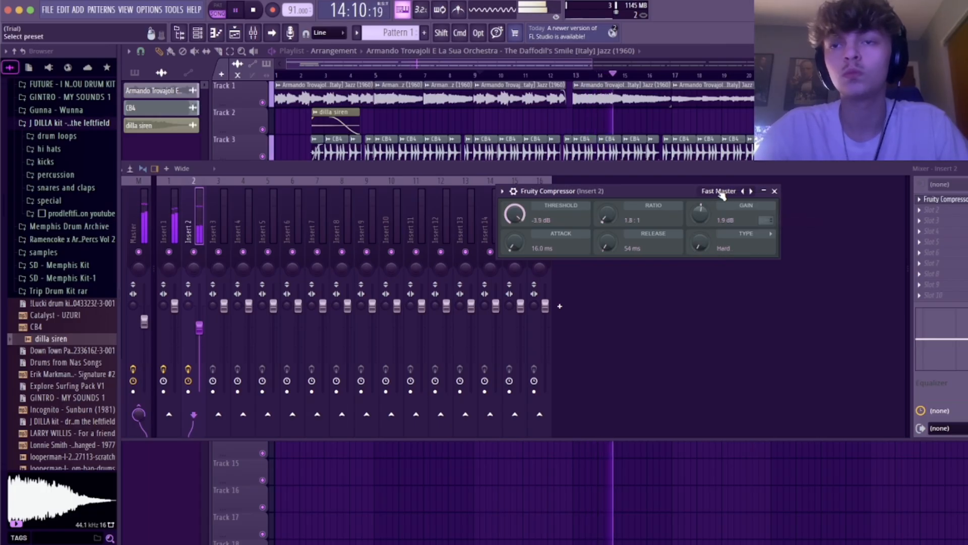
click(718, 194)
mouse_move(741, 197)
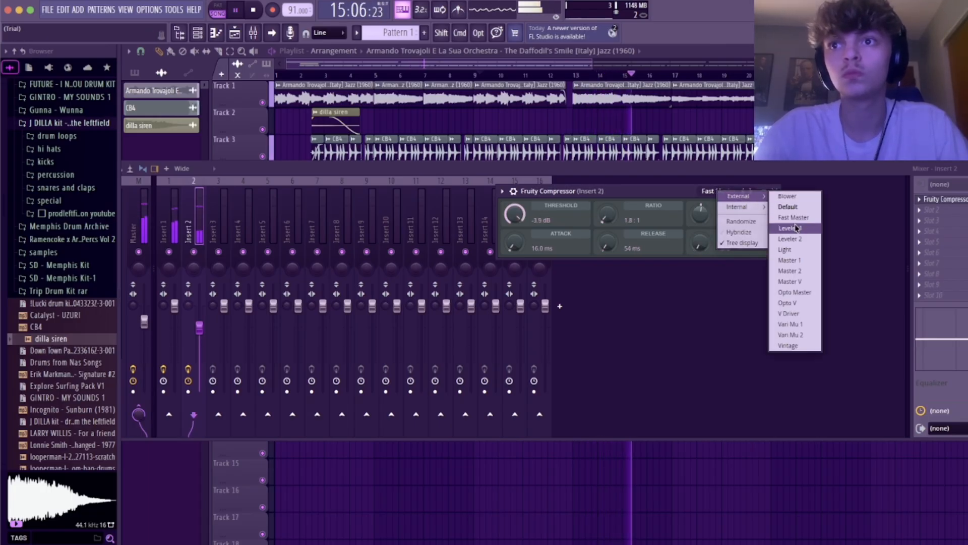
click(673, 195)
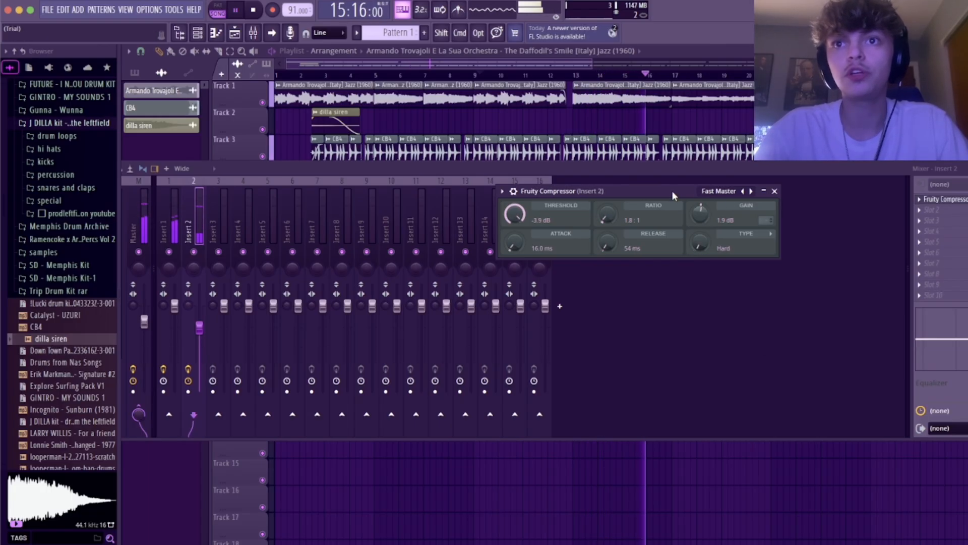
click(774, 191)
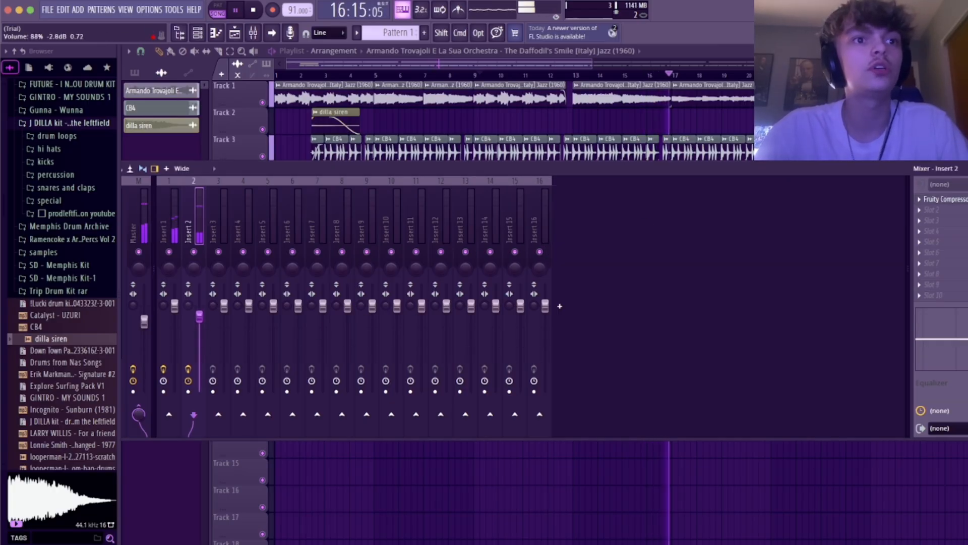
Add a Transient Processor to Insert 2's second effect slot, accept the trial notice and adjust its release while the song plays
click(930, 209)
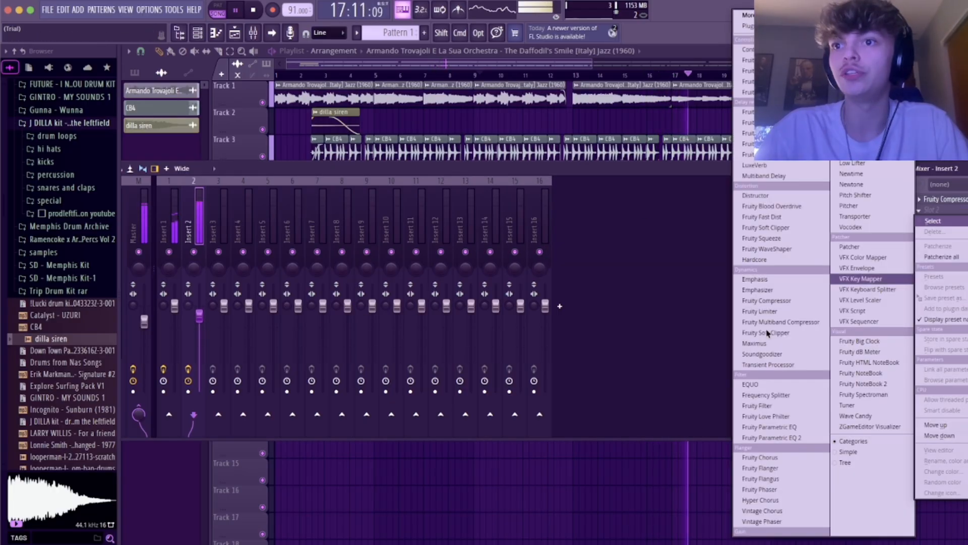
click(768, 364)
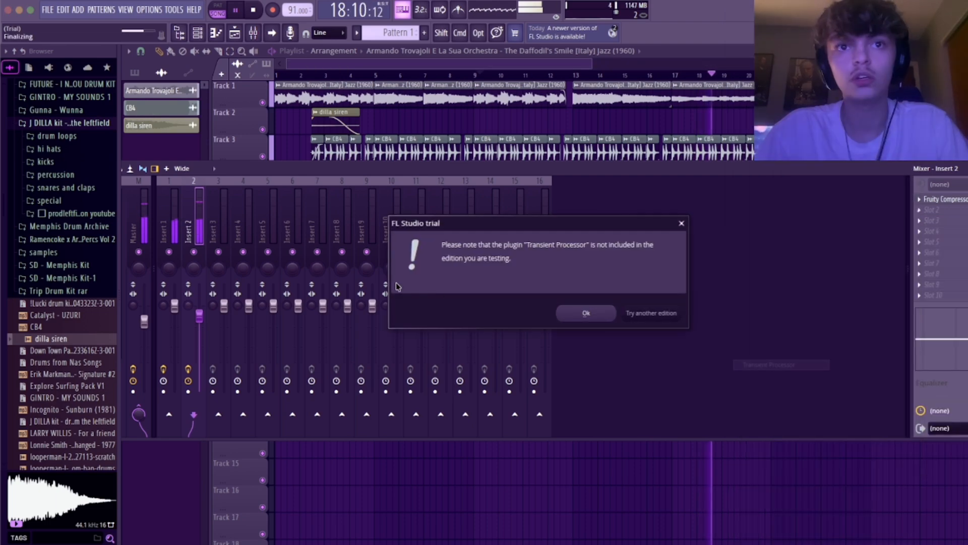
click(586, 312)
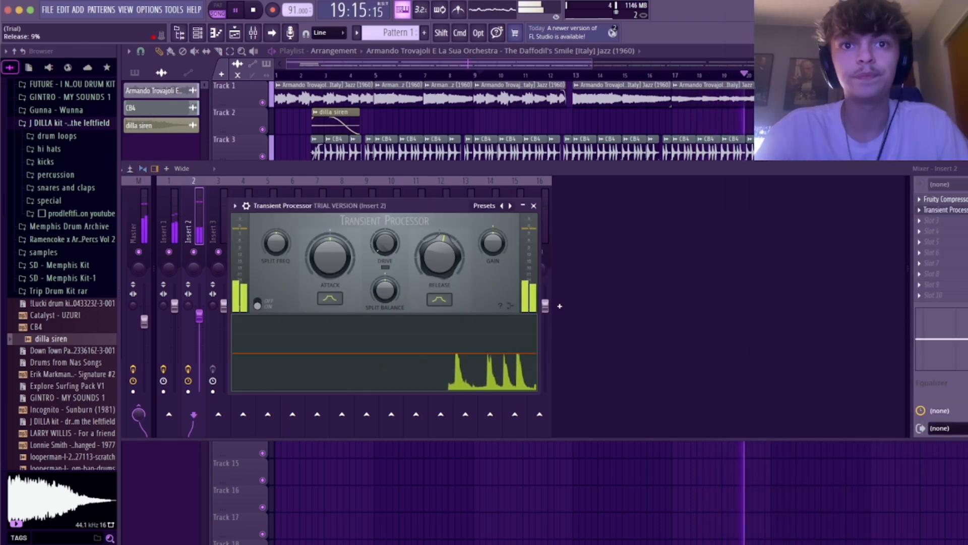
mouse_move(439, 256)
mouse_down()
mouse_move(439, 242)
mouse_move(439, 272)
mouse_move(439, 252)
mouse_up()
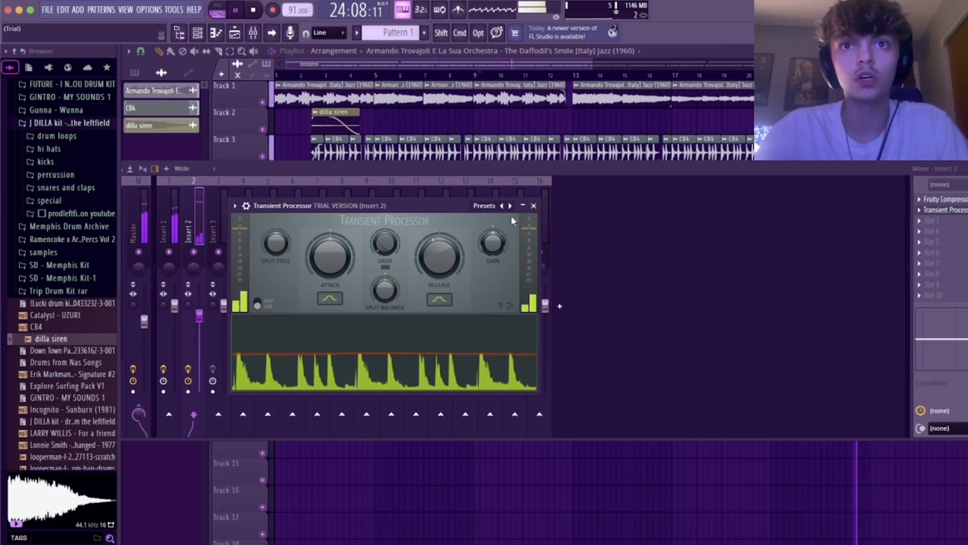
Reopen the Transient Processor on Insert 2 and lower its release to -20% while the song plays
click(533, 206)
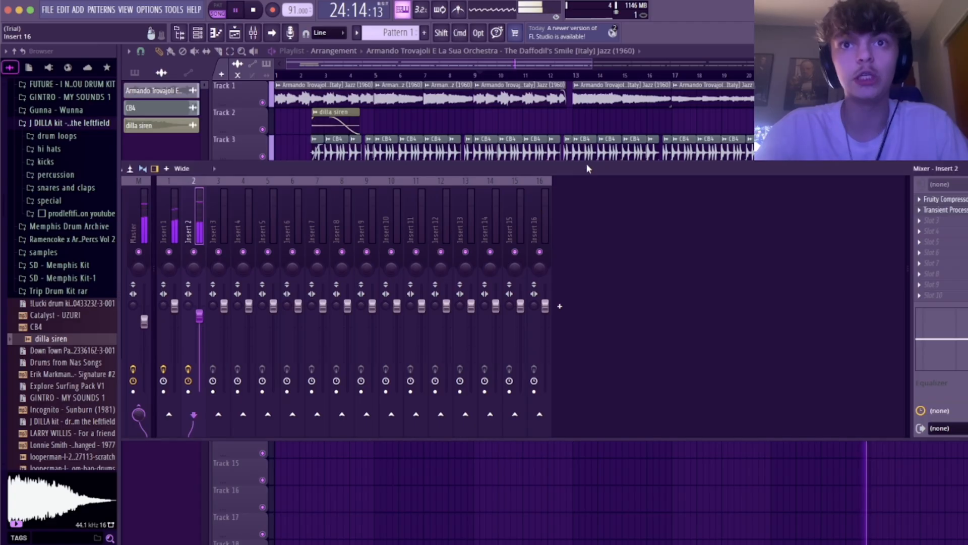
click(943, 210)
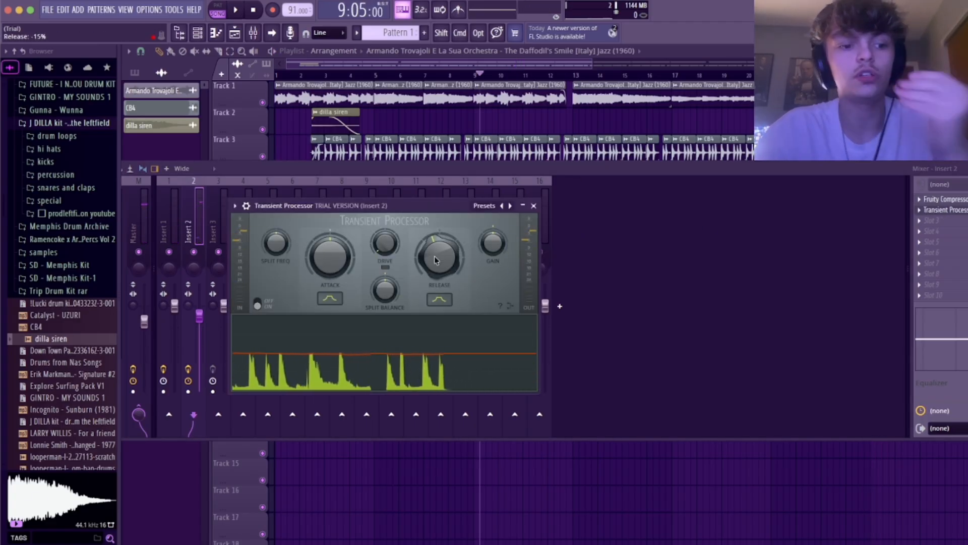
key(space)
mouse_move(442, 248)
mouse_down()
mouse_move(443, 302)
mouse_move(443, 219)
mouse_move(443, 262)
mouse_up()
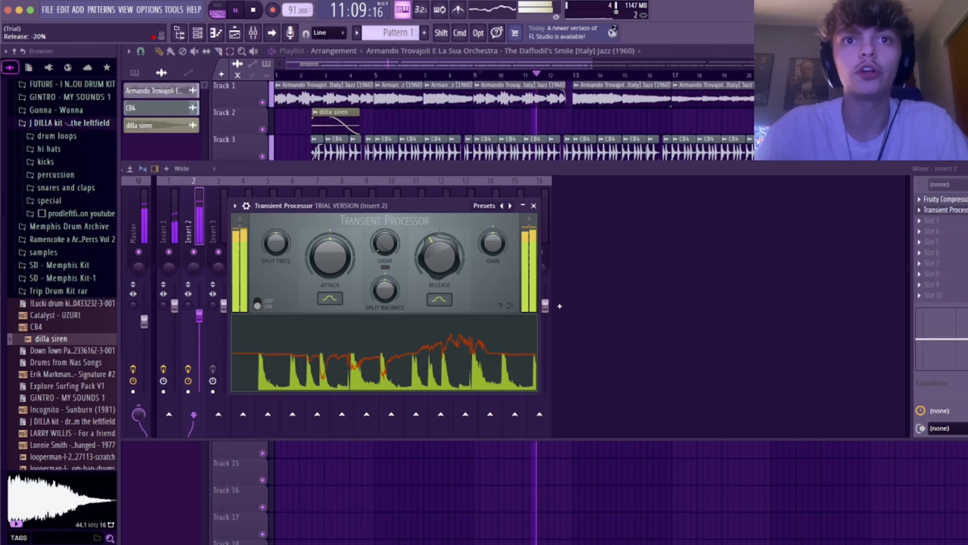
click(533, 206)
key(space)
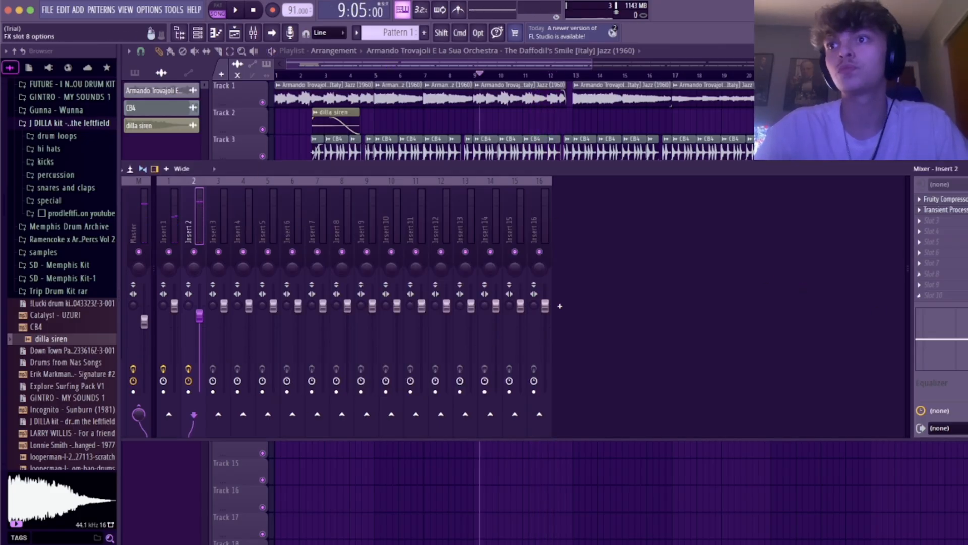
Add a Fruity Parametric EQ 2 to Insert 2's third effect slot and use band 4 for a slight high-mid cut while the song plays
click(951, 221)
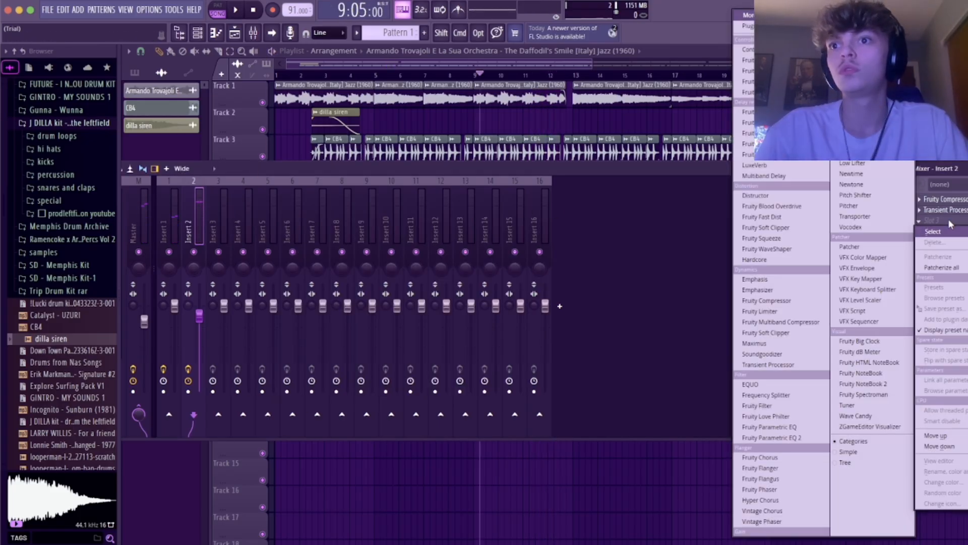
click(772, 437)
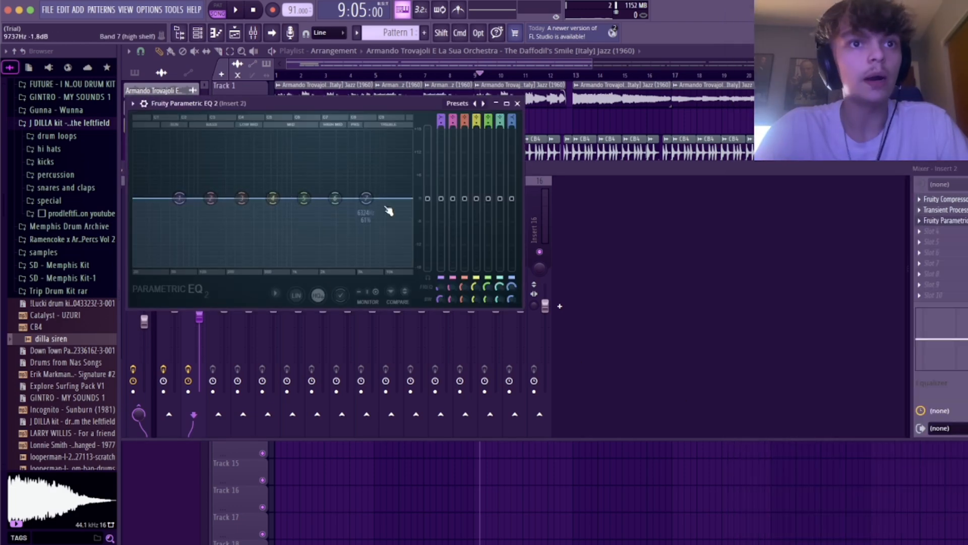
key(space)
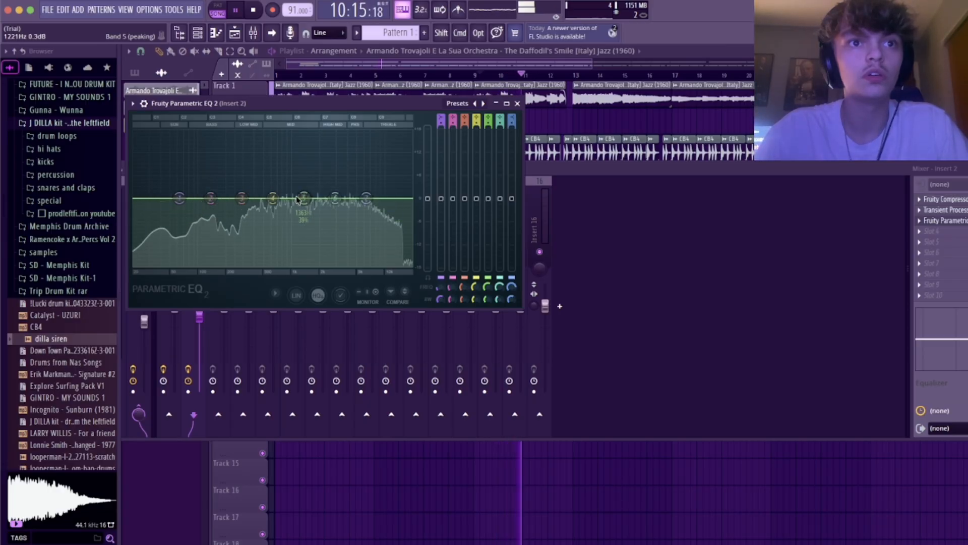
drag(273, 199, 338, 210)
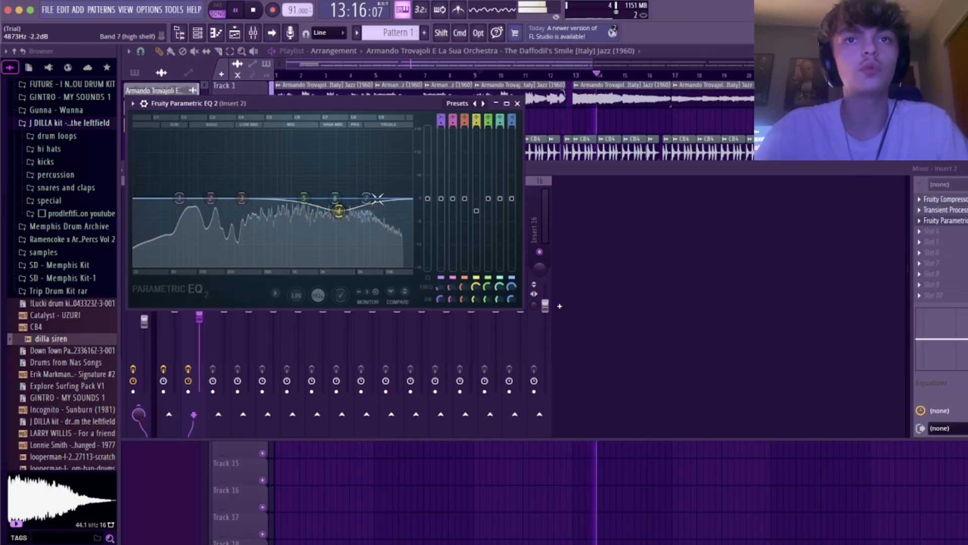
key(space)
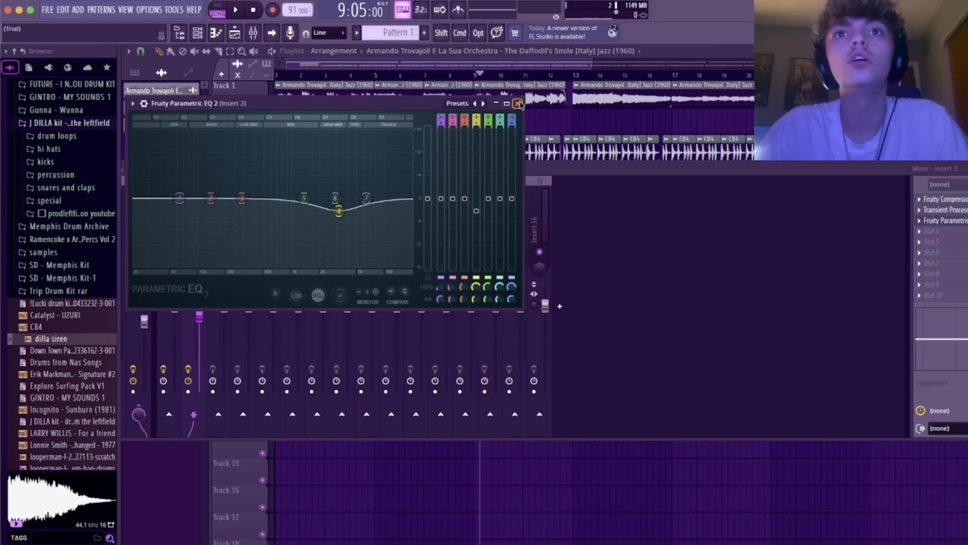
click(518, 104)
key(space)
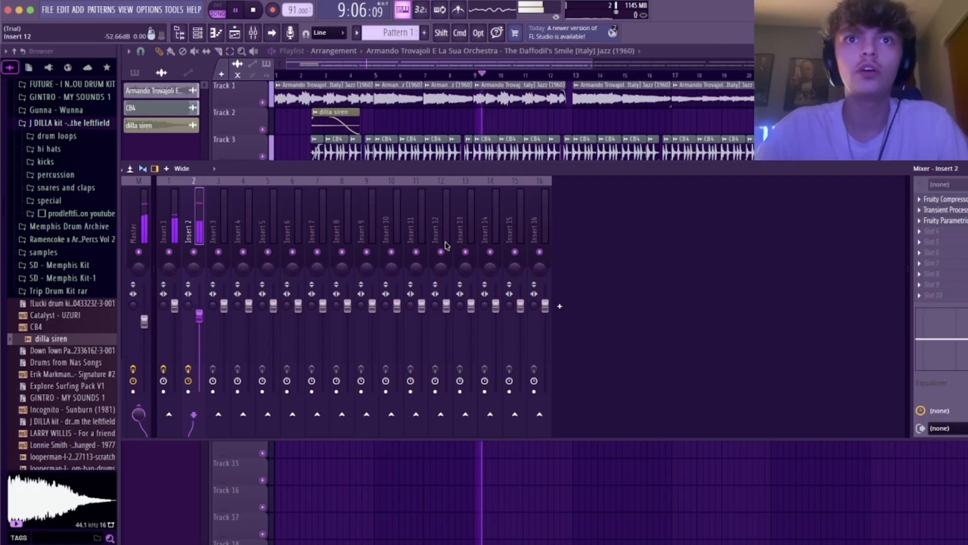
click(166, 217)
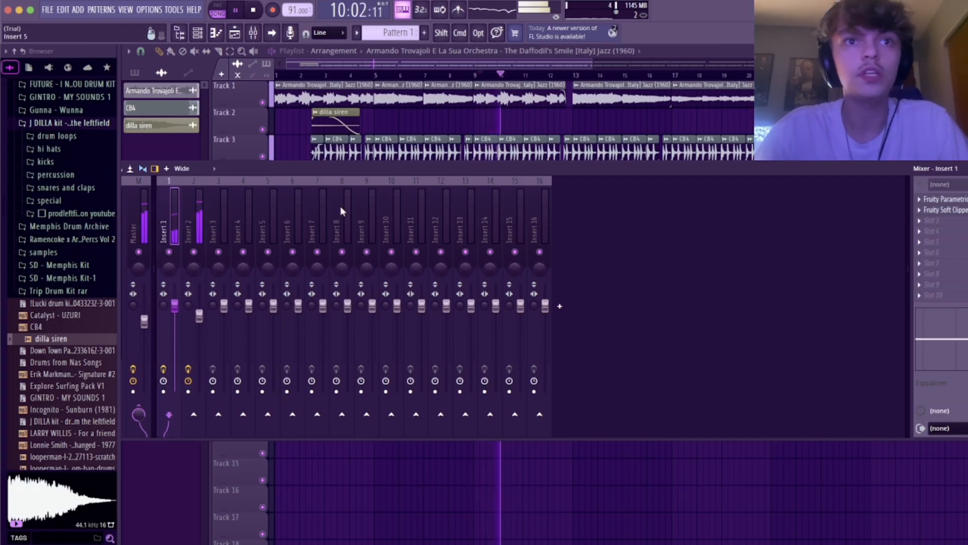
click(930, 220)
mouse_move(933, 232)
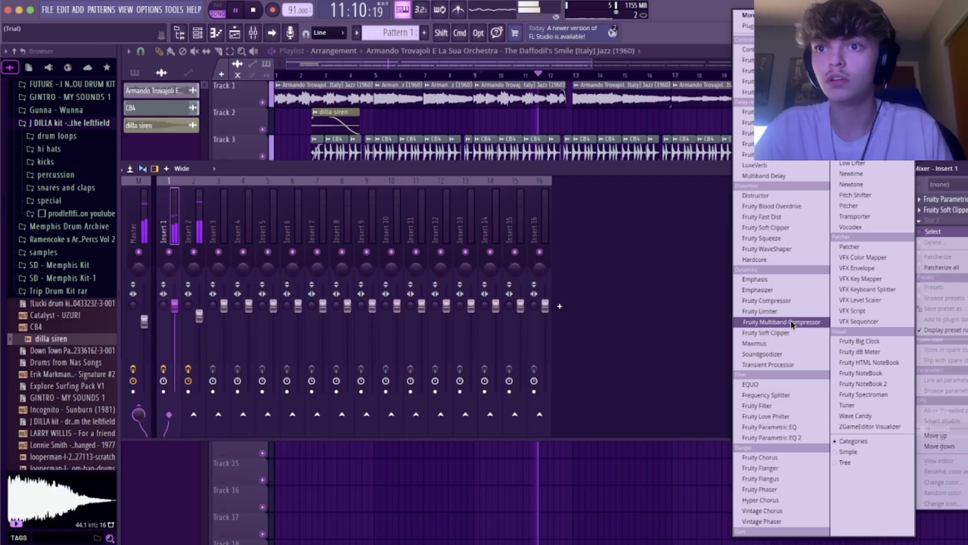
click(632, 280)
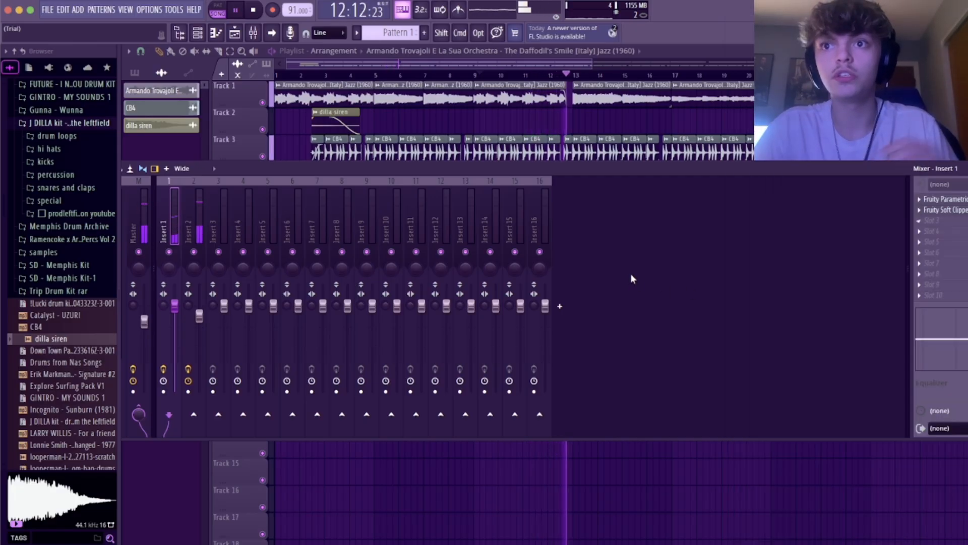
Pause the song and add a Fruity Limiter to the Master track's second effect slot
click(125, 213)
click(964, 217)
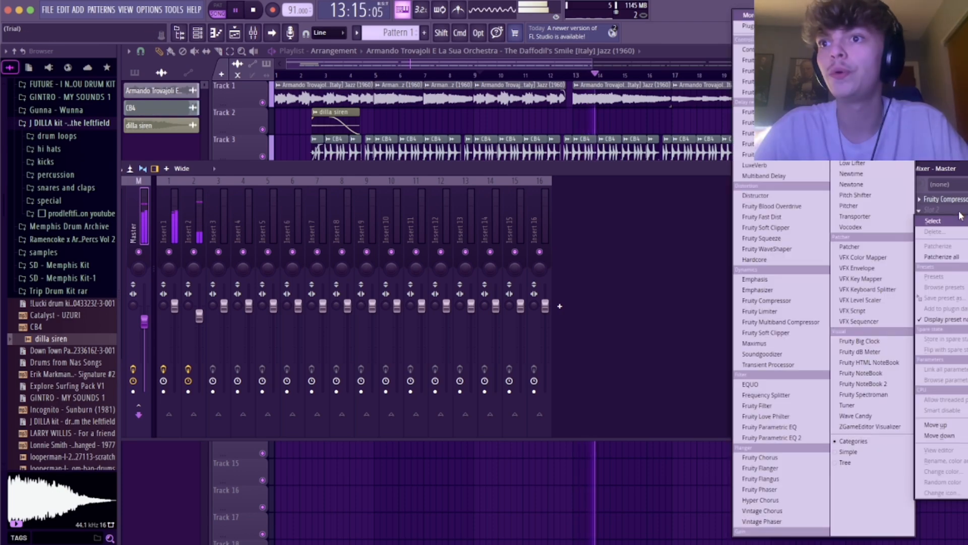
click(240, 11)
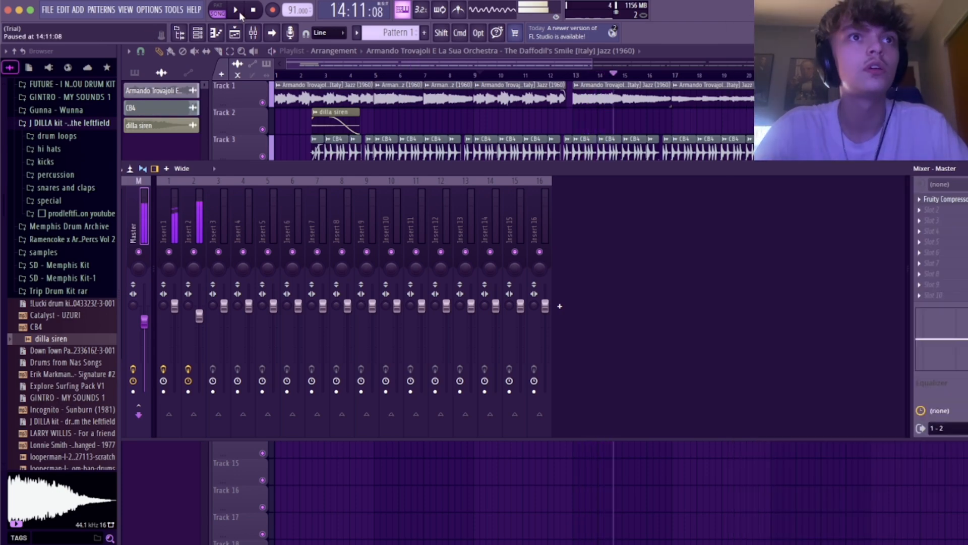
click(959, 216)
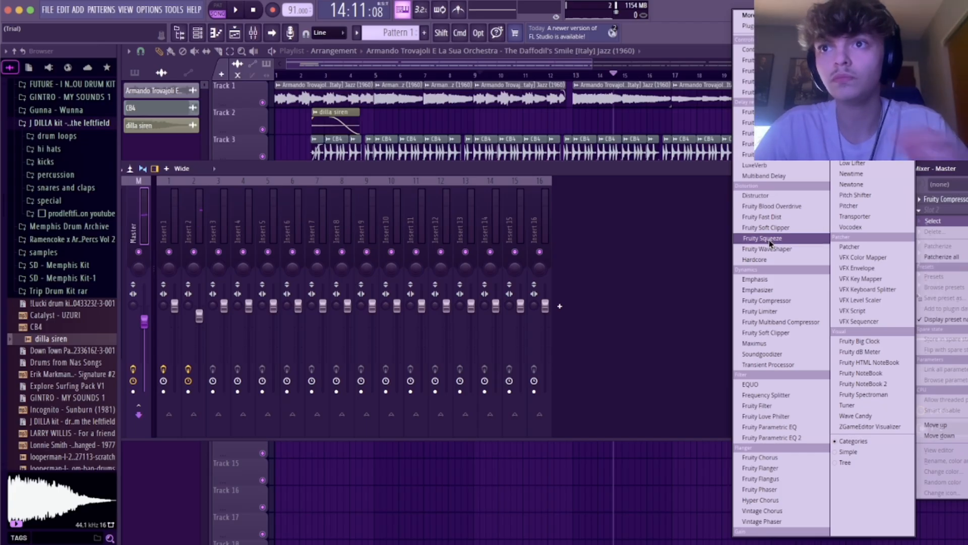
click(770, 310)
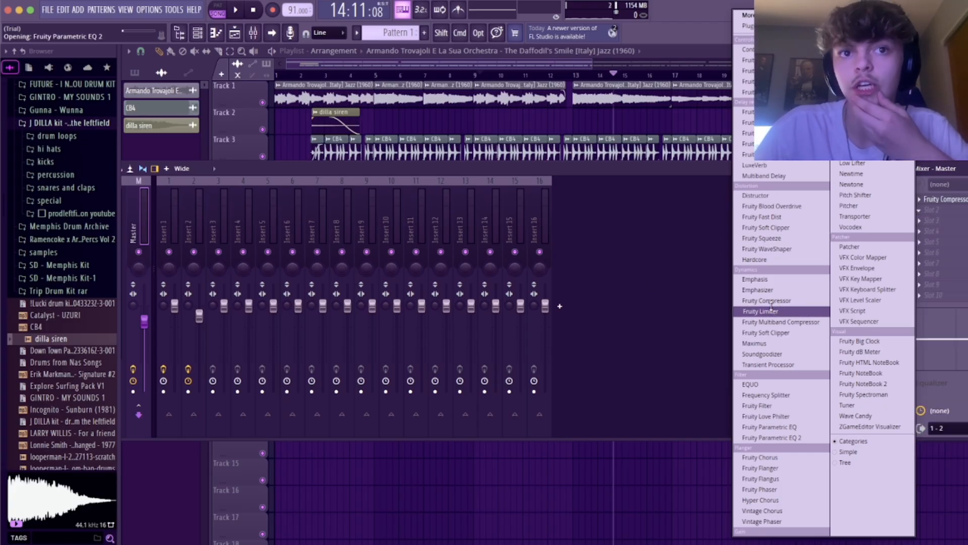
click(770, 310)
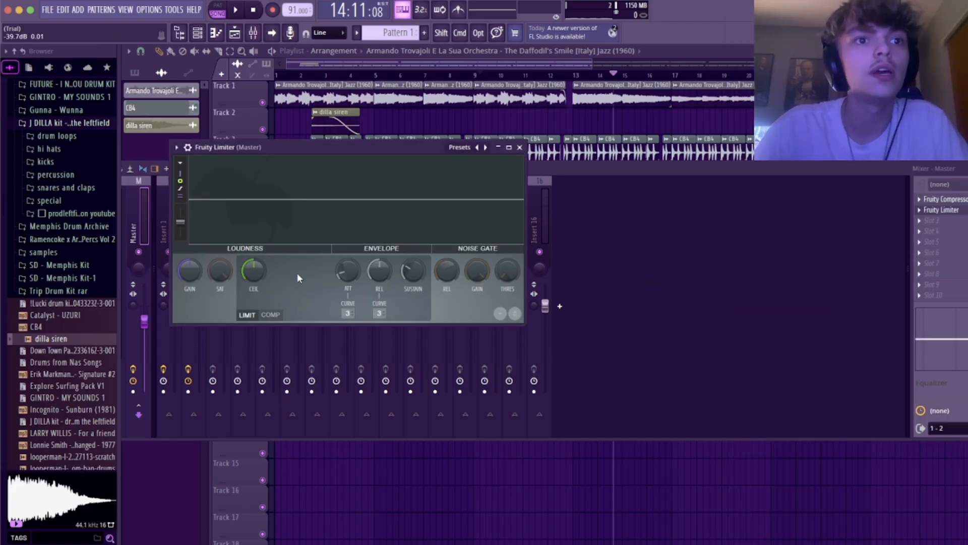
Set the limiter's ceiling and release to maximum and its attack and sustain to minimum, and play the song
scroll(256, 276, up, 3)
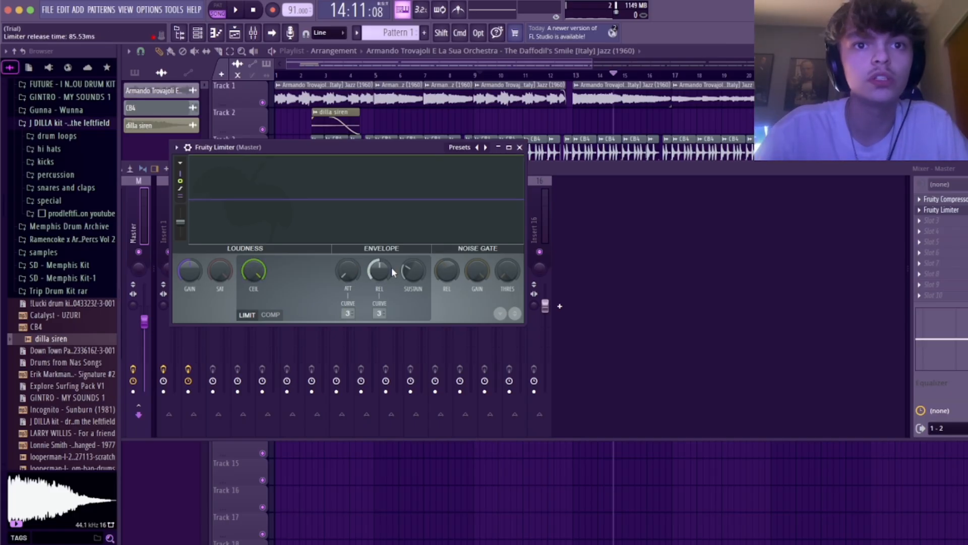
scroll(385, 274, up, 4)
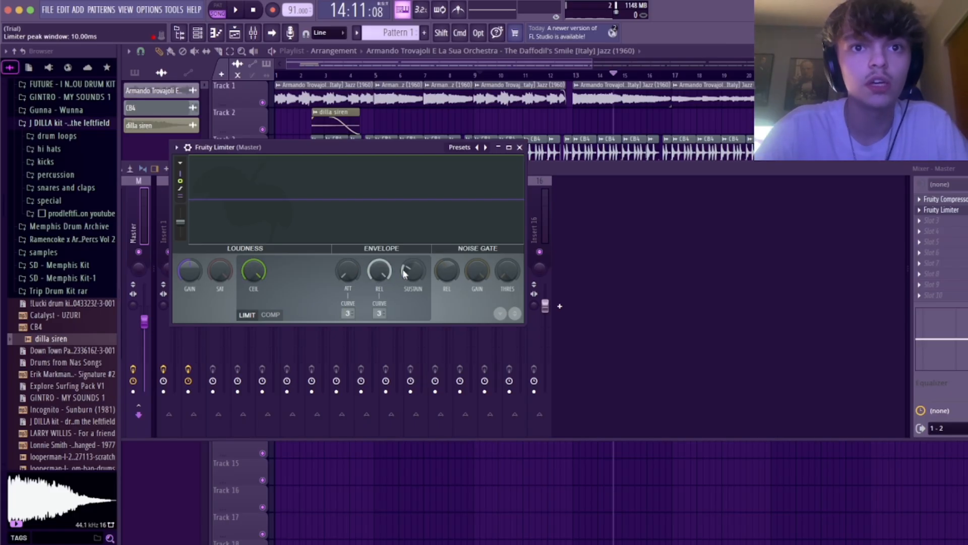
key(space)
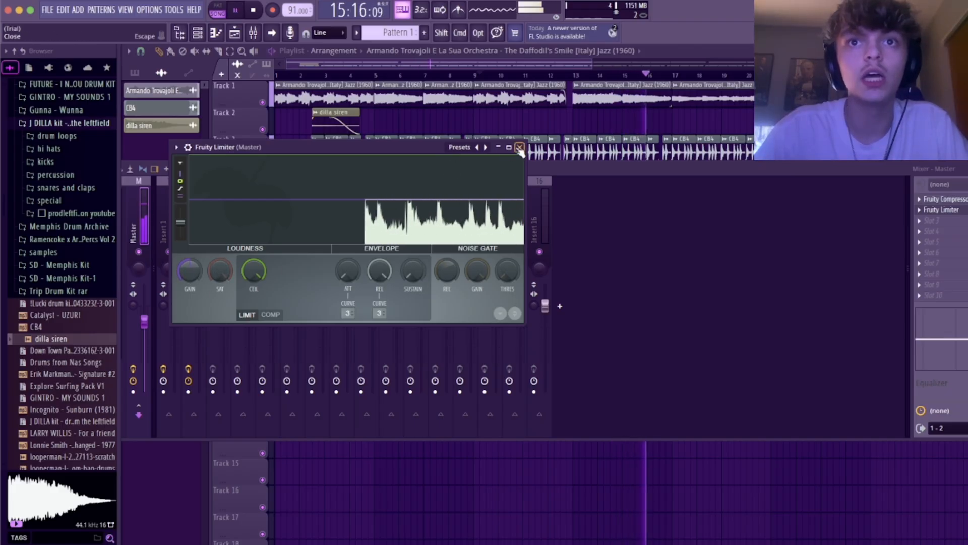
Raise the Master volume slightly, close the mixer and stop playback
click(161, 369)
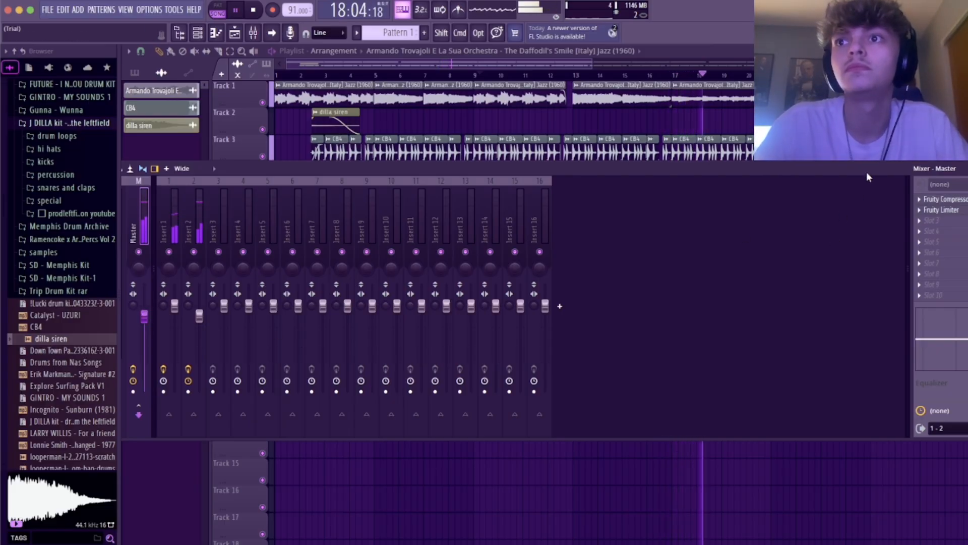
drag(866, 173, 858, 184)
click(967, 180)
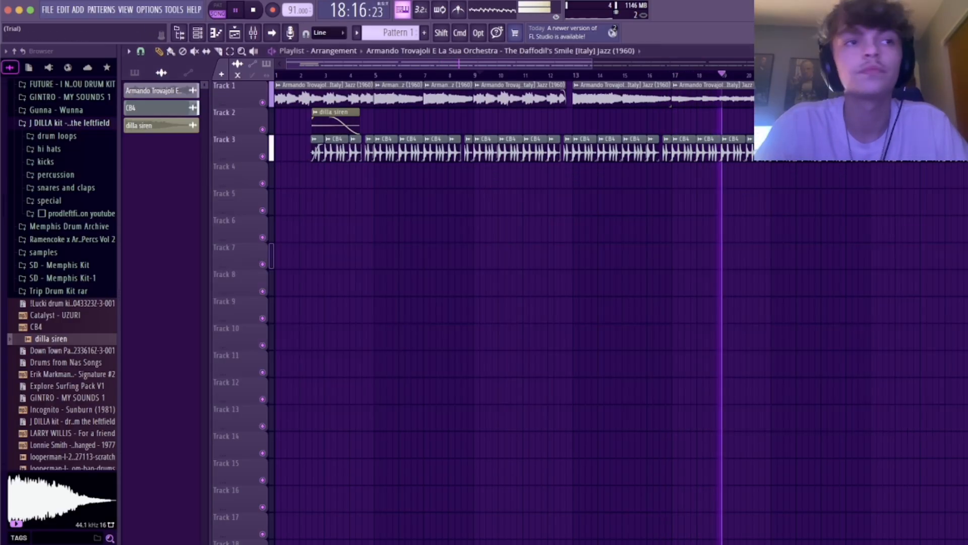
key(space)
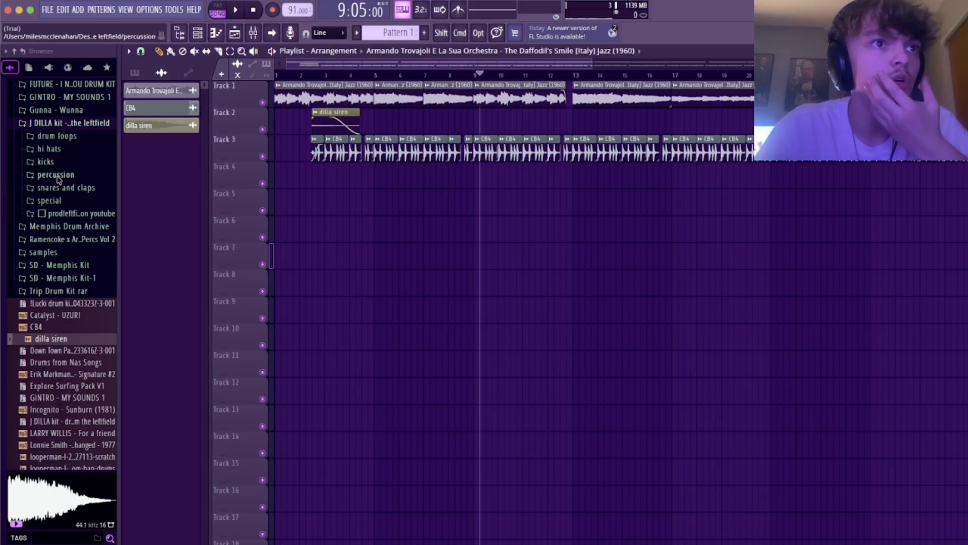
Place the "tape effect background (90 bpm)" sample from the J DILLA kit's special folder as an audio clip at bar 1 of Track 4
scroll(69, 203, up, 2)
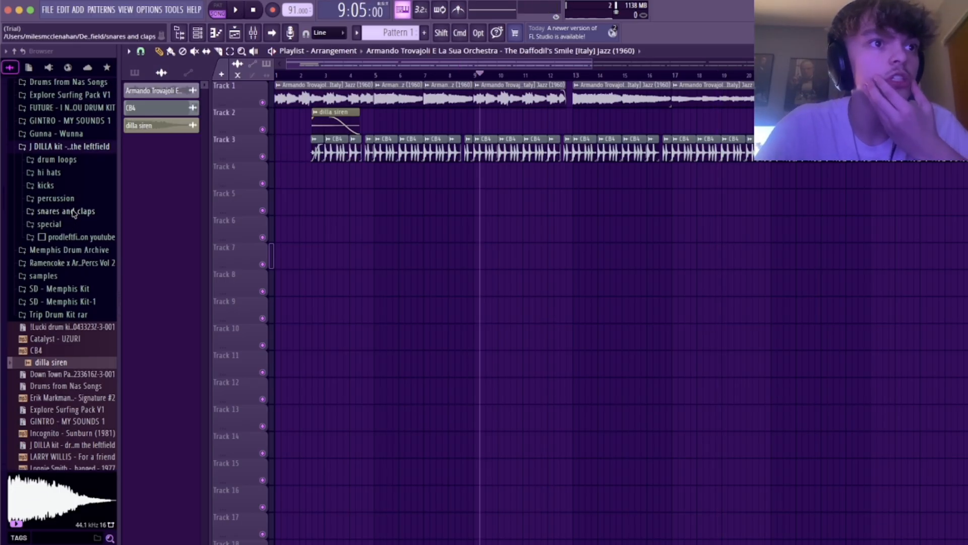
click(50, 225)
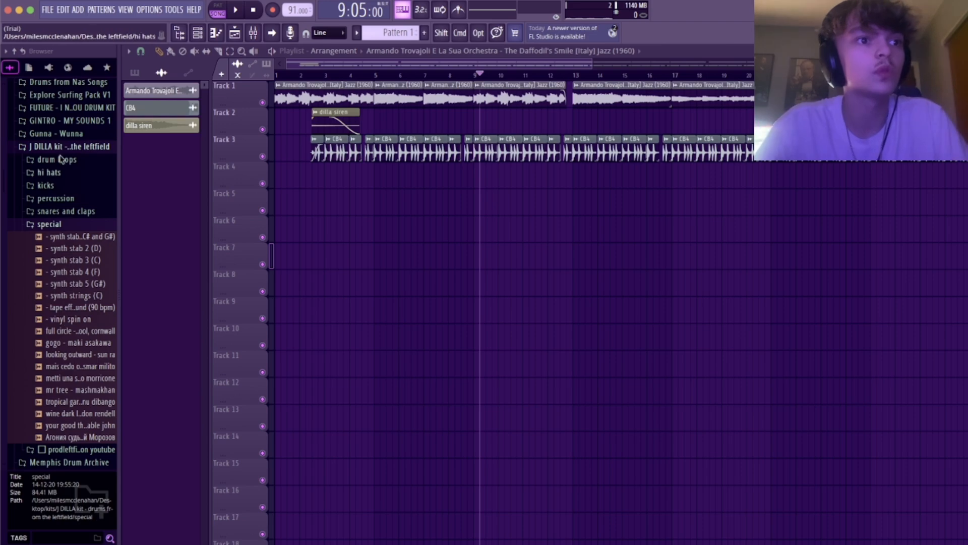
click(78, 306)
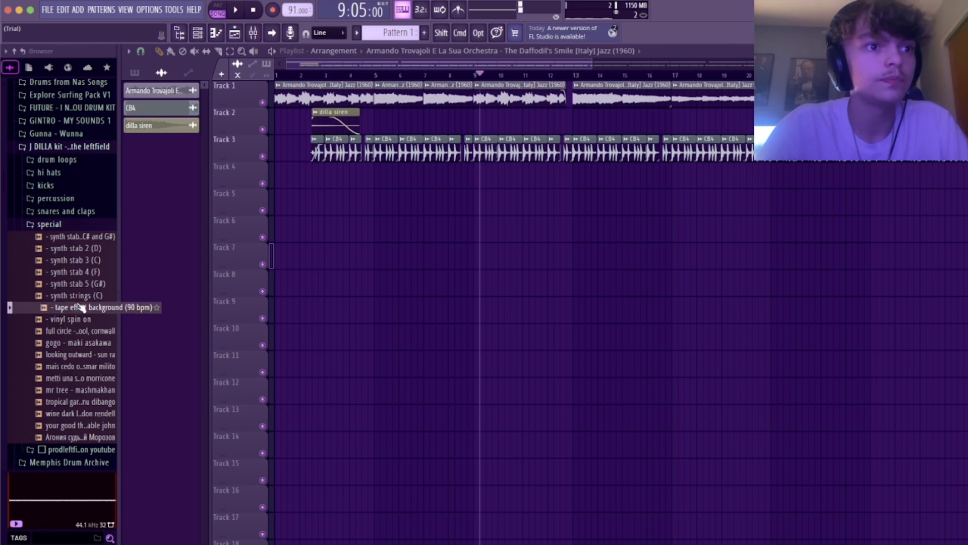
drag(81, 307, 279, 187)
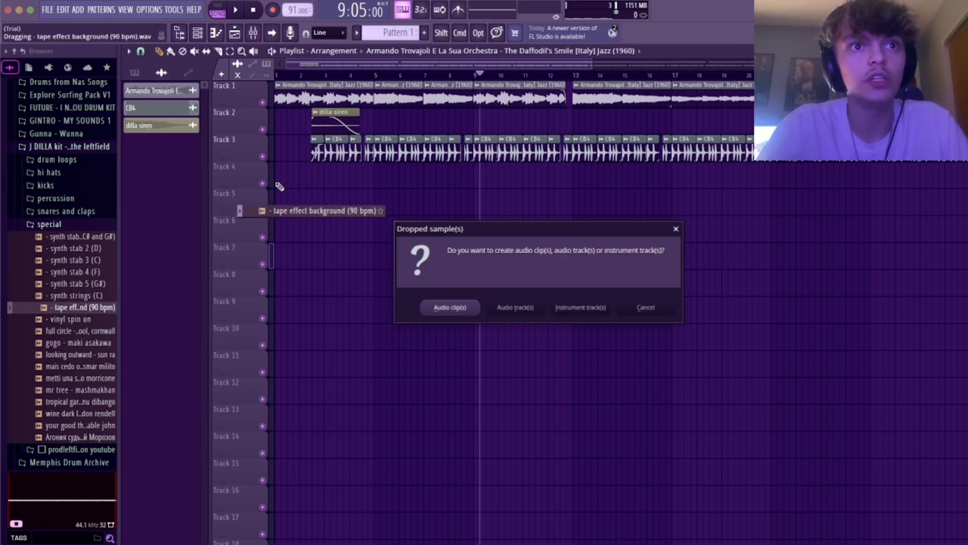
click(676, 228)
drag(97, 312, 277, 174)
Repeat the tape effect background clip back to back on Track 4 from bar 5 up to bar 21
click(382, 175)
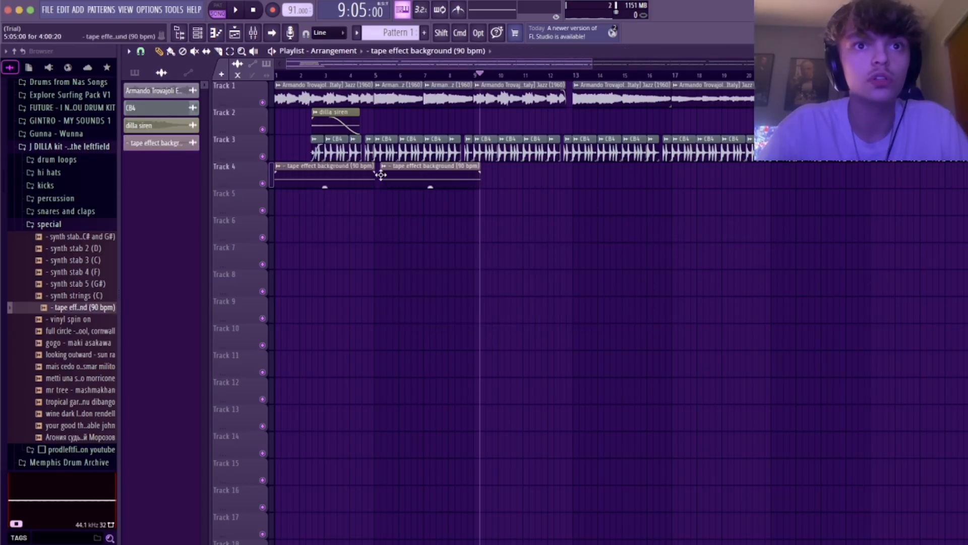
drag(494, 179, 475, 180)
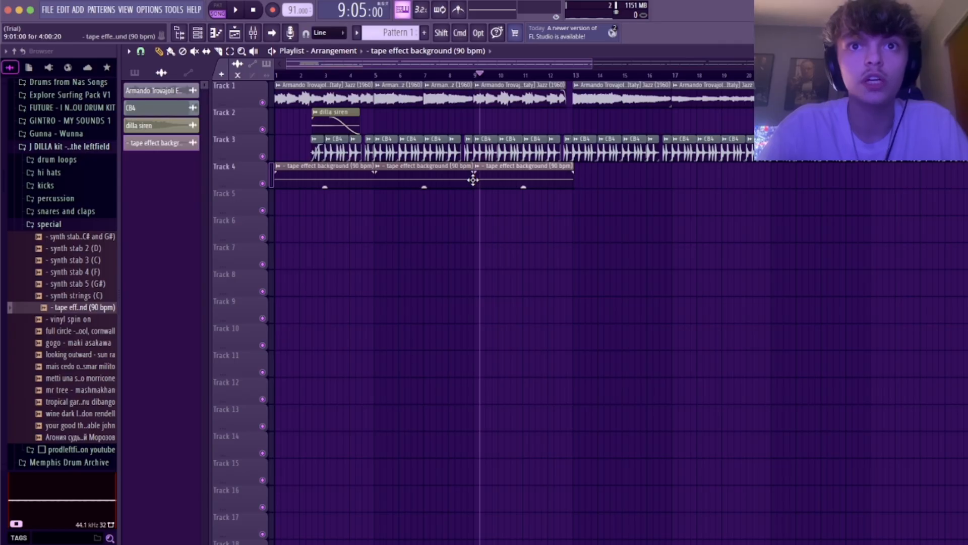
click(585, 185)
click(669, 182)
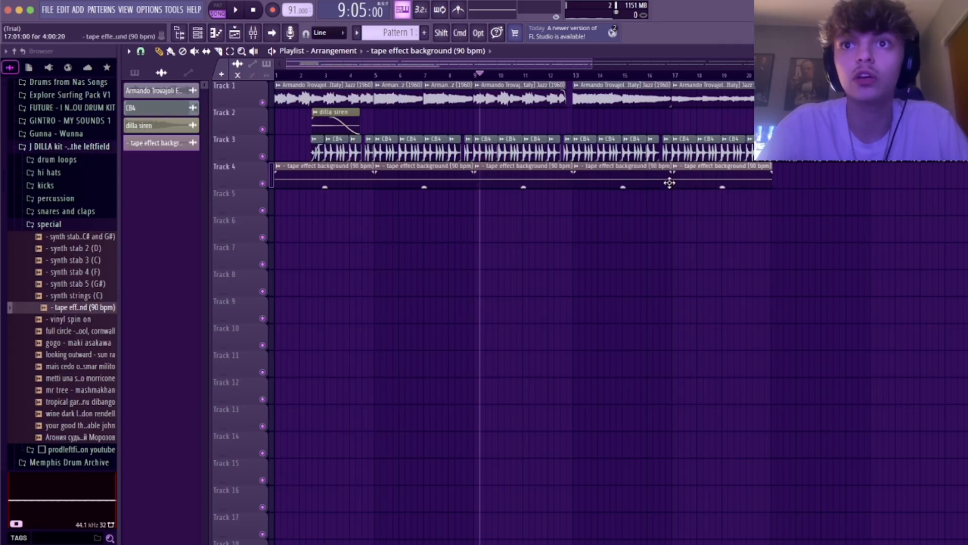
Play the song and extend the tape effect background clips on Track 4 from bar 21 to bar 29, deleting the stray copies
key(space)
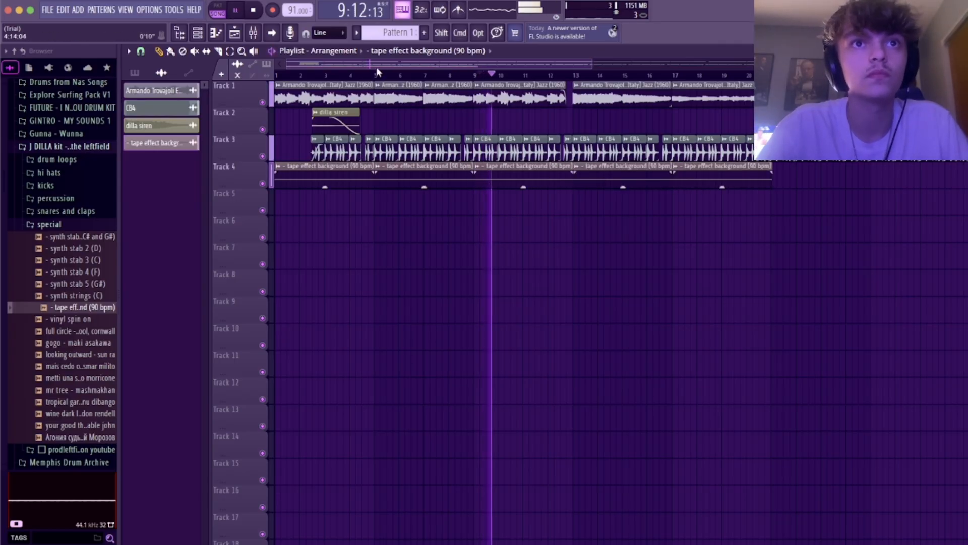
scroll(705, 61, down, 3)
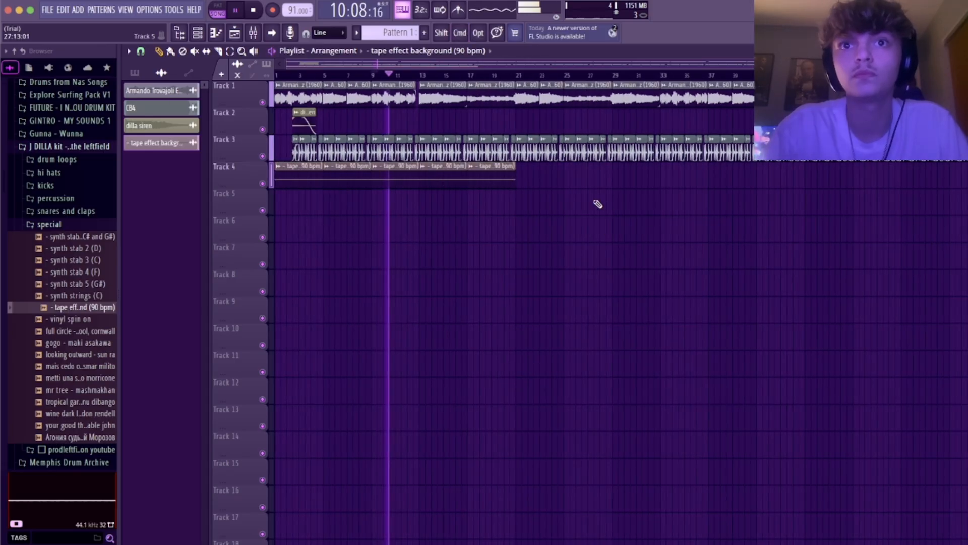
click(526, 183)
drag(525, 181, 513, 182)
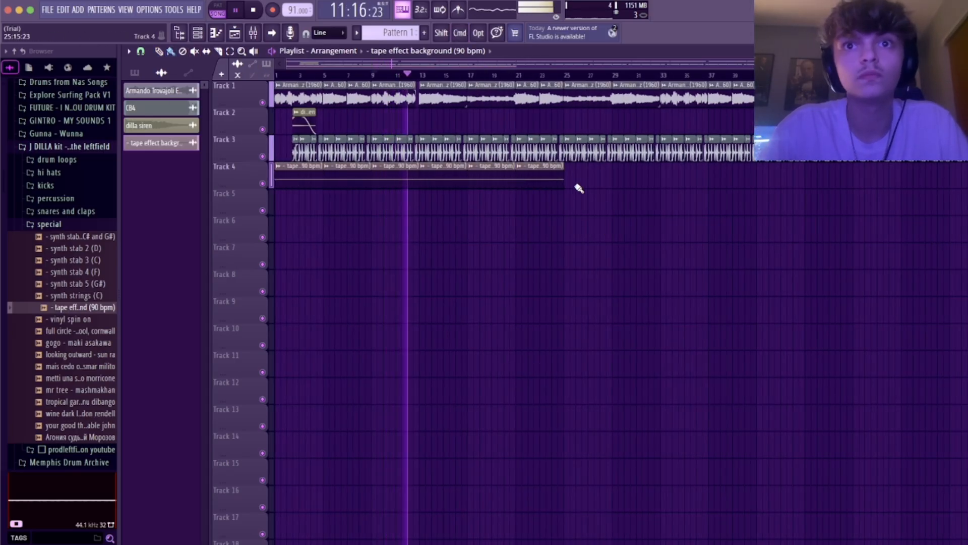
drag(570, 185, 680, 185)
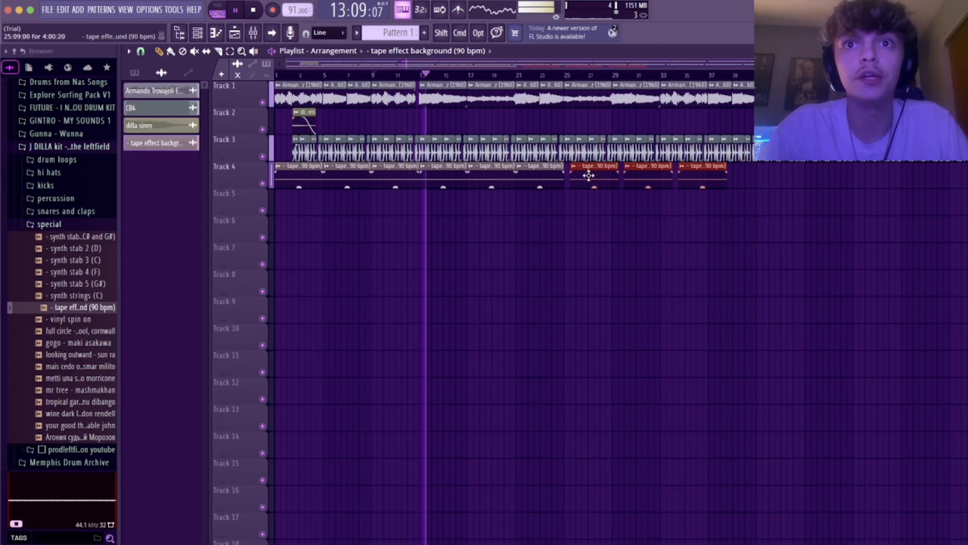
drag(588, 177, 582, 177)
right_click(660, 178)
right_click(682, 182)
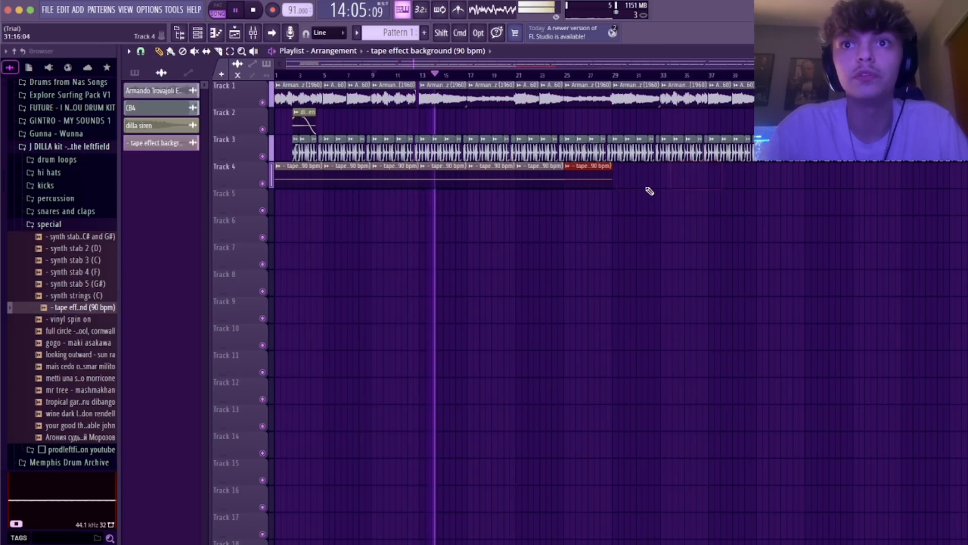
Repeat the tape effect background clip back to back on Track 4 from bar 29 to bar 65 and stop playback
click(618, 182)
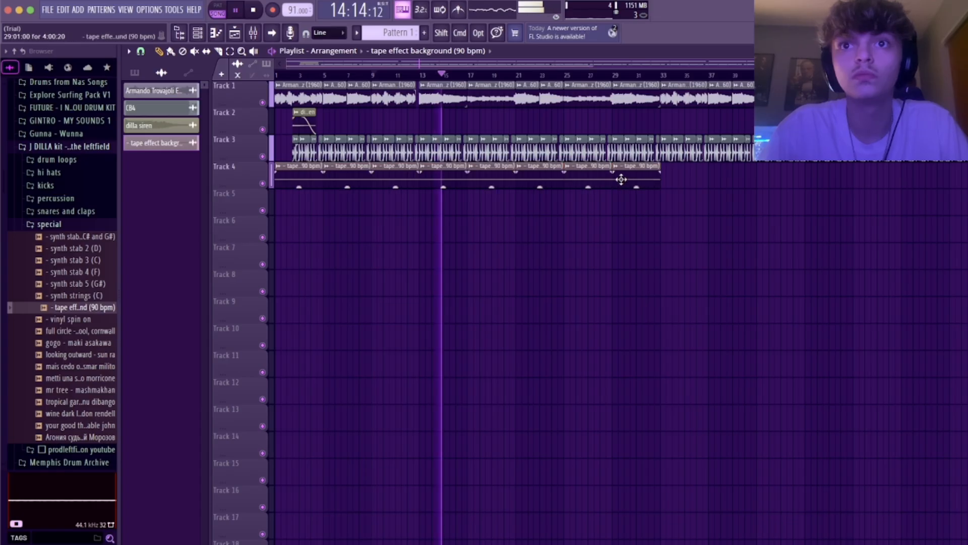
click(661, 181)
drag(734, 178, 709, 180)
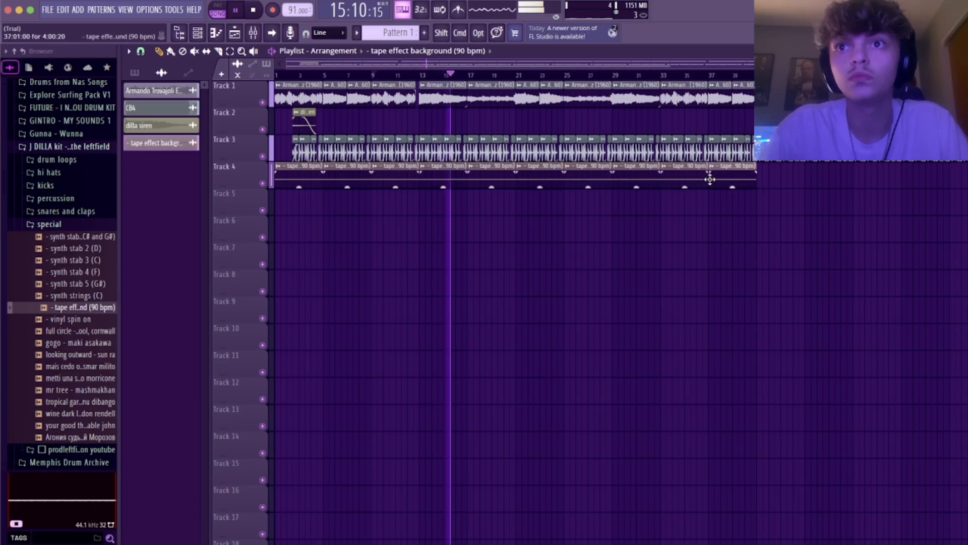
click(757, 181)
click(801, 178)
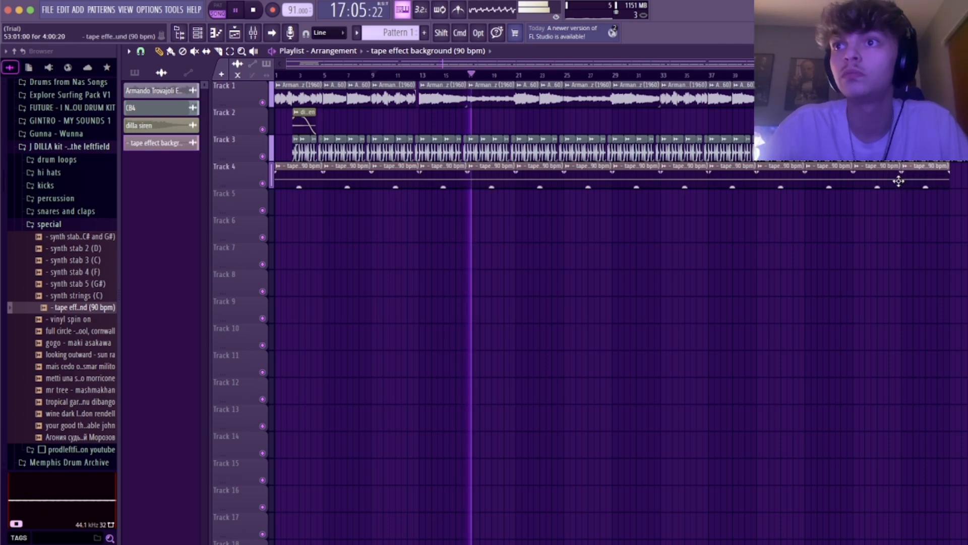
click(957, 177)
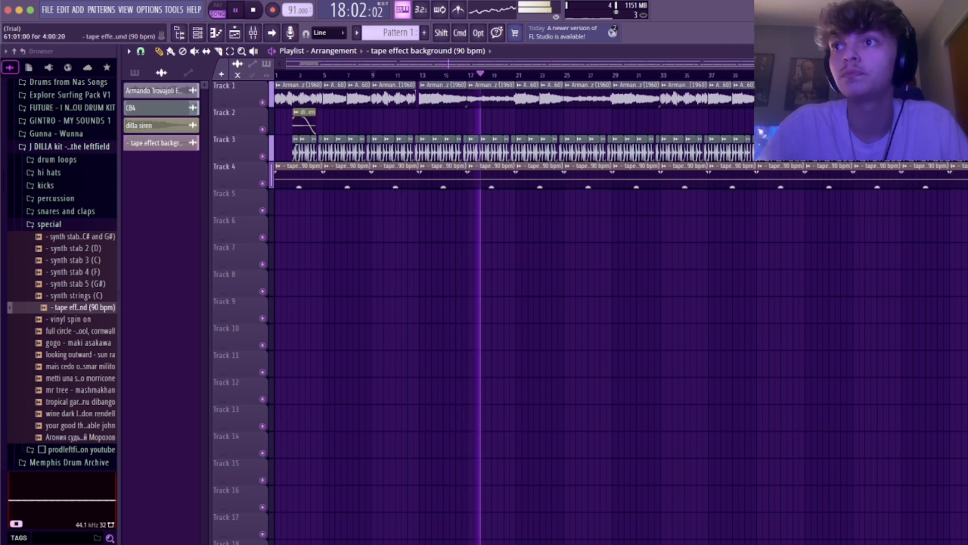
key(space)
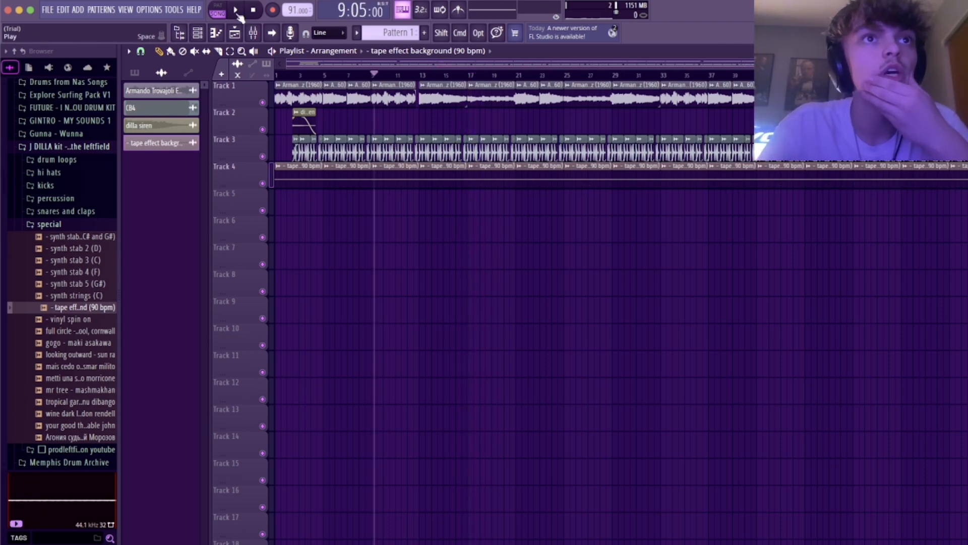
Open the mixer and channel rack, adjust channel volume to 34% and panning to 9% left around song playback, and close the rack
click(253, 32)
click(234, 33)
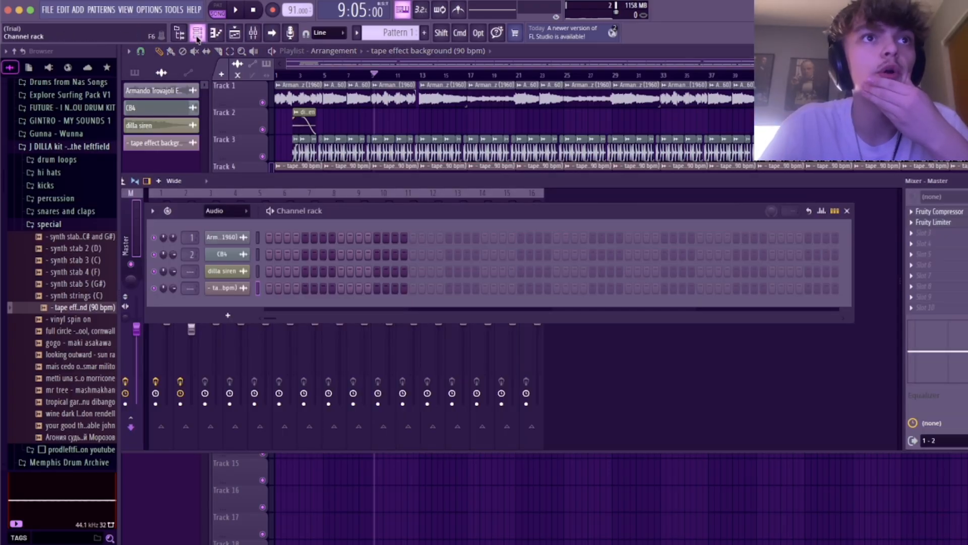
key(space)
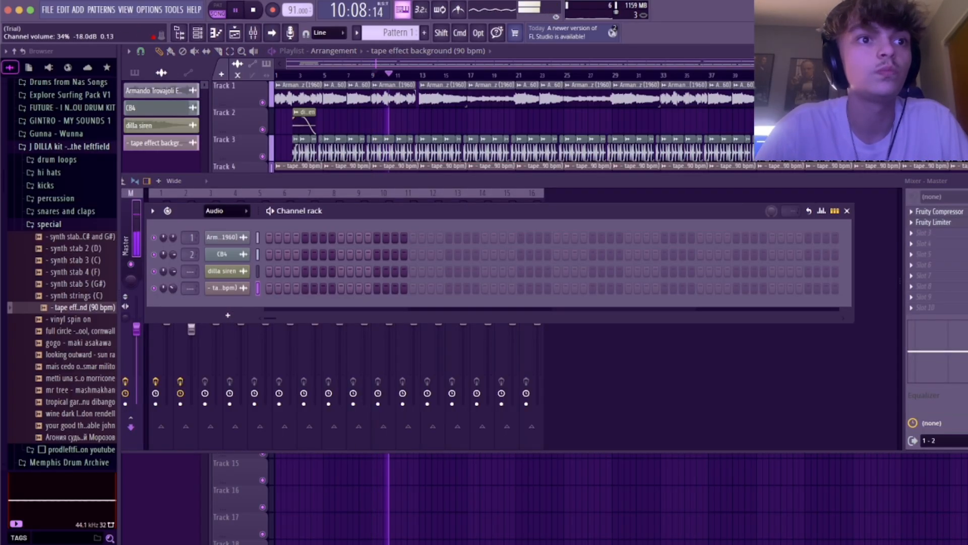
key(space)
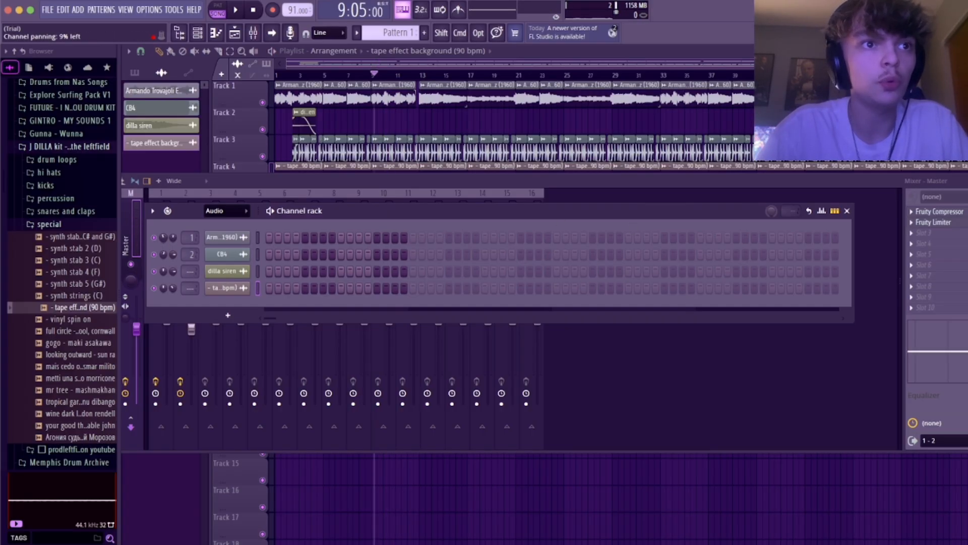
key(space)
click(848, 212)
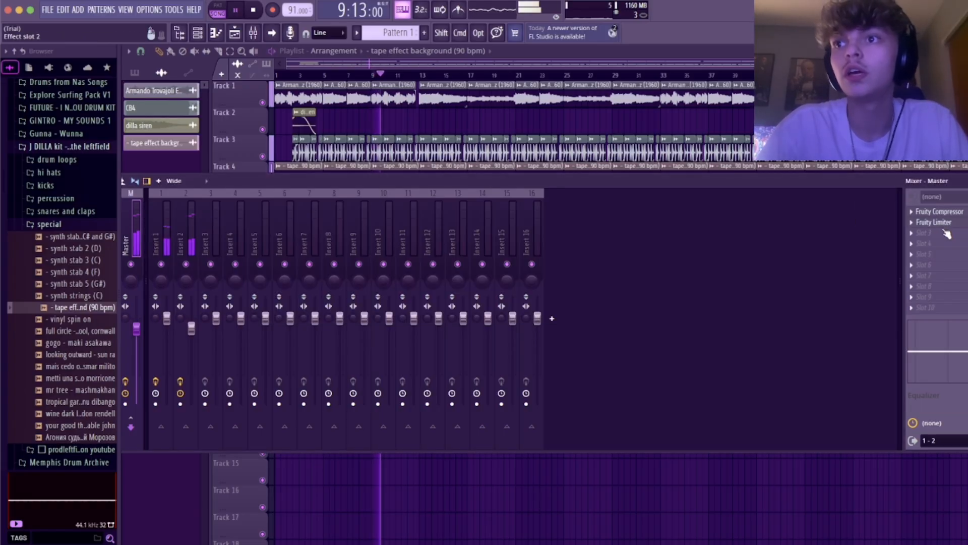
Load Vintage Chorus into the Master's third effect slot with an 11% mix level and play the song
click(928, 233)
mouse_move(926, 243)
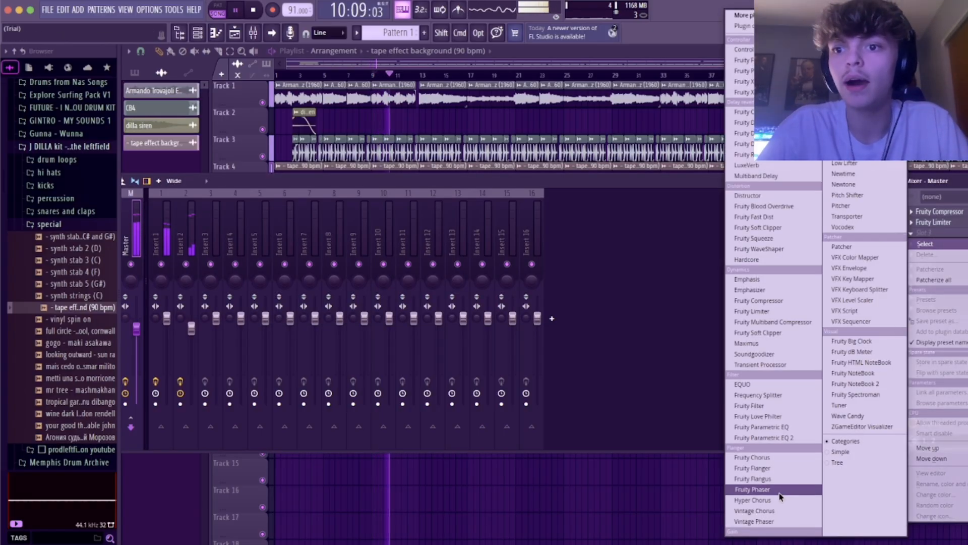
click(777, 510)
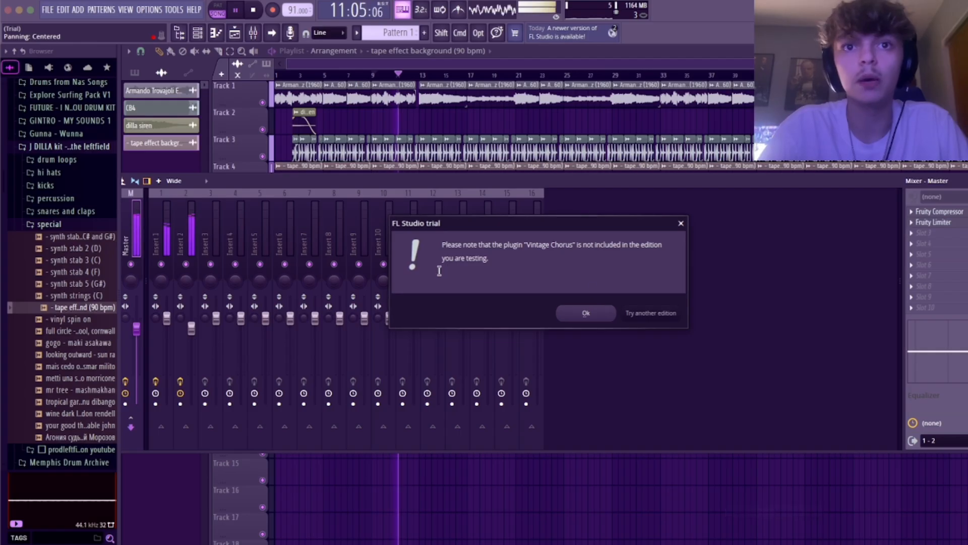
click(587, 313)
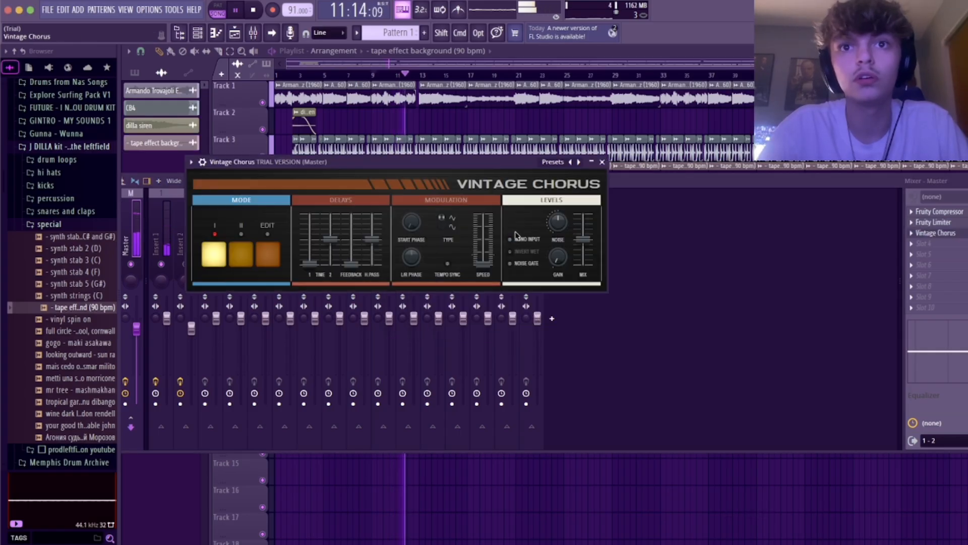
click(553, 164)
click(511, 167)
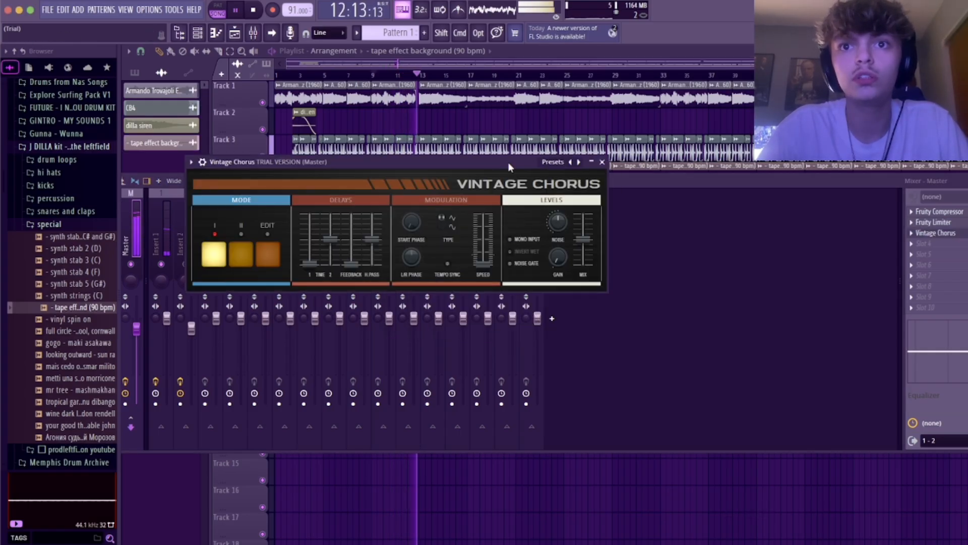
click(602, 162)
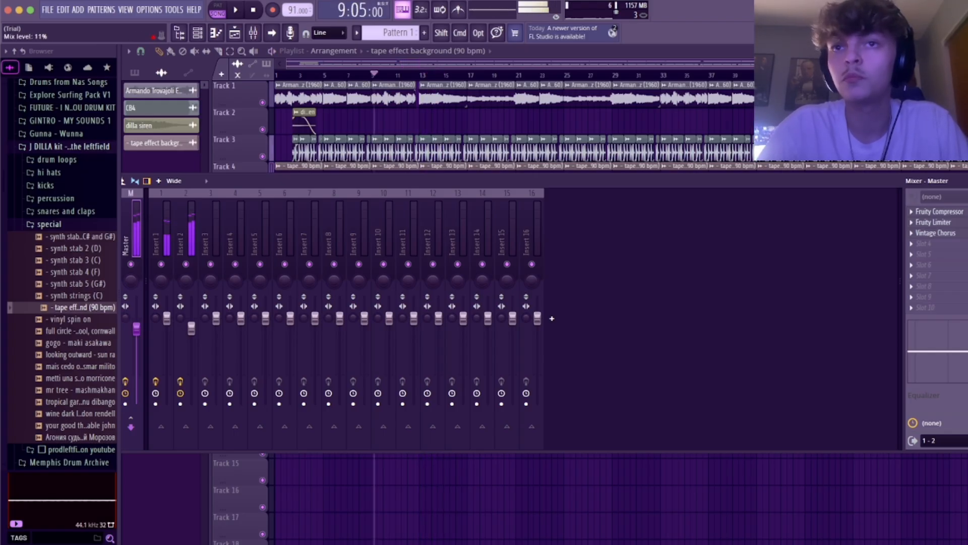
key(space)
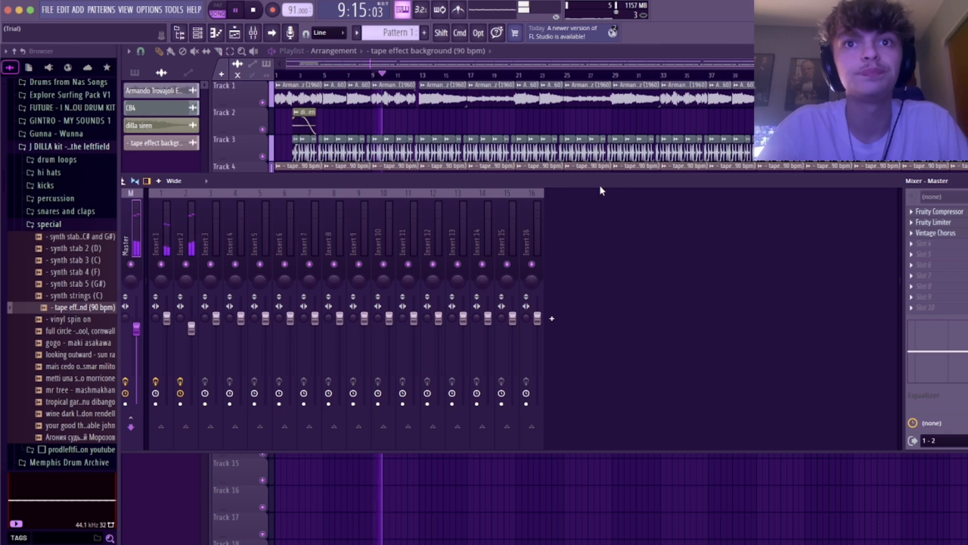
Audition samples in the J DILLA kit's special folder, including vinyl spin on, synth stab 5 (G#) and synth strings (C), with the song stopped
click(81, 332)
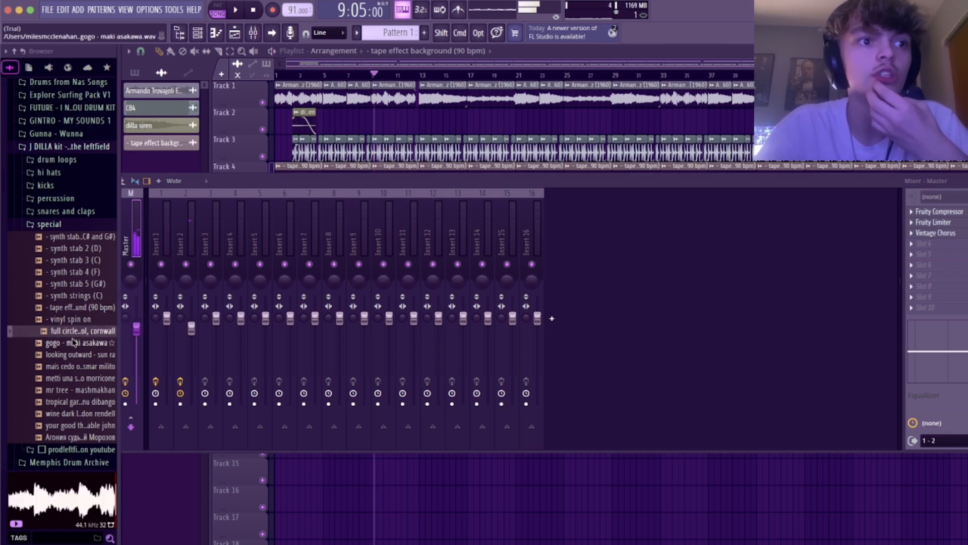
key(space)
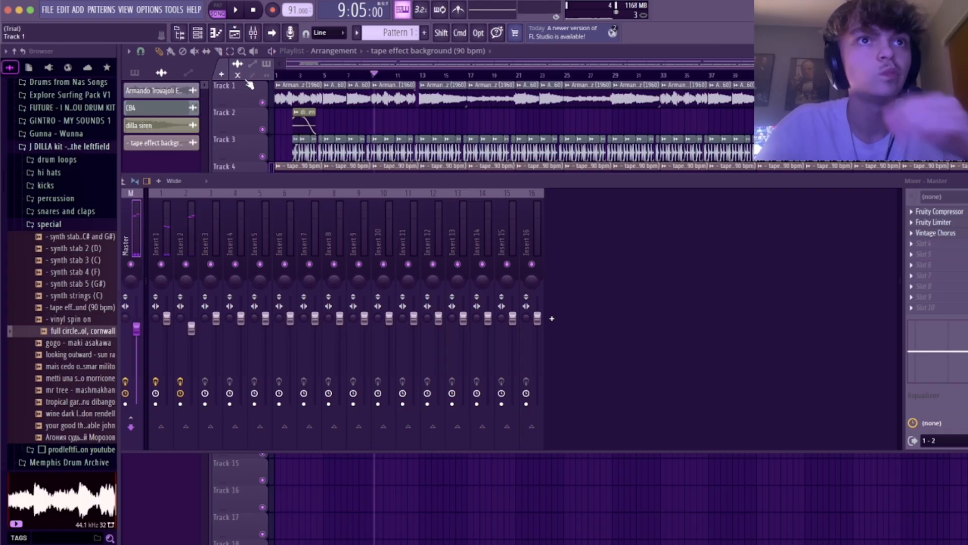
click(75, 320)
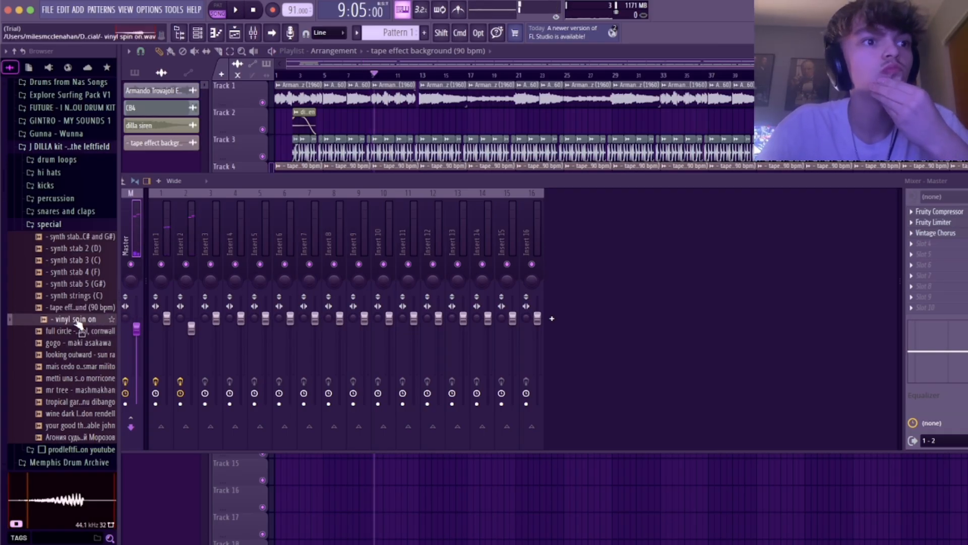
click(72, 284)
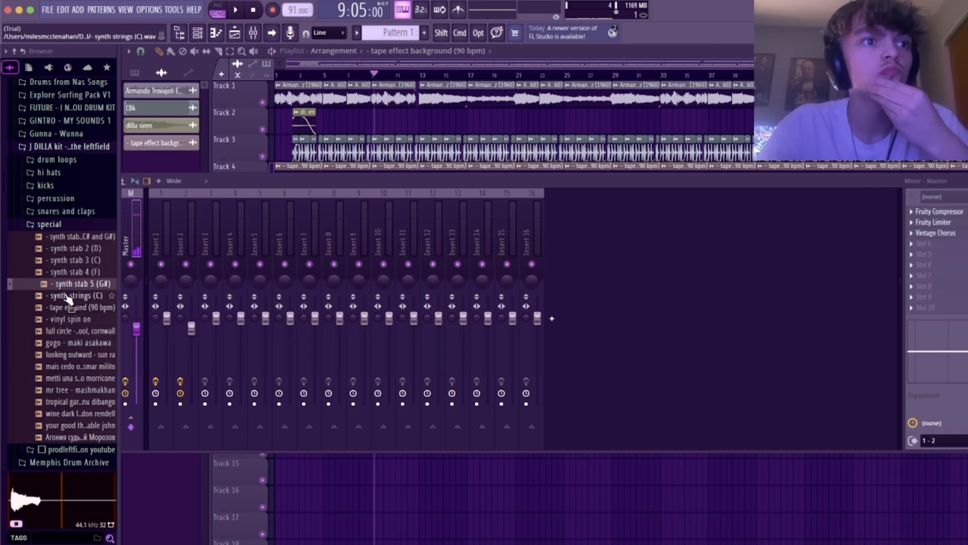
click(69, 297)
click(253, 9)
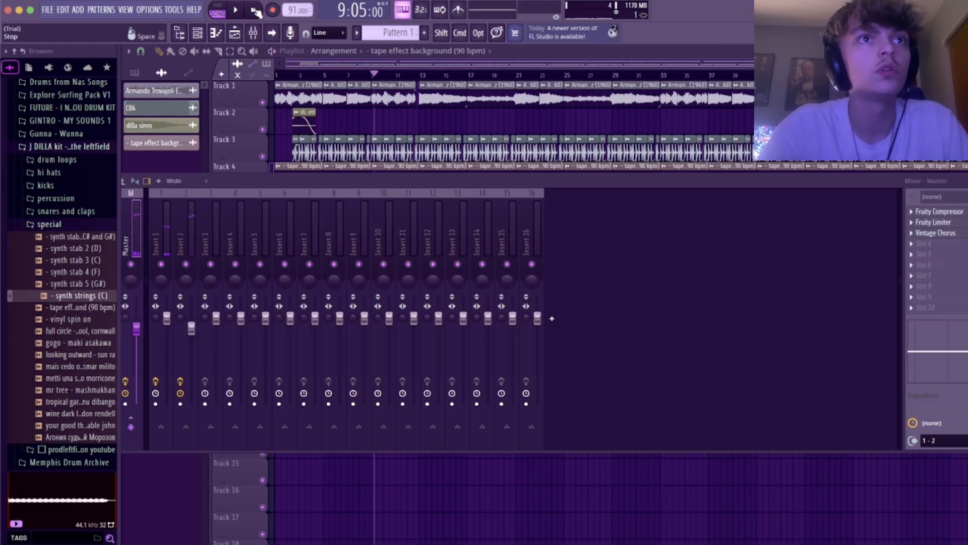
click(103, 368)
click(92, 402)
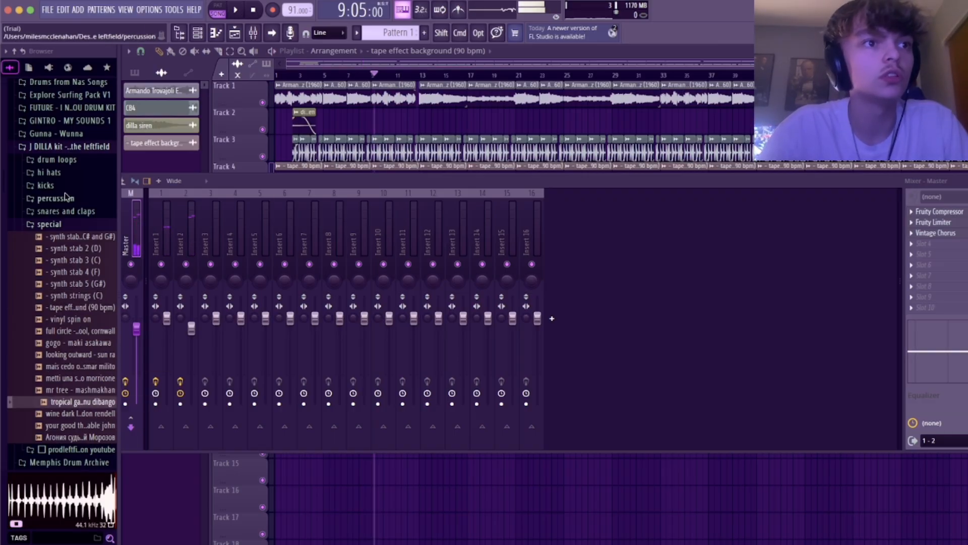
Audition the samples from crackle to tom 1 in the J DILLA kit's percussion folder
click(59, 224)
click(56, 198)
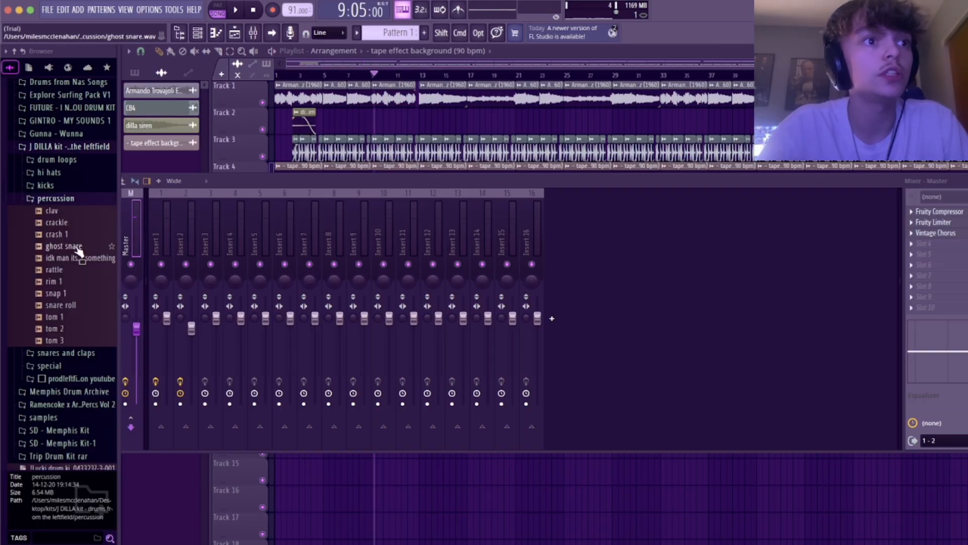
click(60, 222)
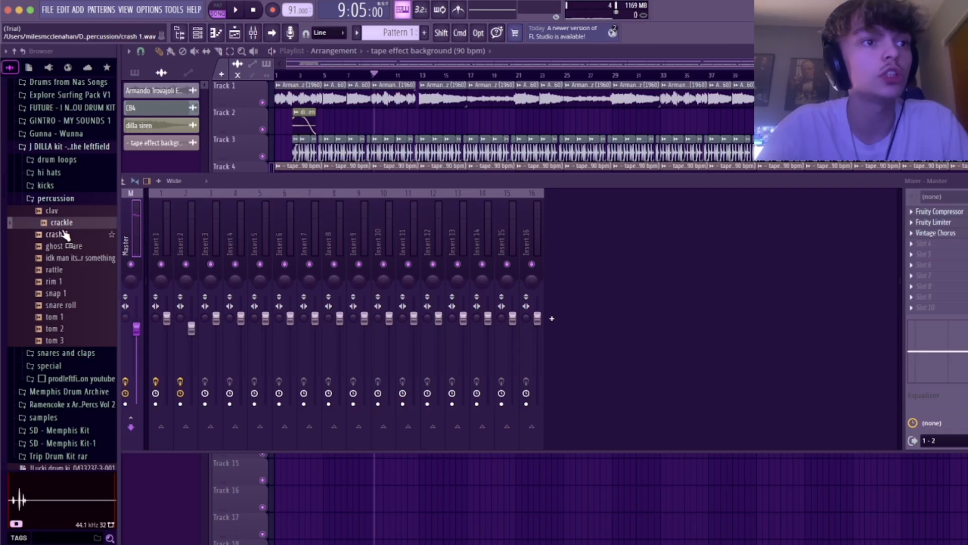
click(64, 234)
click(67, 248)
click(63, 259)
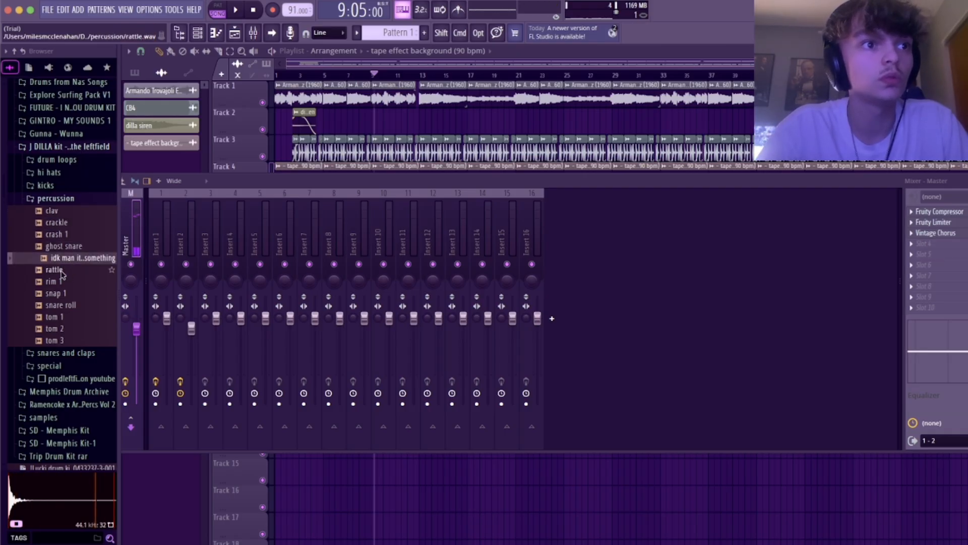
click(56, 269)
click(60, 281)
click(67, 294)
click(69, 306)
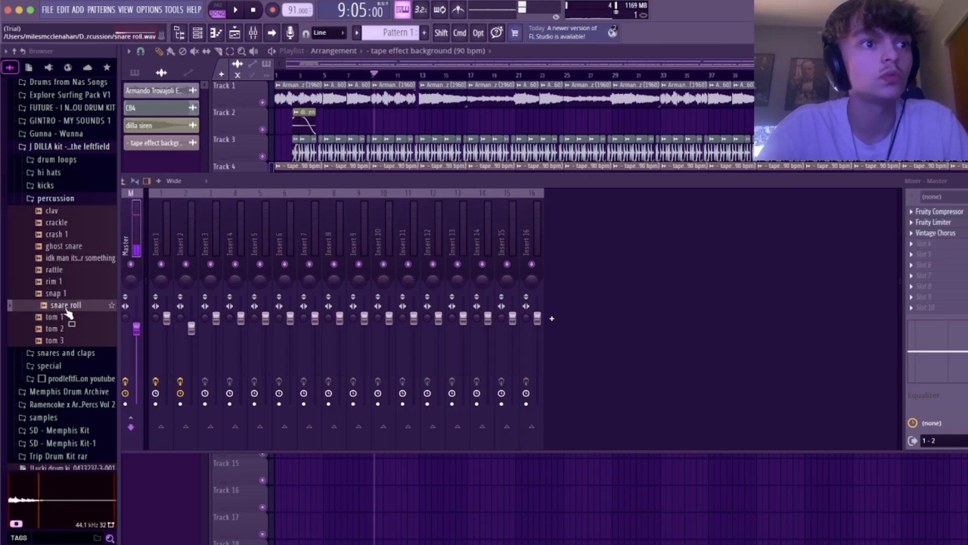
click(64, 318)
click(61, 307)
click(61, 318)
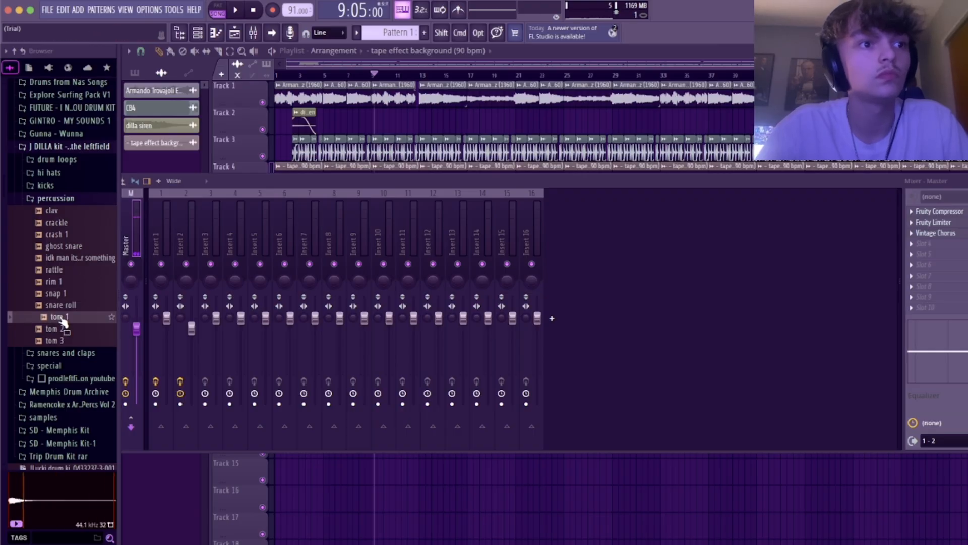
Place the snare roll sample as an audio clip on Track 5 at the second beat of bar 5, and play from just before it
click(60, 307)
drag(60, 302, 363, 127)
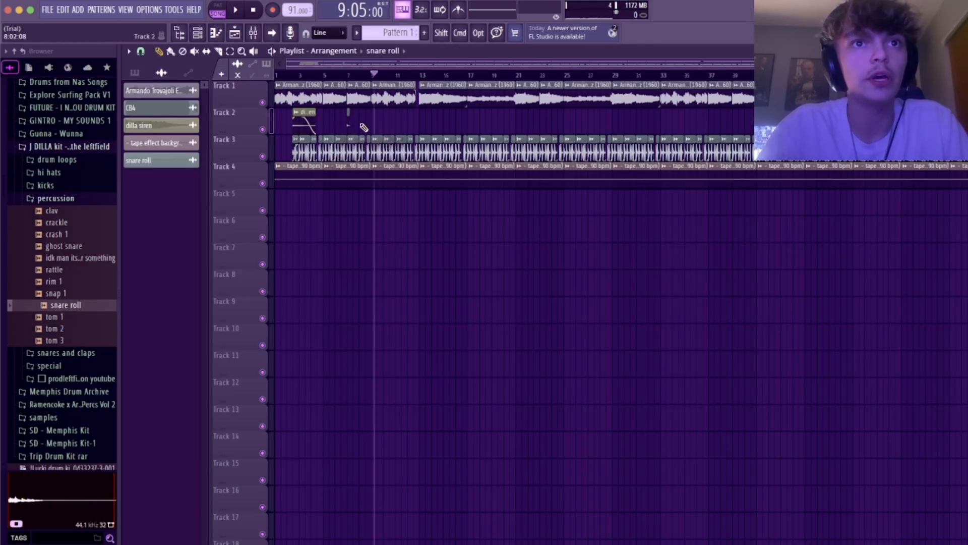
scroll(348, 66, up, 6)
scroll(349, 66, left, 4)
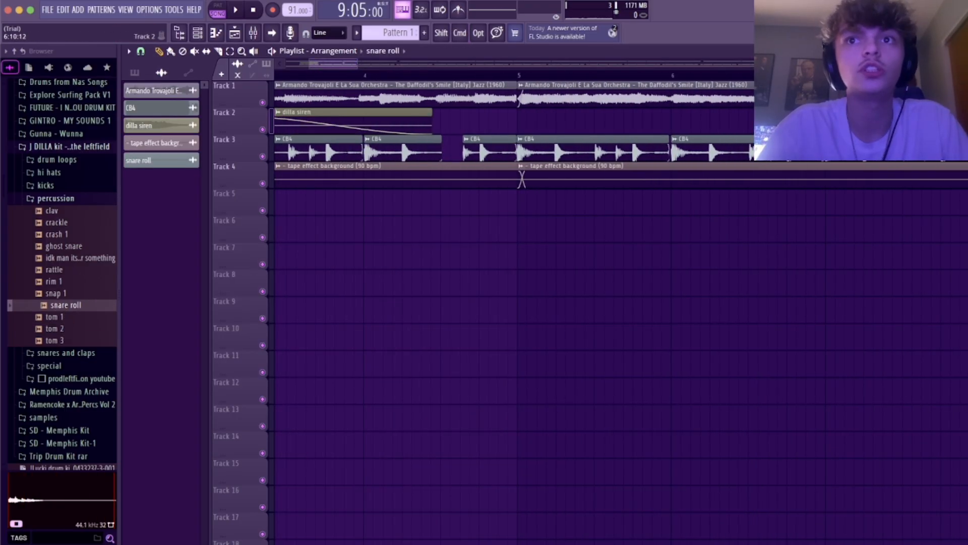
drag(855, 121, 824, 212)
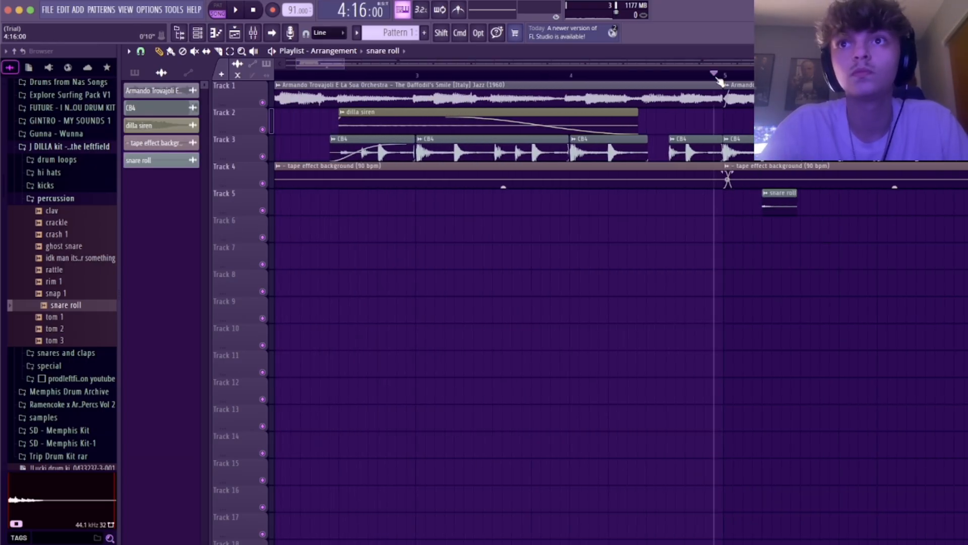
key(space)
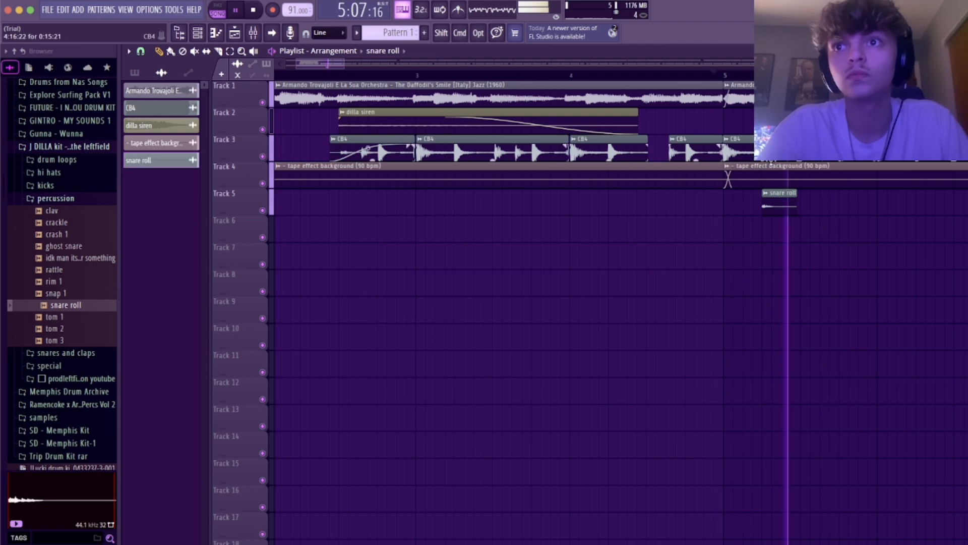
Try the snare roll clip at 5:14 and at the very start of bar 1 on Track 5, playing the song in between
key(space)
key(space)
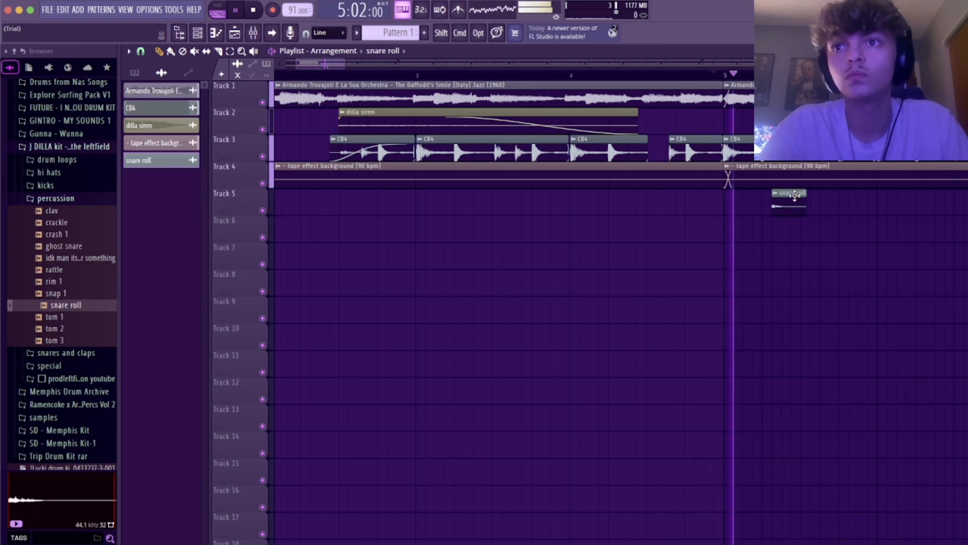
drag(795, 196, 882, 192)
key(space)
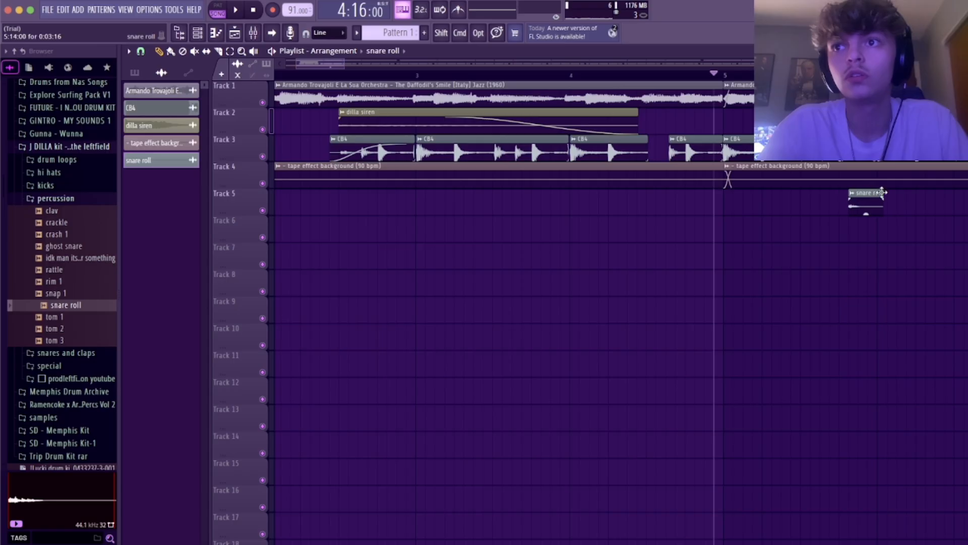
drag(574, 196, 206, 195)
key(space)
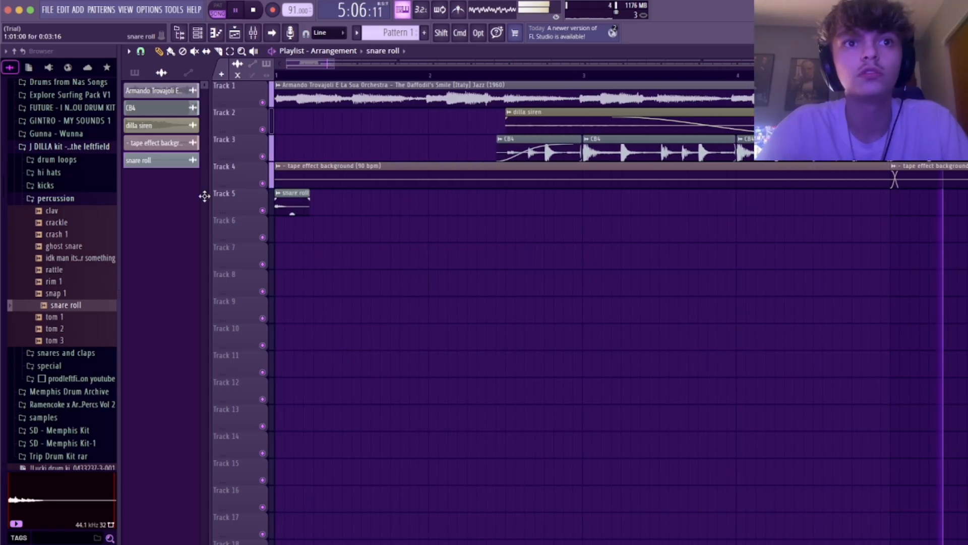
Play the opening of bar 1 with the snare roll and delete the clip from Track 5
key(space)
key(space)
click(334, 76)
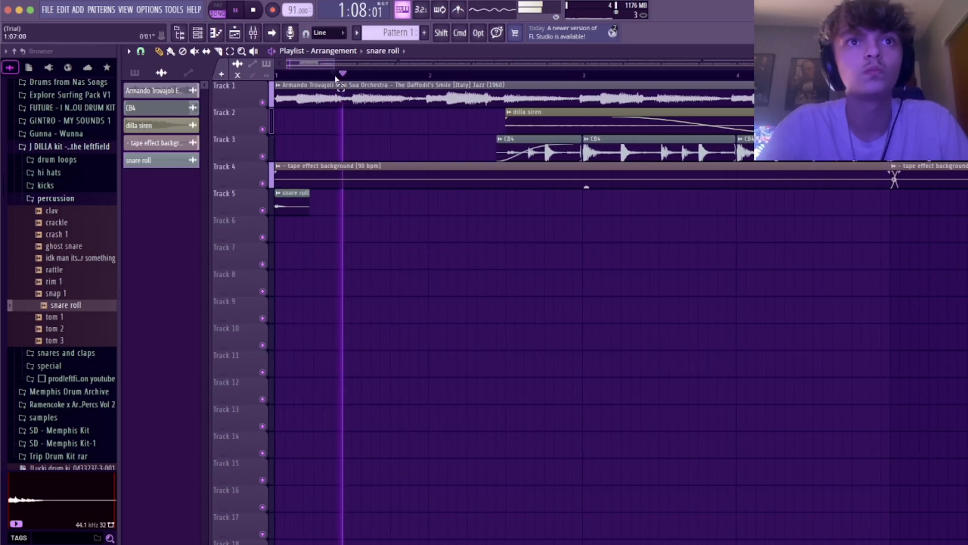
key(space)
key(space)
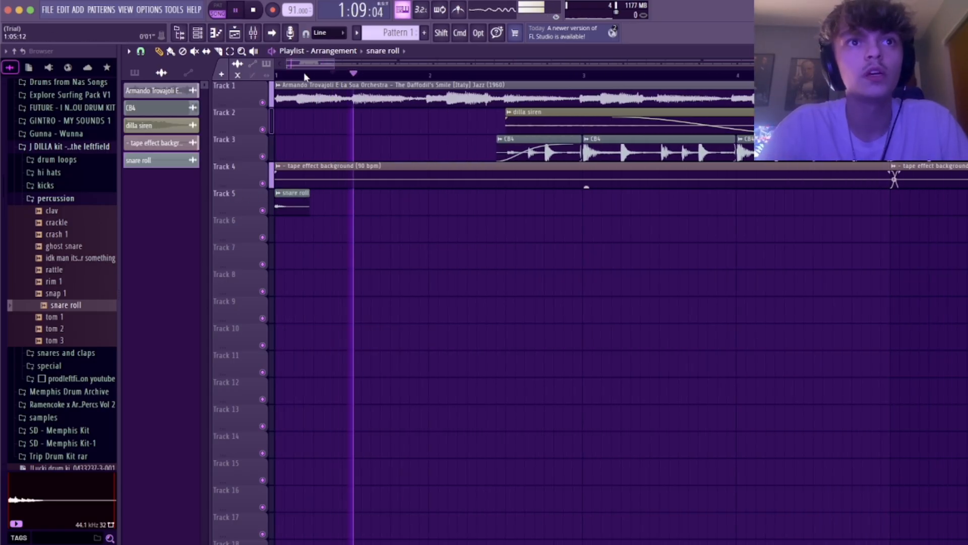
click(279, 77)
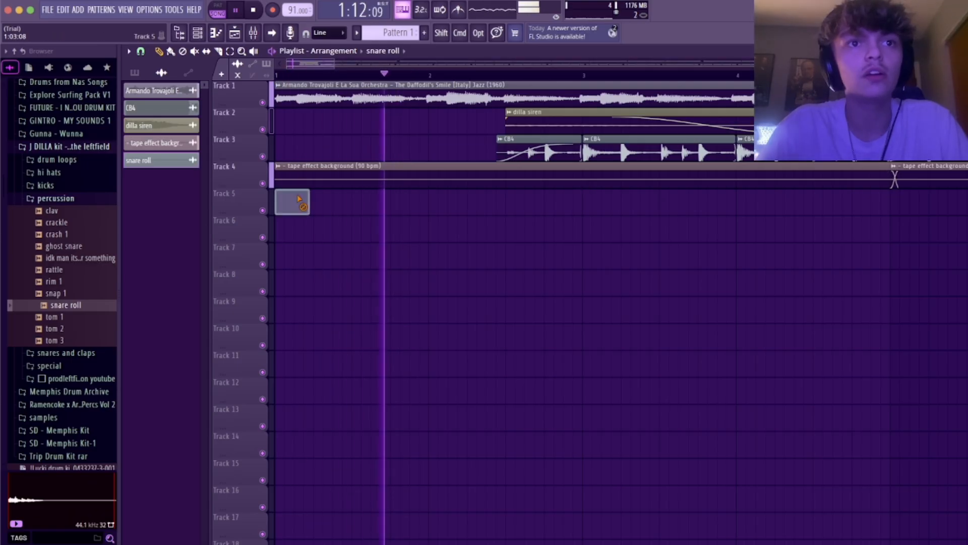
right_click(280, 203)
key(space)
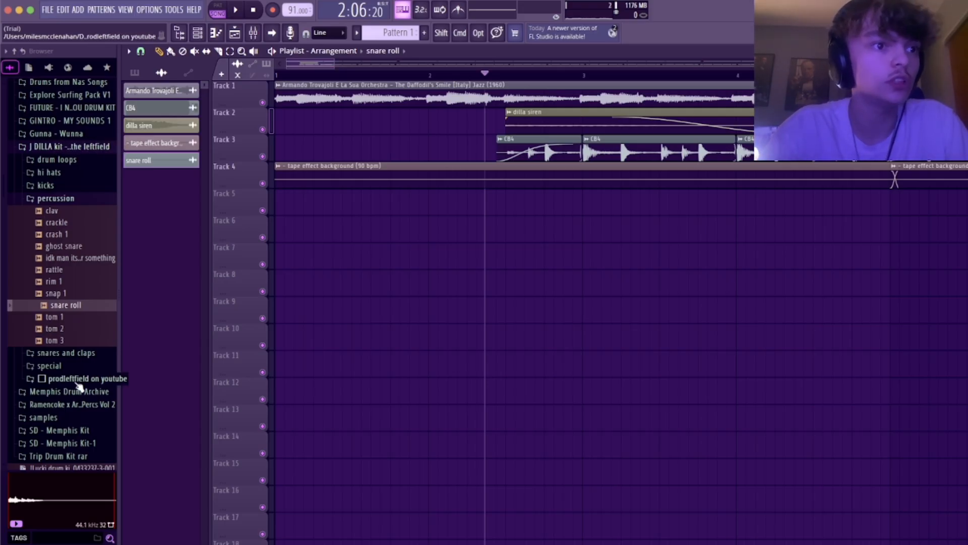
Audition the samples in the Trip Drum Kit's Extras folder, including hi hat loop, kick, open hat, perc loop #2 and snare
click(48, 146)
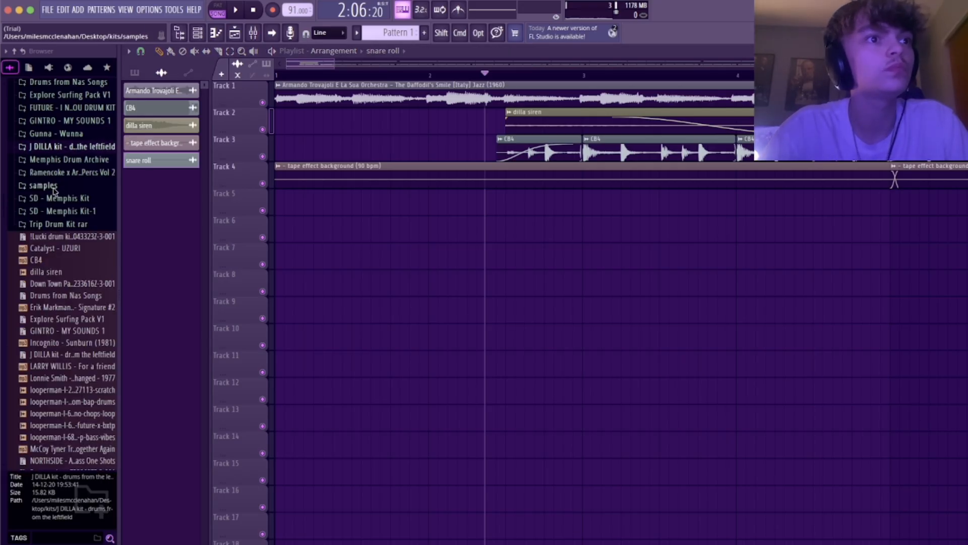
click(55, 225)
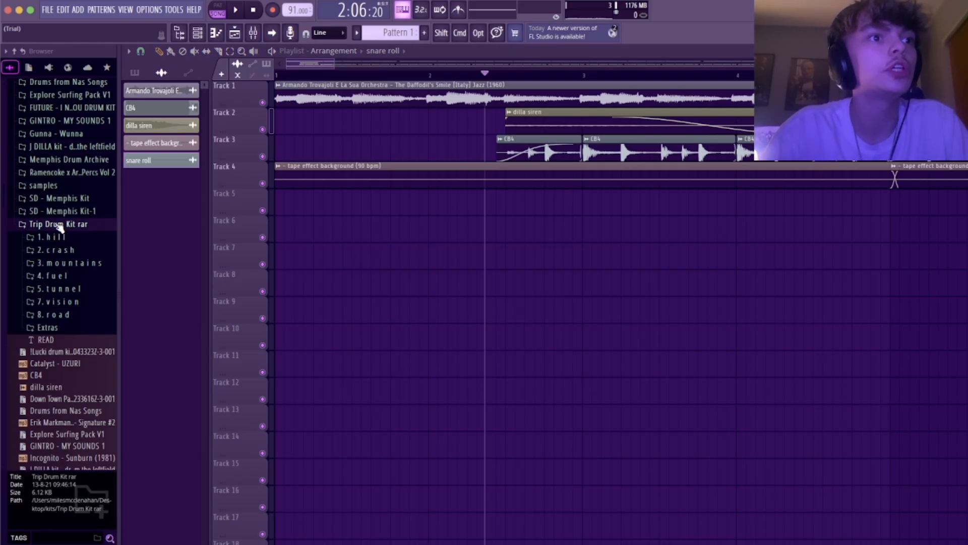
click(48, 328)
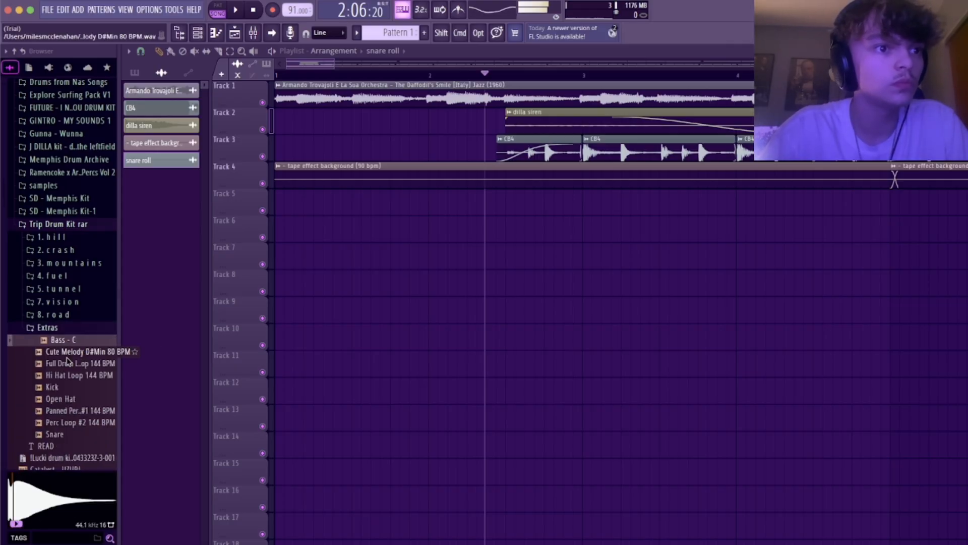
click(76, 363)
click(76, 375)
click(76, 387)
click(75, 398)
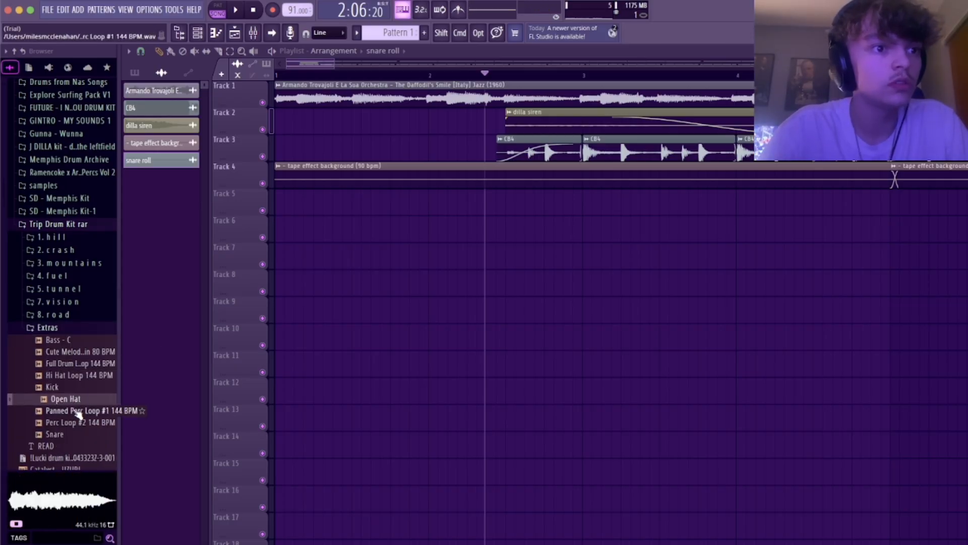
click(75, 422)
click(64, 435)
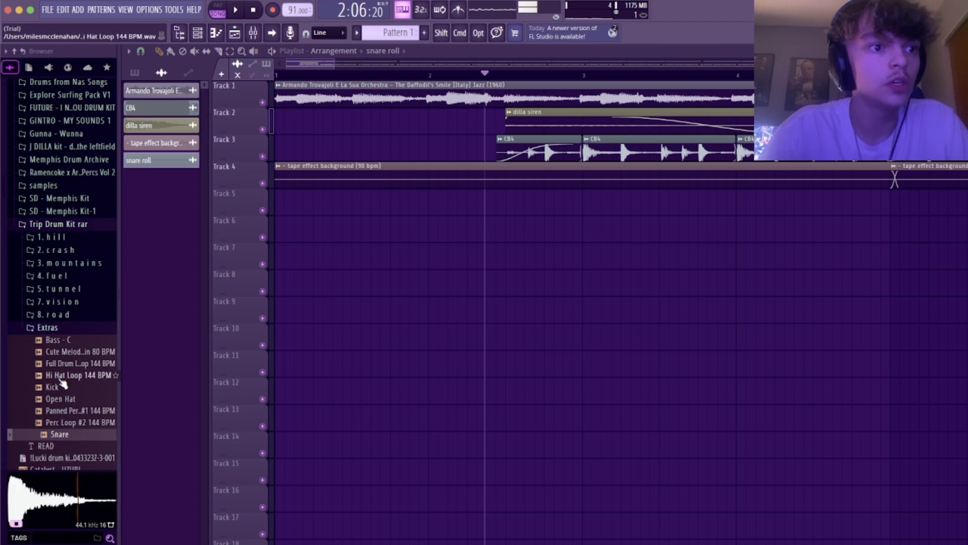
click(51, 328)
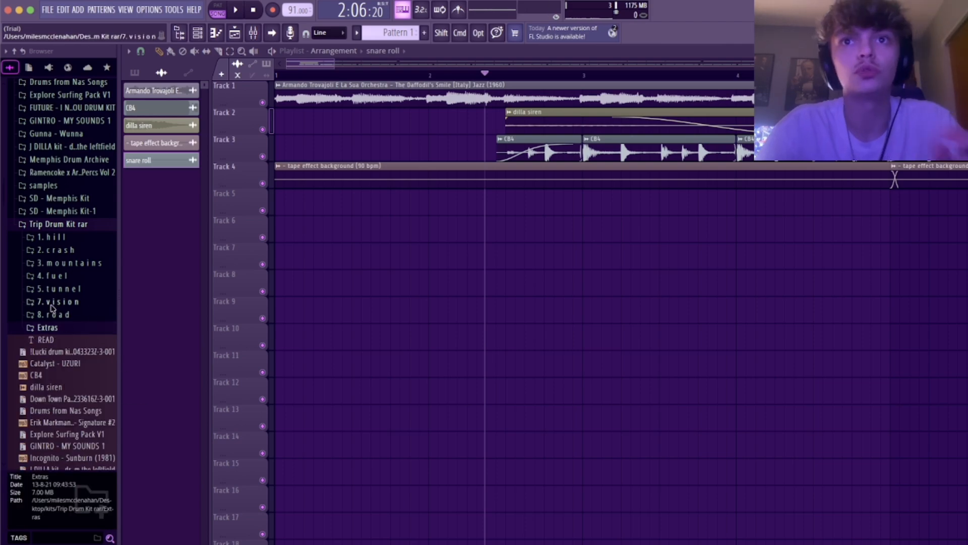
click(73, 226)
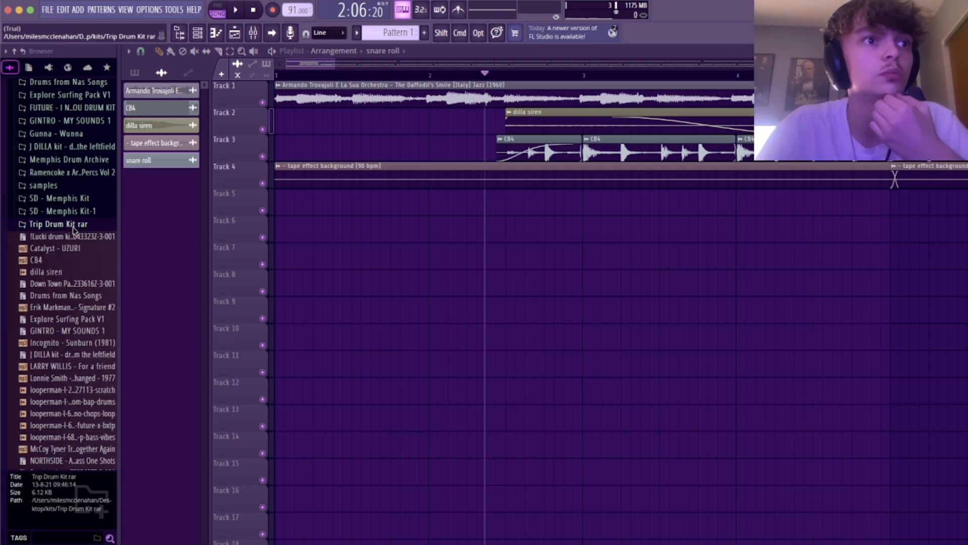
Place the [PERC] - 07 sample from the Memphis Drum Archive's Percussions folder as an audio clip on Track 5, near the middle of bar 3
click(63, 159)
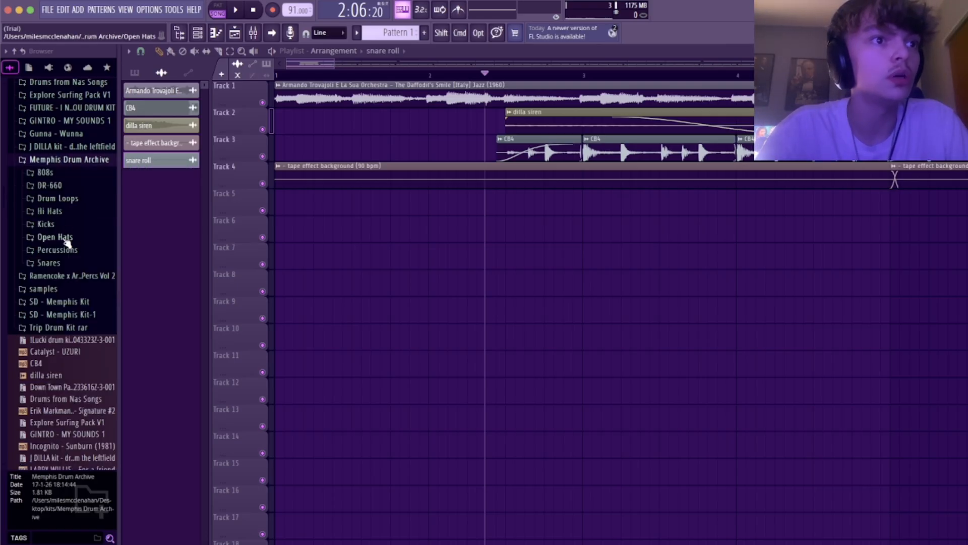
click(74, 254)
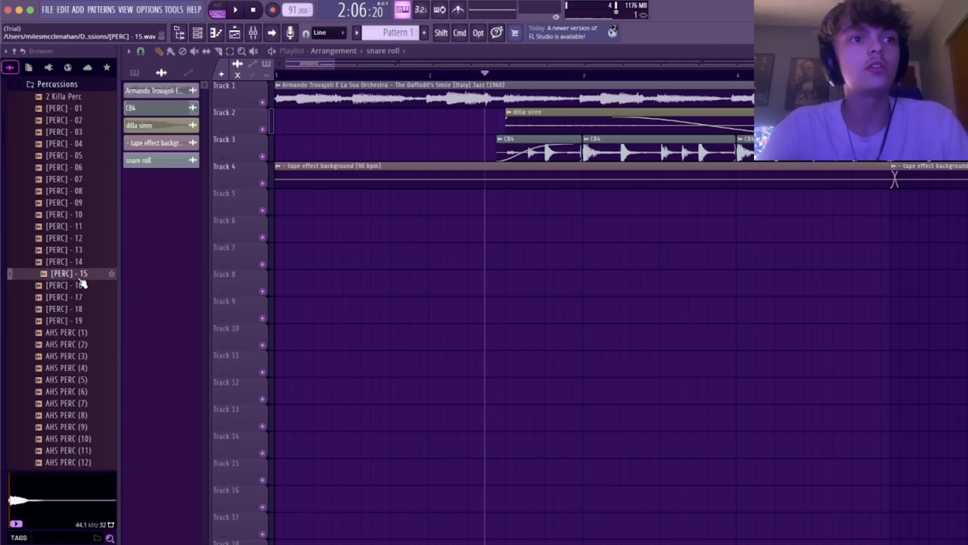
click(76, 179)
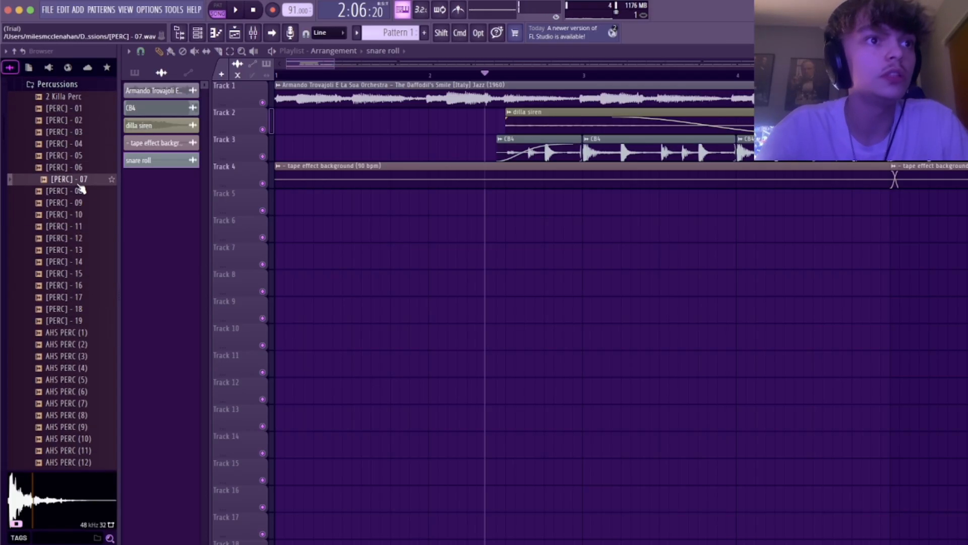
drag(74, 182, 641, 197)
Play the song repeatedly around bar 3 to hear the [PERC] - 07 clip against the beat
key(space)
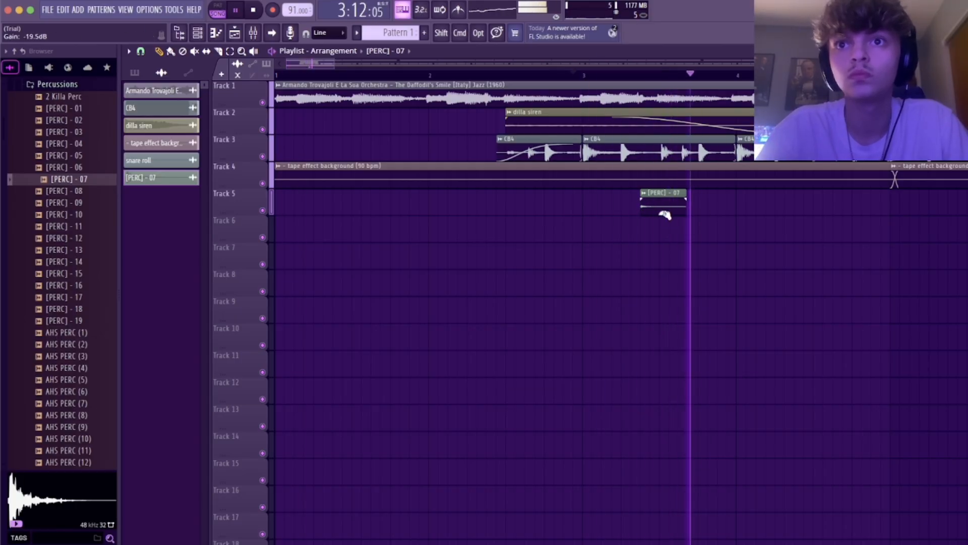
click(598, 76)
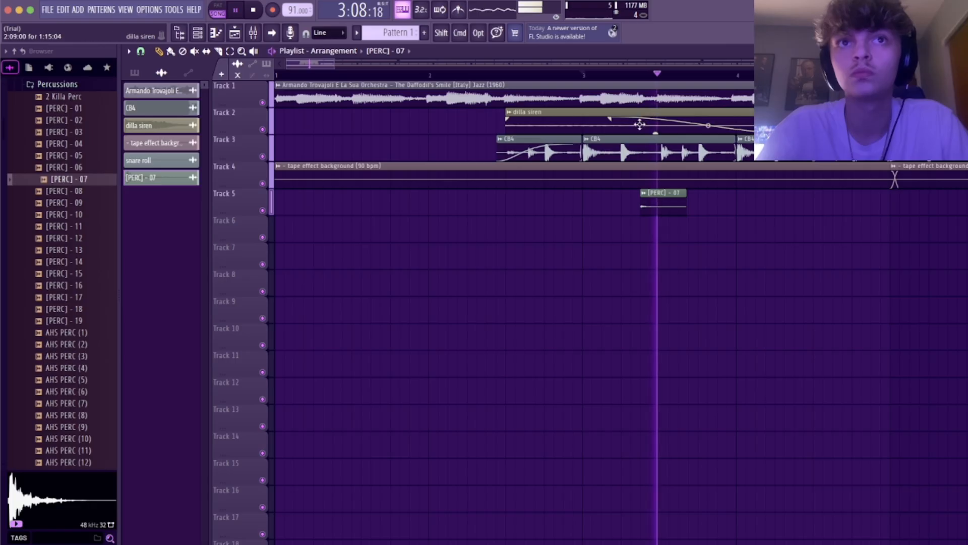
key(space)
key(space)
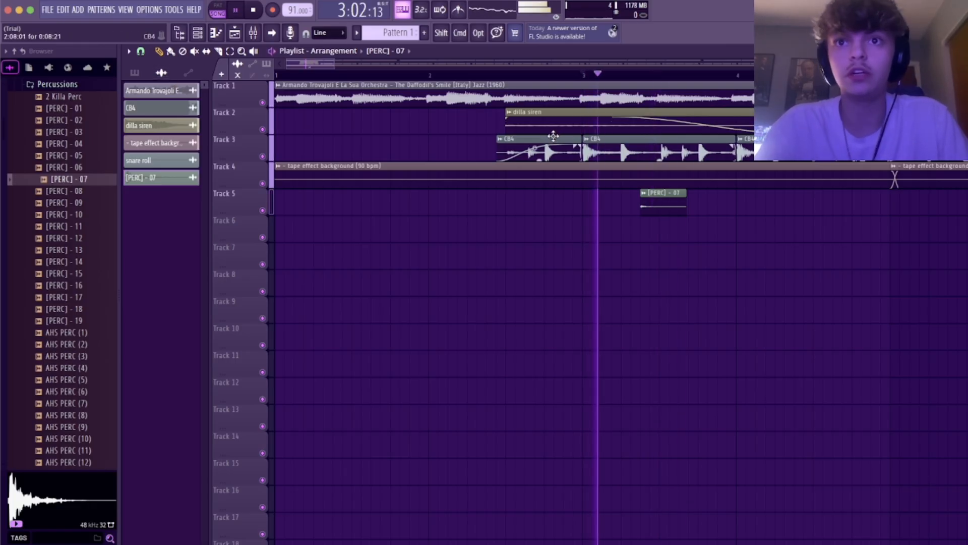
key(space)
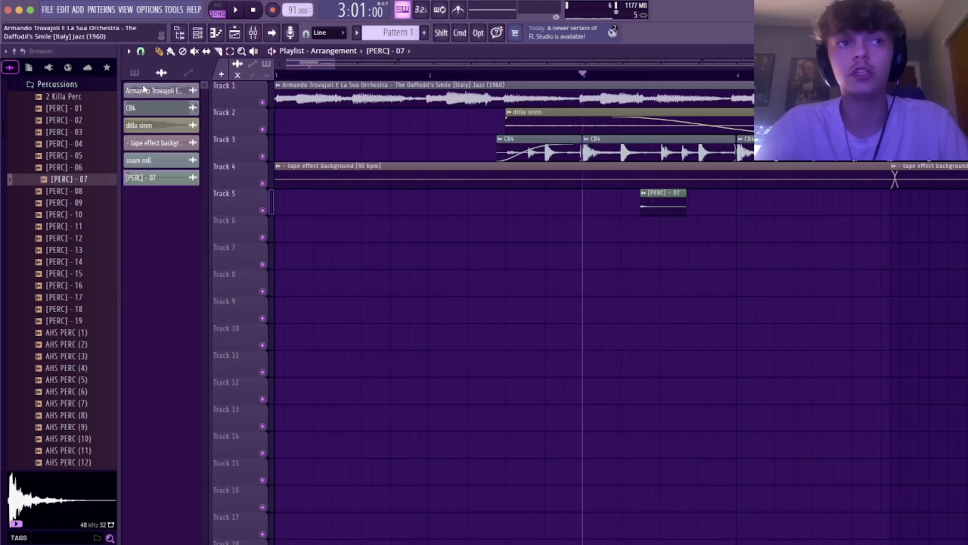
Try the [PERC] - 10 sample as a clip on Track 5 near the middle of bar 4, play it and delete it
click(84, 206)
click(83, 216)
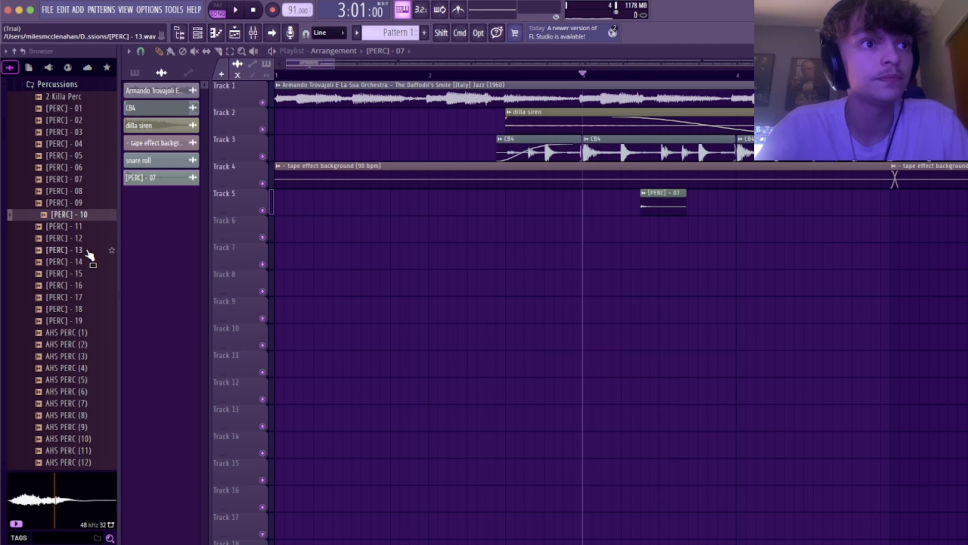
click(87, 252)
click(81, 216)
drag(82, 216, 897, 226)
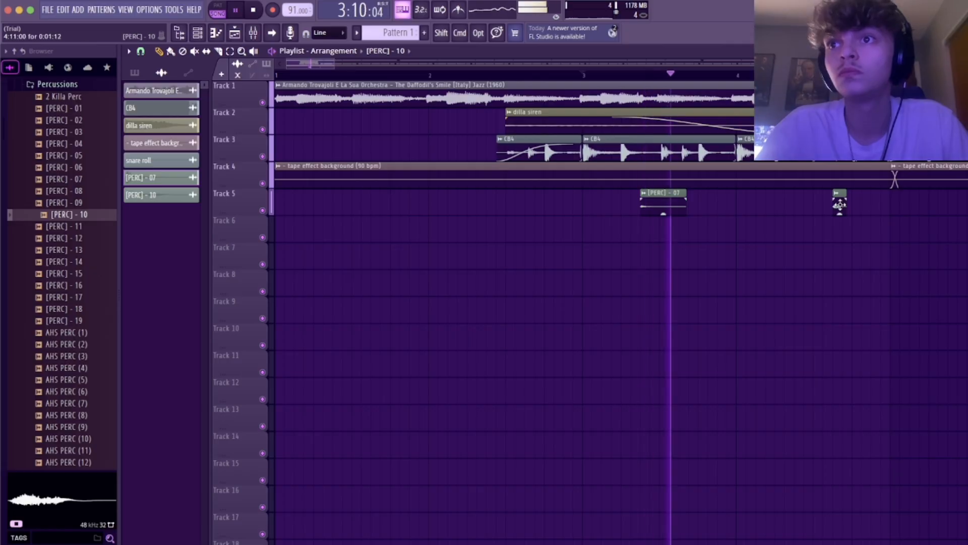
drag(841, 206, 821, 206)
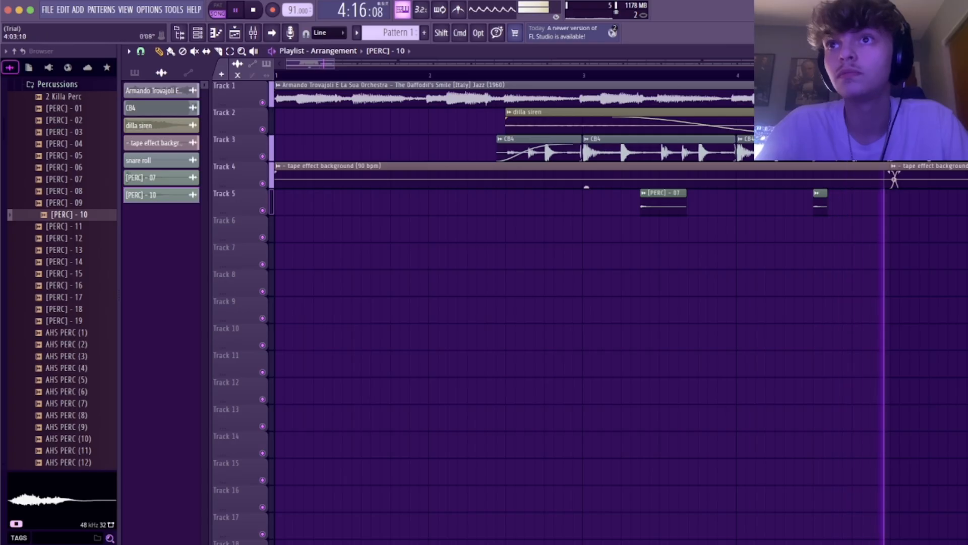
right_click(820, 201)
key(space)
Audition the samples from [PERC] - 11 to [PERC] - 19 in the Memphis Drum Archive's Percussions folder with the song stopped
click(70, 285)
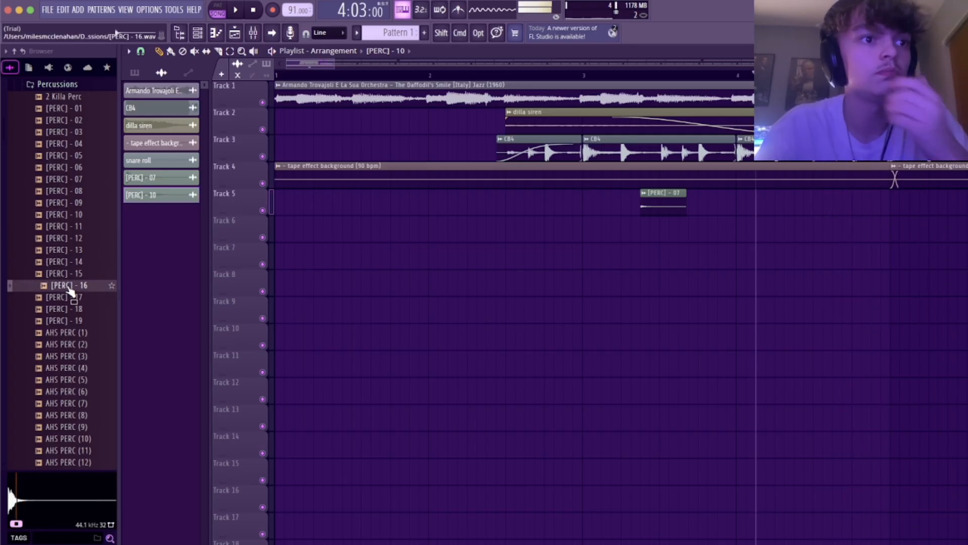
click(71, 277)
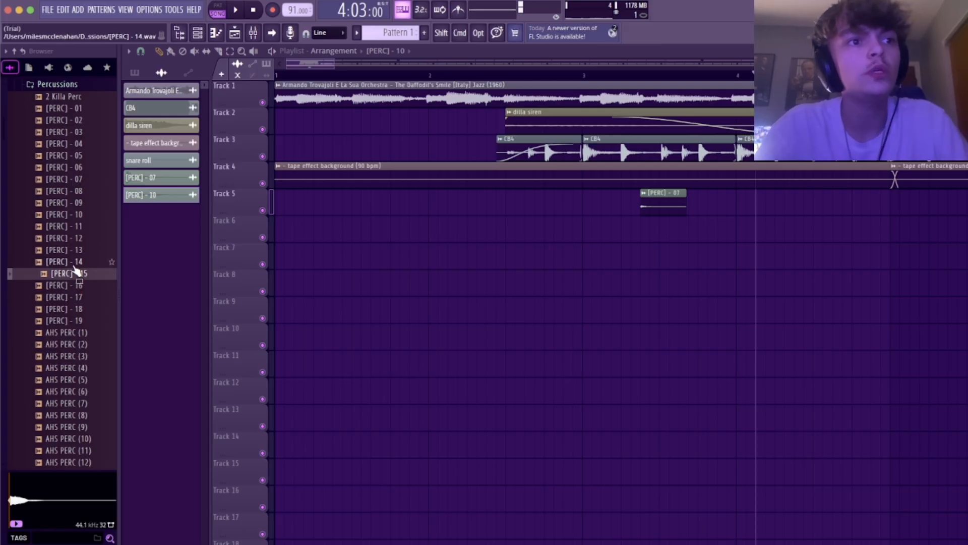
click(74, 265)
click(63, 250)
click(64, 238)
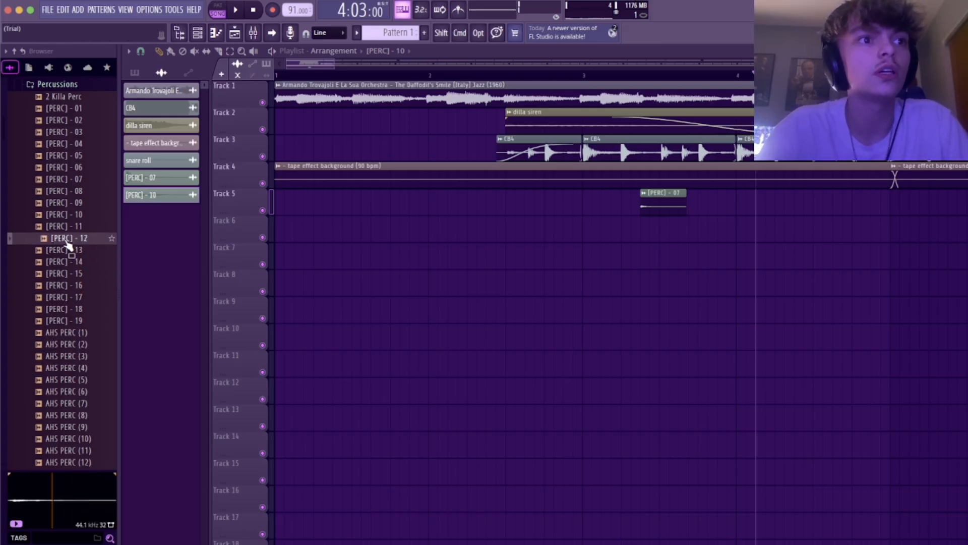
click(64, 226)
click(76, 286)
click(80, 298)
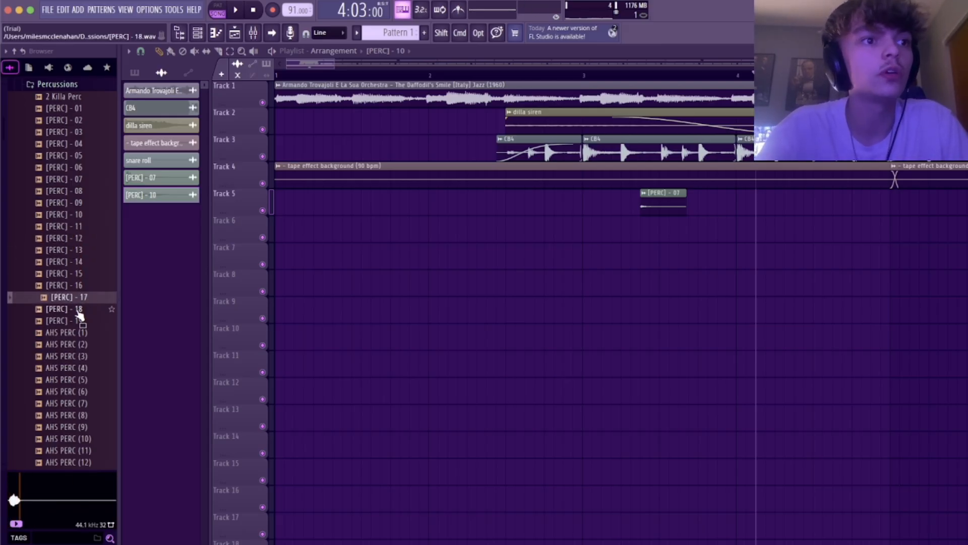
click(79, 309)
click(76, 321)
Audition samples between AHS PERC (1) and AHS PERC (10), playing the song from bar 4 underneath from AHS PERC (5) on
click(74, 332)
click(74, 344)
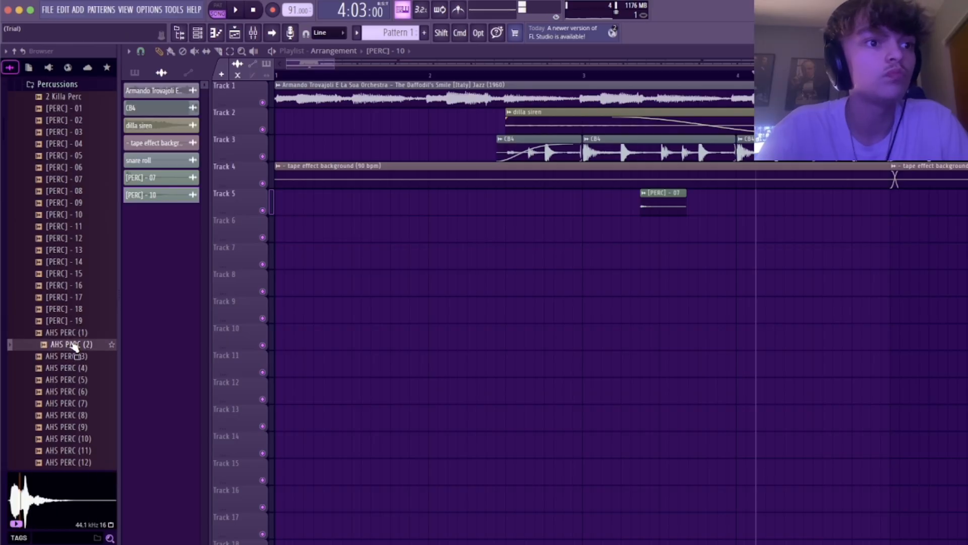
scroll(71, 341, down, 2)
click(69, 309)
click(67, 322)
key(space)
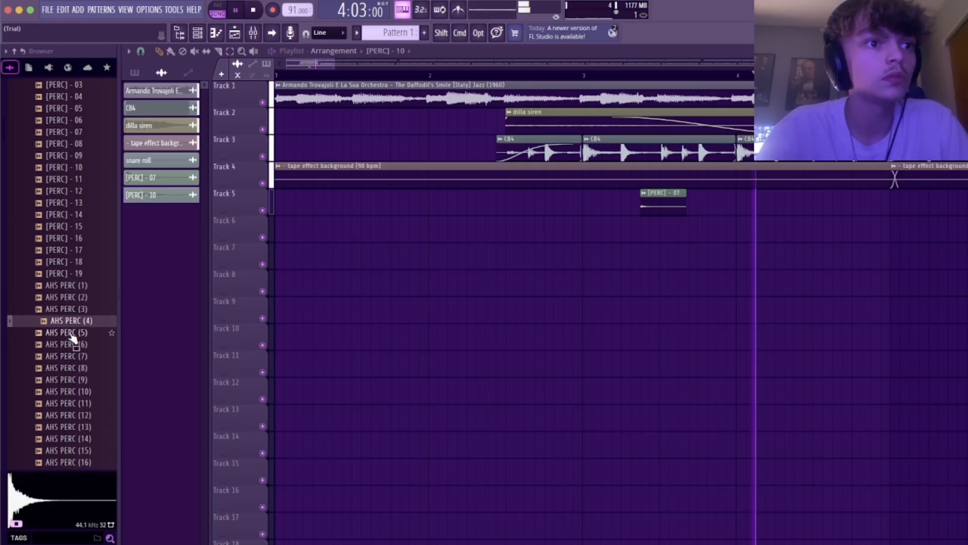
click(70, 333)
click(72, 344)
click(69, 335)
click(75, 368)
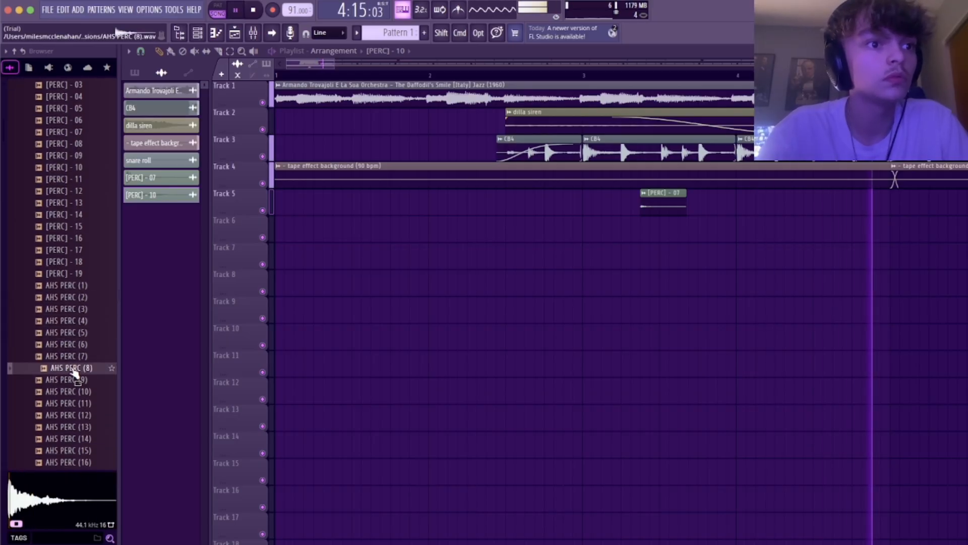
scroll(74, 369, down, 2)
click(74, 369)
scroll(71, 347, down, 1)
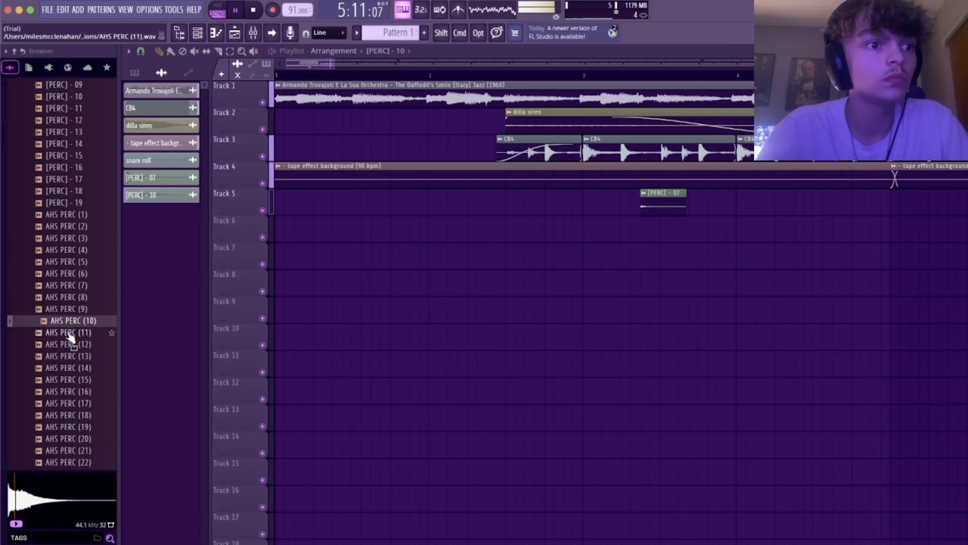
Audition AHS PERC (11) and place it as an audio clip on Track 6 at 4:09
click(70, 332)
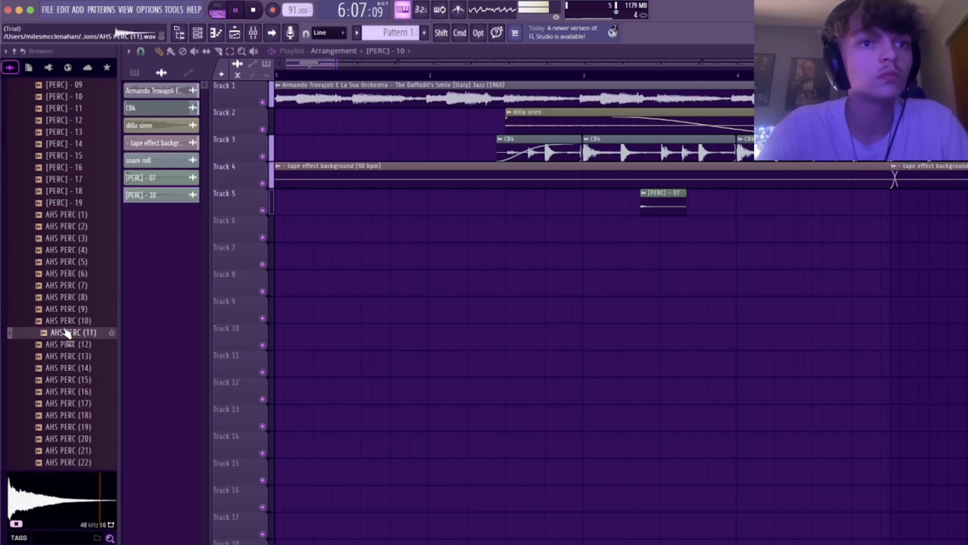
drag(66, 333, 771, 259)
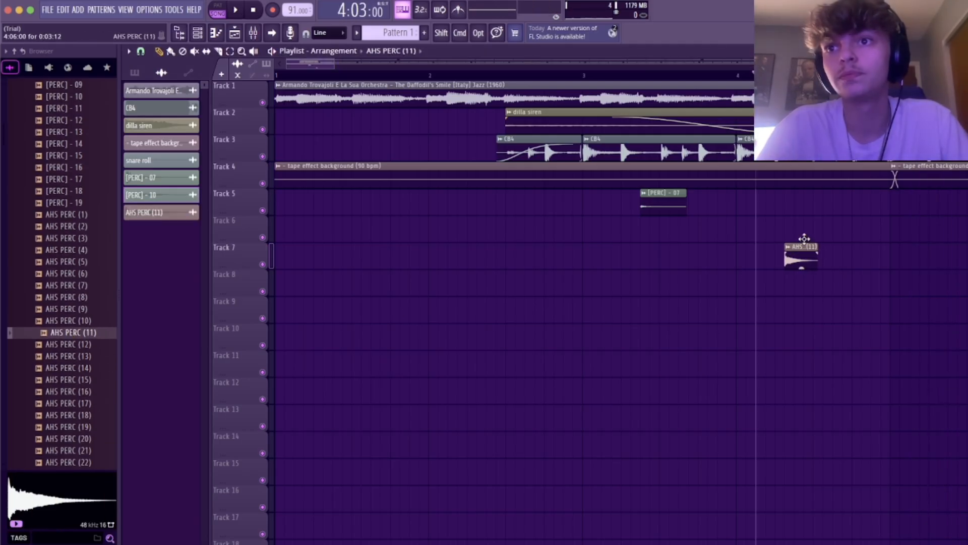
drag(820, 217, 831, 218)
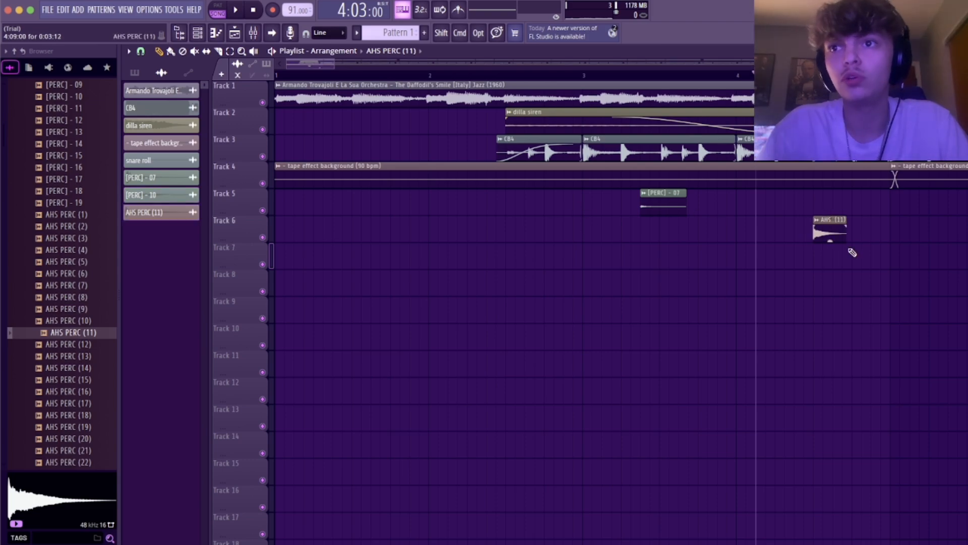
Play the song from 4:03 and try the AHS PERC (11) clip in the last quarter of bar 4 on Track 6
drag(867, 293, 276, 189)
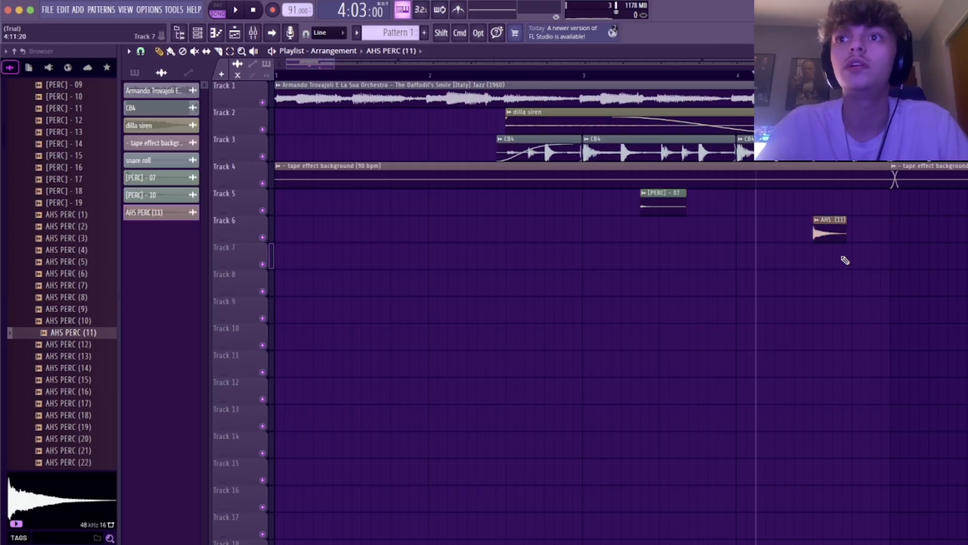
key(space)
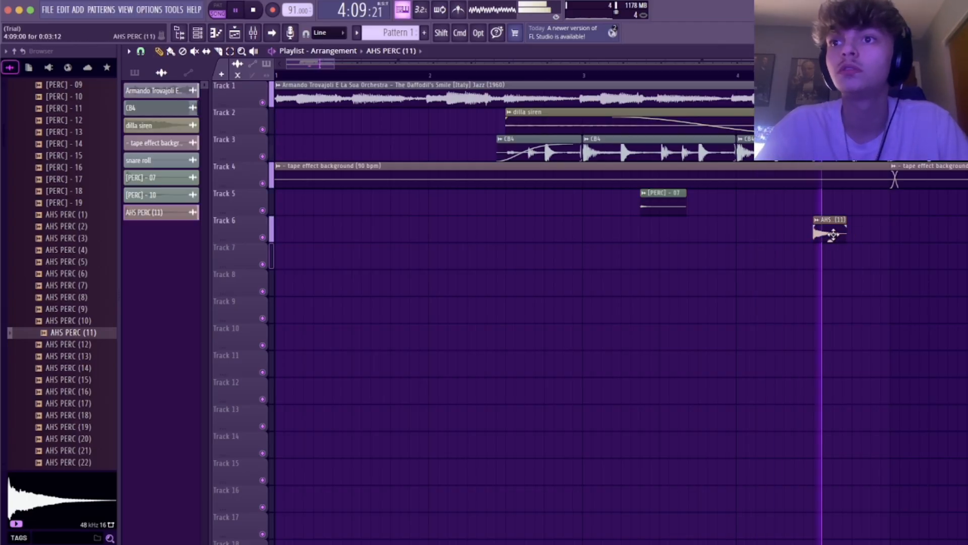
drag(833, 233, 867, 230)
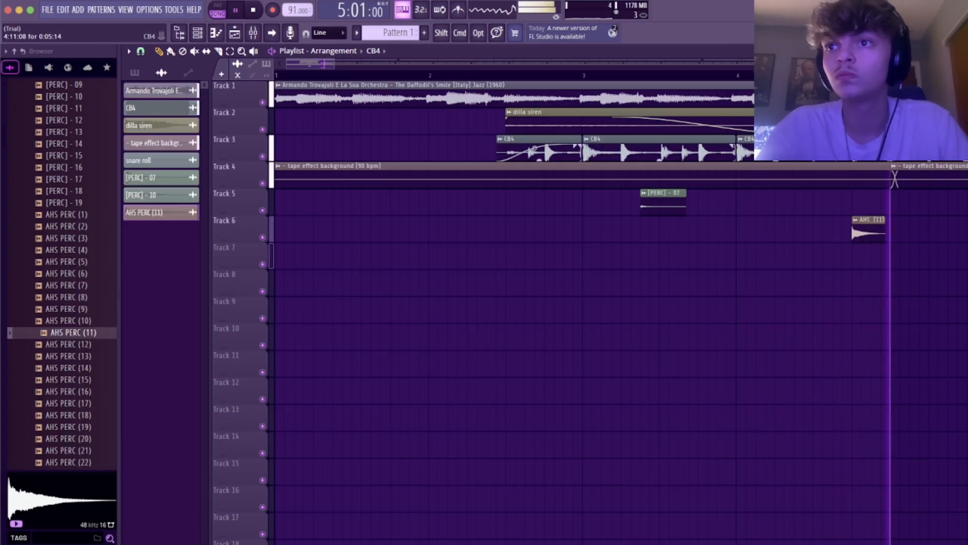
Try AHS PERC (11) at reduced gain at 2:13 on Track 6, shortening the first CB4 clip to end there, and play from 2:07
drag(869, 240, 869, 252)
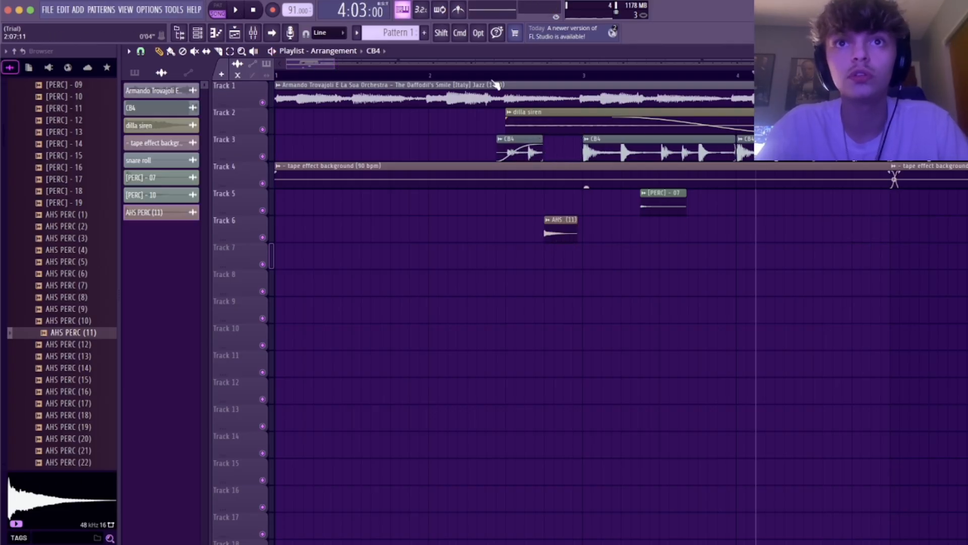
key(space)
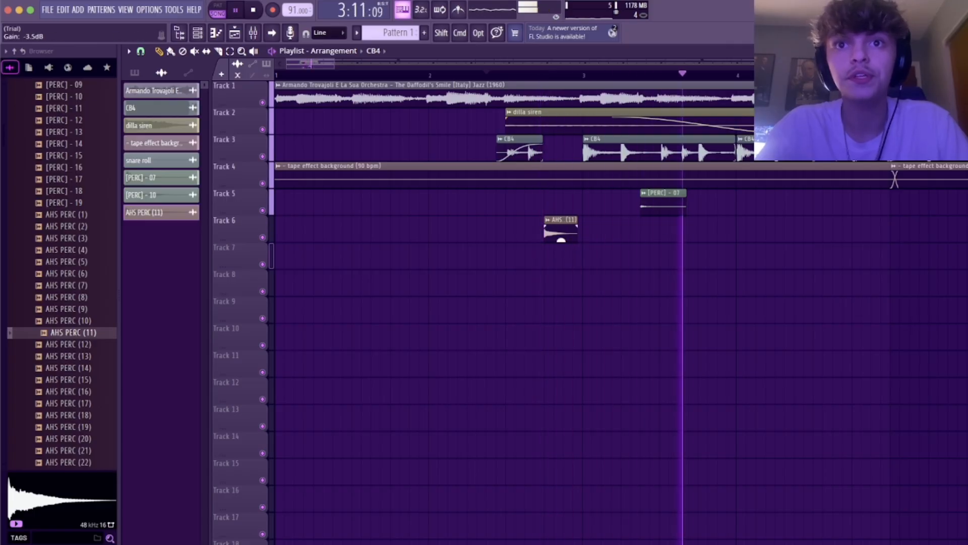
key(space)
key(space)
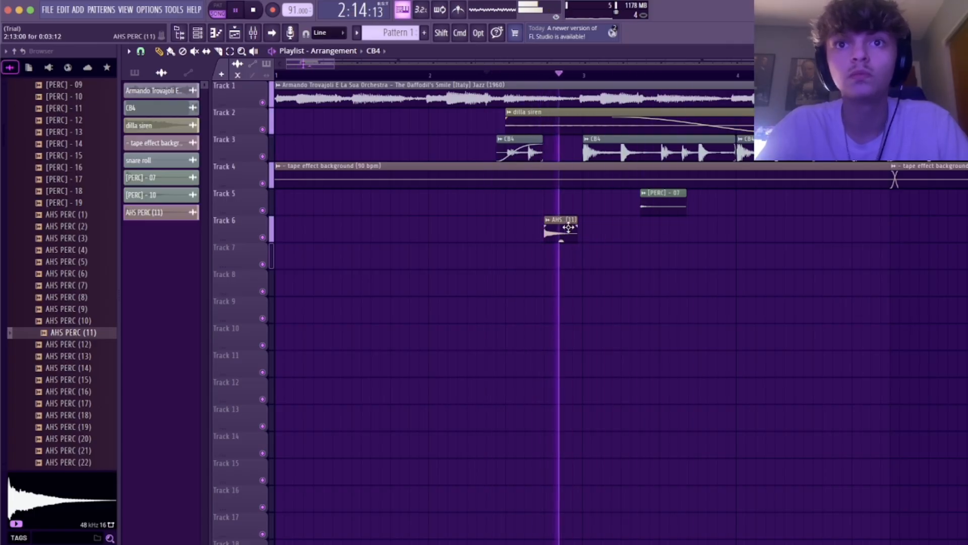
key(space)
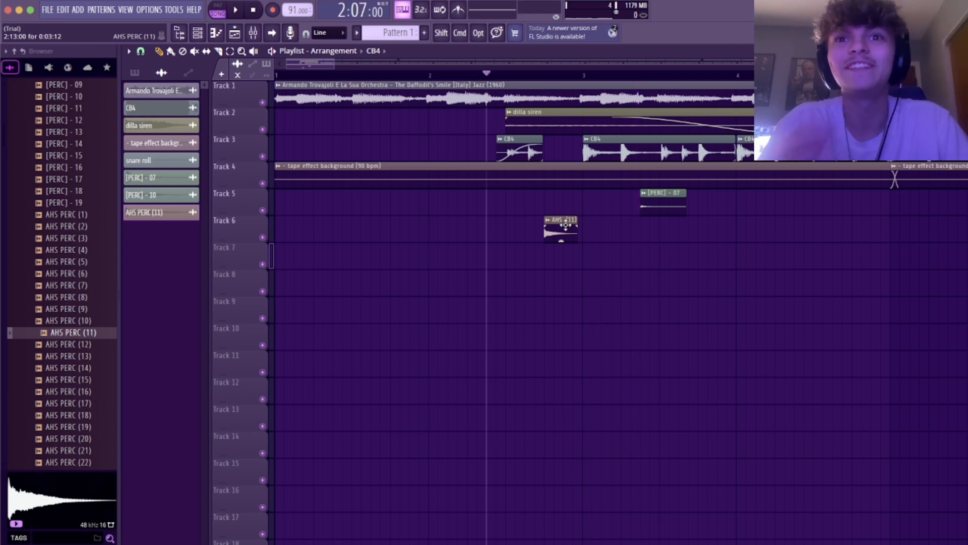
key(space)
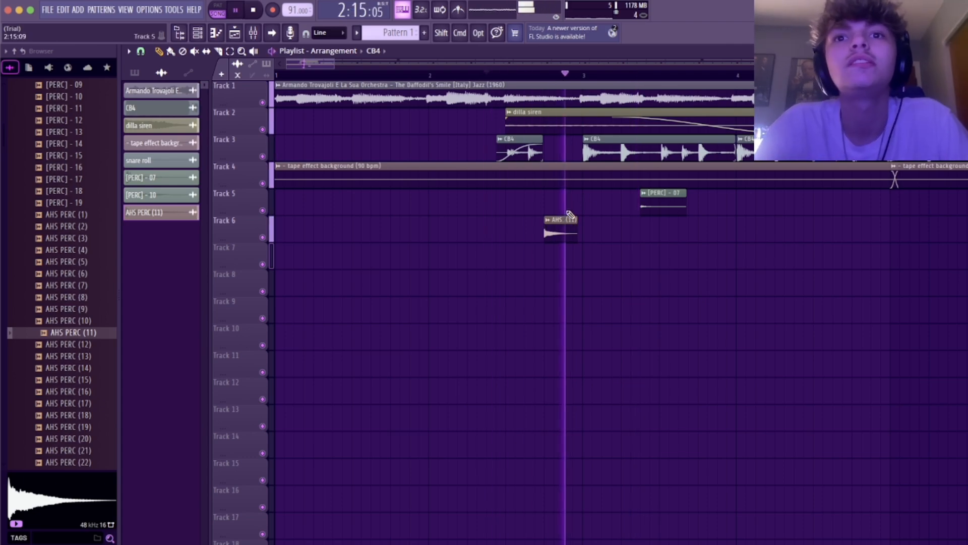
Delete the AHS PERC (11) clip from Track 6, extend the first CB4 clip back to bar 3, and stop playback
right_click(567, 222)
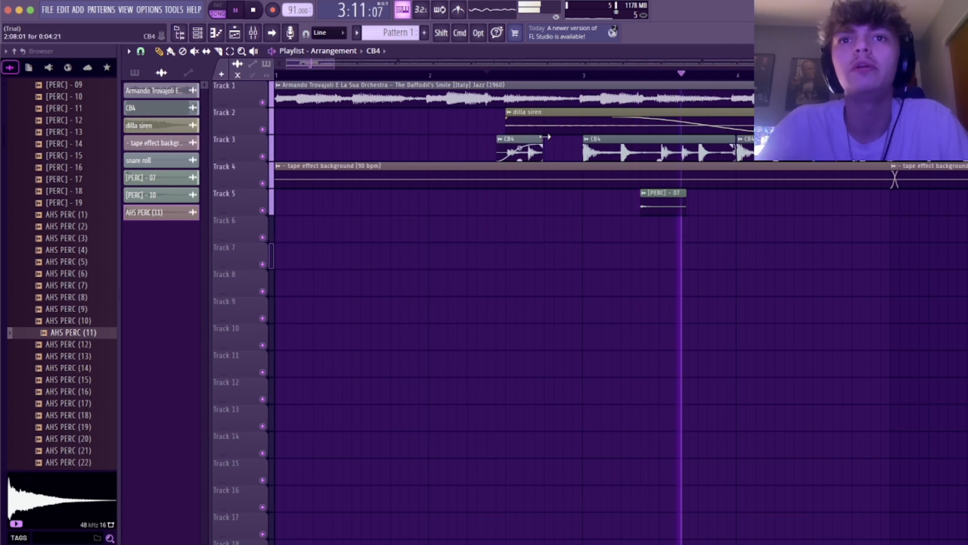
drag(544, 136, 582, 136)
key(space)
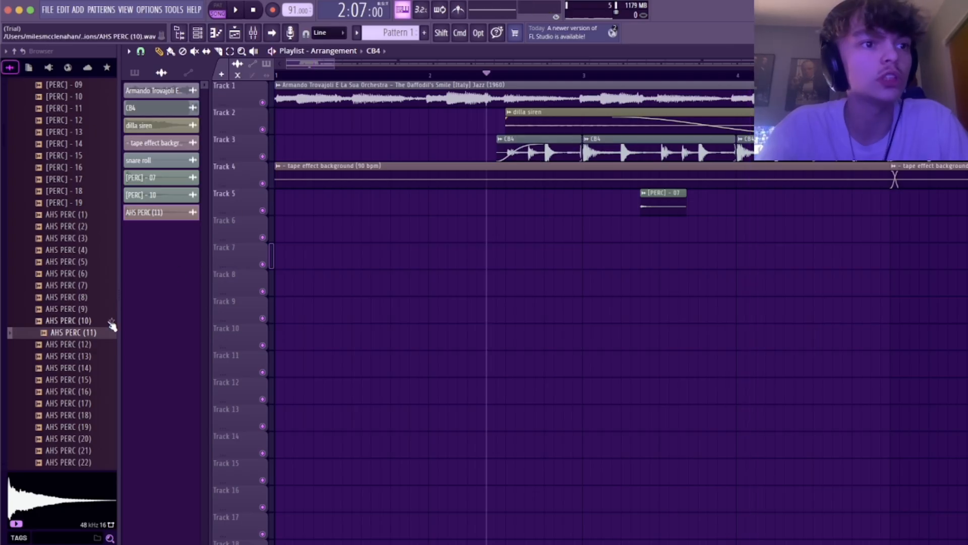
Audition AHS PERC samples between AHS PERC (12) and AHS PERC (36) in the Percussions folder, including (19) and (31) to (35)
click(71, 348)
click(68, 360)
scroll(69, 361, down, 3)
click(69, 360)
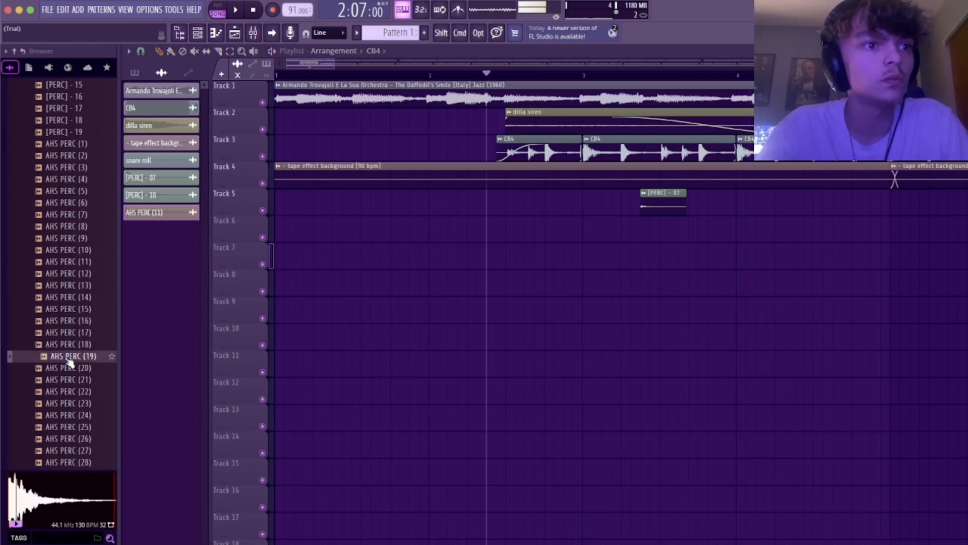
scroll(69, 361, down, 4)
click(70, 361)
scroll(68, 359, down, 4)
click(69, 345)
click(70, 333)
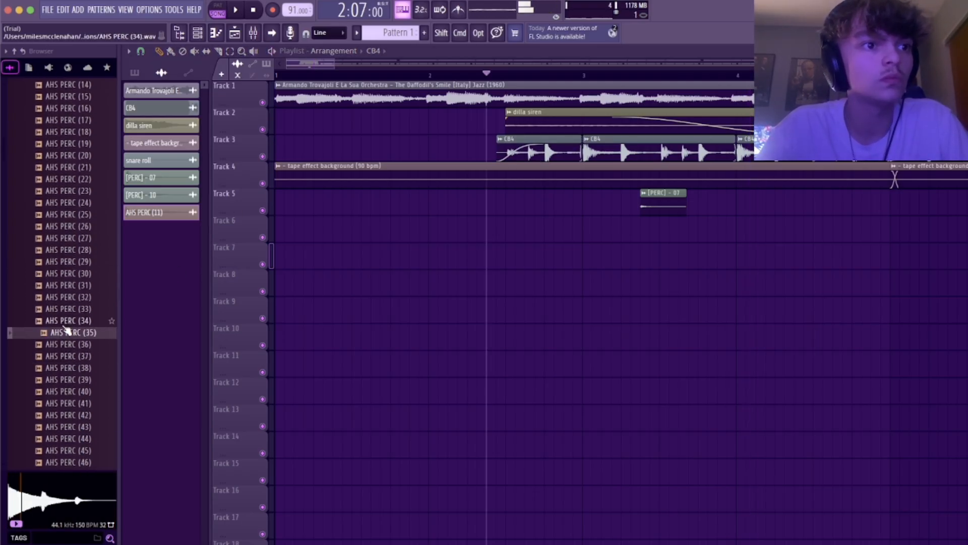
click(68, 322)
click(68, 309)
click(67, 297)
click(67, 285)
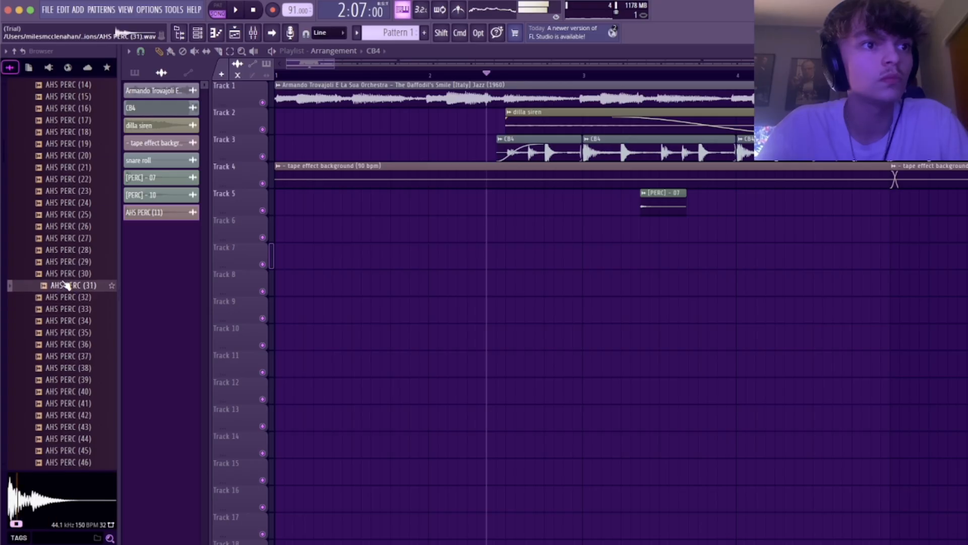
Audition several samples further down the Percussions folder, including AHS PERC (47)
scroll(70, 378, down, 3)
click(73, 380)
scroll(73, 380, down, 3)
click(73, 381)
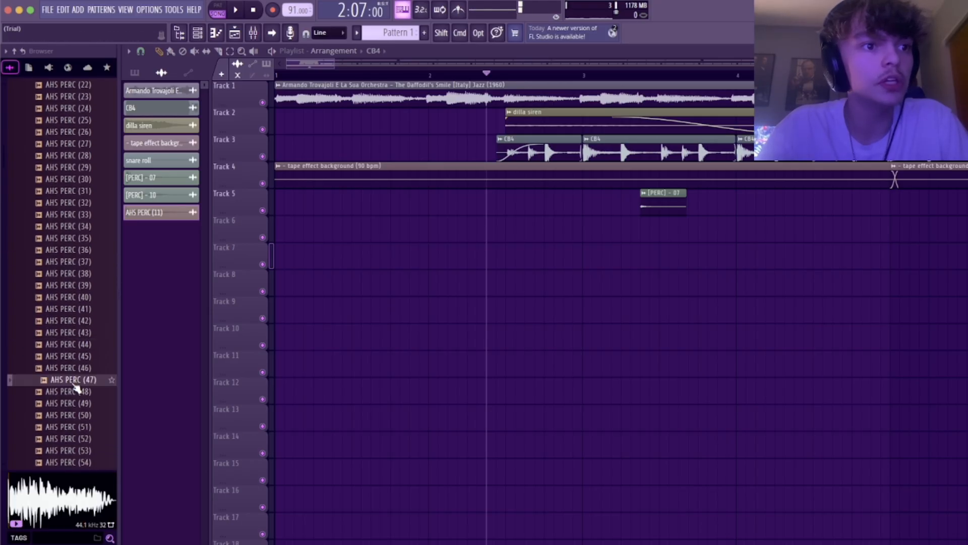
scroll(73, 381, down, 3)
click(71, 367)
click(71, 356)
Collapse the Percussions and Memphis Drum Archive folders and open the GINTRO-MS1 folder inside GINTRO - MY SOUNDS 1
scroll(71, 361, up, 15)
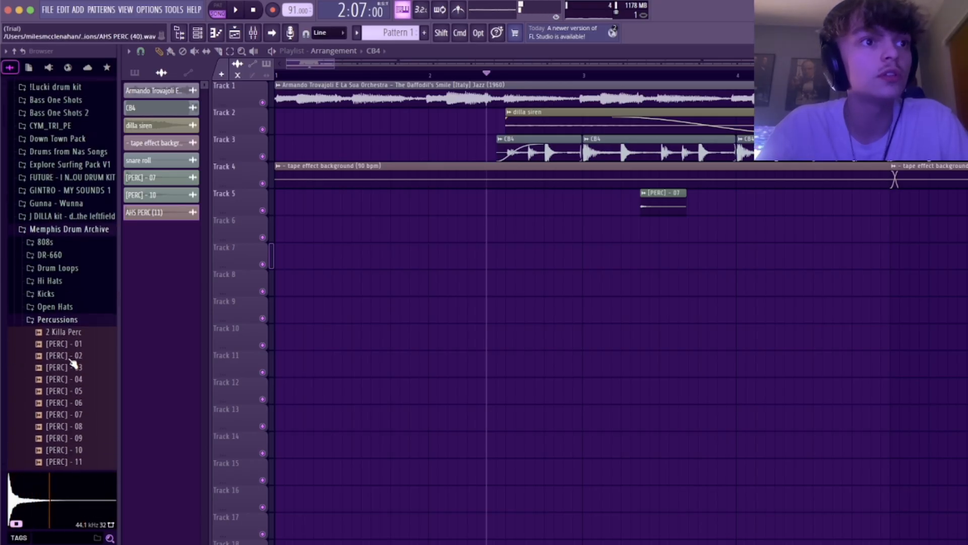
click(64, 321)
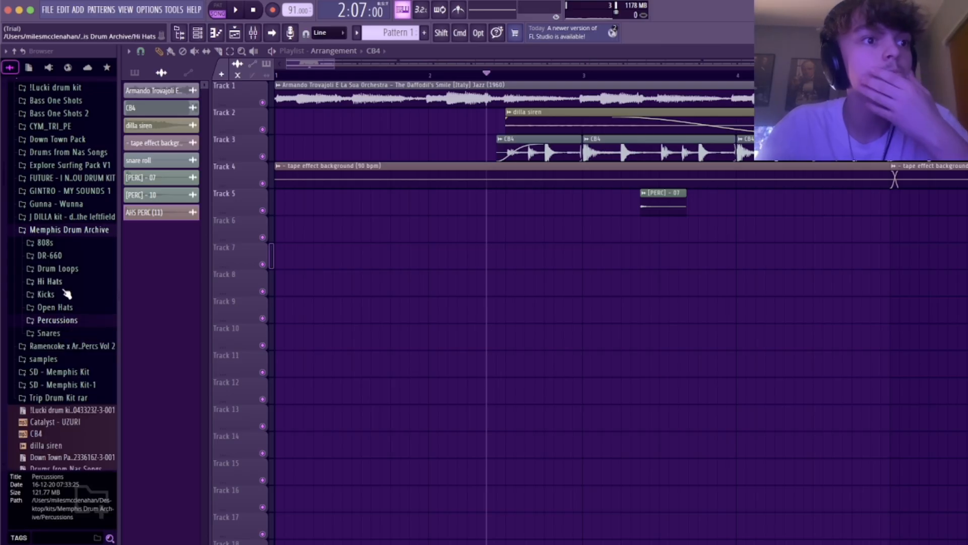
click(51, 231)
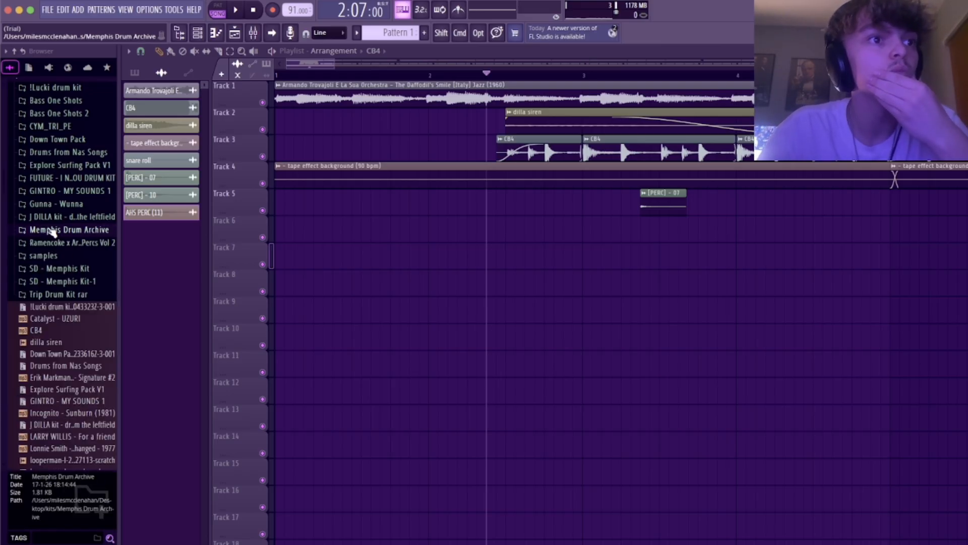
click(59, 191)
click(56, 203)
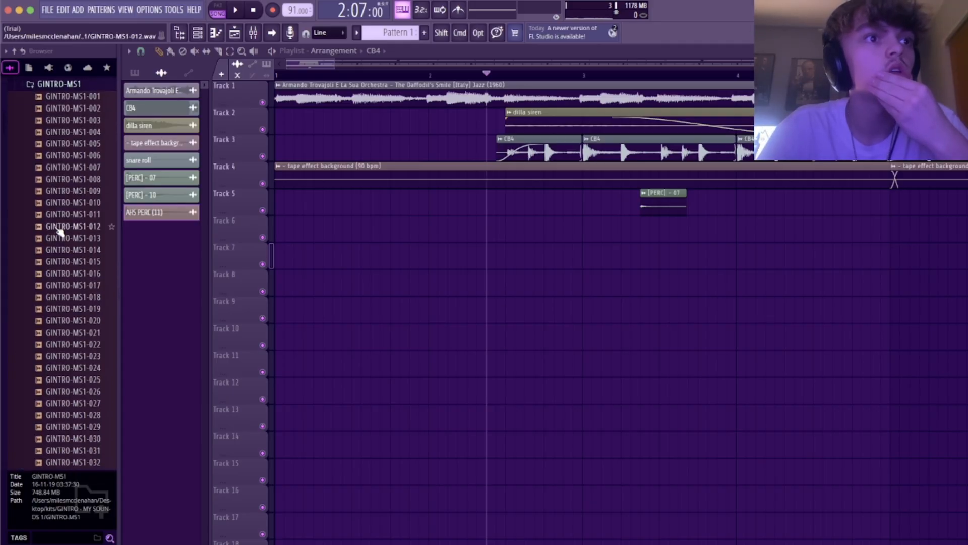
Audition samples between GINTRO-MS1-012 and GINTRO-MS1-024 with the song stopped
click(60, 226)
click(74, 239)
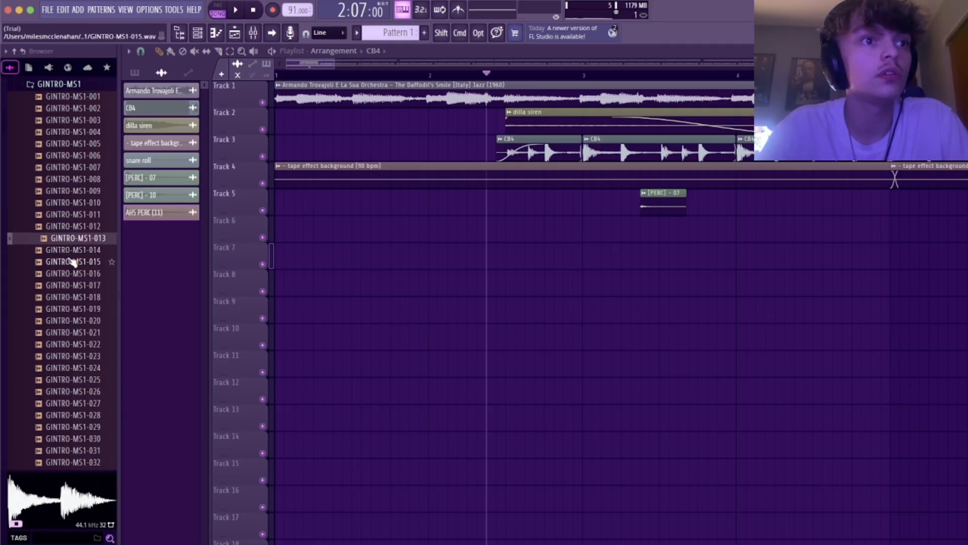
click(72, 262)
click(72, 250)
click(72, 297)
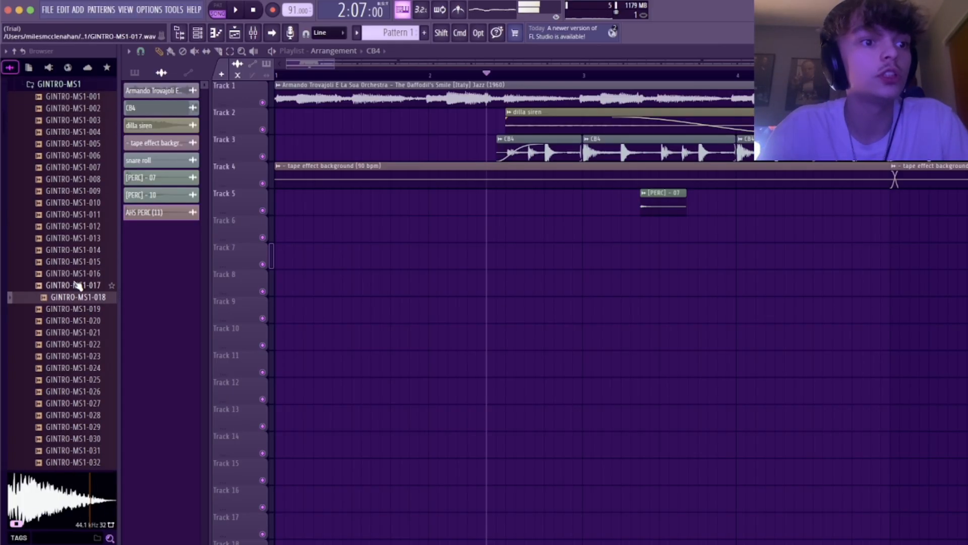
click(76, 321)
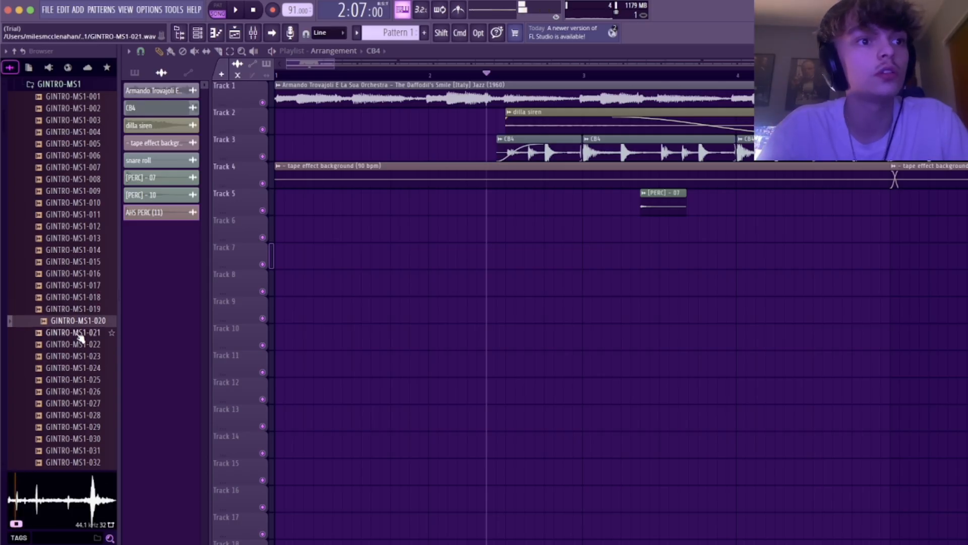
click(77, 334)
click(79, 345)
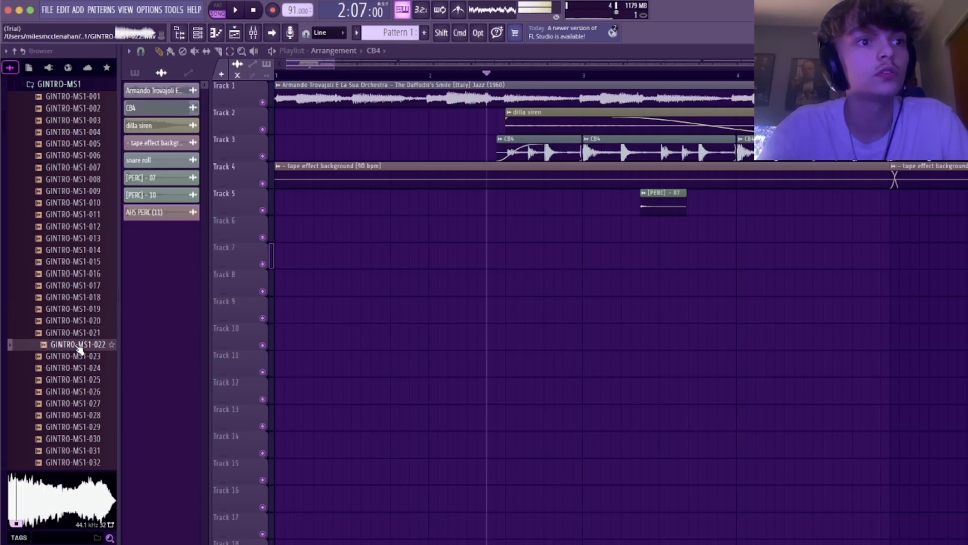
click(76, 359)
click(77, 368)
Audition samples between GINTRO-MS1-025 and GINTRO-MS1-036, including 030 to 034
scroll(76, 377, down, 3)
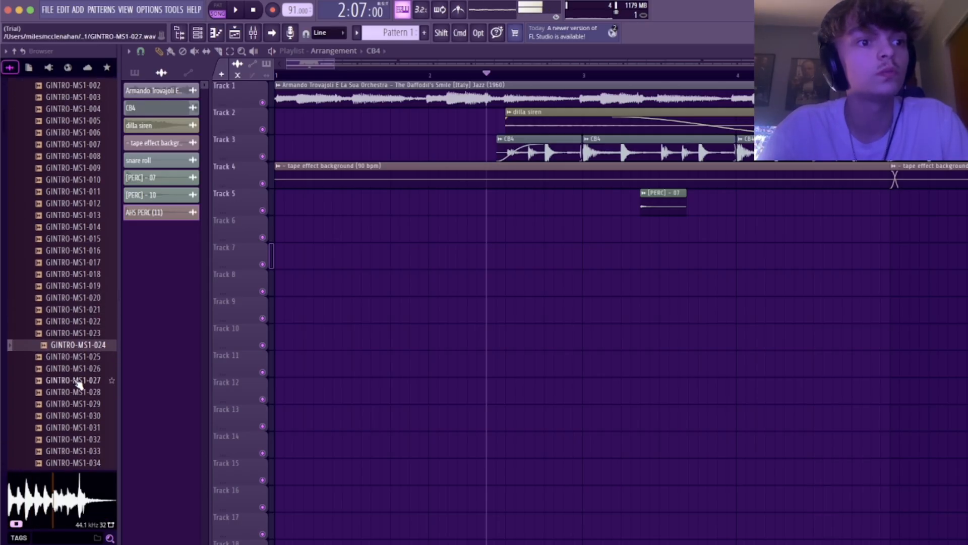
click(73, 357)
click(76, 372)
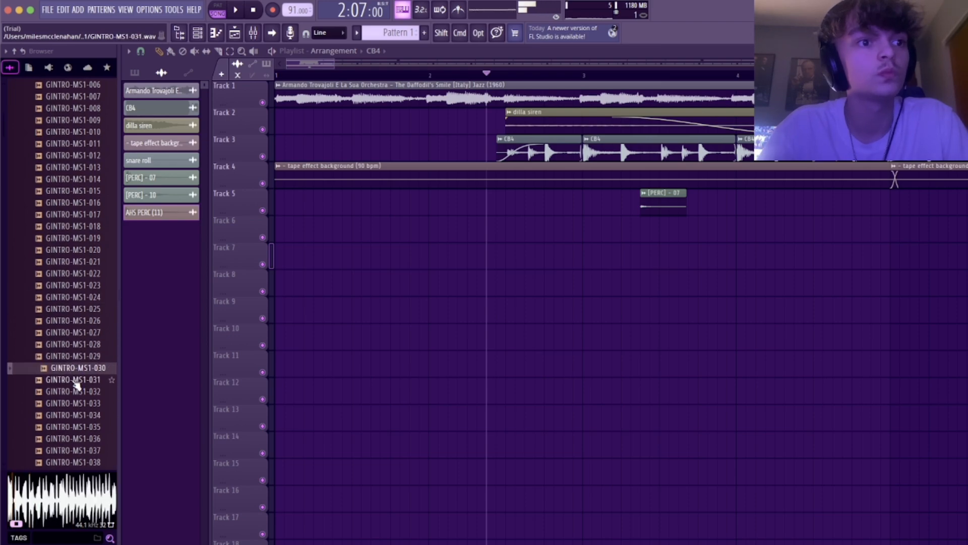
click(77, 382)
click(77, 393)
scroll(77, 388, down, 2)
click(76, 356)
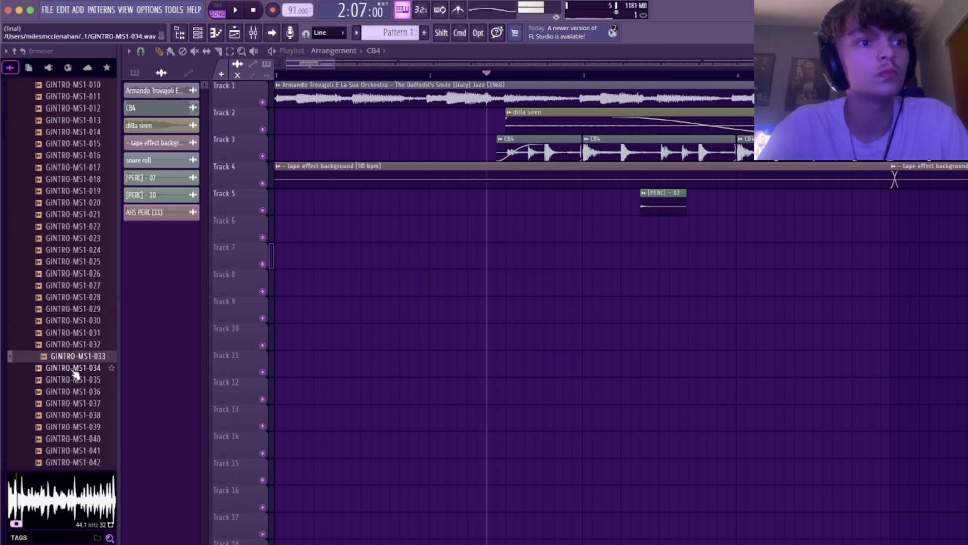
click(76, 368)
click(73, 391)
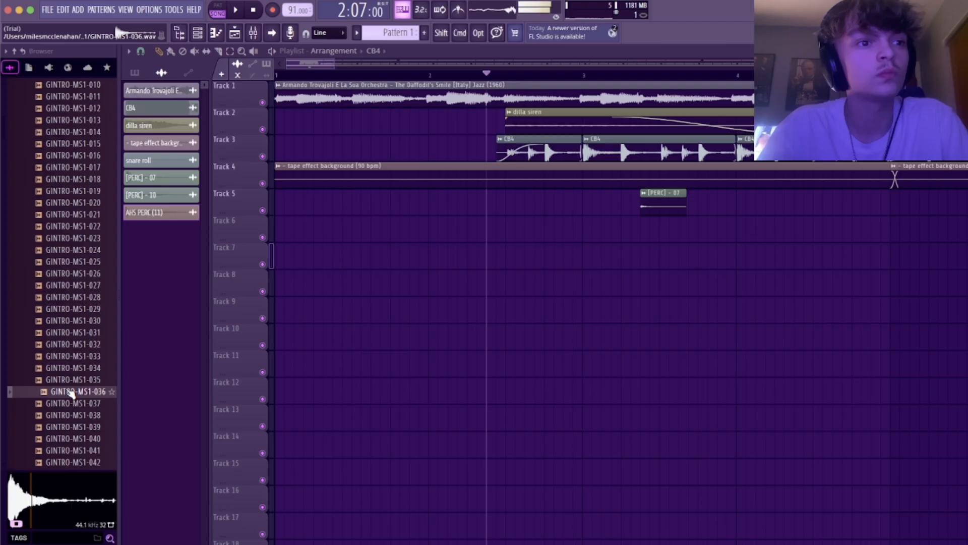
Audition samples between GINTRO-MS1-037 and GINTRO-MS1-047, including 040, 041 and 043 to 046
scroll(70, 383, down, 2)
click(69, 368)
click(69, 358)
click(67, 390)
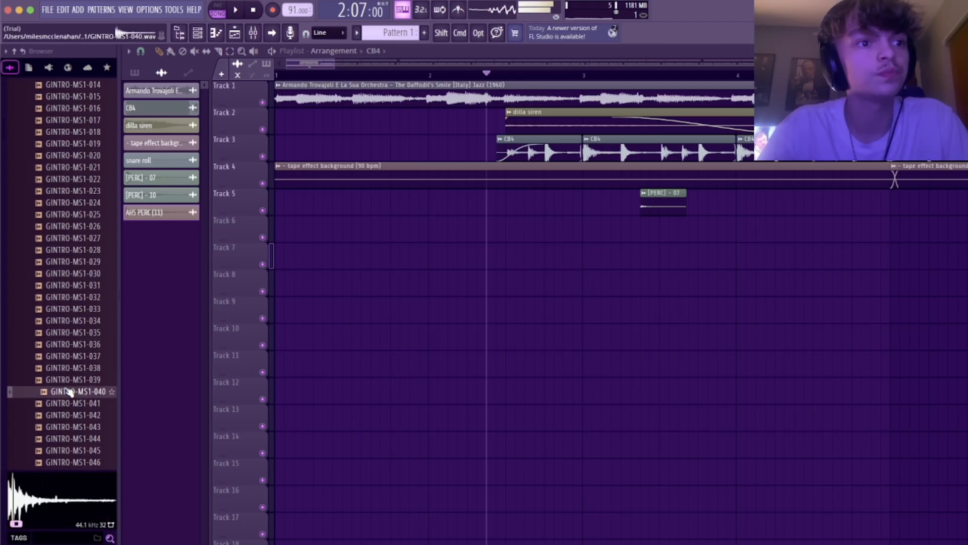
click(68, 406)
scroll(69, 413, down, 3)
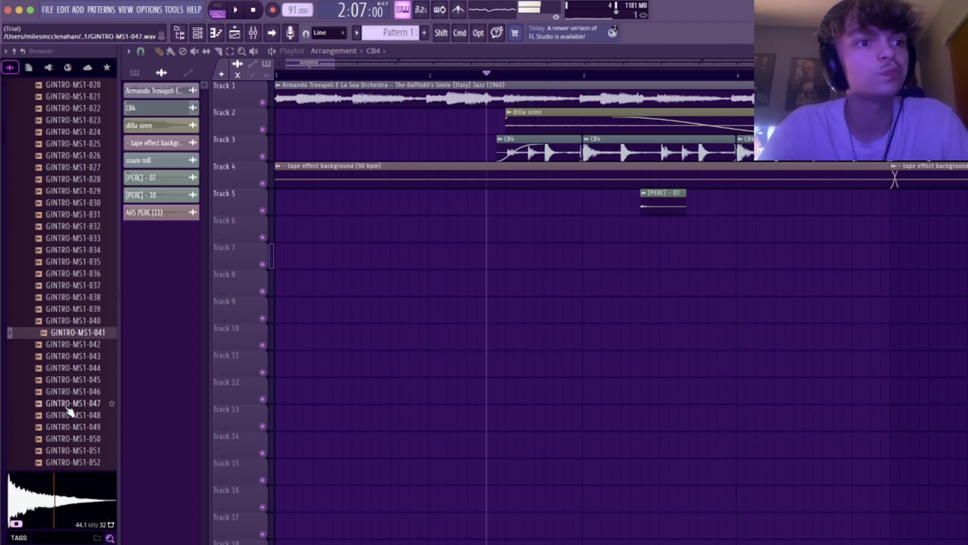
click(70, 403)
click(70, 392)
click(70, 381)
click(71, 368)
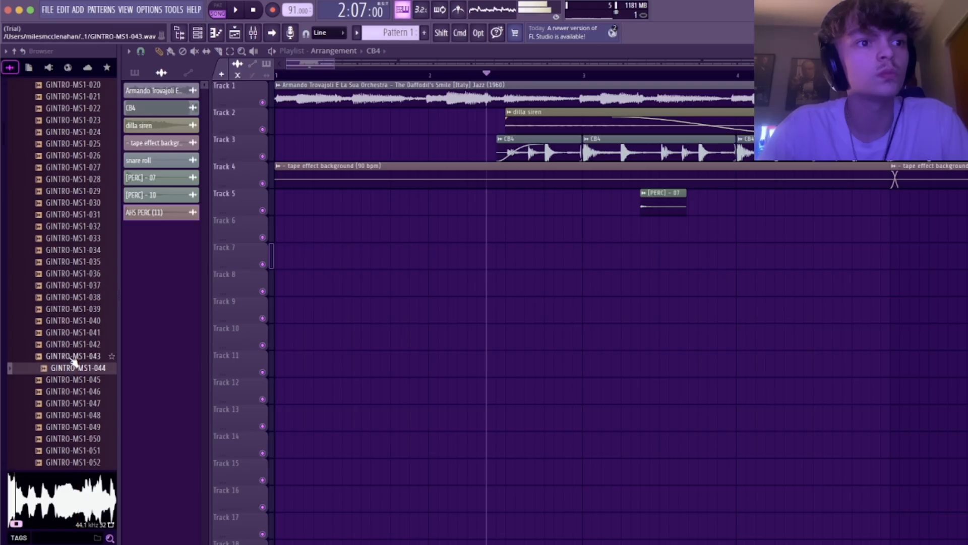
click(69, 355)
Audition samples between GINTRO-MS1-052 and GINTRO-MS1-062, including 053 to 056, 059 and 061
scroll(73, 378, down, 5)
click(72, 370)
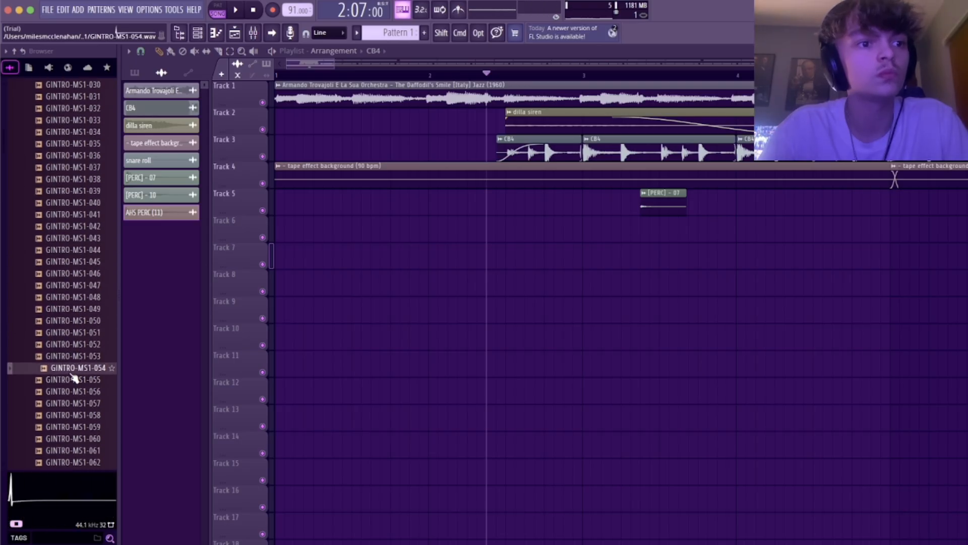
click(76, 356)
click(76, 345)
click(77, 369)
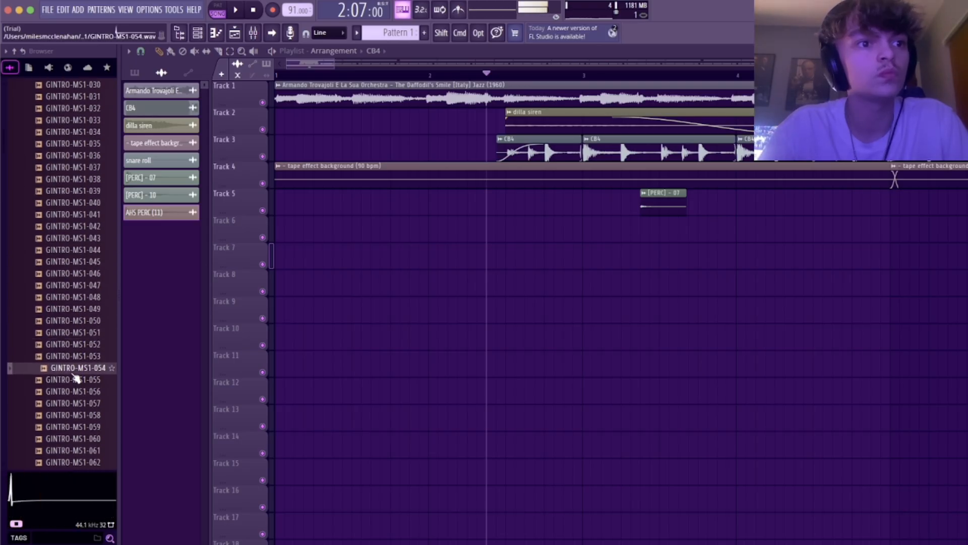
click(75, 380)
click(74, 391)
scroll(76, 388, down, 2)
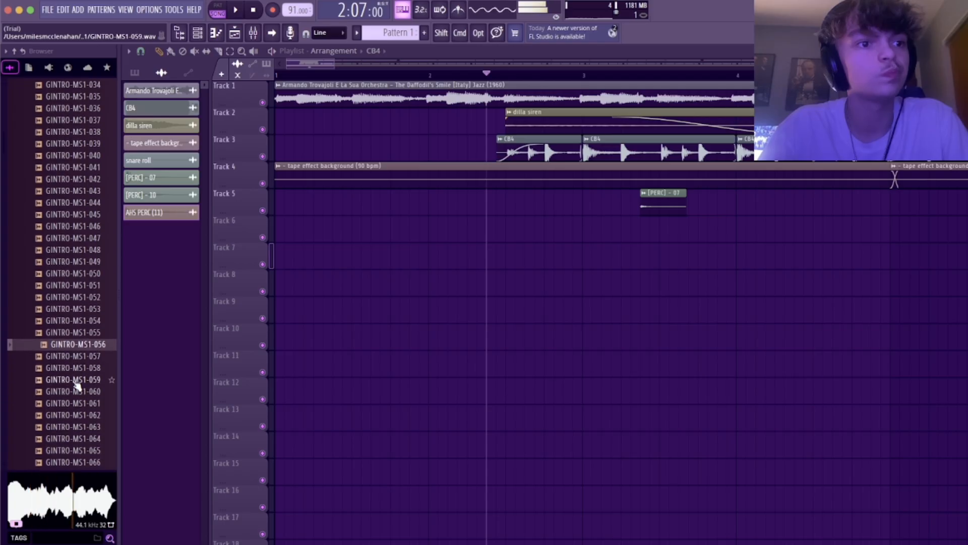
click(75, 379)
click(75, 404)
click(73, 415)
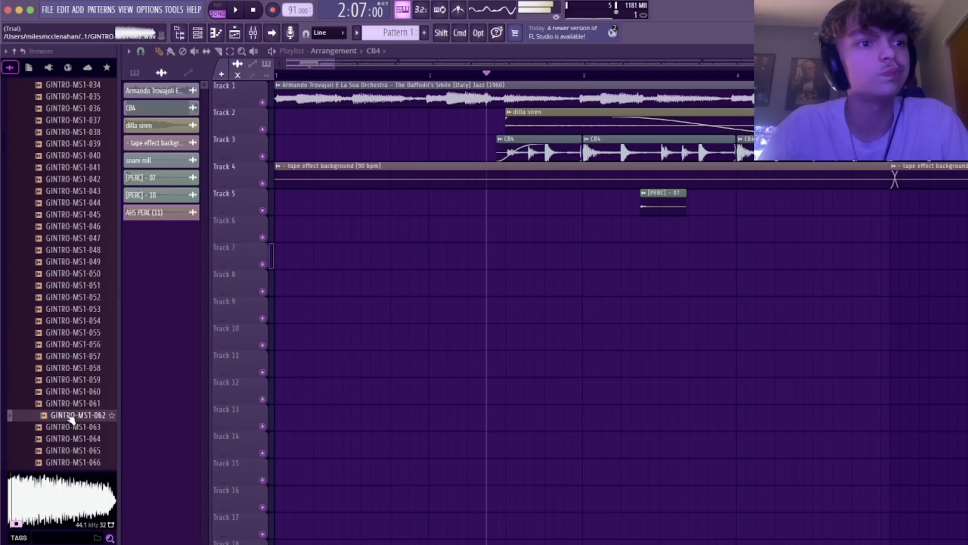
Audition GINTRO-MS1-080 and GINTRO-MS1-079, and return toward the beginning of the sample list
scroll(71, 401, down, 11)
click(73, 367)
click(74, 357)
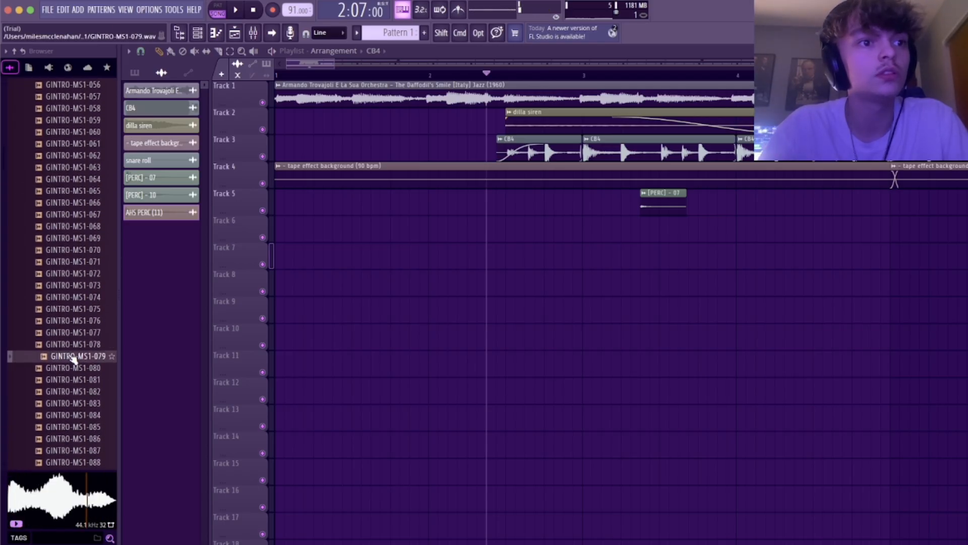
scroll(70, 353, up, 20)
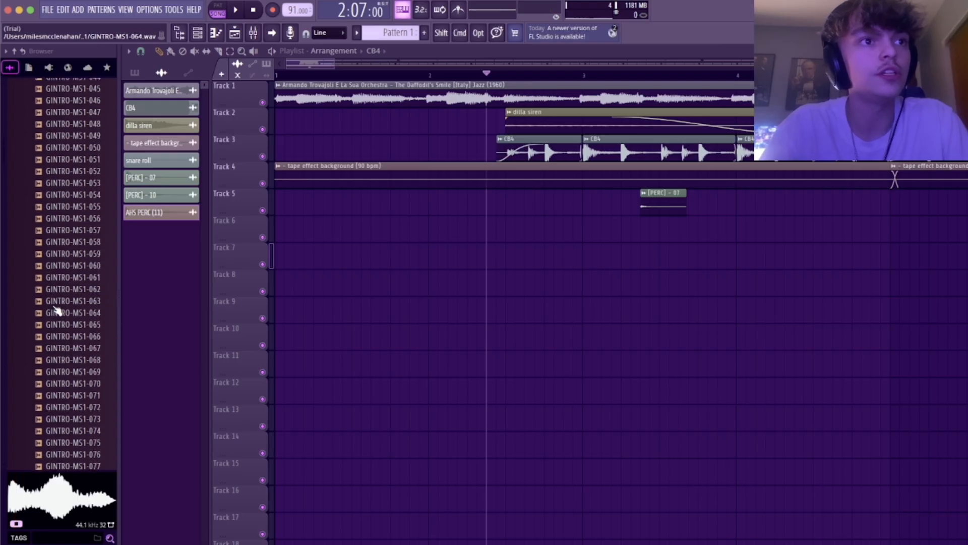
Look through the Down Town Pack and Gunna - Wunna folders among the kits for suitable percussion sounds
click(44, 410)
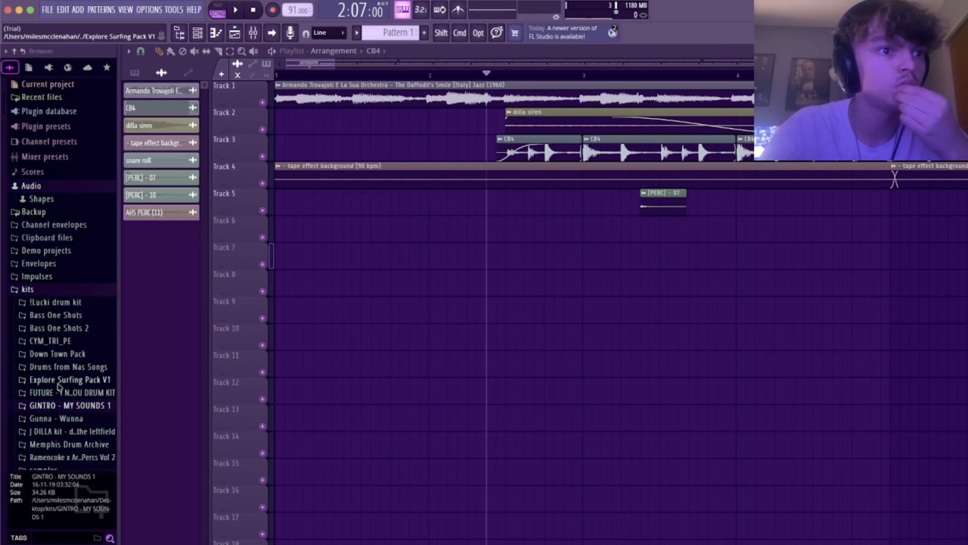
click(59, 354)
click(59, 355)
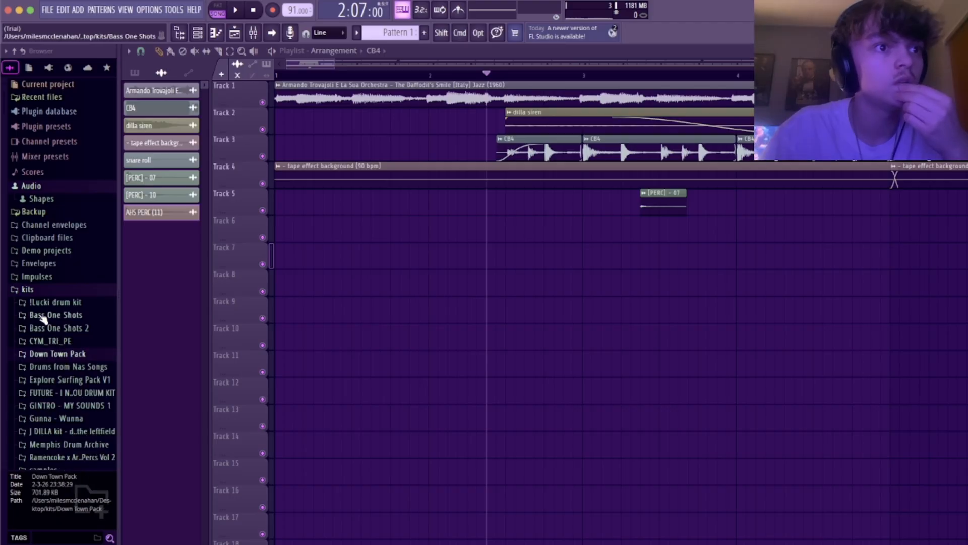
scroll(66, 331, down, 5)
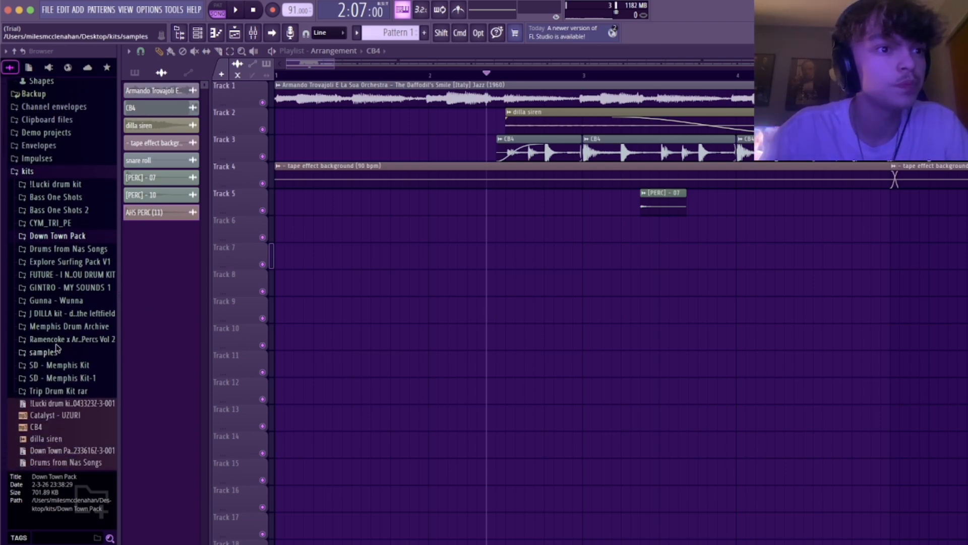
scroll(64, 383, down, 2)
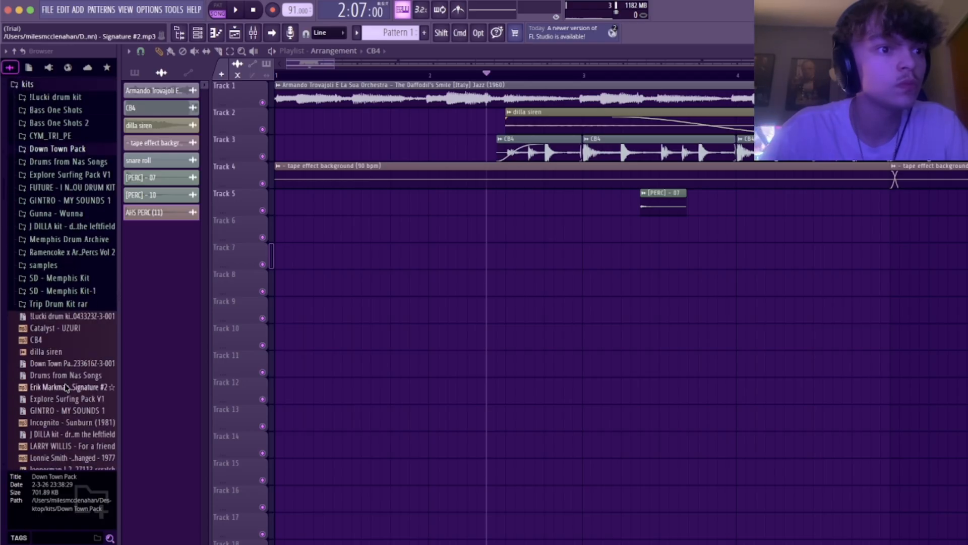
scroll(64, 378, up, 1)
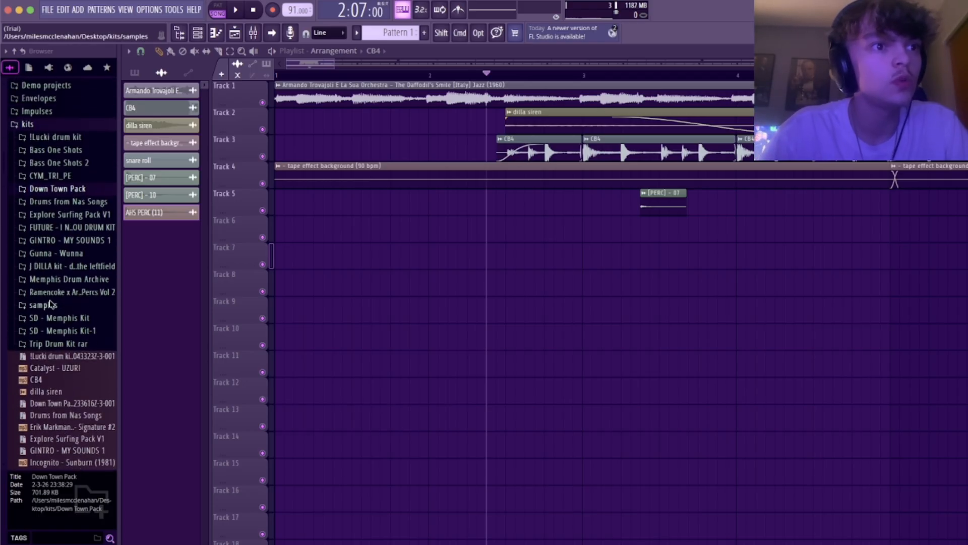
click(70, 253)
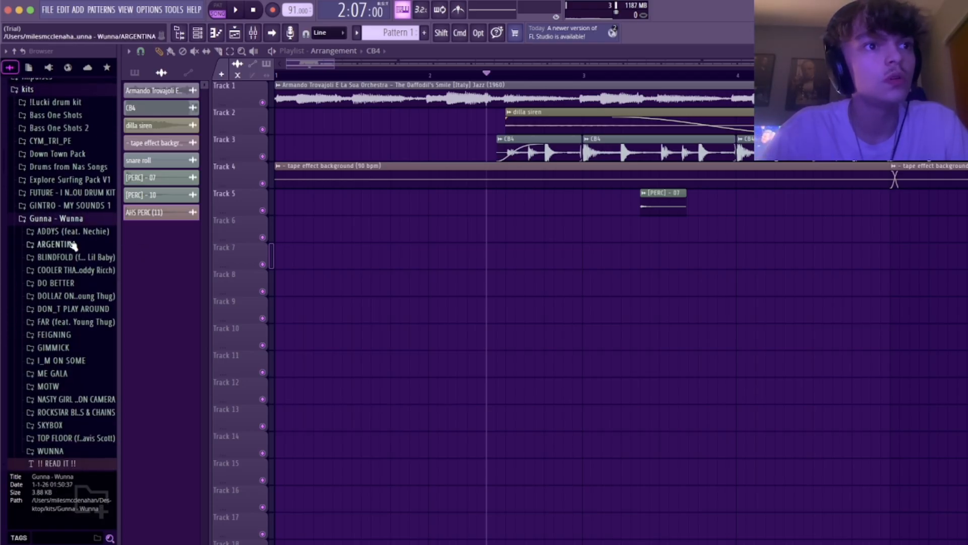
click(67, 219)
scroll(74, 215, up, 1)
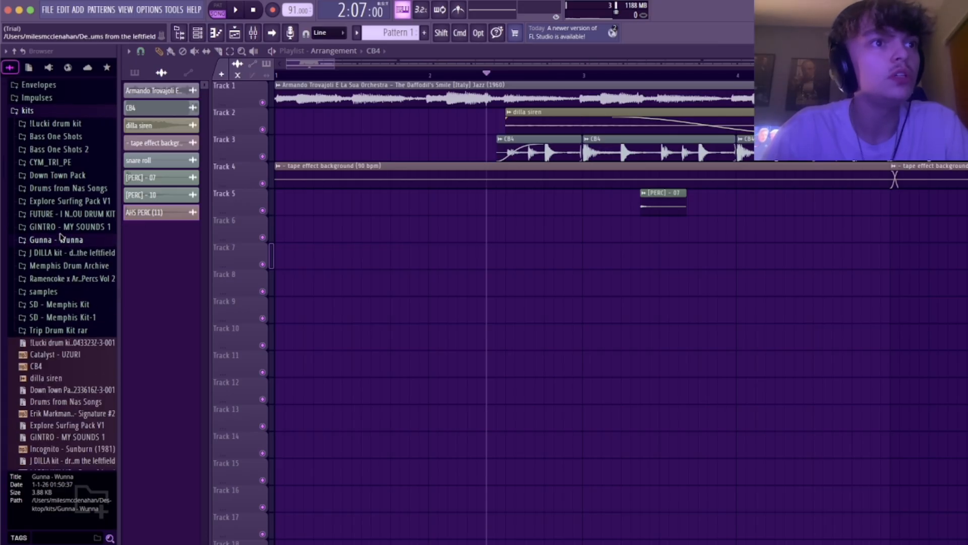
Audition Perc_Lifes_A_Bitch from the Percs folder of the Drums from Nas Songs kit
click(67, 194)
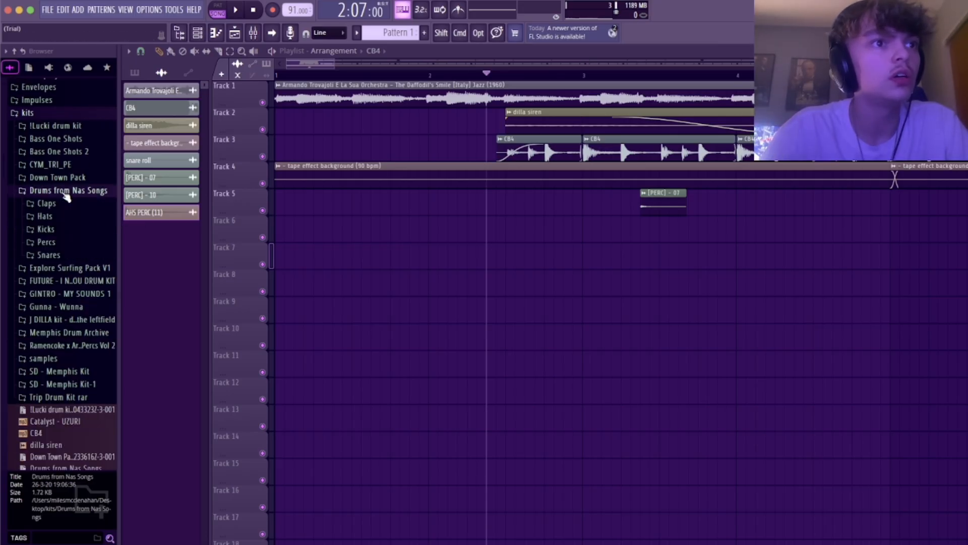
click(46, 243)
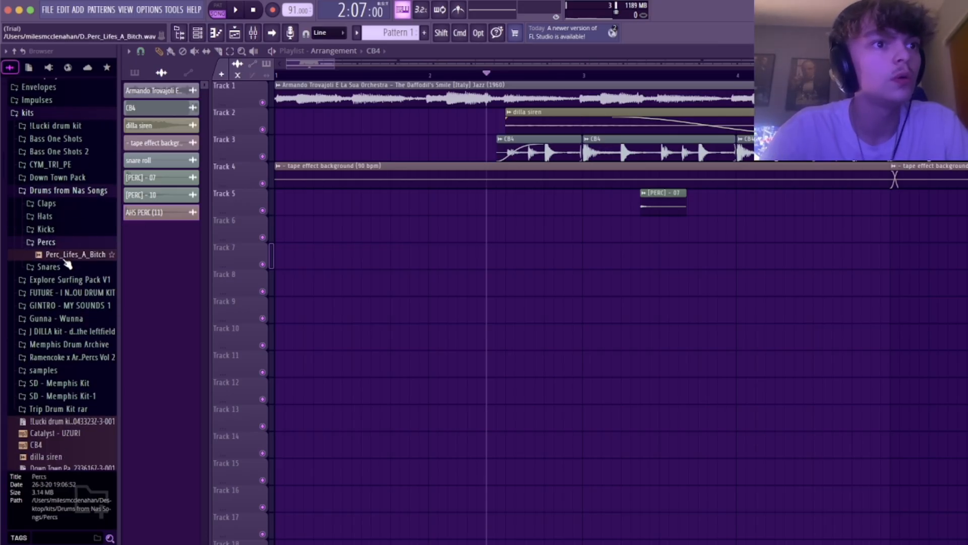
click(66, 258)
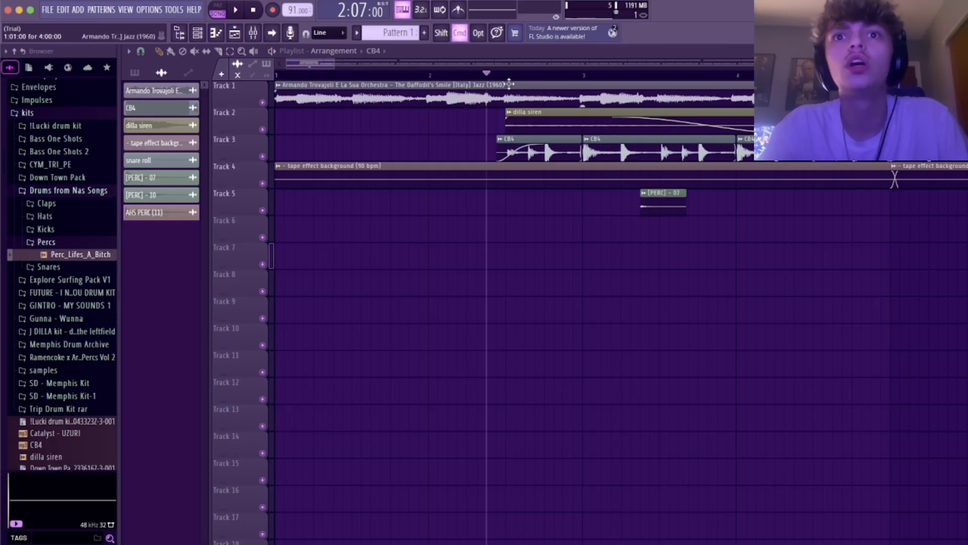
Play the arrangement and move the [PERC] - 07 clip on Track 5 to 5:07:00, keeping its offset within the bar
drag(490, 64, 815, 64)
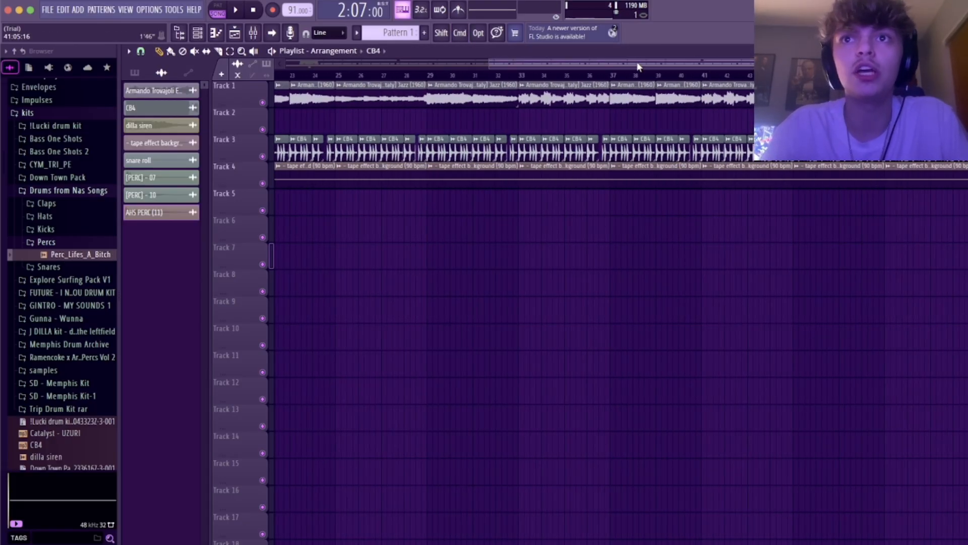
drag(638, 65, 409, 63)
key(space)
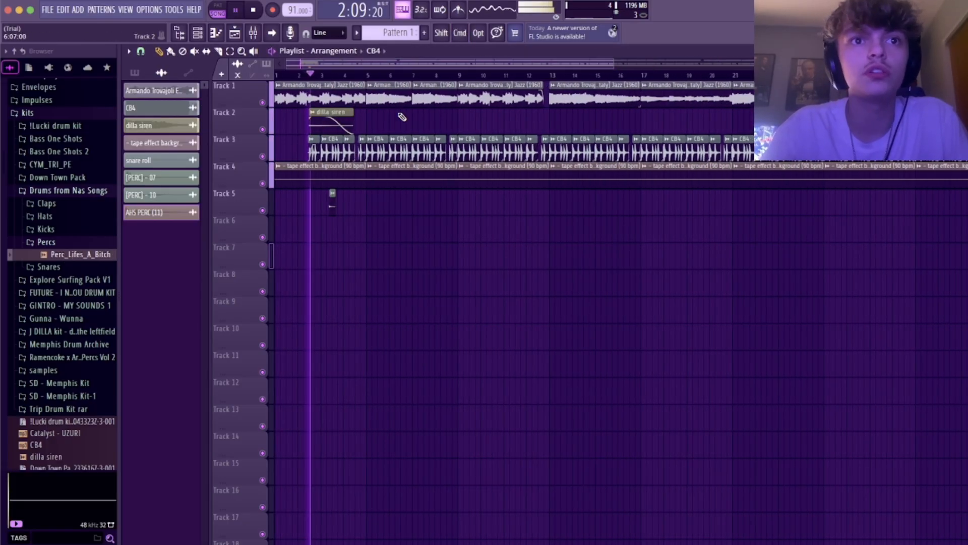
click(332, 209)
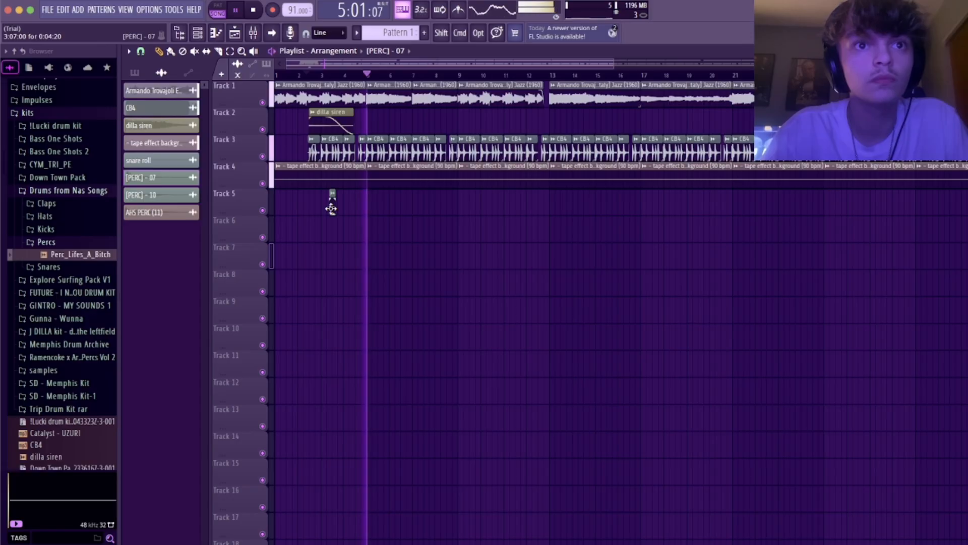
scroll(307, 60, up, 5)
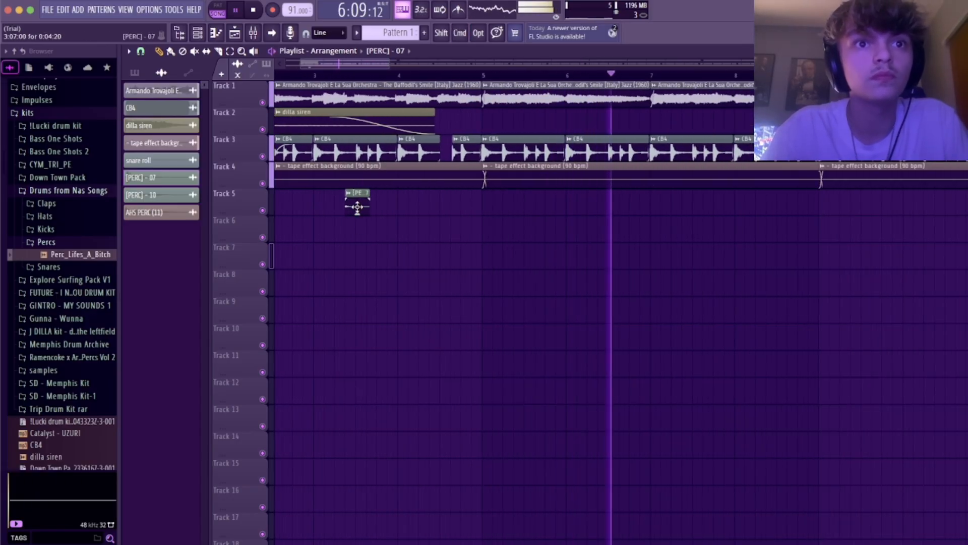
drag(357, 207, 526, 205)
key(space)
Place another [PERC] - 07 clip on Track 5 at 13:07:00
drag(336, 64, 537, 78)
mouse_move(472, 65)
mouse_down()
mouse_move(394, 78)
mouse_move(474, 65)
mouse_up()
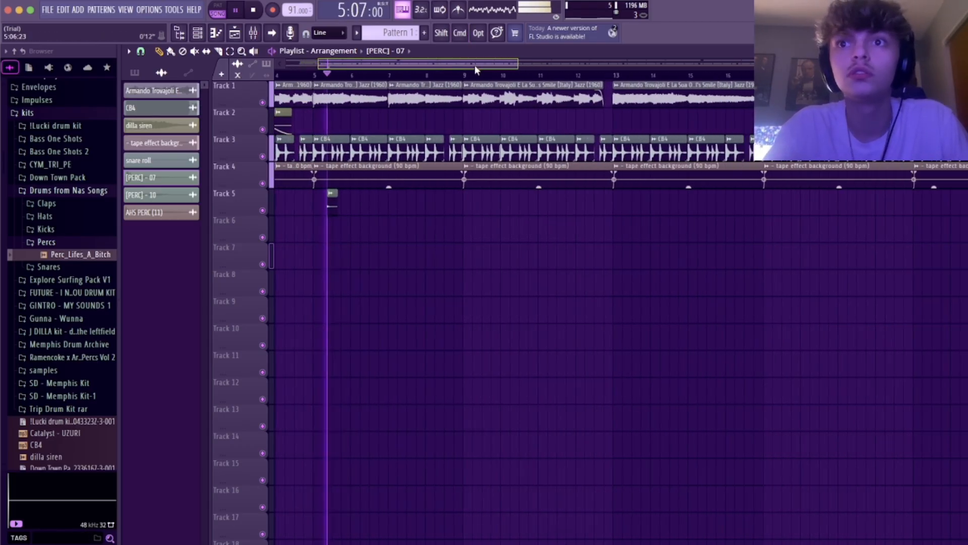
drag(577, 212, 564, 210)
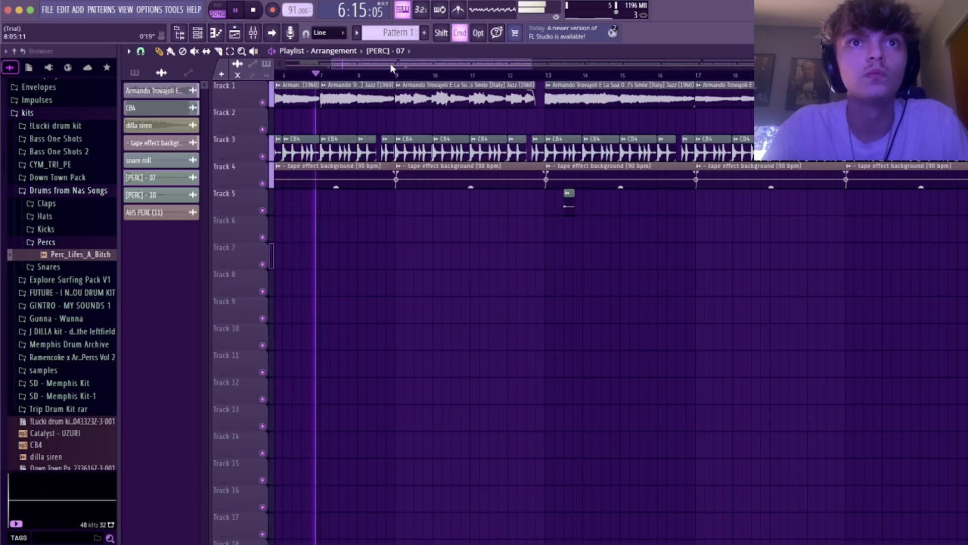
drag(392, 65, 431, 65)
drag(553, 199, 537, 200)
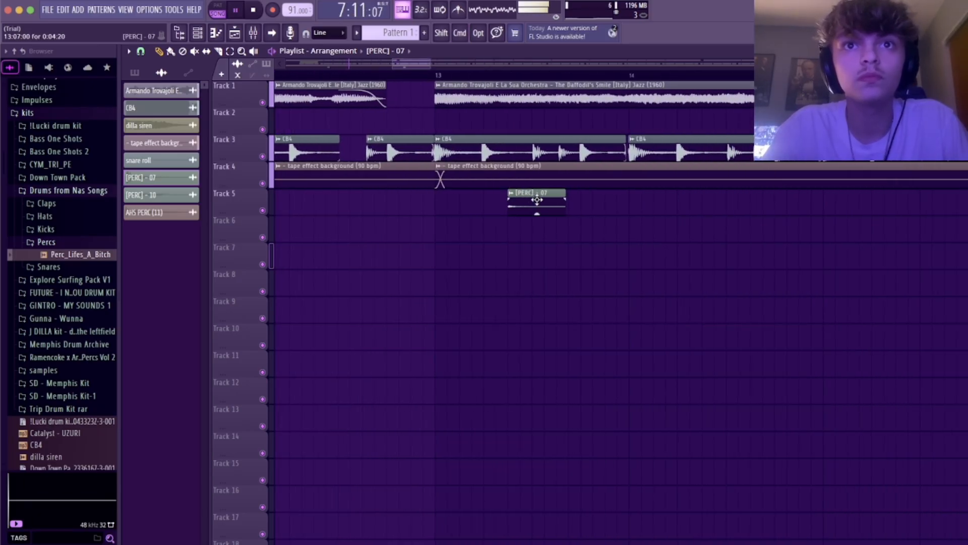
Play the arrangement from 13:03:00 to hear the percussion in bar 13, and survey the bars that follow
click(467, 73)
drag(374, 64, 667, 66)
drag(492, 59, 402, 59)
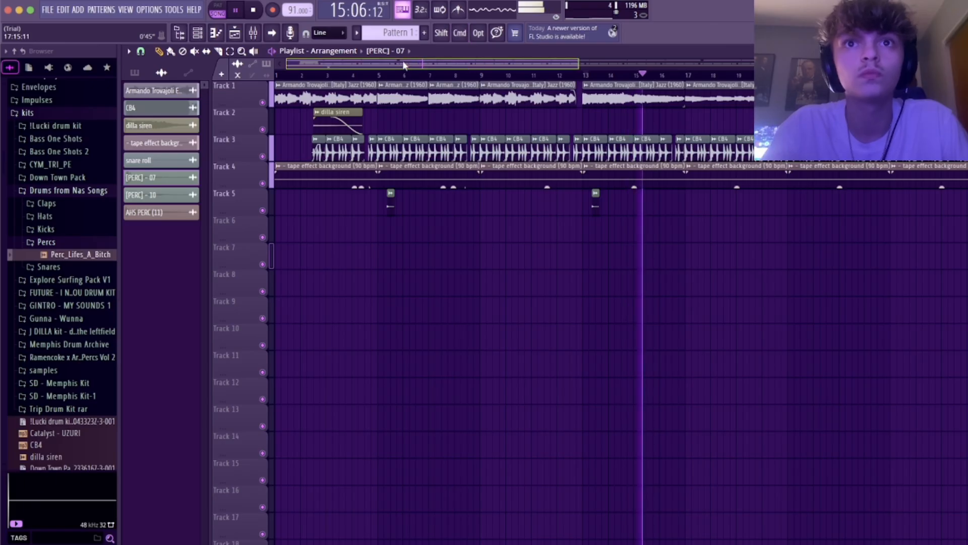
drag(403, 64, 492, 65)
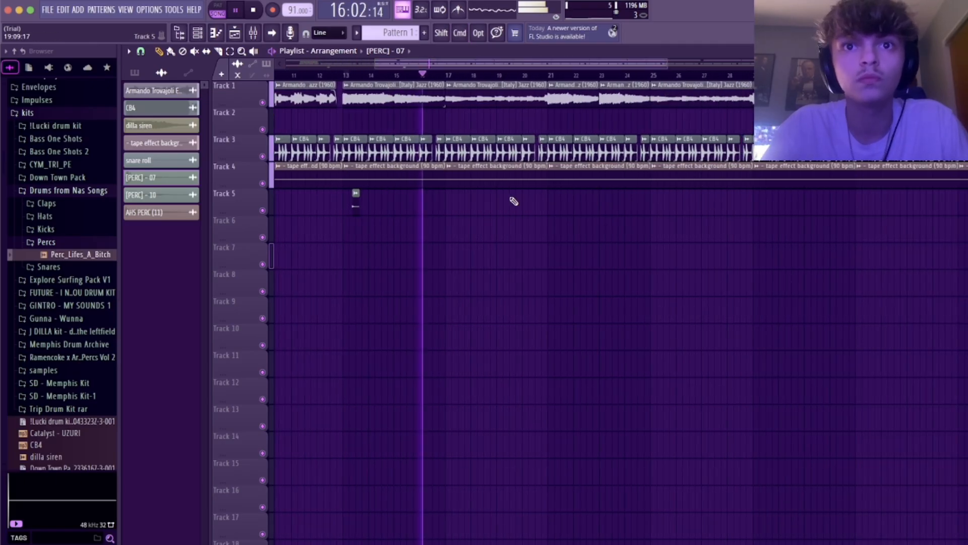
key(space)
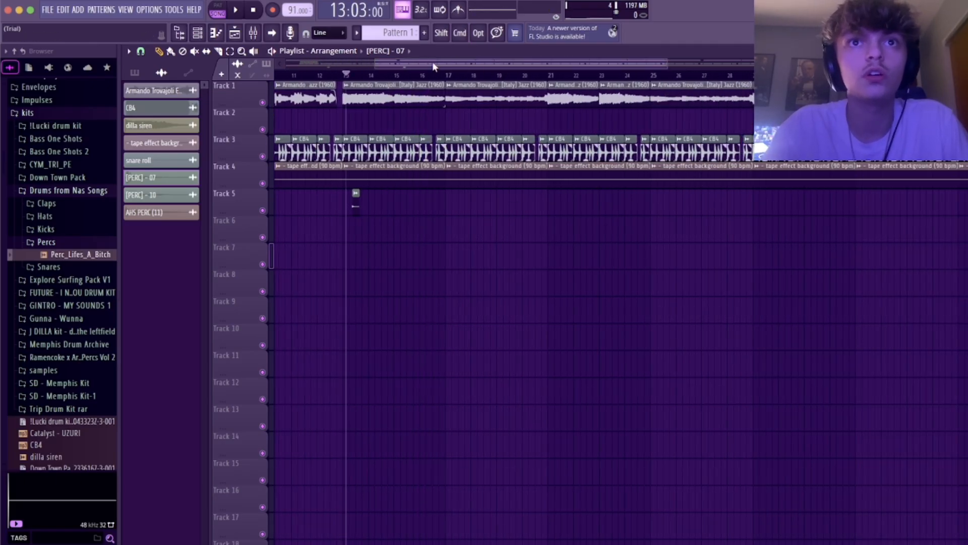
Mark bars 1 to 17 and bars 17 to 33 as time selections to examine the section lengths, checking positions around bars 24 and 25
drag(433, 66, 343, 66)
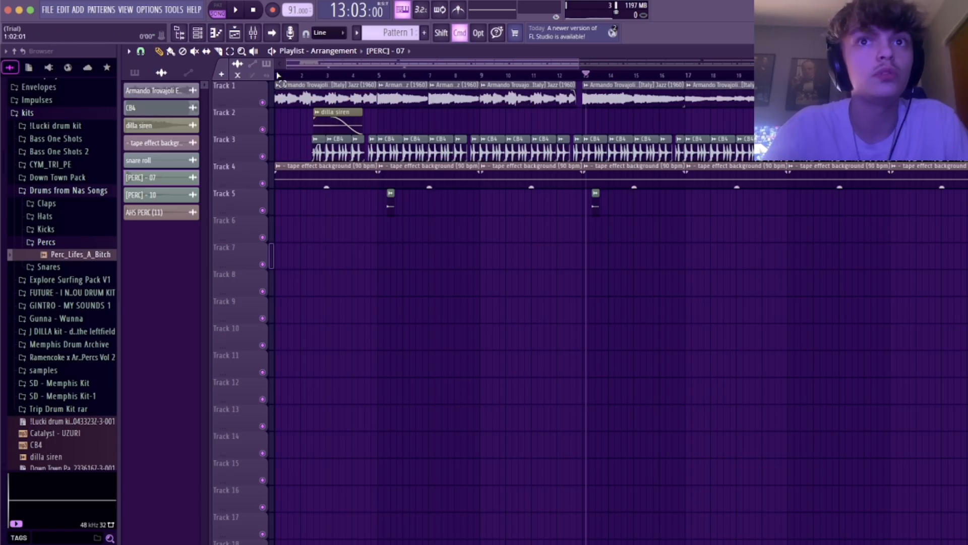
drag(280, 81, 694, 93)
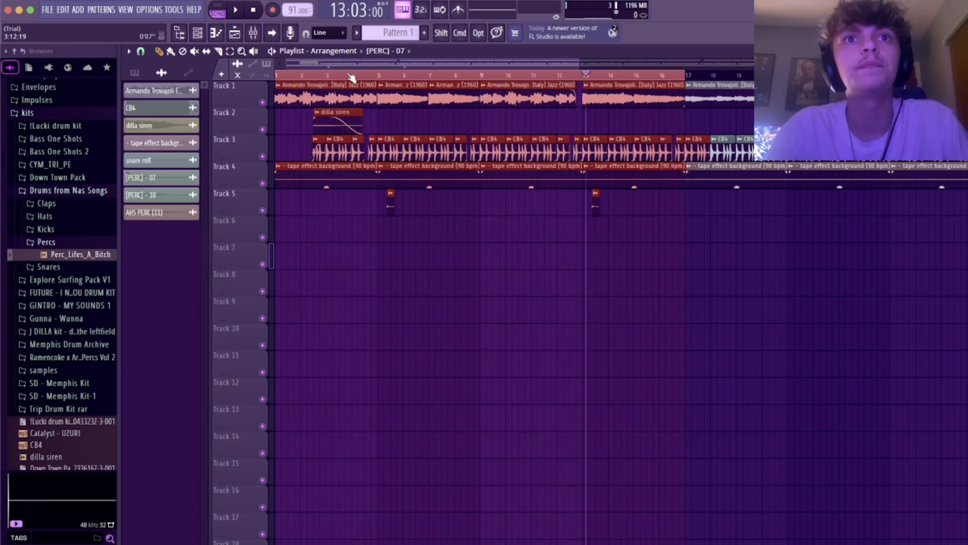
drag(368, 63, 469, 65)
drag(414, 77, 772, 88)
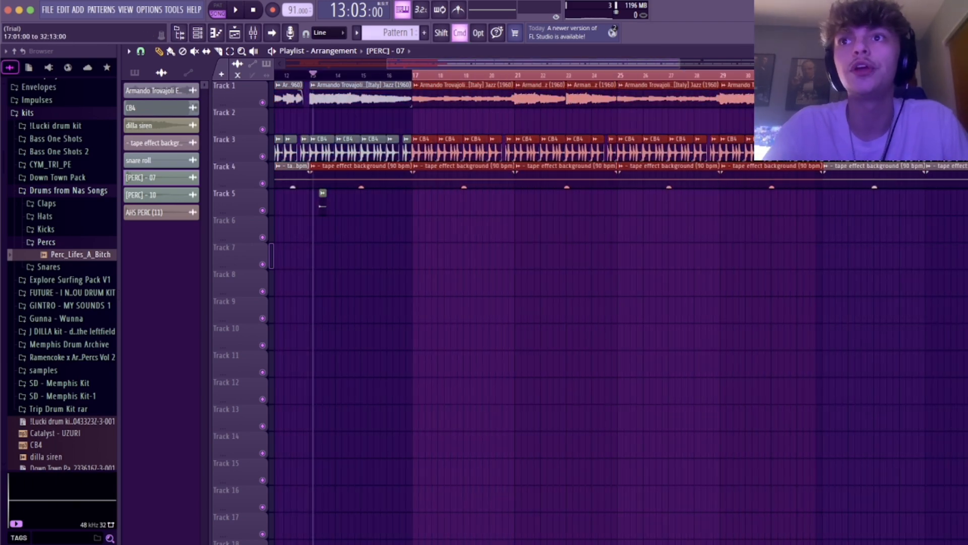
drag(819, 87, 823, 86)
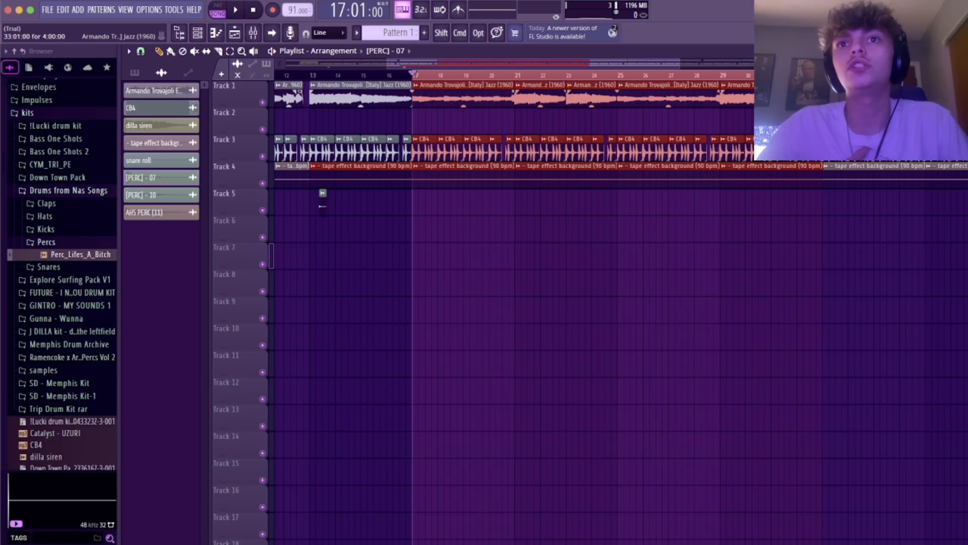
click(620, 76)
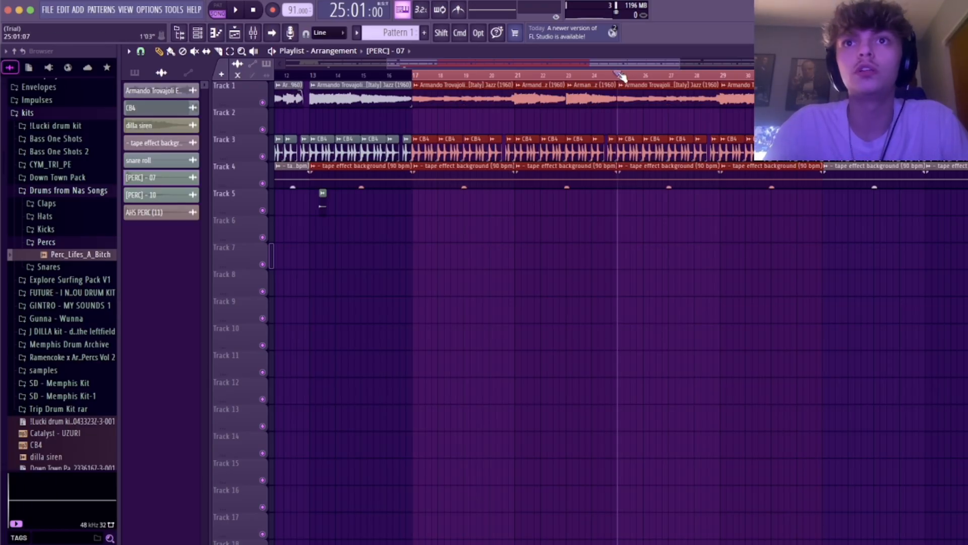
click(592, 75)
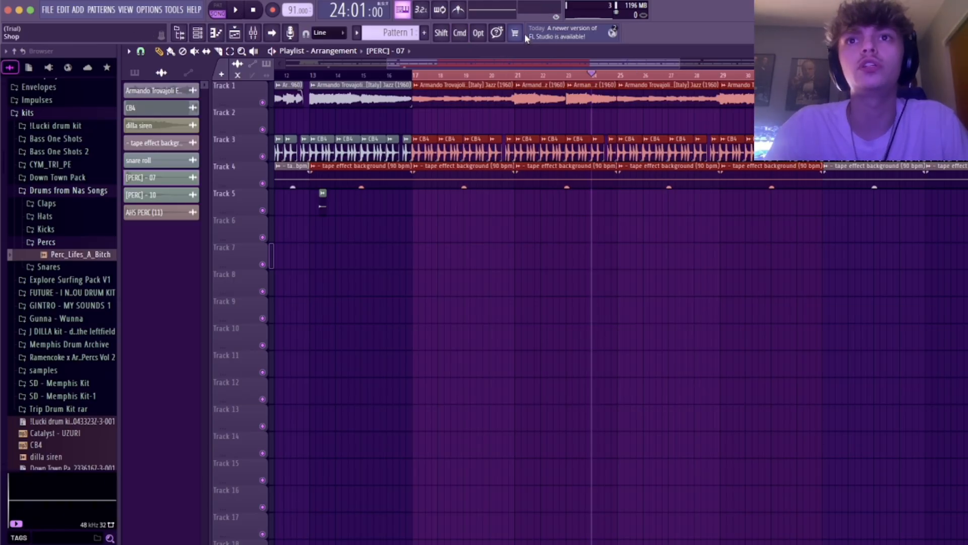
Play the arrangement from bar 17, clear the time selection and listen from bar 9 to compare the sections
scroll(563, 66, up, 10)
scroll(563, 65, down, 10)
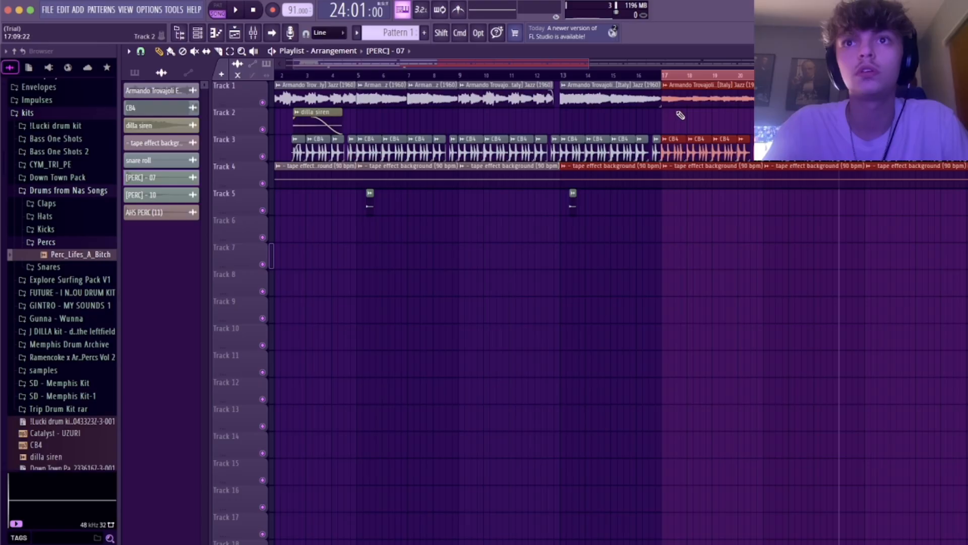
click(666, 76)
key(space)
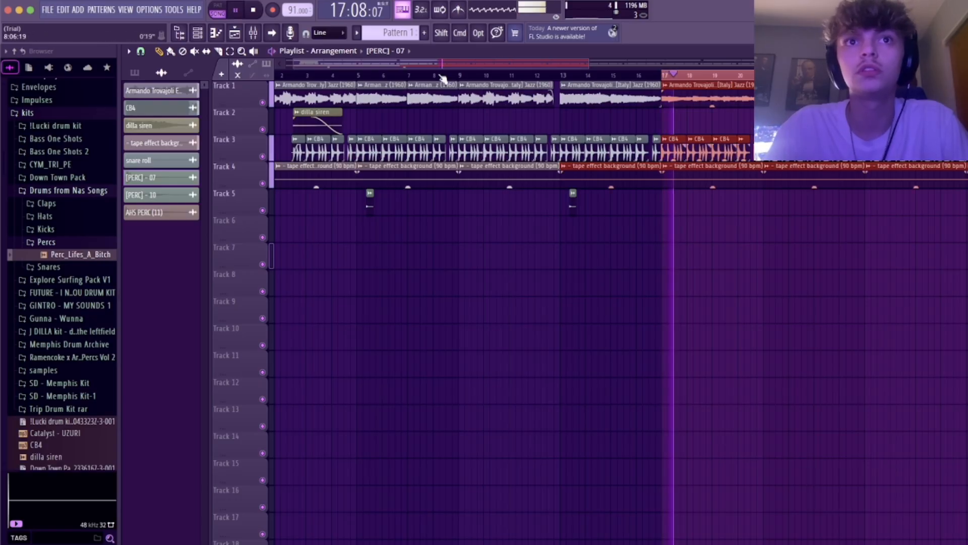
click(464, 75)
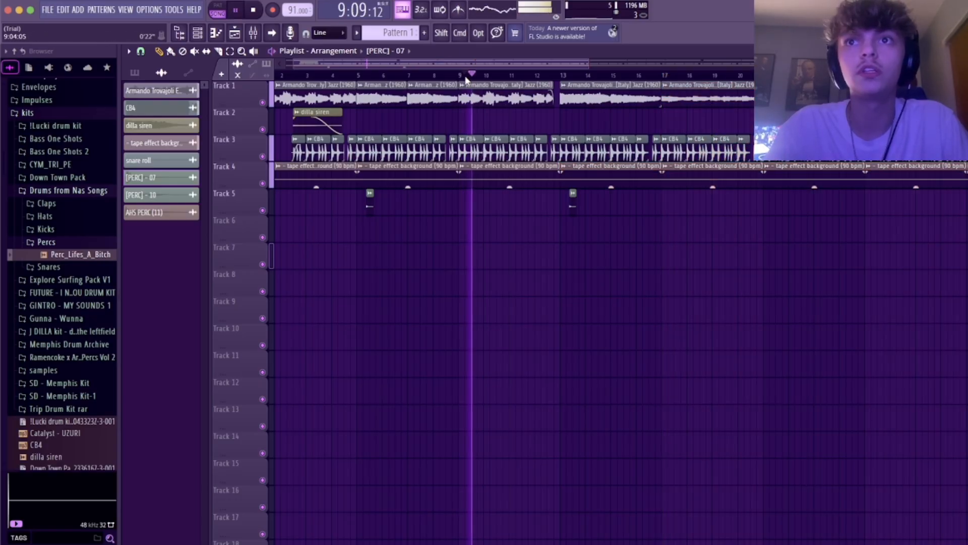
key(space)
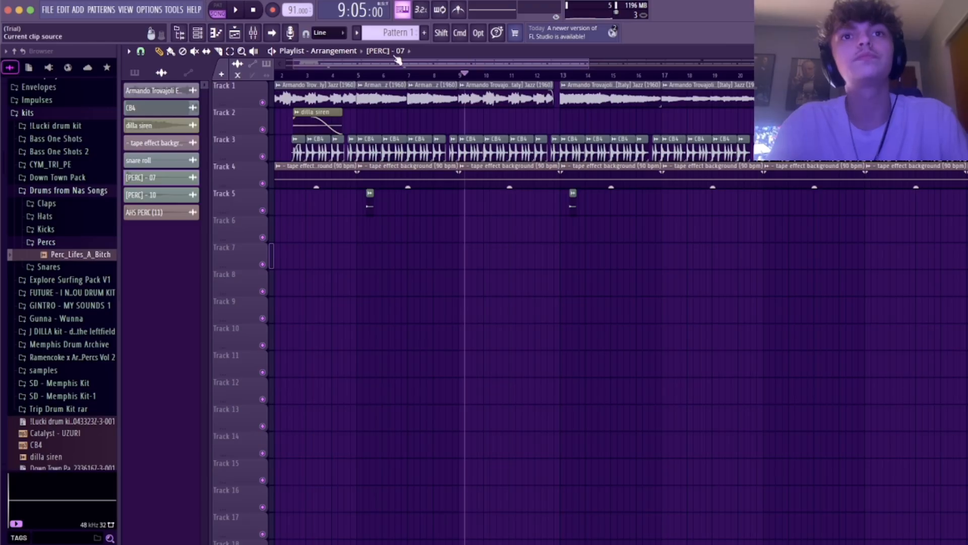
Remove all sample, CB4 and tape effect background clips from bar 33 onward on Tracks 1, 3 and 4
scroll(280, 171, up, 5)
scroll(280, 170, down, 8)
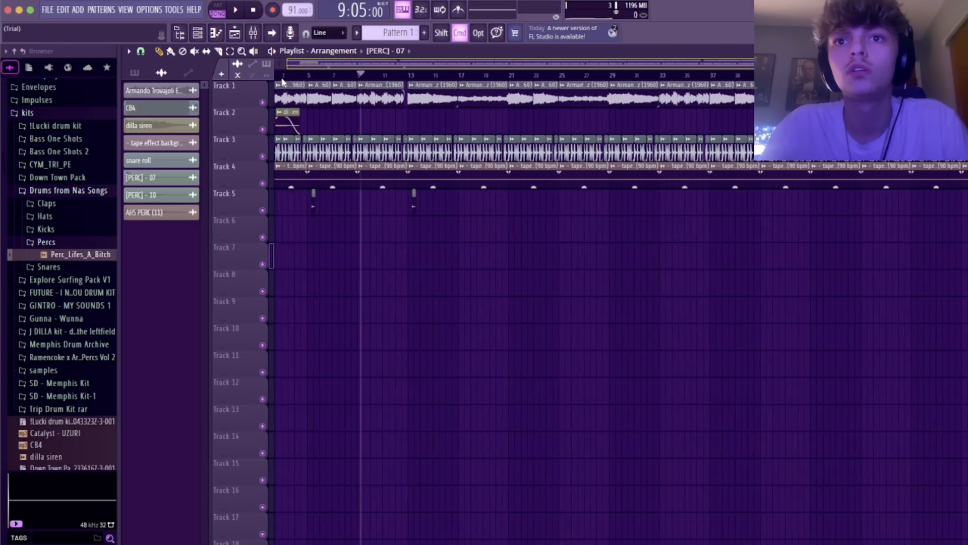
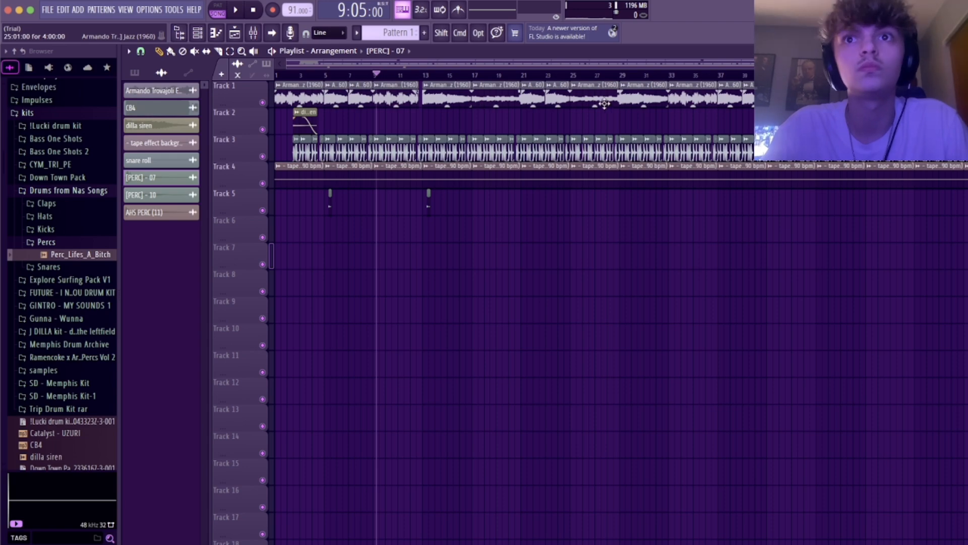
drag(689, 96, 694, 208)
mouse_move(677, 149)
mouse_down()
mouse_move(908, 150)
mouse_move(855, 197)
mouse_move(913, 178)
mouse_move(650, 167)
mouse_move(670, 95)
mouse_move(751, 96)
mouse_move(600, 93)
mouse_move(740, 55)
mouse_move(504, 78)
mouse_up()
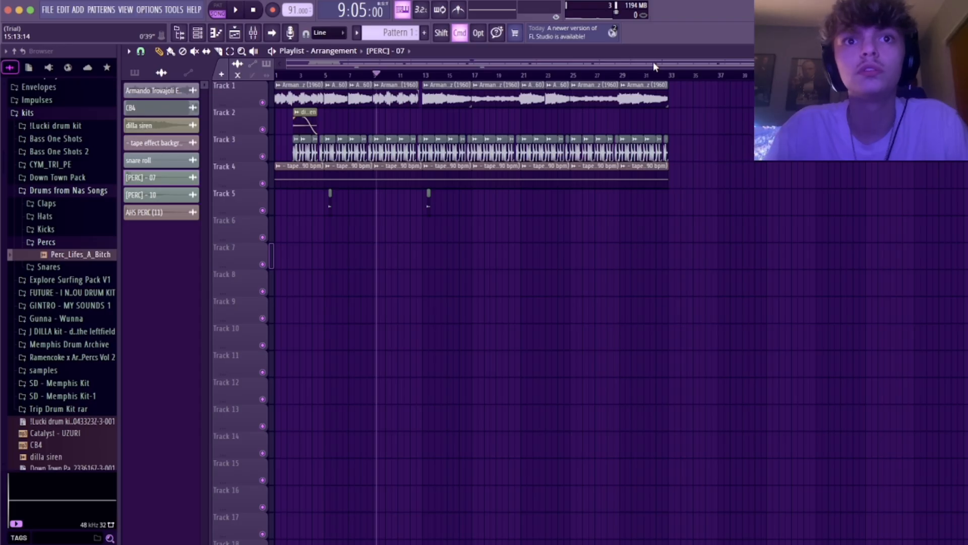
Place a [PERC] - 07 clip on Track 5 at 29:07:00 and play it in context
drag(776, 65, 670, 68)
drag(676, 207, 655, 210)
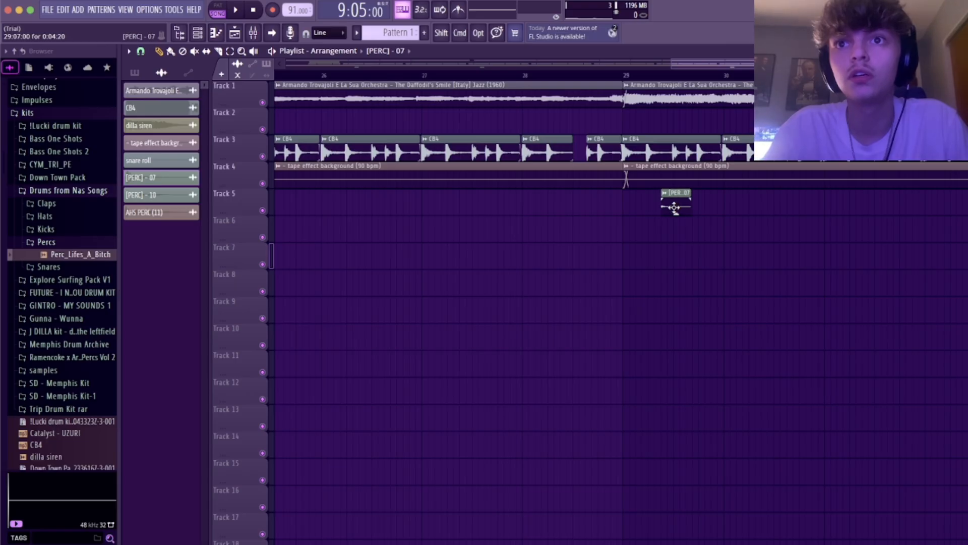
key(space)
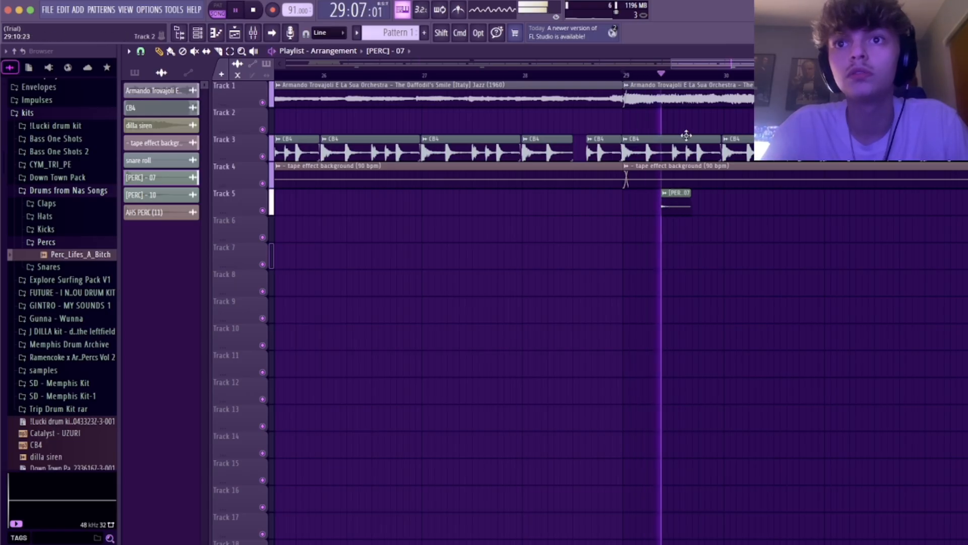
Return to the early part of the arrangement and play from just before bar 5 to about bar 8 to check the first percussion hit
scroll(453, 76, down, 5)
key(space)
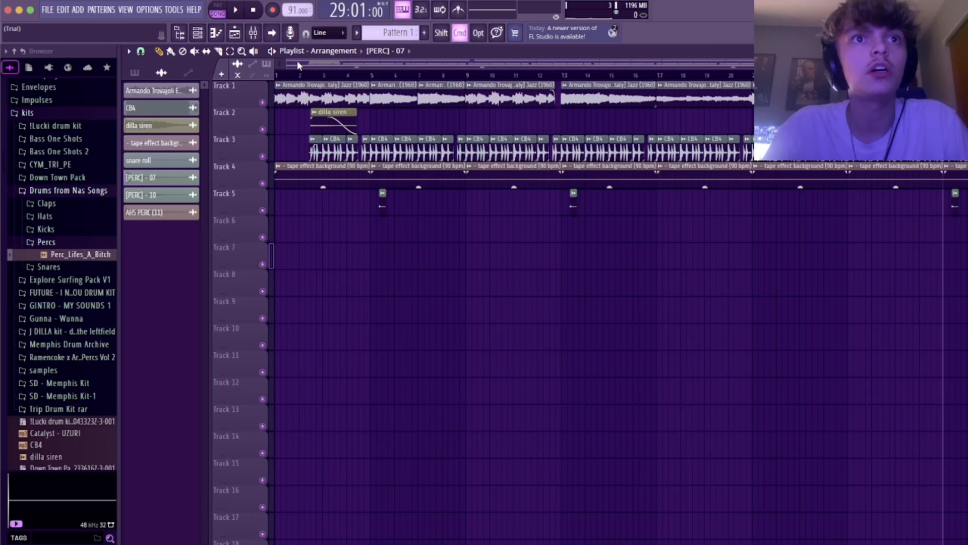
drag(298, 65, 712, 75)
scroll(407, 144, left, 1)
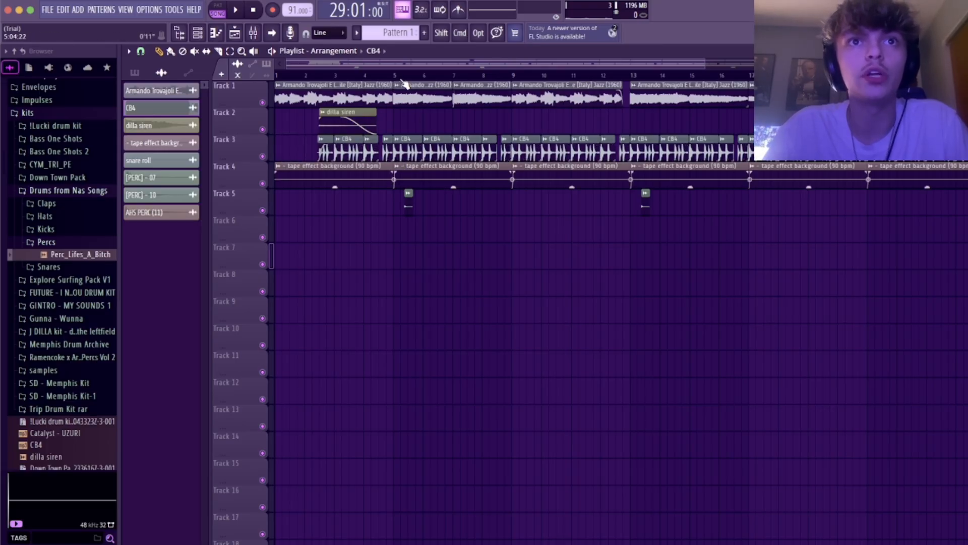
drag(343, 65, 472, 71)
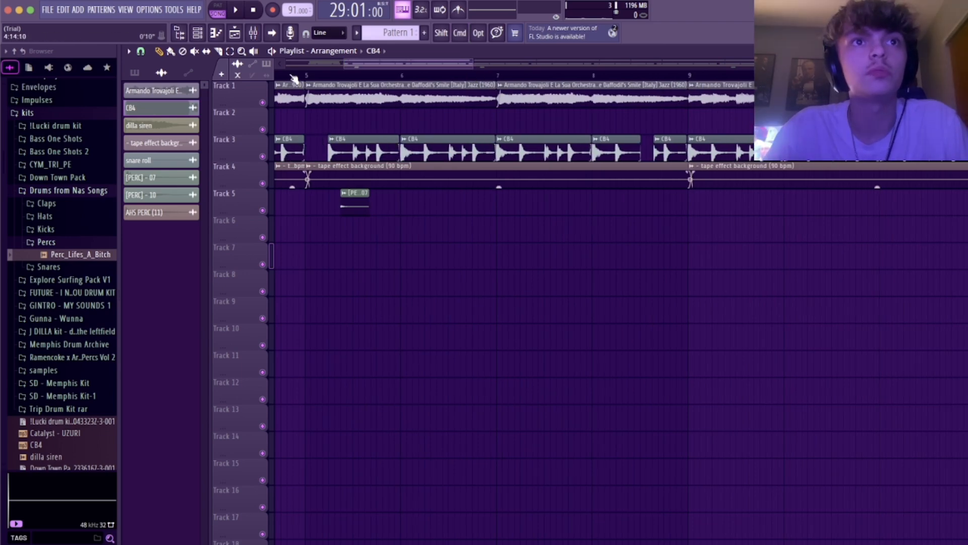
key(space)
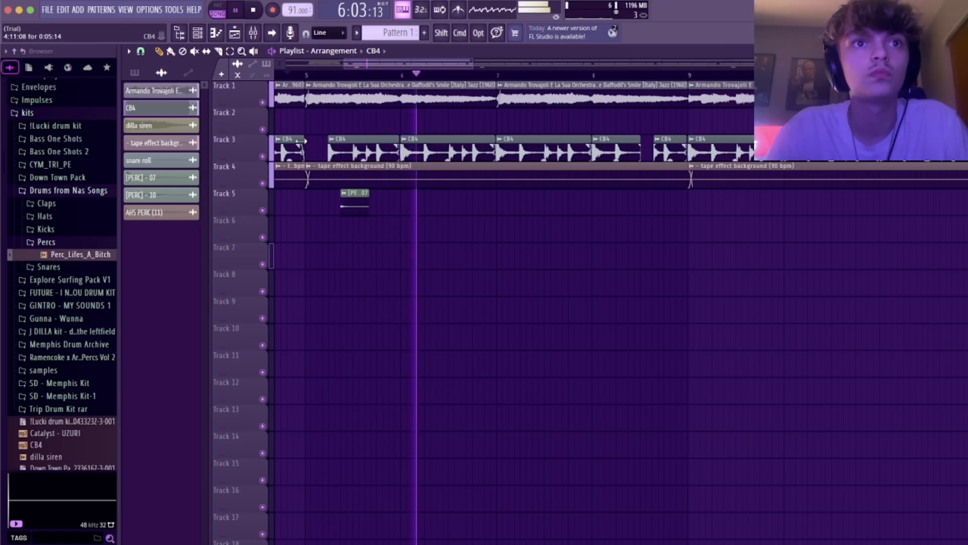
drag(362, 63, 353, 64)
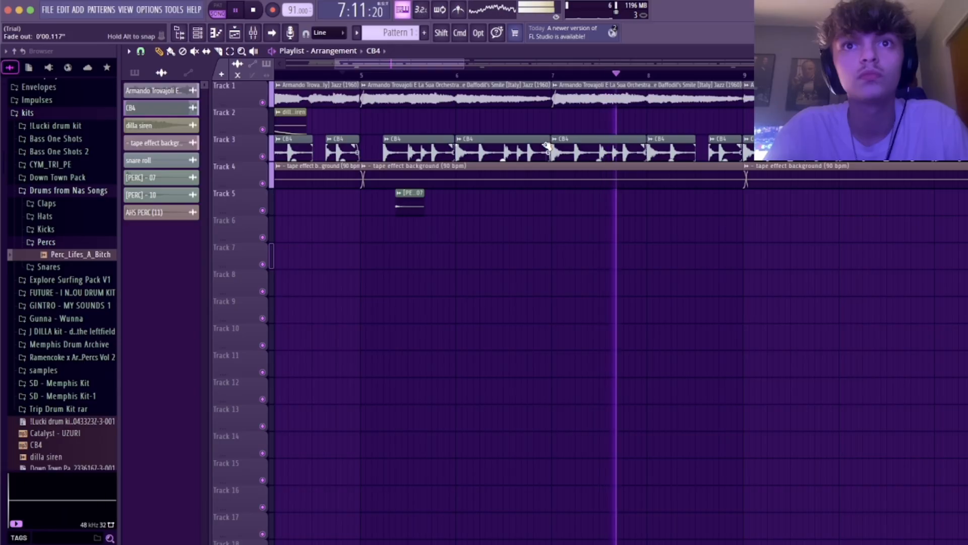
scroll(458, 74, down, 5)
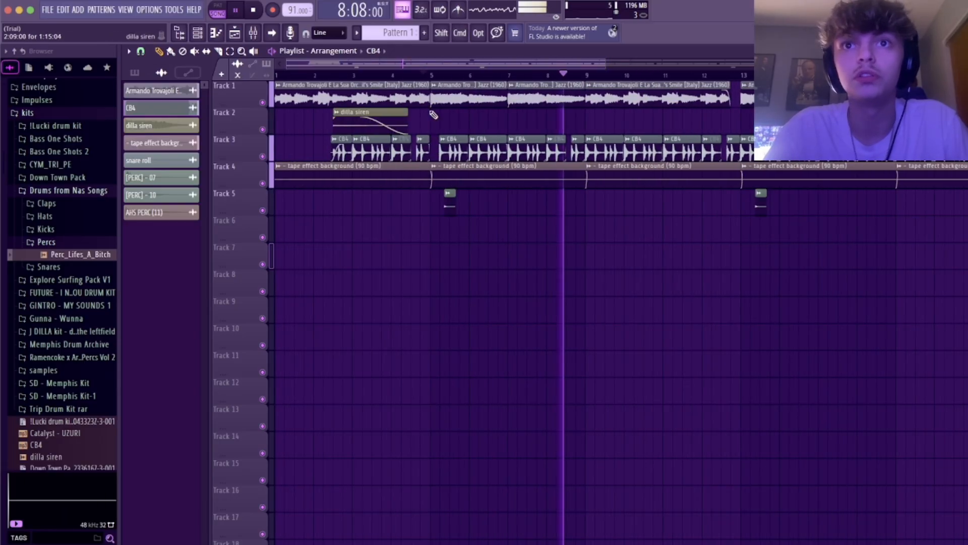
key(space)
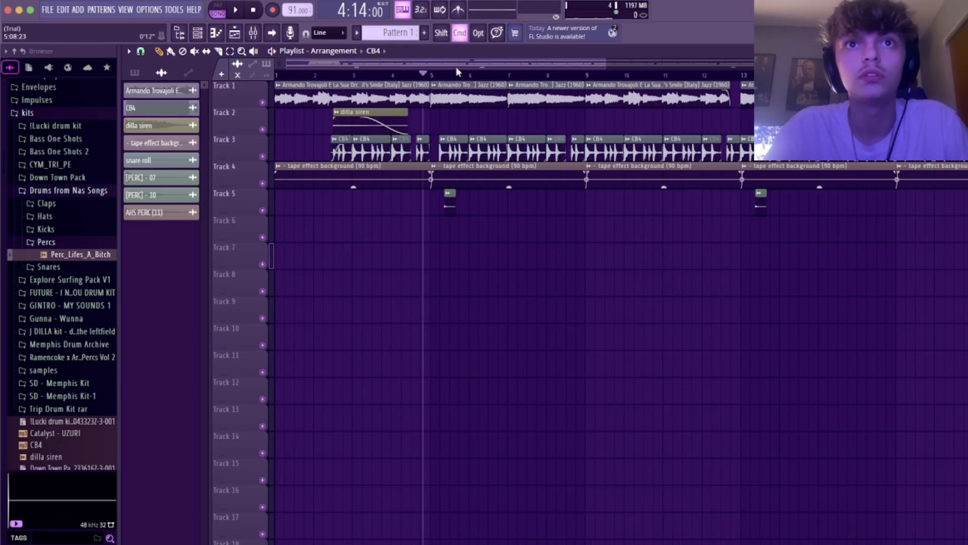
Try shortening the CB4 sample's length to 37% in its channel settings, and restore it to 100%
scroll(325, 61, up, 5)
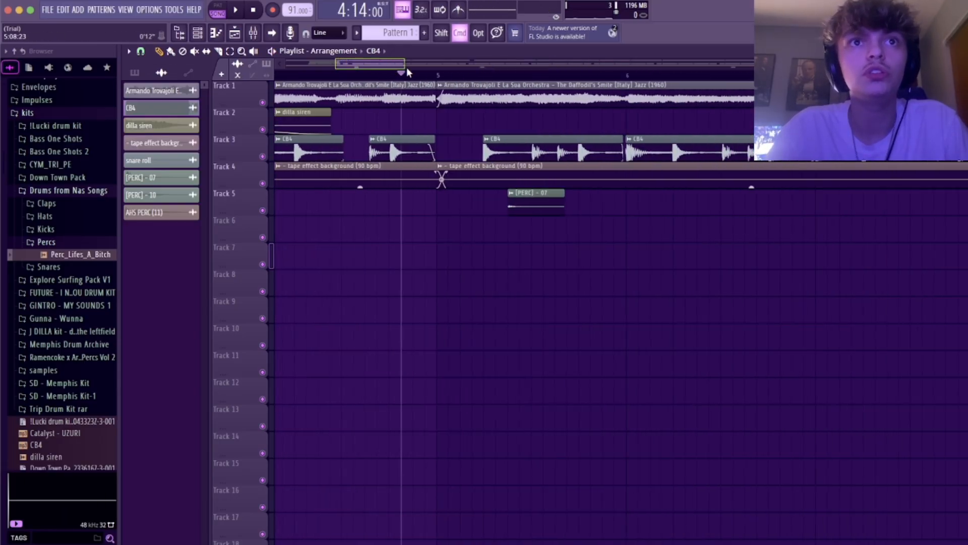
double_click(499, 151)
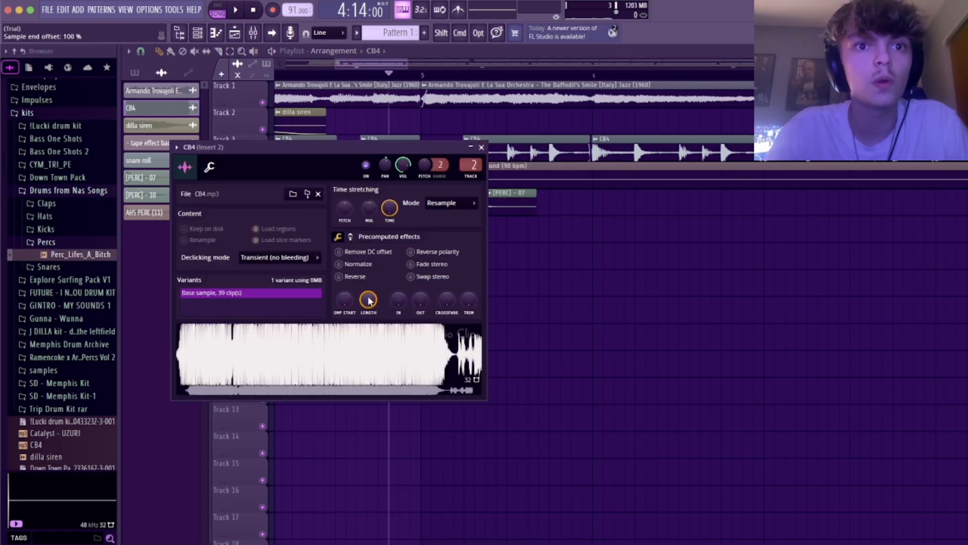
drag(368, 299, 368, 359)
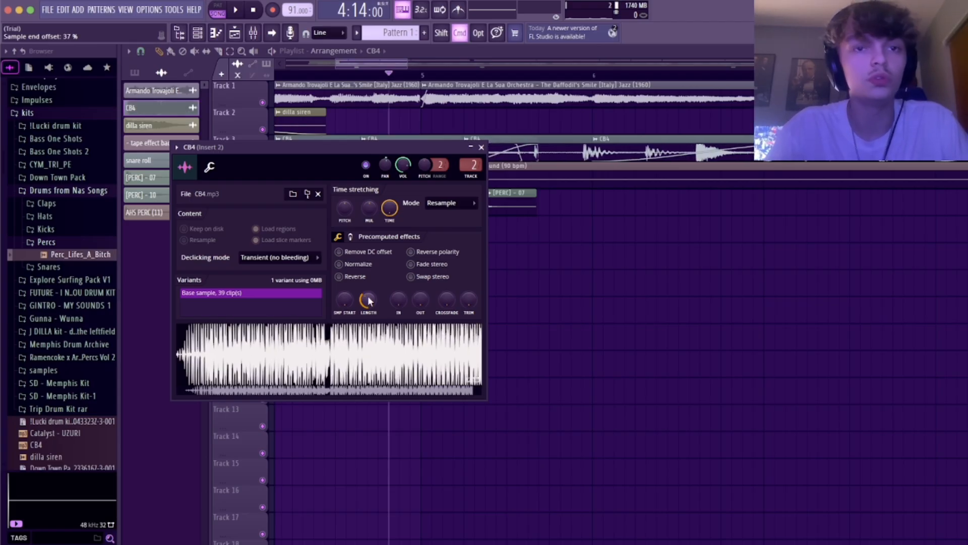
key(super+z)
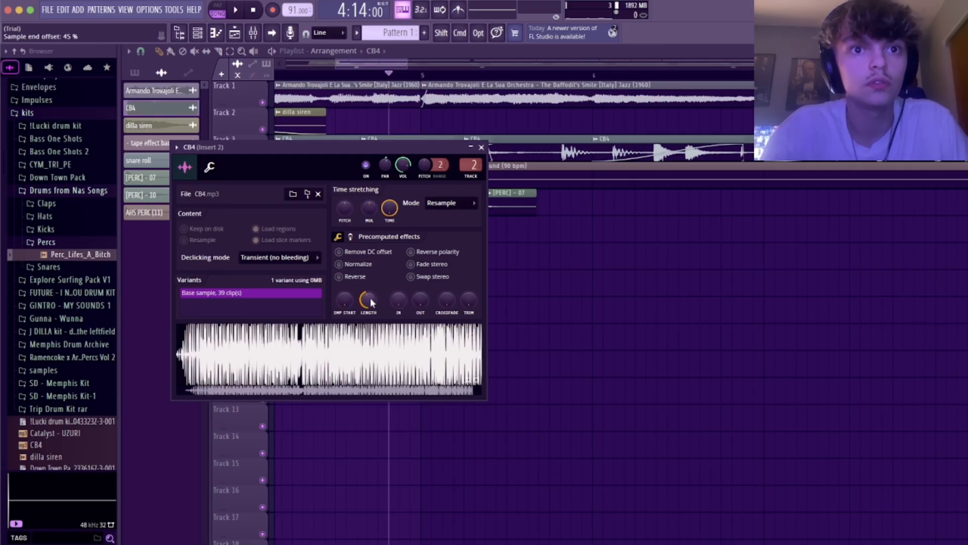
drag(365, 298, 366, 263)
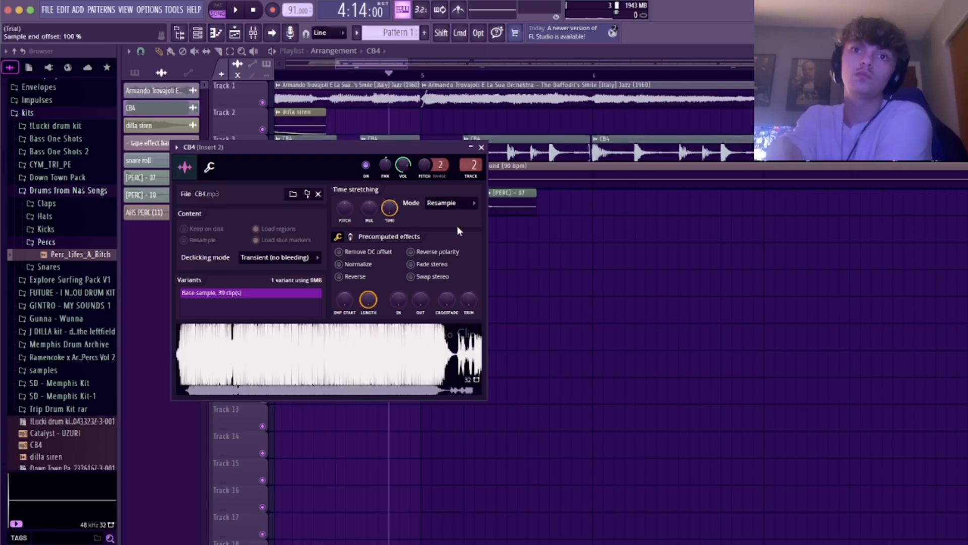
click(482, 147)
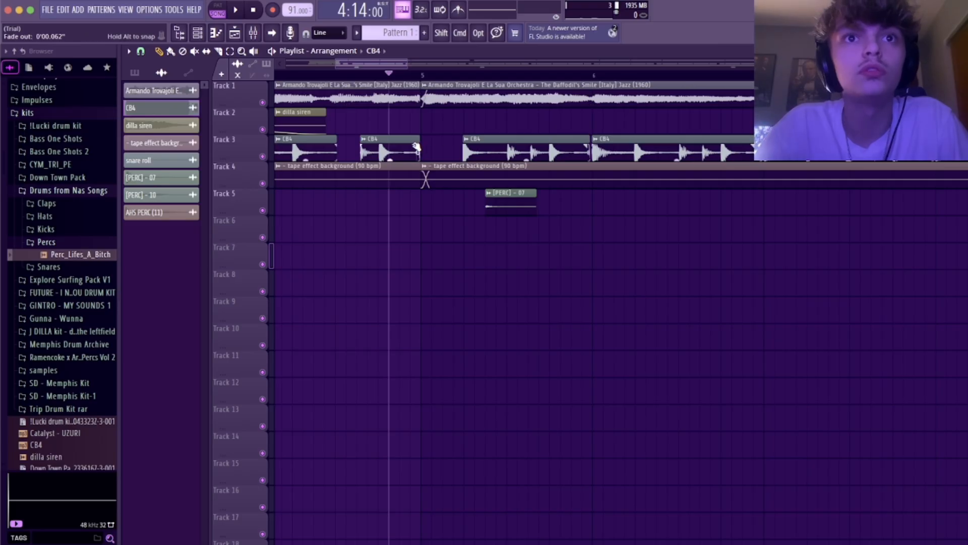
Play the transition from 4:14:00 into bar 5 to examine the drum gap and percussion hit
key(space)
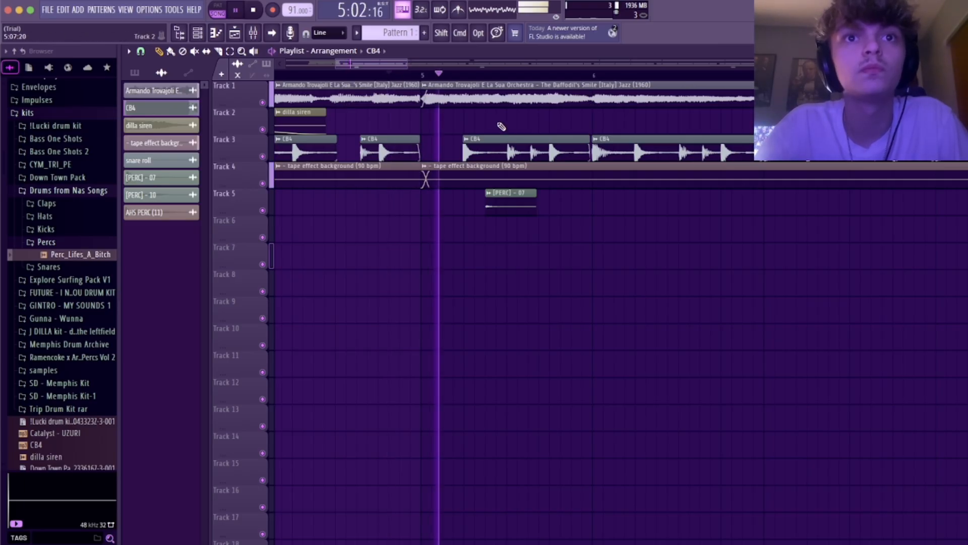
key(space)
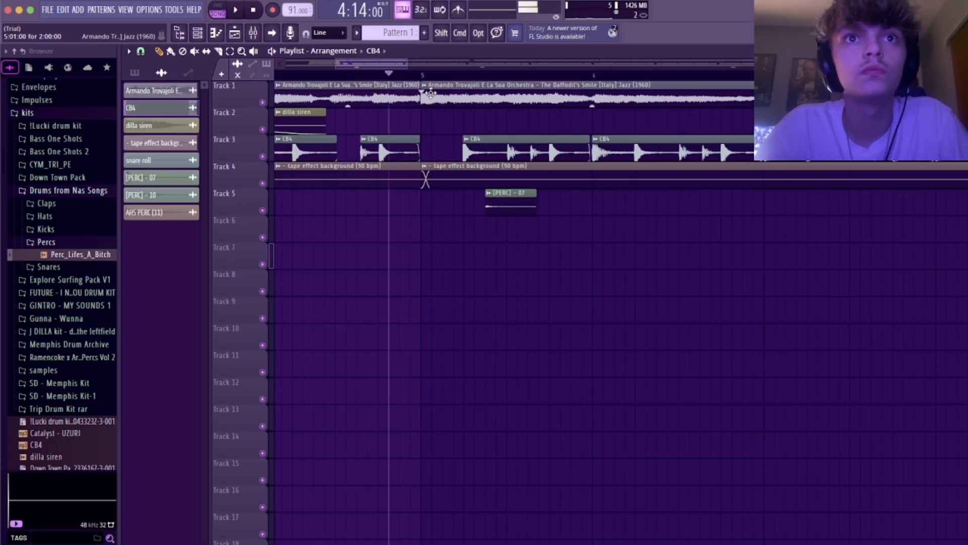
Play back the transition at bar 5 and remove the crossfade between the tape effect background clips on Track 4
key(space)
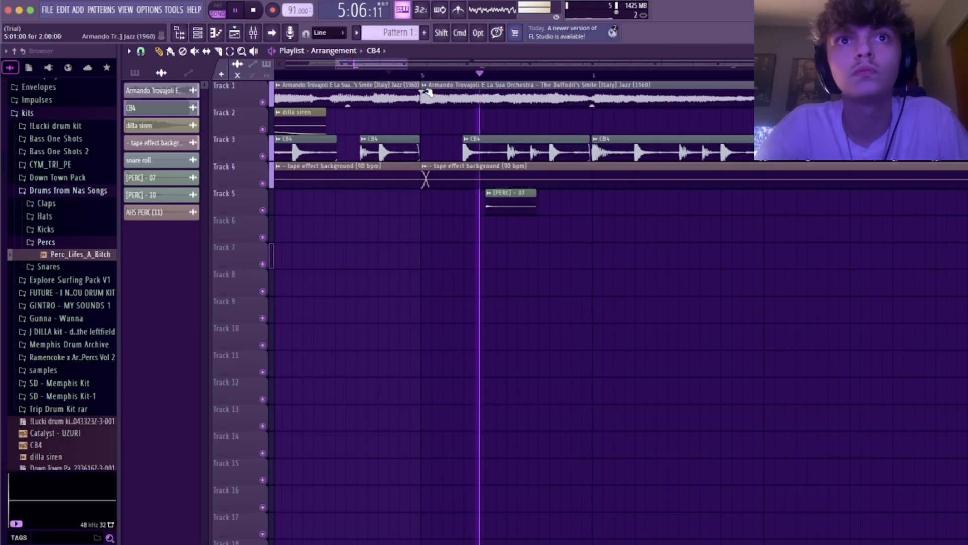
key(space)
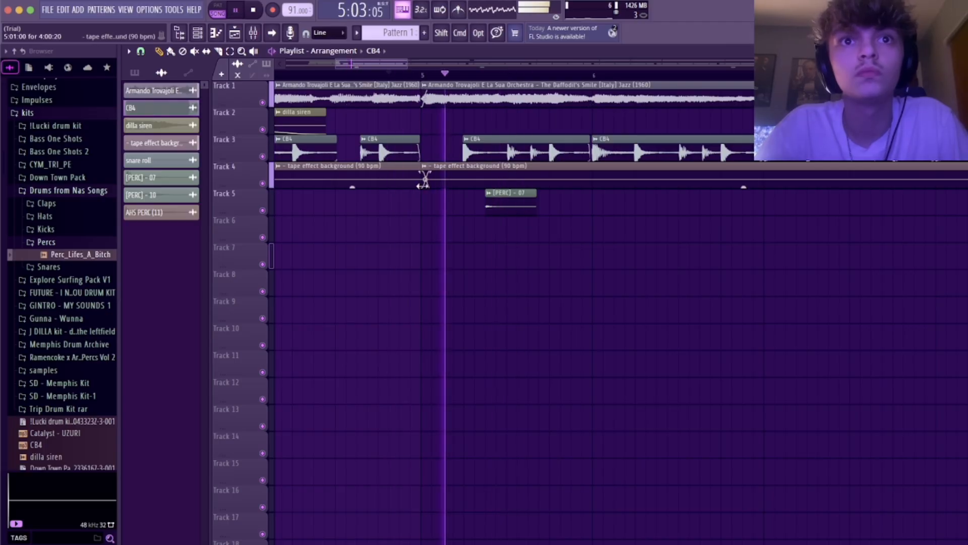
key(space)
key(space)
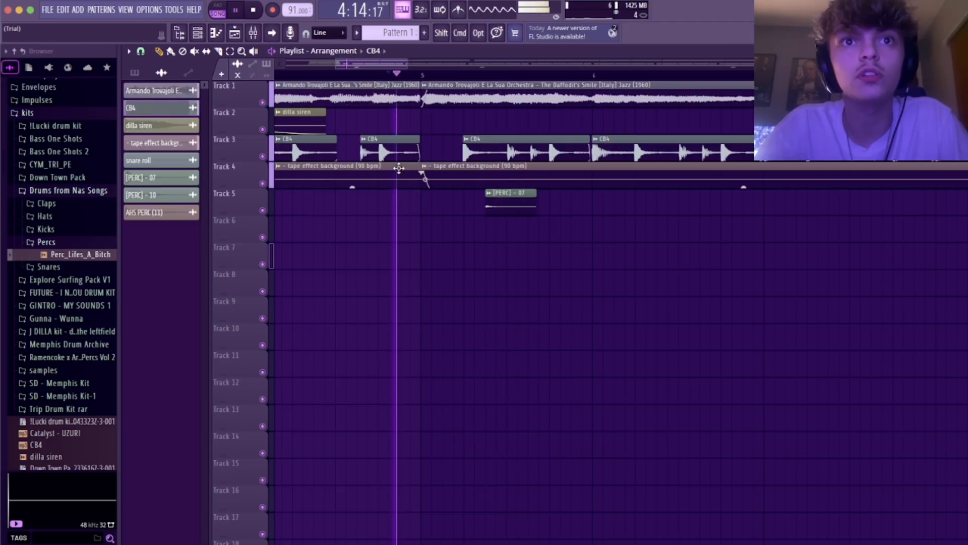
mouse_move(423, 173)
mouse_down()
mouse_move(443, 182)
mouse_move(441, 211)
mouse_move(439, 169)
mouse_up()
key(space)
key(space)
key(space)
key(space)
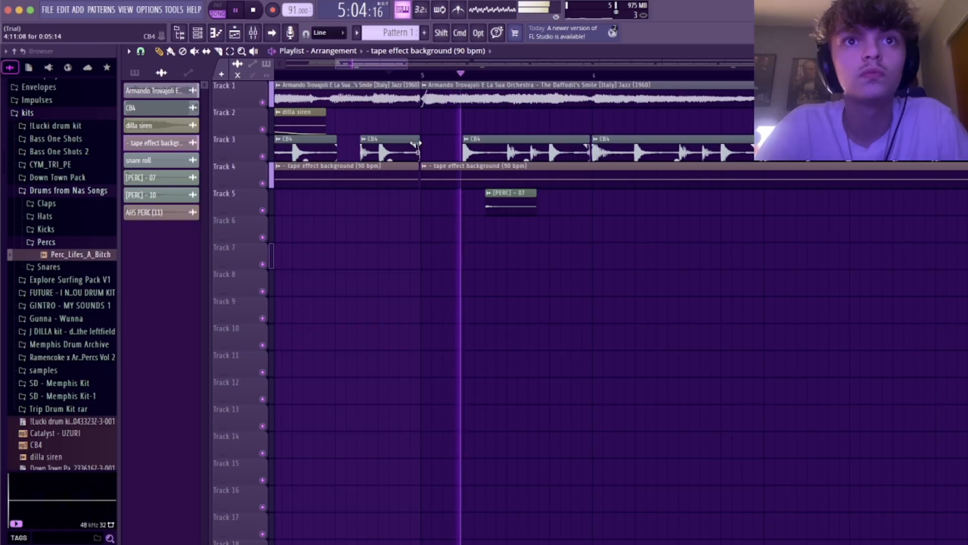
Lengthen the fade-out of the CB4 drum clip just before bar 5 on Track 3 and audition the transition
key(space)
key(space)
drag(414, 146, 410, 147)
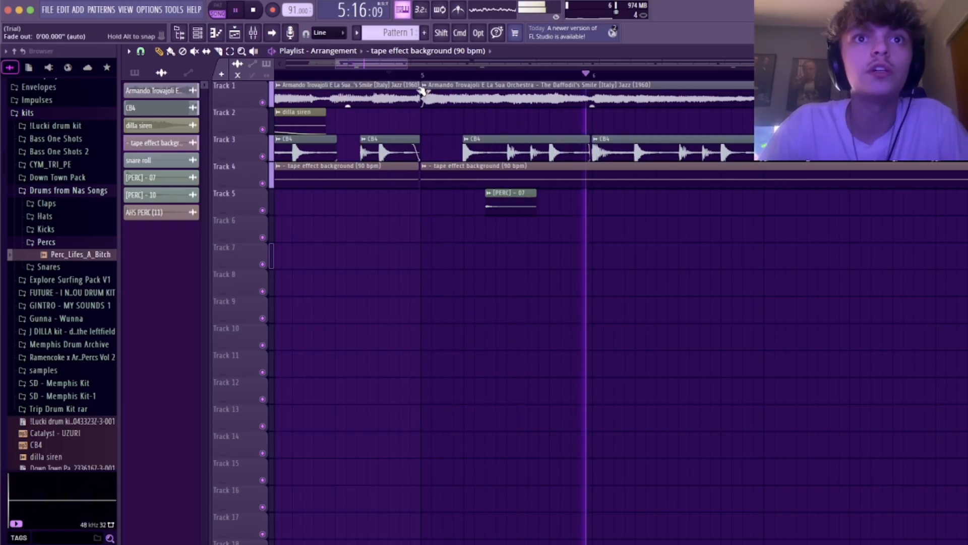
key(space)
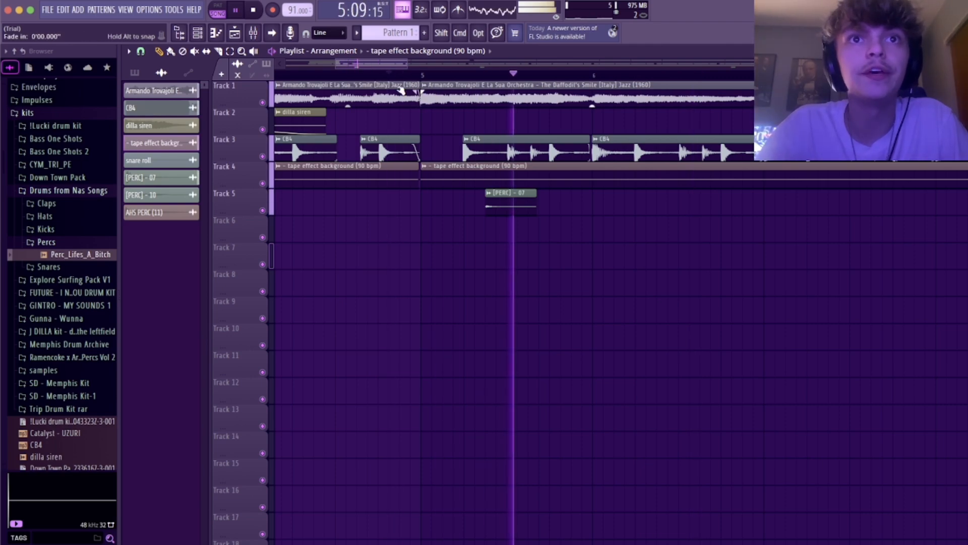
key(space)
key(space)
key(space)
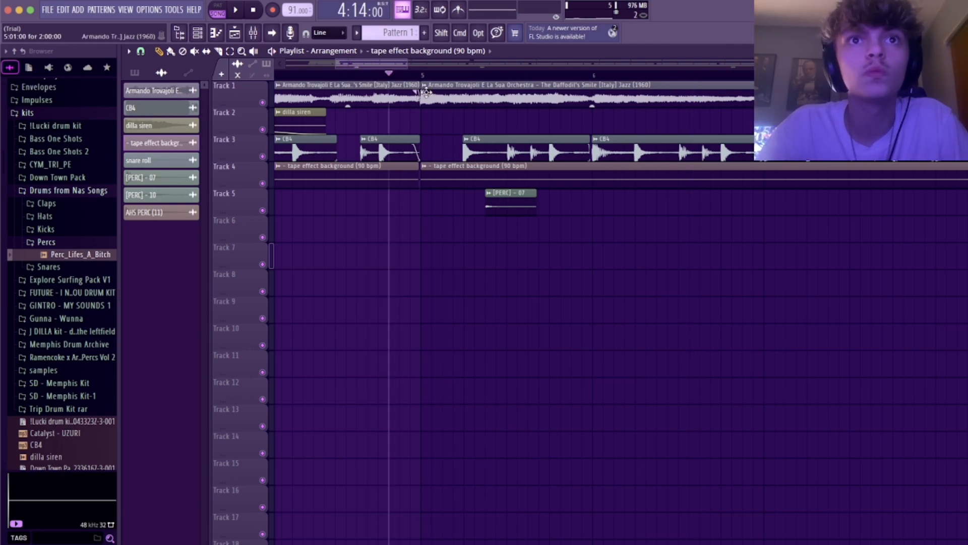
key(space)
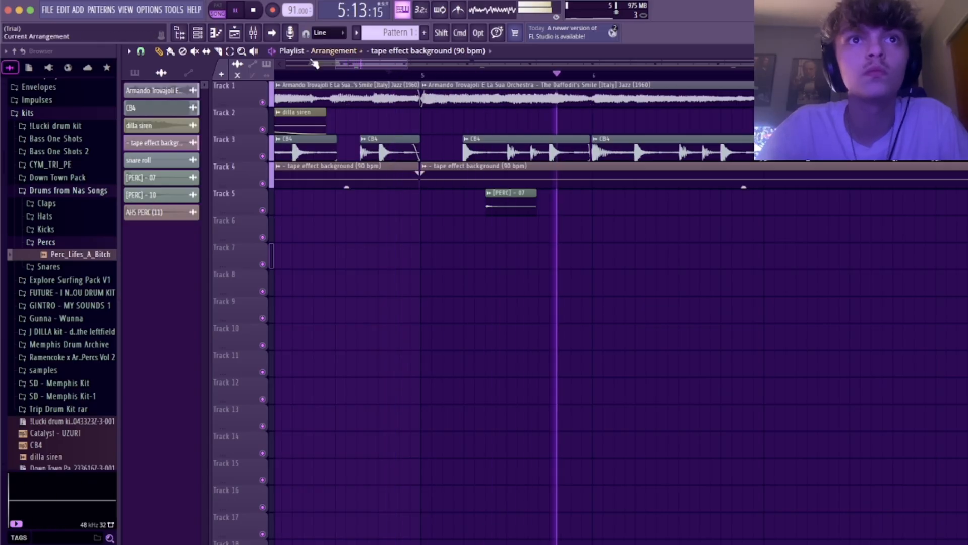
Trim the start of the CB4 clip at bar 9 so it begins at 9:03:00, and audition the gap
drag(407, 64, 446, 68)
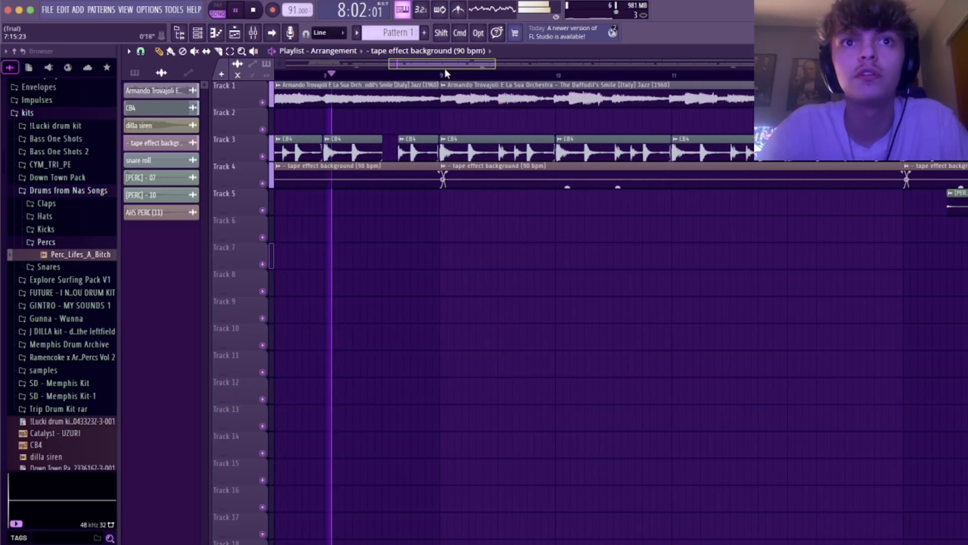
mouse_move(447, 137)
mouse_down()
mouse_move(500, 132)
mouse_move(445, 129)
mouse_move(456, 130)
mouse_up()
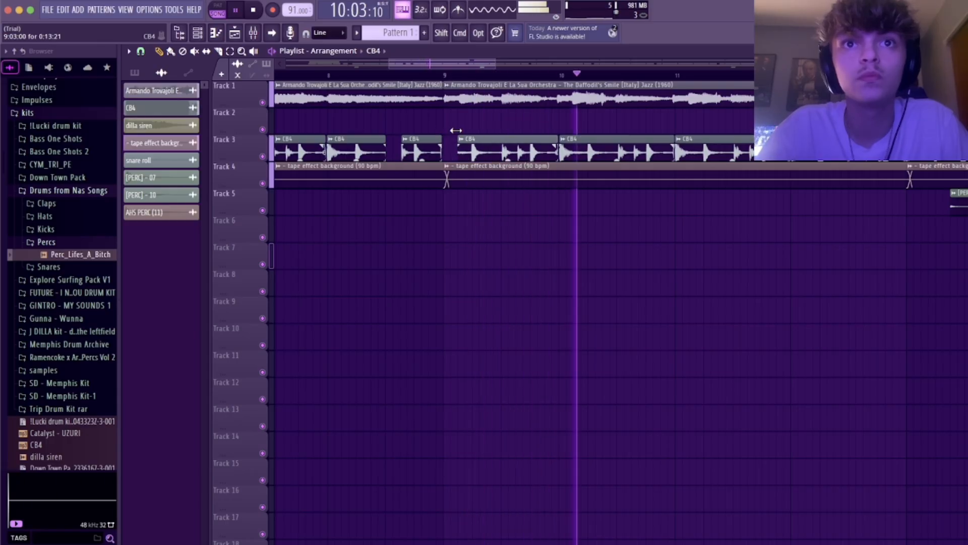
click(443, 77)
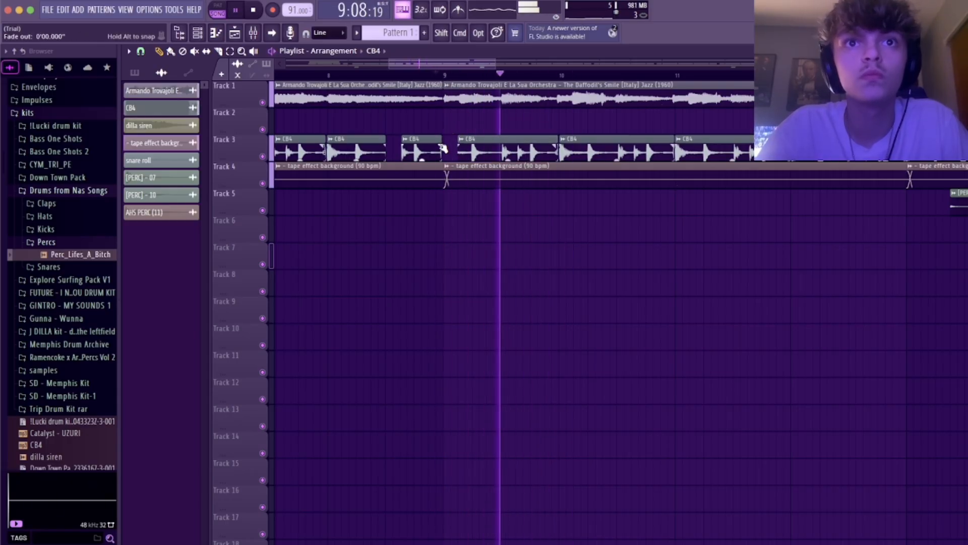
click(436, 77)
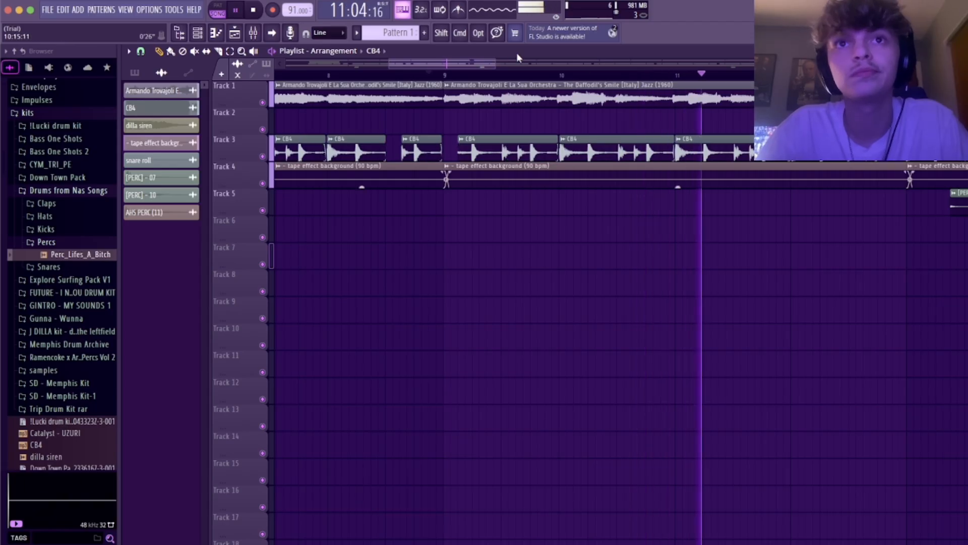
Shorten the CB4 clip just before bar 13 on Track 3 so it ends before its next drum hit
drag(466, 63, 533, 67)
drag(453, 64, 280, 61)
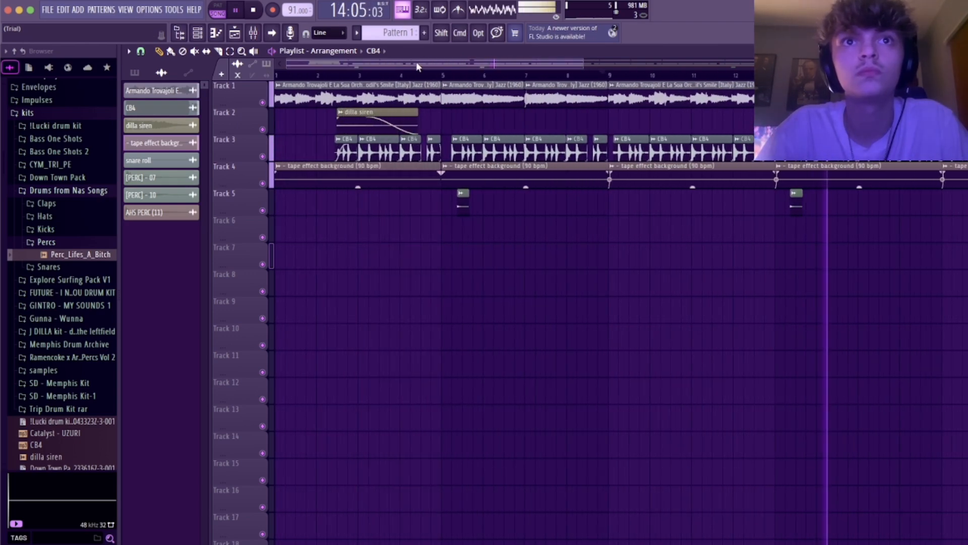
drag(418, 63, 504, 76)
click(506, 75)
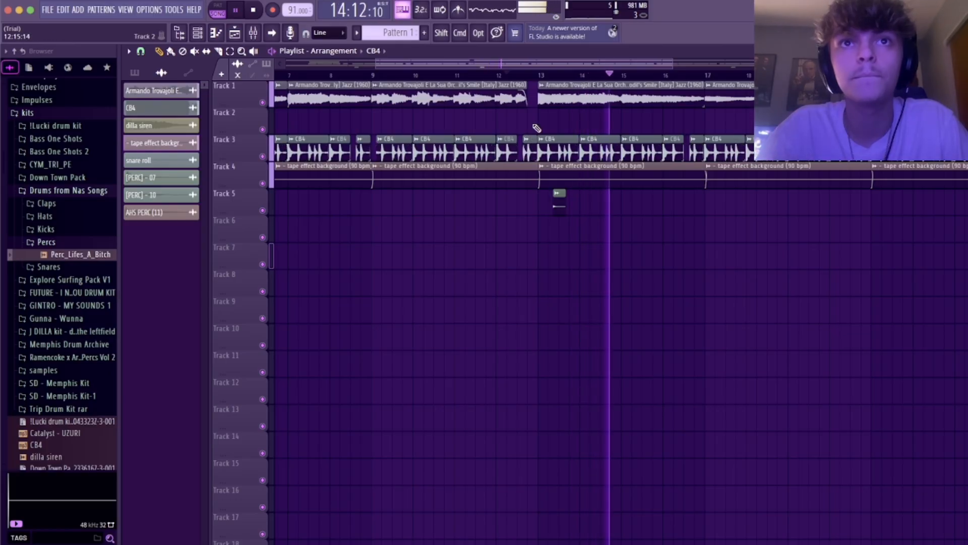
ctrl+scroll(473, 63, up, 6)
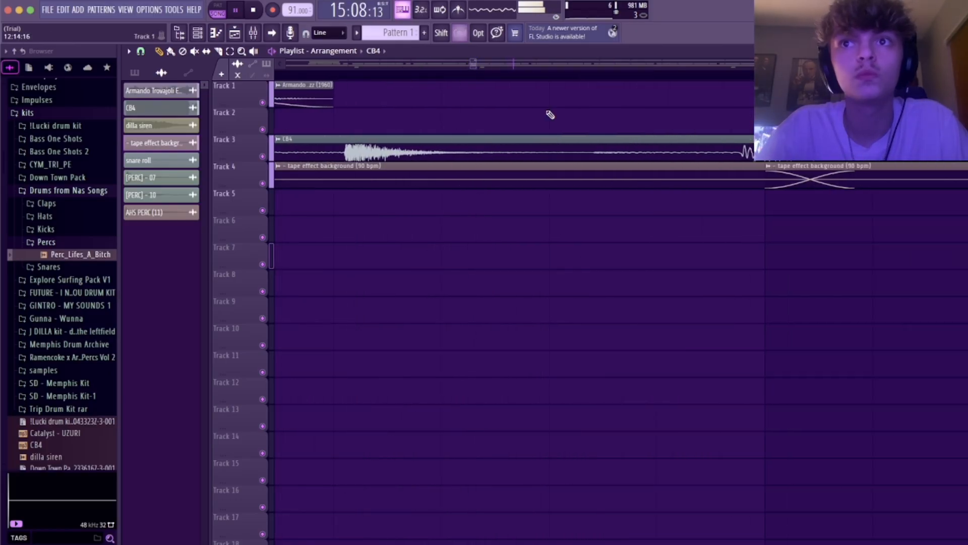
drag(727, 142, 631, 131)
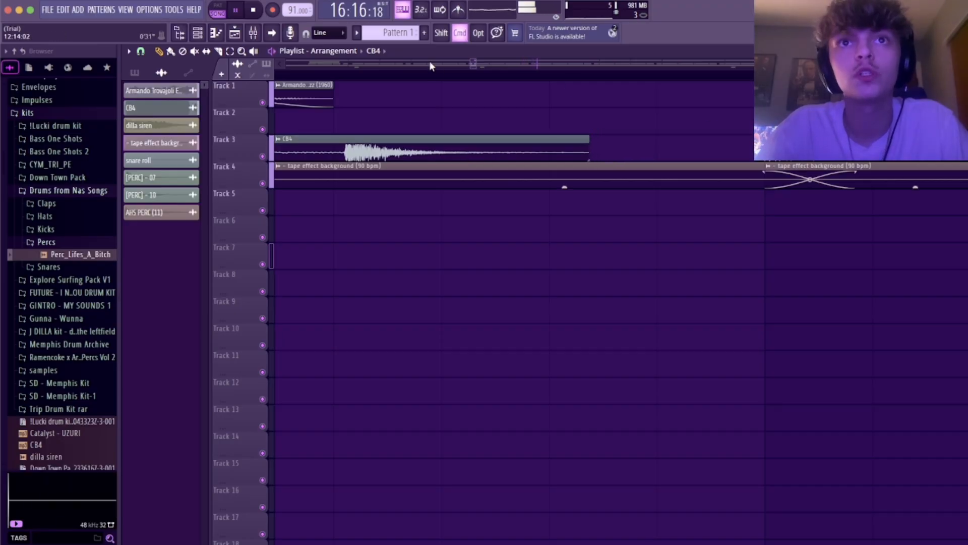
Shorten the Daffodil's Smile clip before bar 17 to leave a small gap, and add a fade-out at its end
ctrl+scroll(429, 62, down, 6)
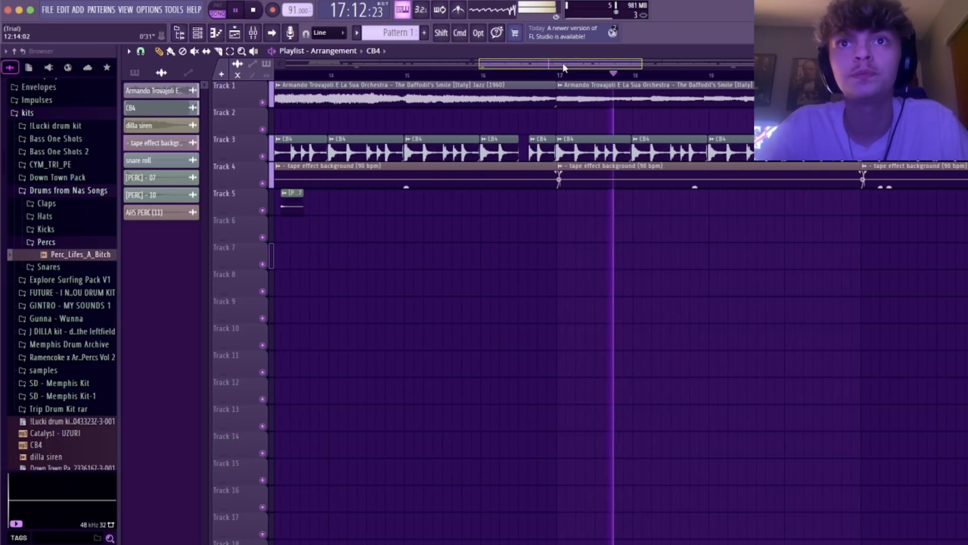
drag(556, 86, 544, 82)
click(479, 74)
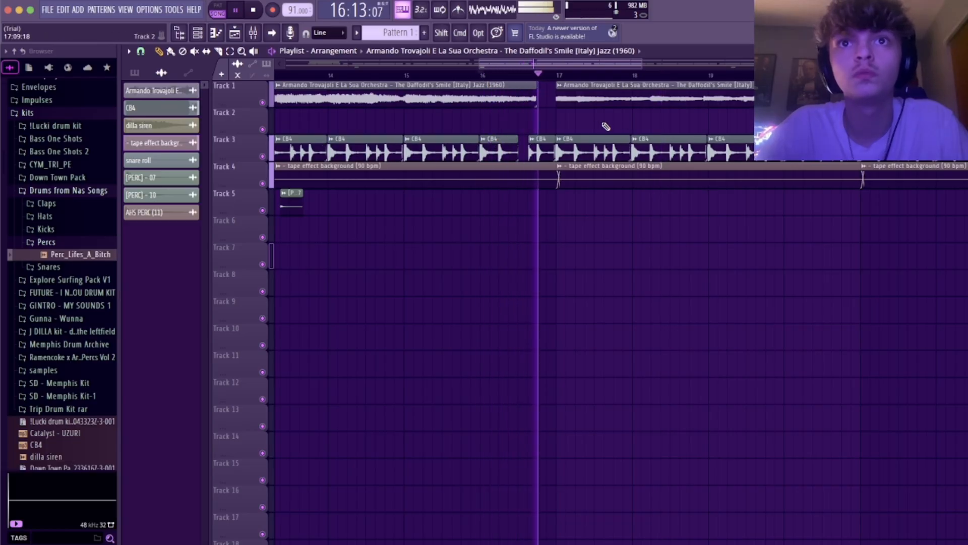
drag(538, 95, 499, 89)
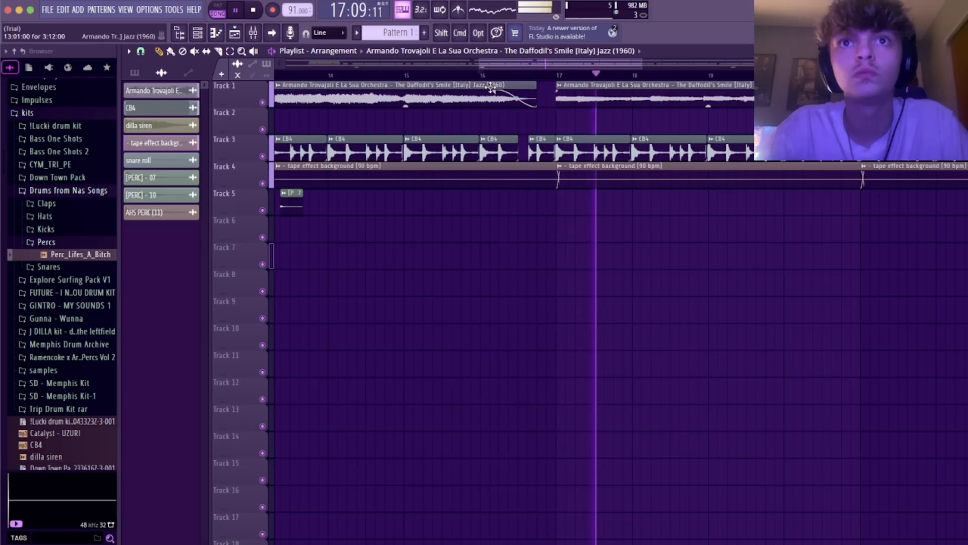
click(454, 75)
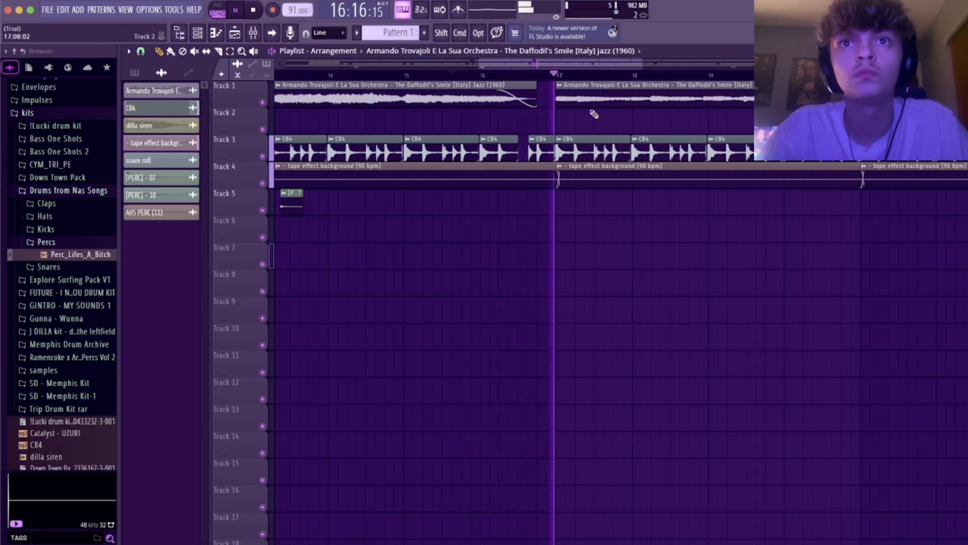
Delete the short CB4 clip just before bar 17 on Track 3 and audition the drum break
right_click(538, 147)
click(475, 77)
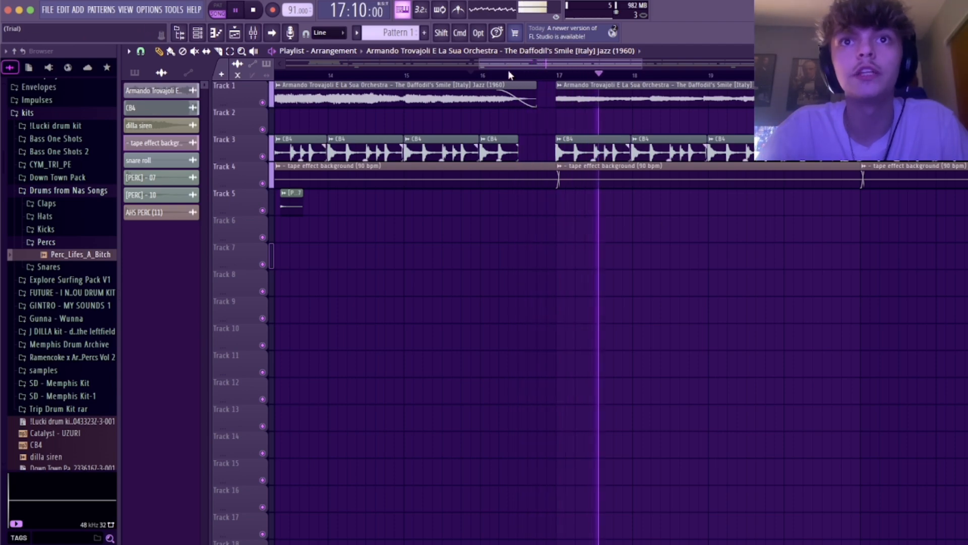
click(458, 75)
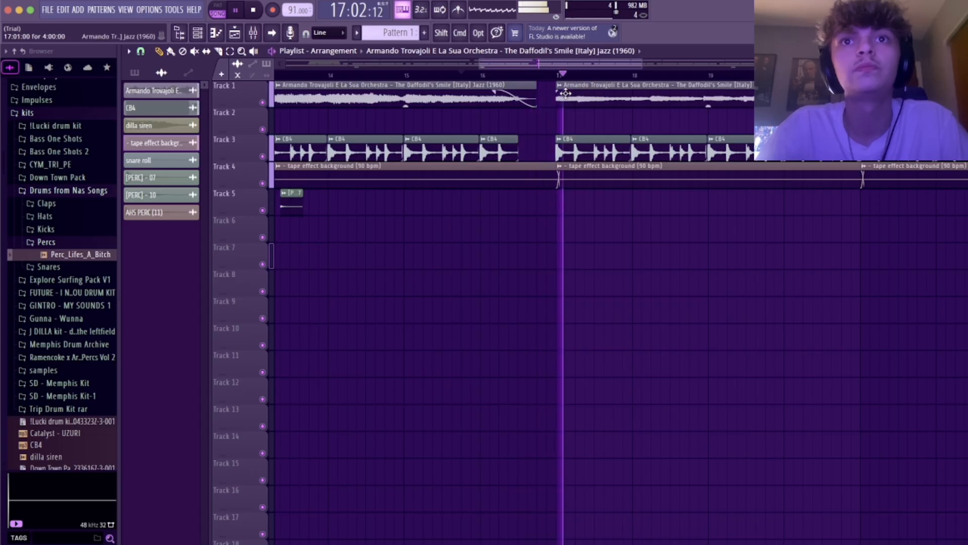
Lengthen the fade-out of the Daffodil's Smile clip before bar 17 to about 1.85 seconds and replay it
drag(487, 93, 483, 94)
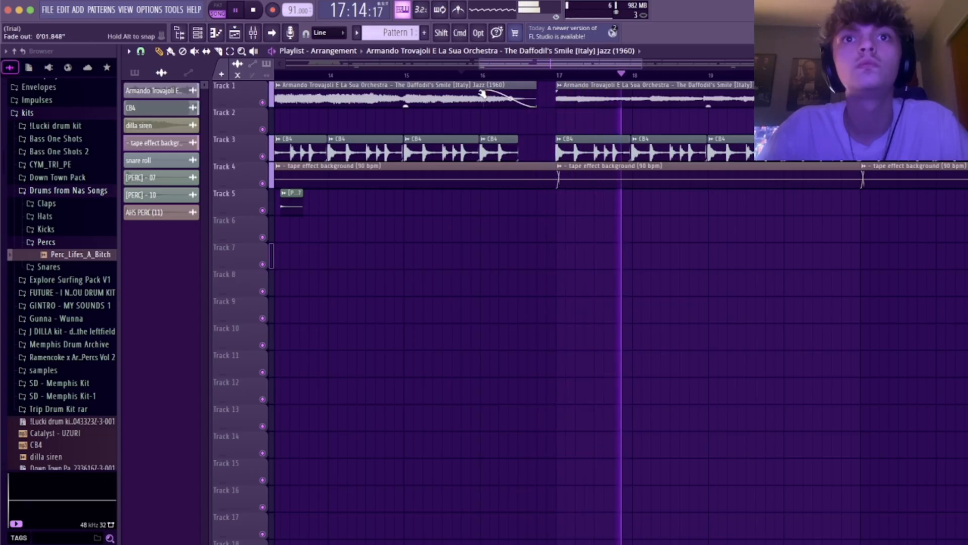
click(469, 79)
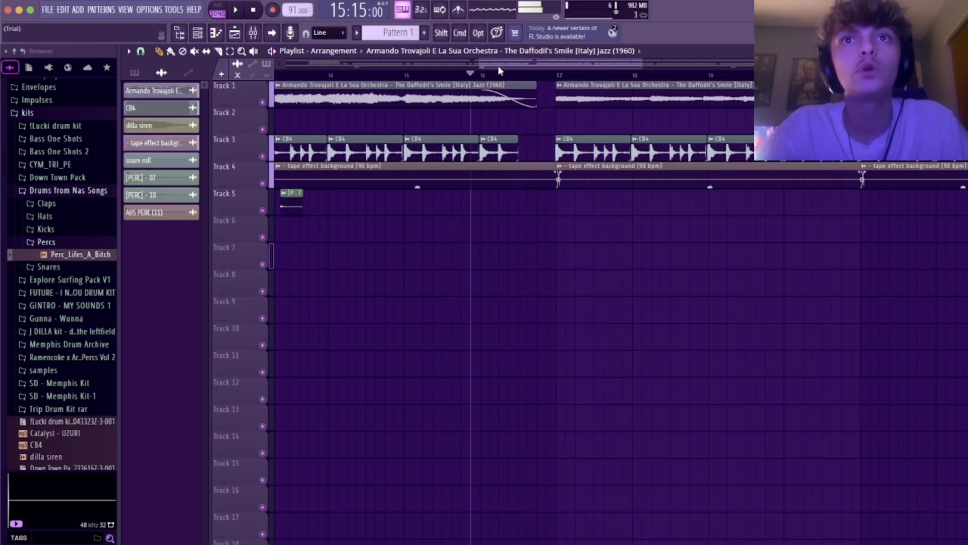
Delete the short CB4 clip before bar 21 and extend the preceding CB4 clip to fill the gap up to bar 21
mouse_move(517, 65)
mouse_down()
mouse_move(491, 65)
mouse_move(558, 64)
mouse_move(511, 71)
mouse_move(528, 72)
mouse_up()
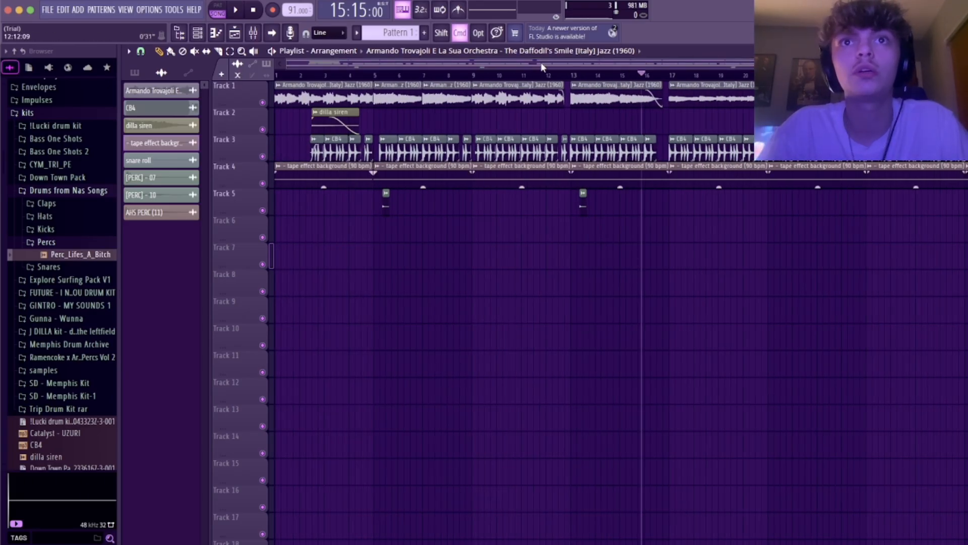
drag(540, 62, 673, 69)
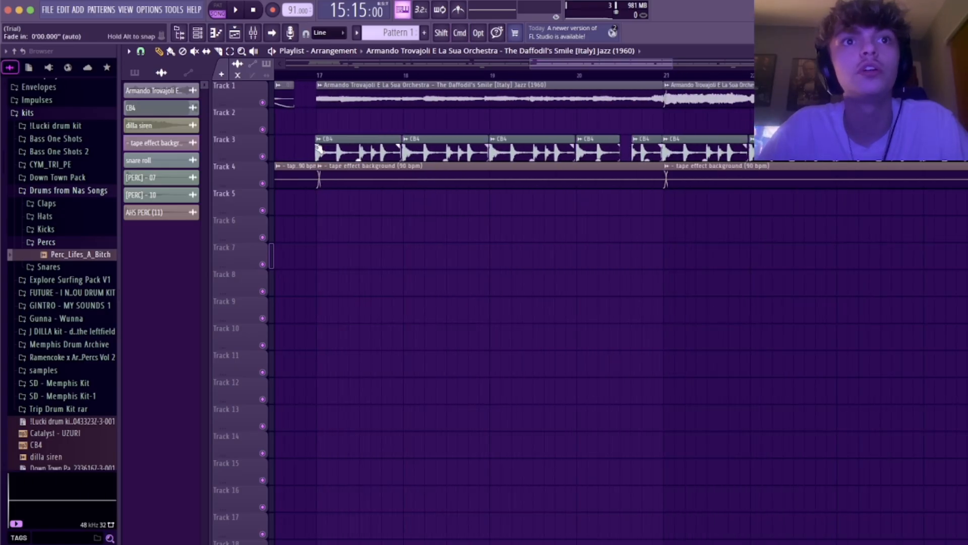
click(405, 76)
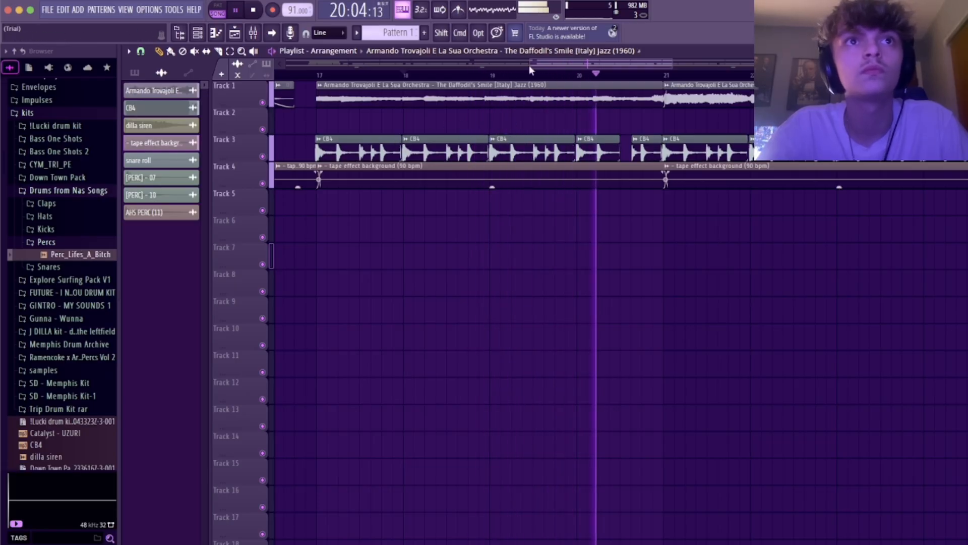
drag(557, 64, 583, 63)
right_click(501, 150)
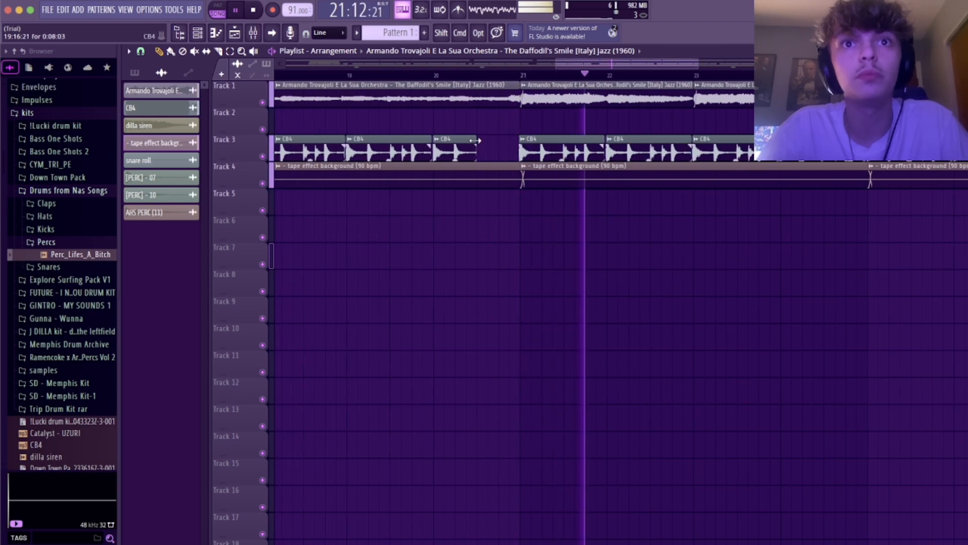
drag(474, 141, 520, 140)
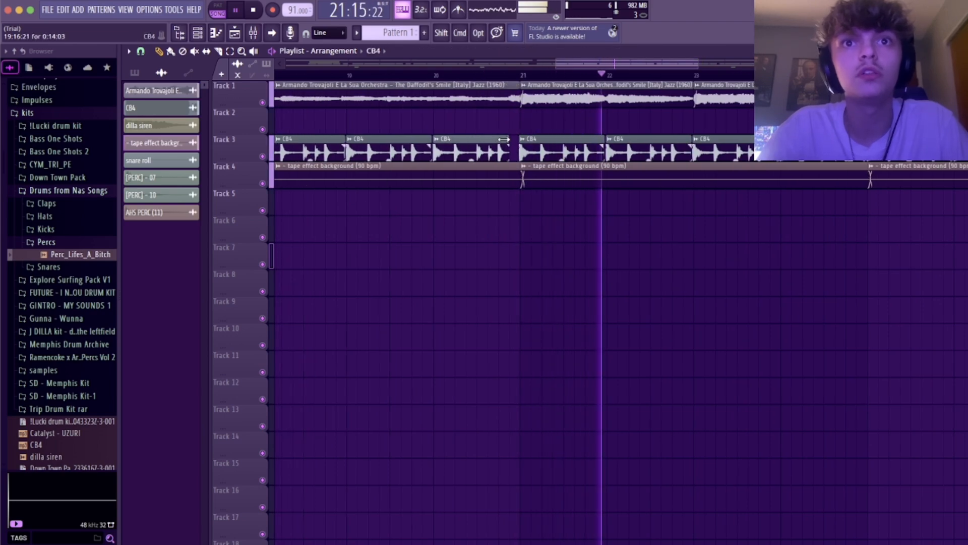
click(472, 75)
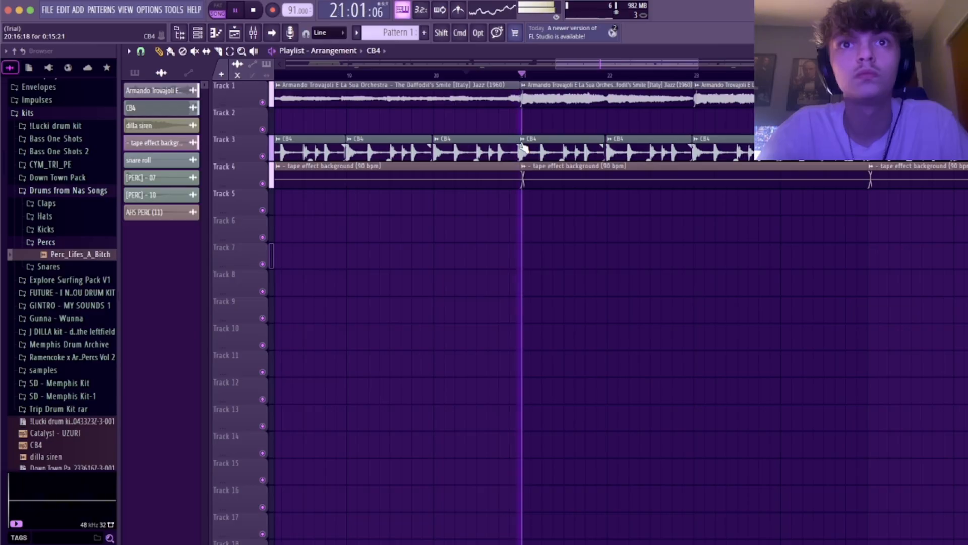
Place a CB4 clip on Track 5 at 22:07:00, trim it to its first drum hit, and audition it
drag(579, 60, 596, 59)
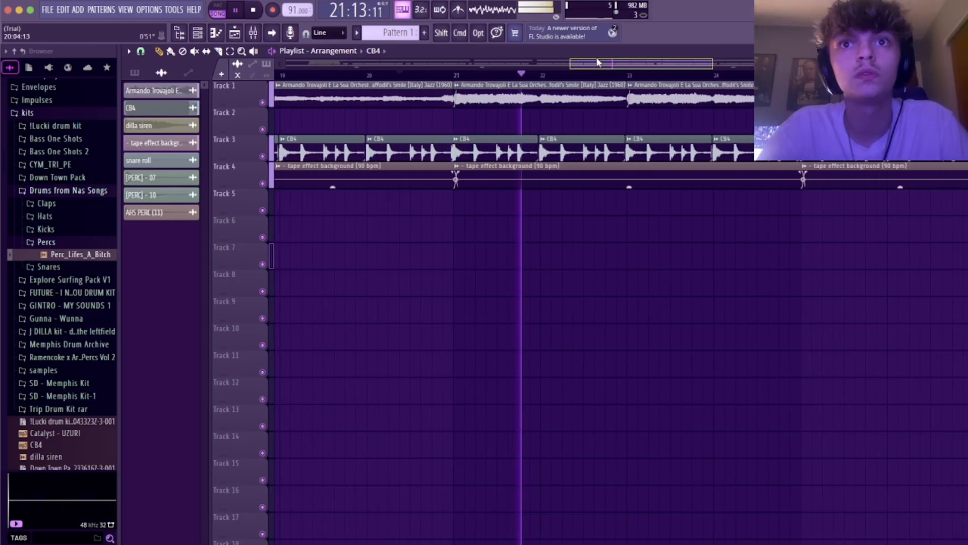
click(560, 204)
drag(559, 205, 548, 205)
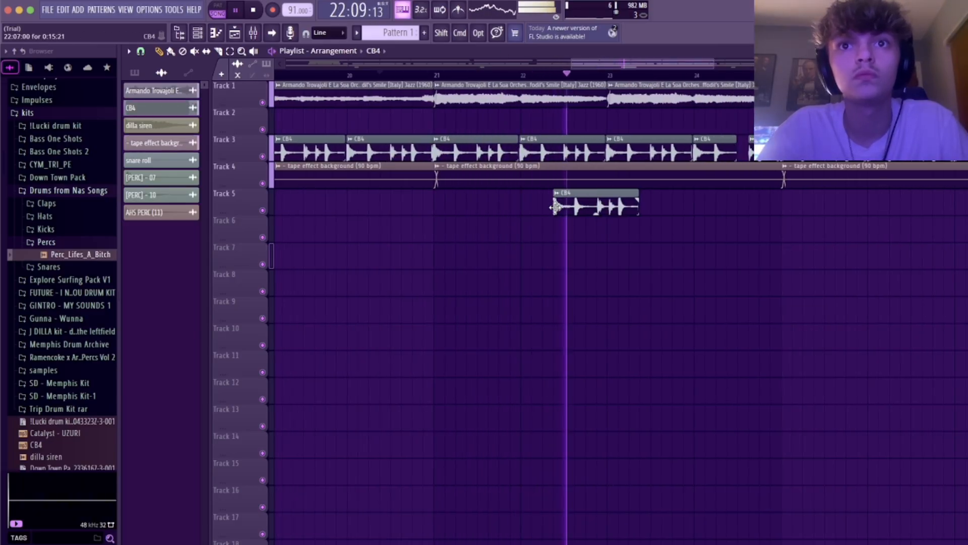
drag(639, 194, 564, 204)
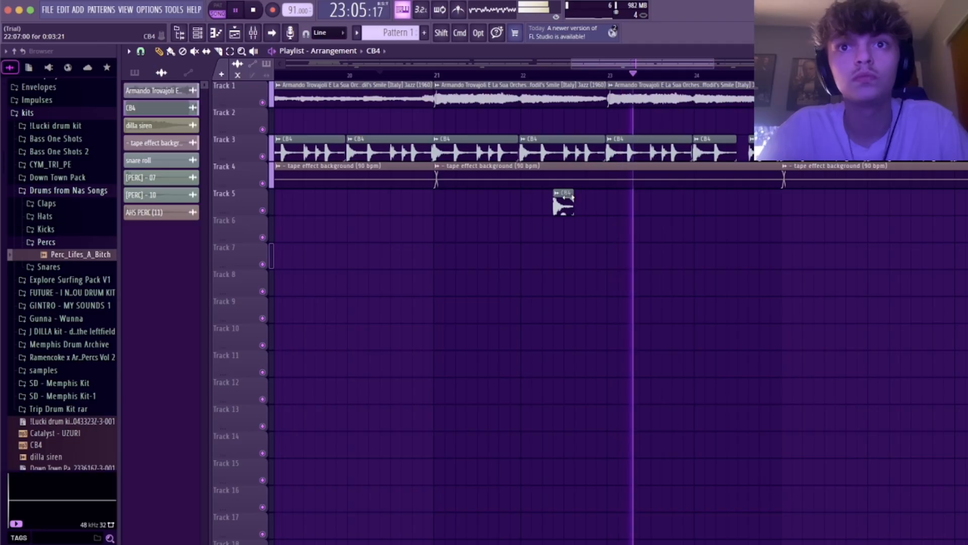
click(537, 75)
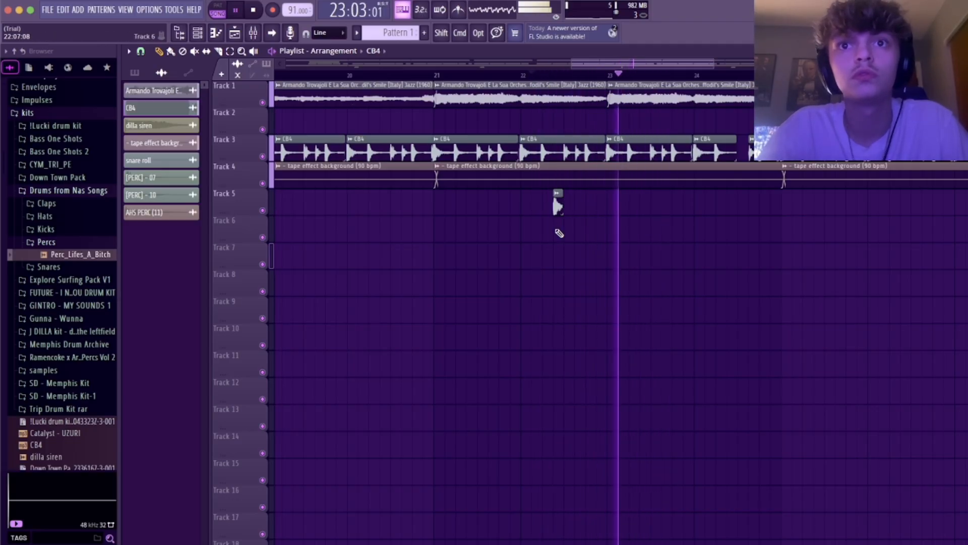
click(542, 75)
drag(594, 66, 626, 68)
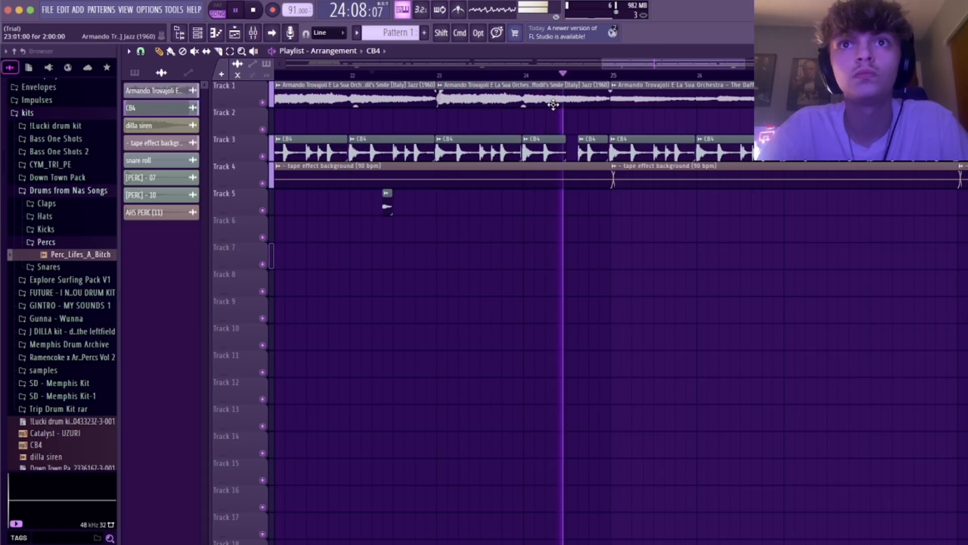
Audition the rest of the arrangement through bar 30 and duplicate all of its clips after the last section
drag(620, 67, 669, 67)
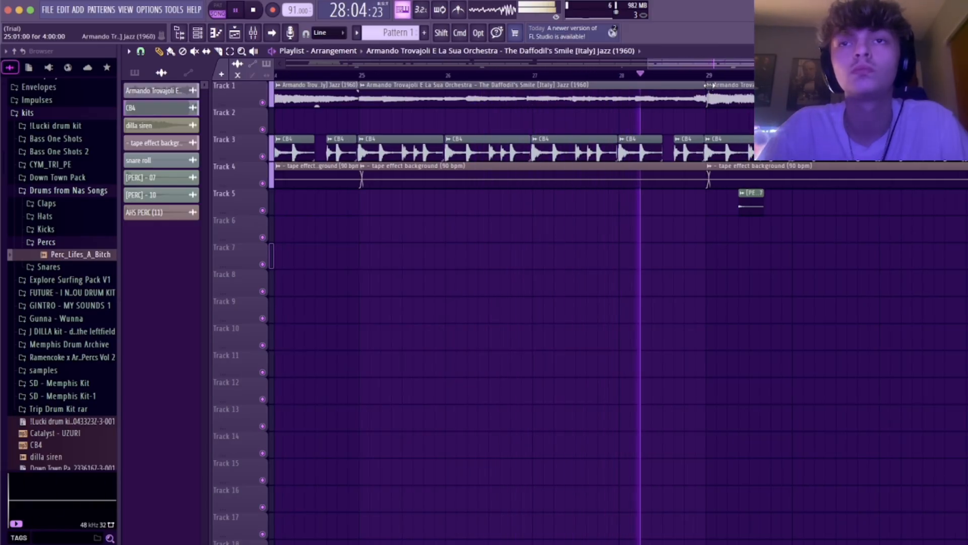
drag(660, 62, 711, 65)
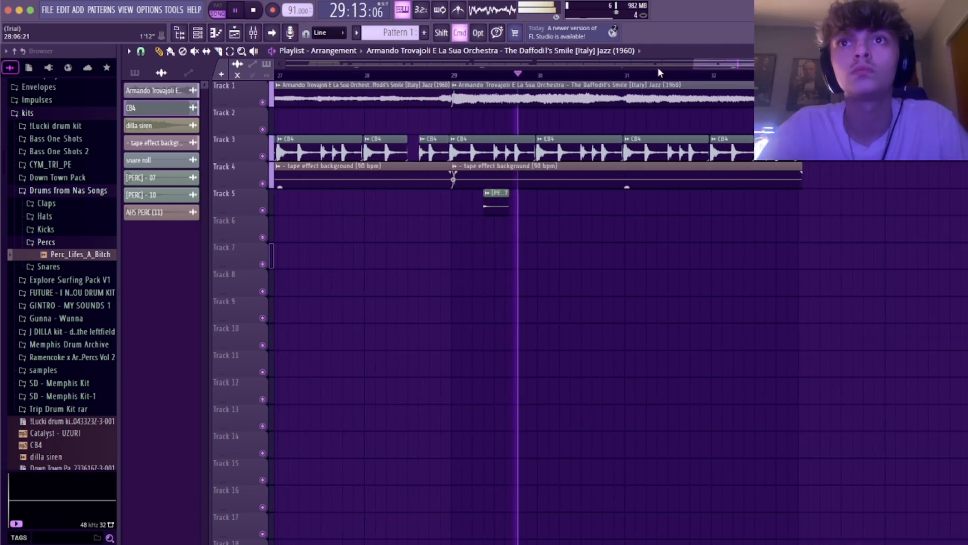
scroll(404, 103, down, 5)
scroll(405, 104, down, 3)
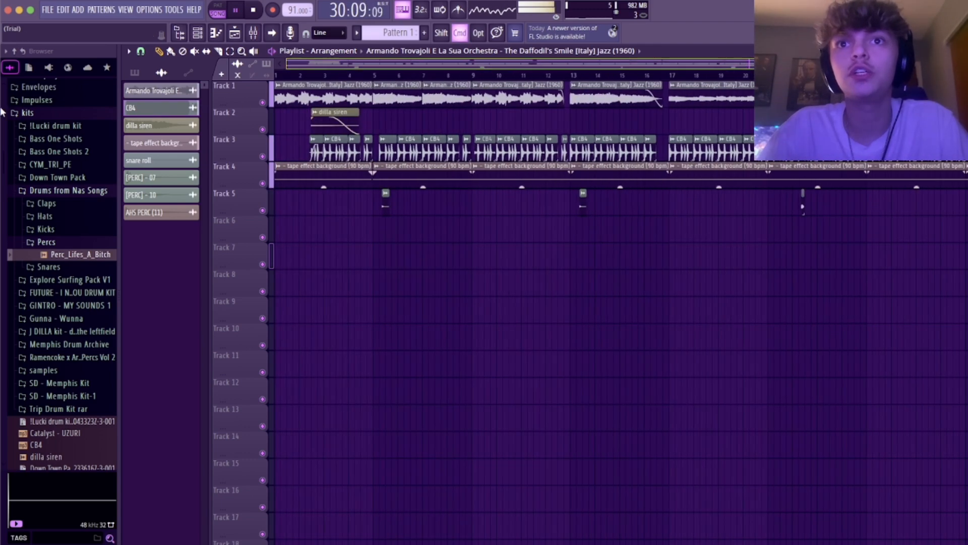
key(space)
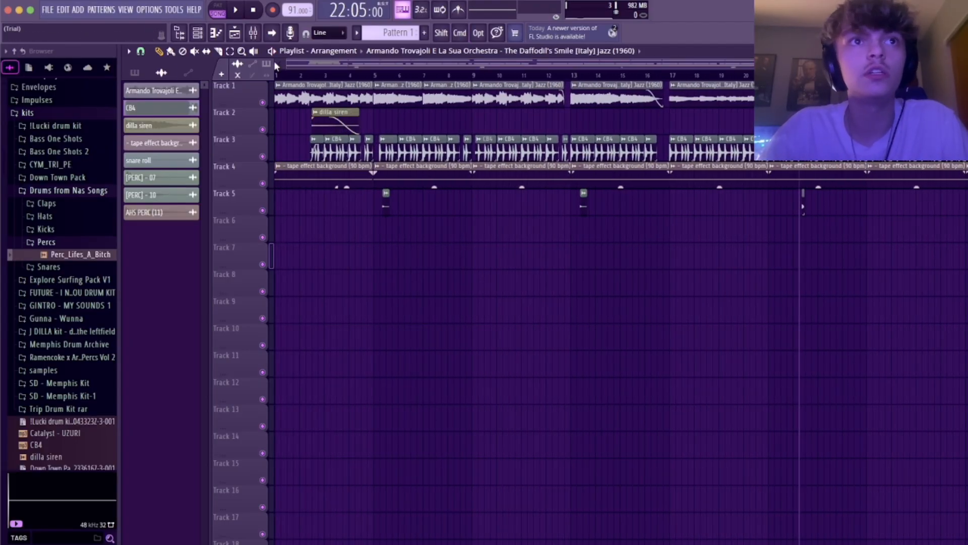
key(super+a)
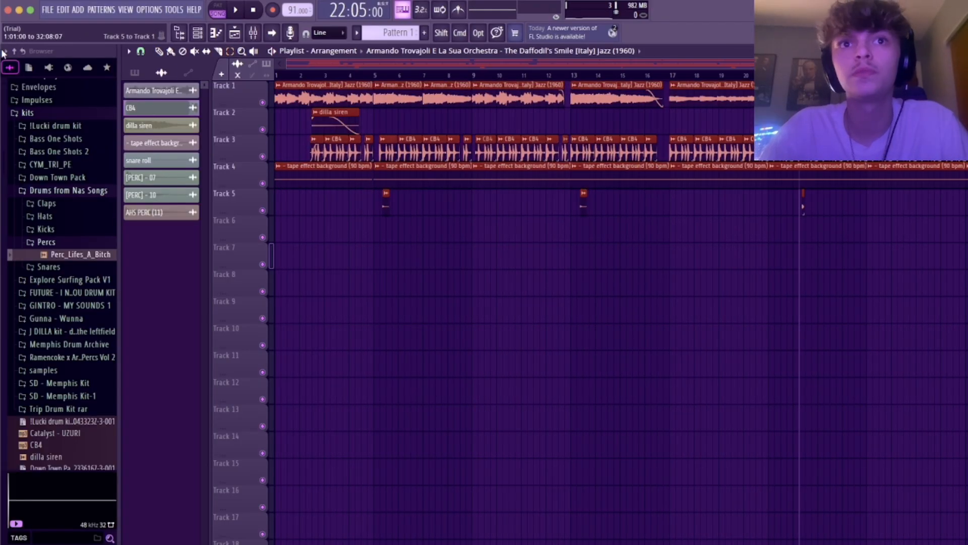
key(super+b)
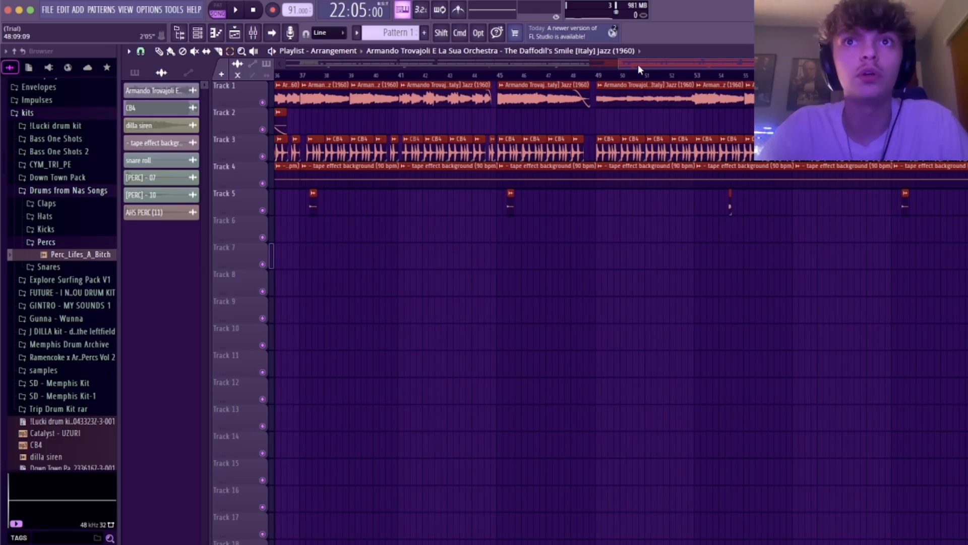
drag(638, 64, 489, 83)
super+click(603, 209)
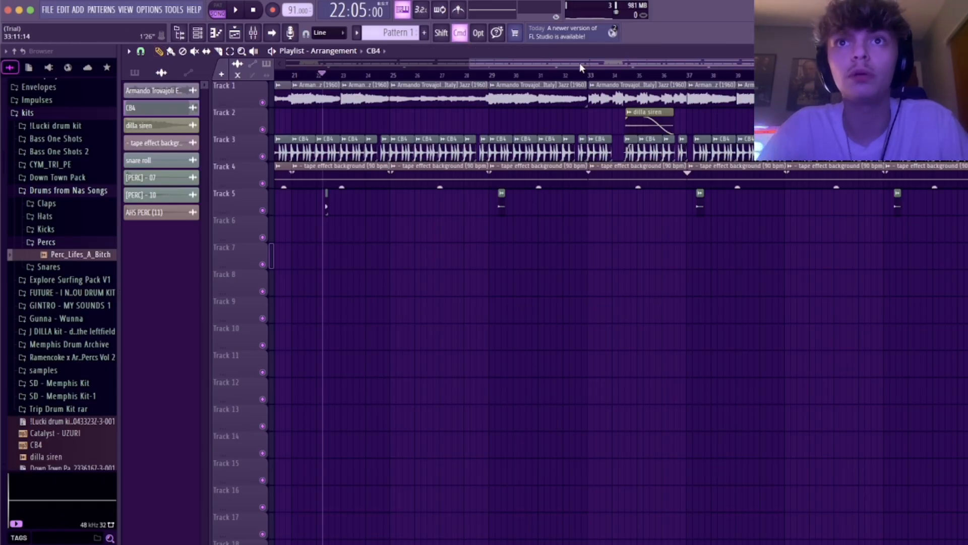
drag(579, 63, 628, 63)
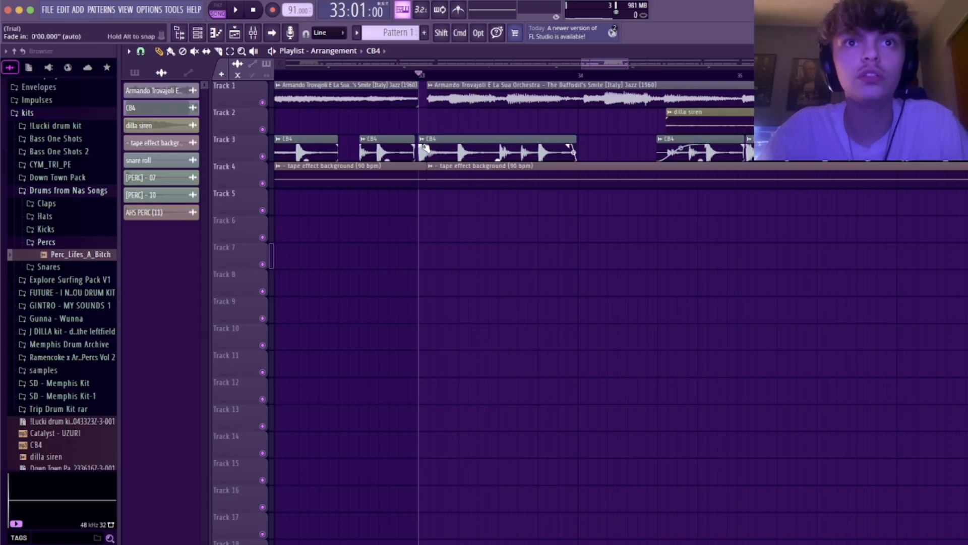
drag(436, 142, 445, 139)
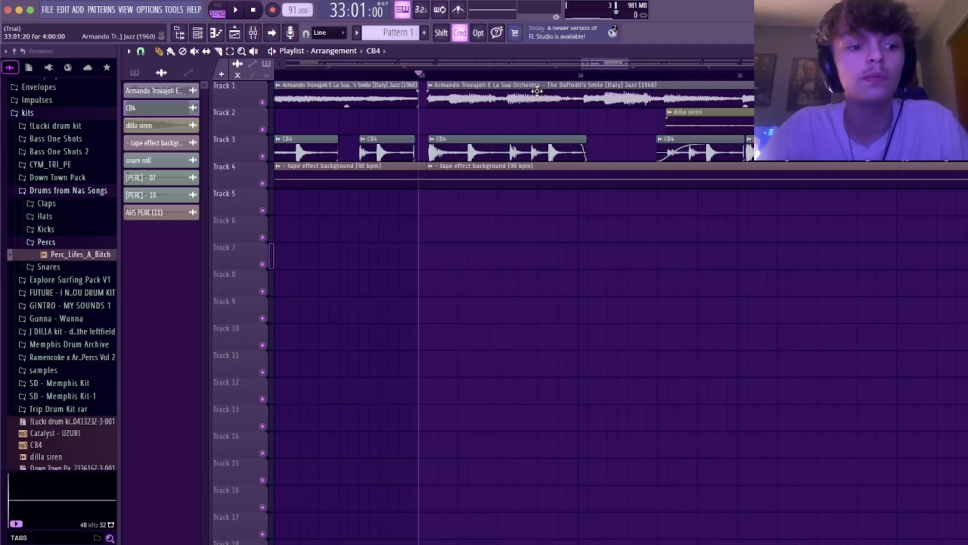
key(super+z)
key(super+z)
key(super+z)
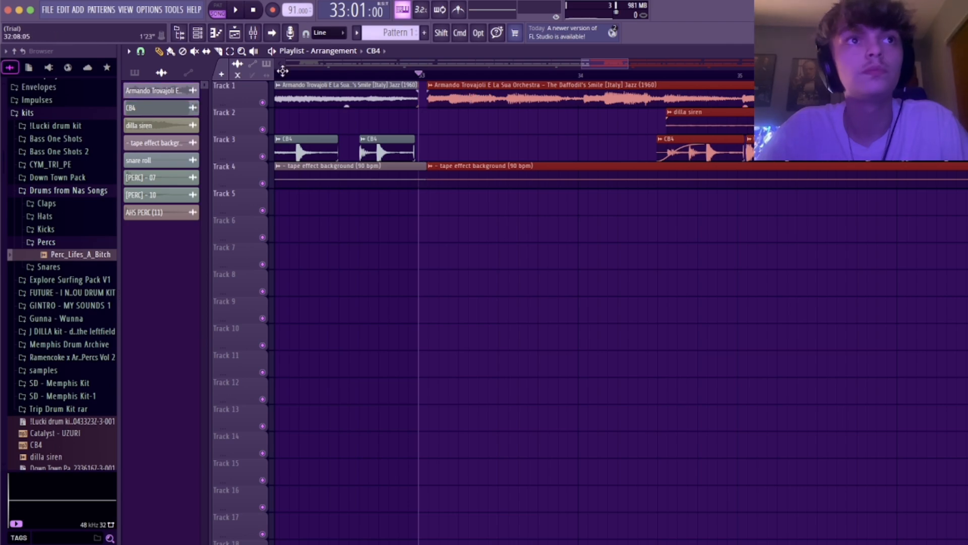
Change the snap setting, move the duplicated clips earlier to start exactly at bar 33, and deselect them
click(139, 52)
click(168, 103)
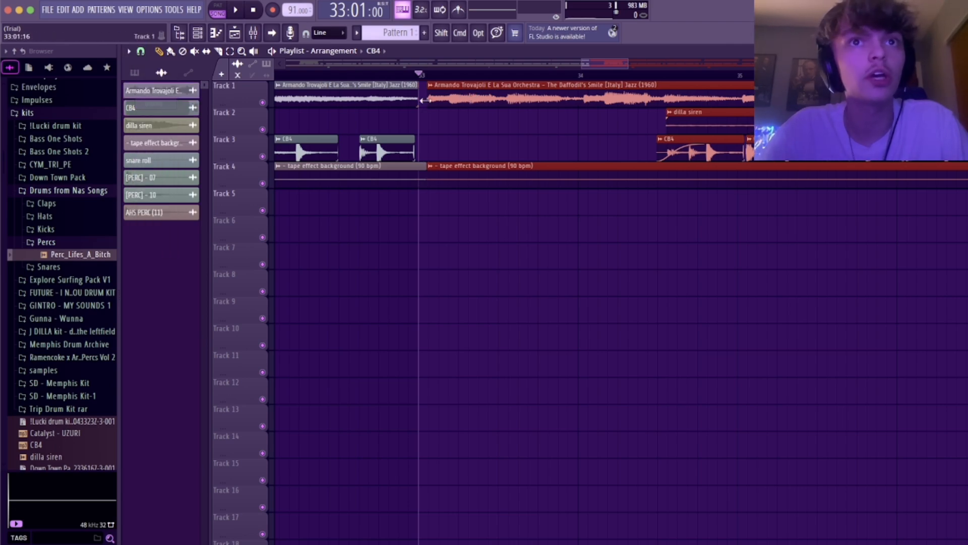
drag(452, 97, 444, 98)
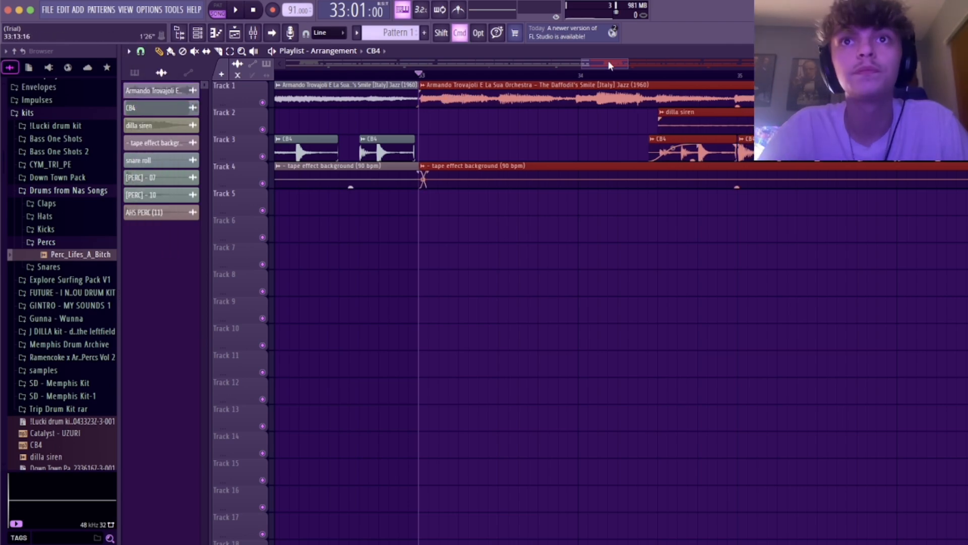
scroll(590, 66, up, 9)
drag(617, 96, 613, 96)
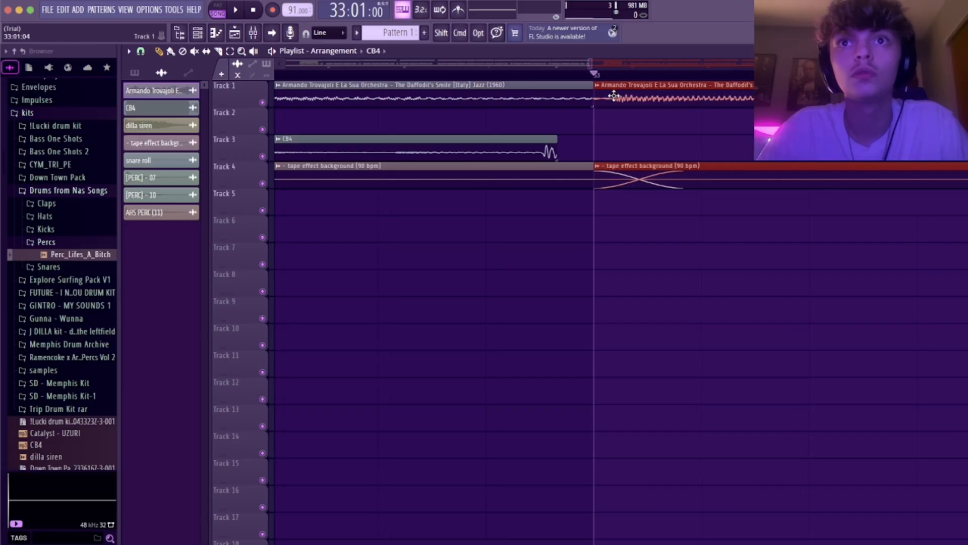
scroll(585, 65, down, 8)
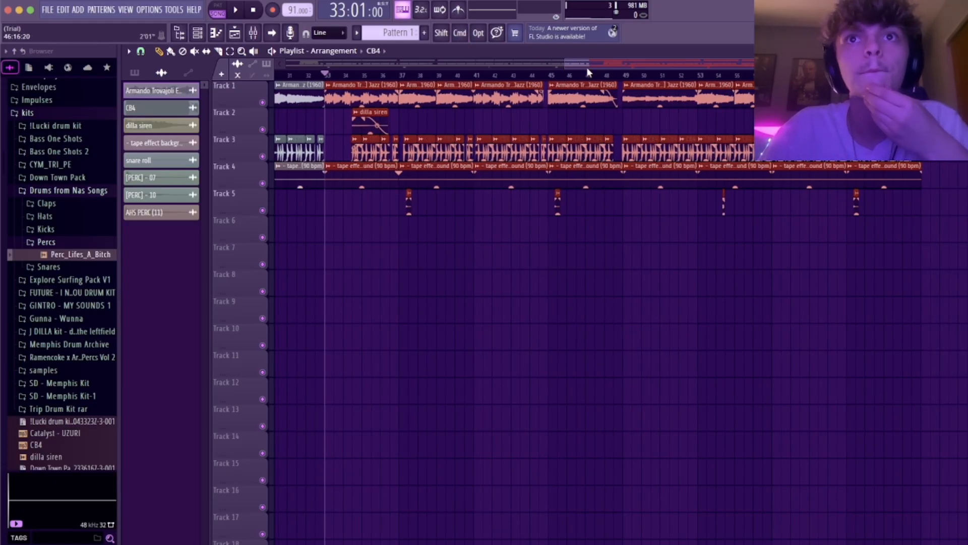
drag(589, 65, 515, 66)
key(super+d)
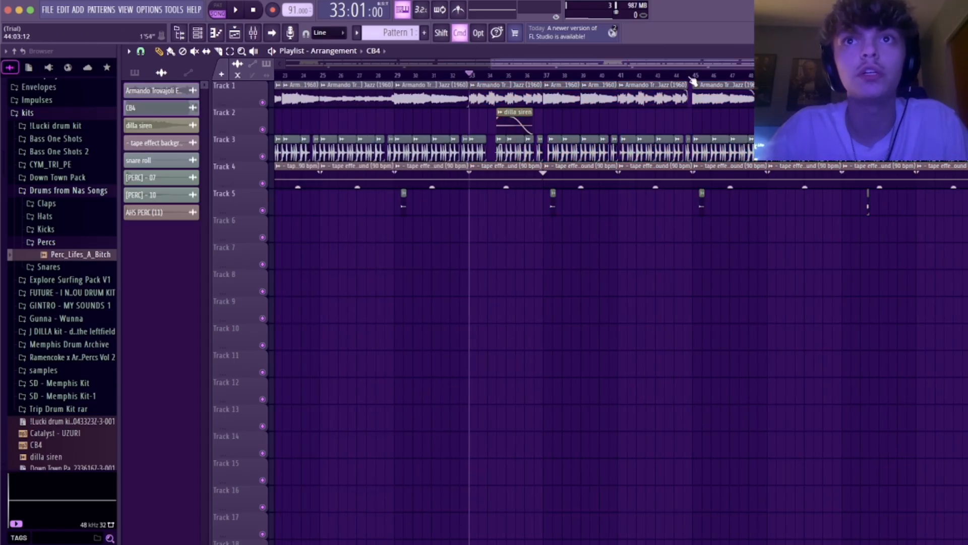
Align the CB4 clip on Track 3 with the start of bar 33, extend the preceding CB4 clip to meet it, and audition the transition
mouse_move(591, 66)
mouse_down()
mouse_move(631, 66)
mouse_move(596, 65)
mouse_up()
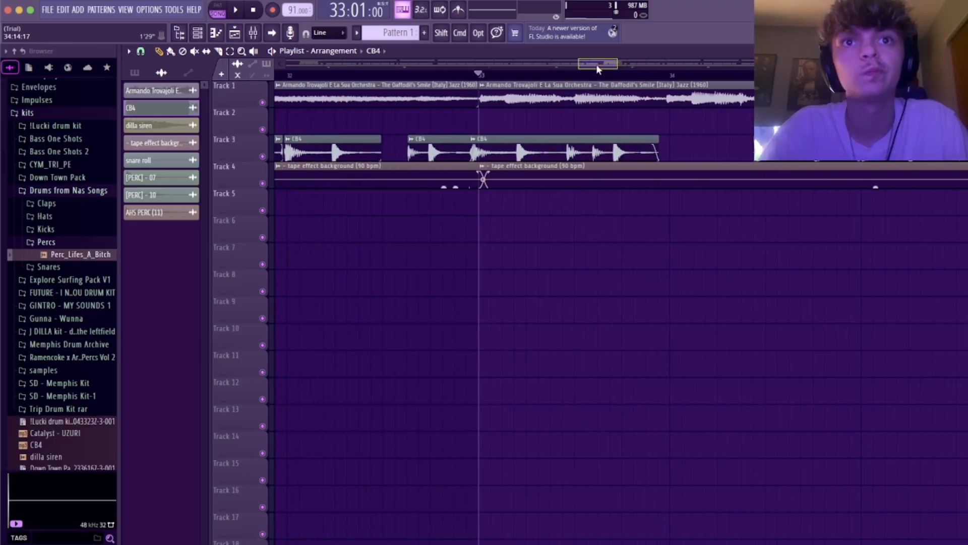
mouse_move(581, 137)
mouse_down()
mouse_move(609, 140)
mouse_move(570, 141)
mouse_up()
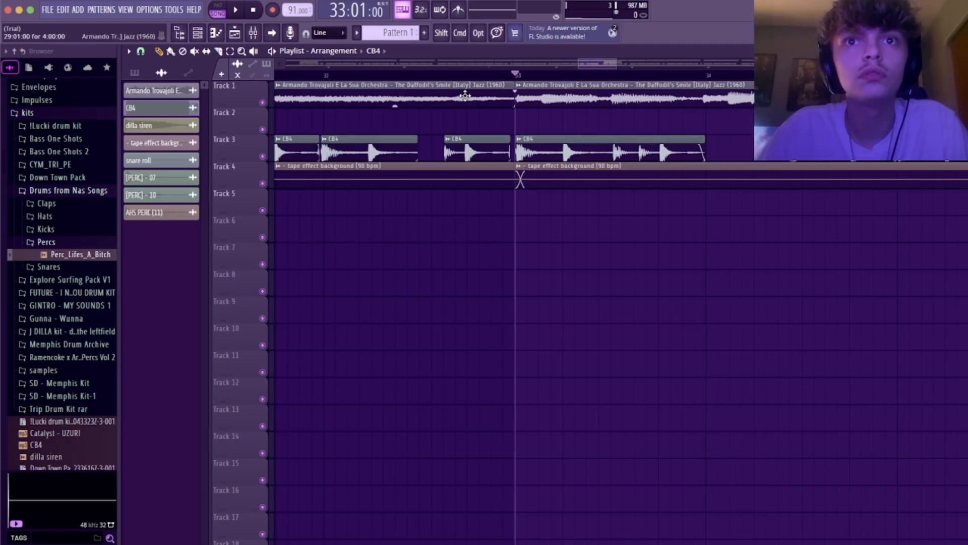
key(space)
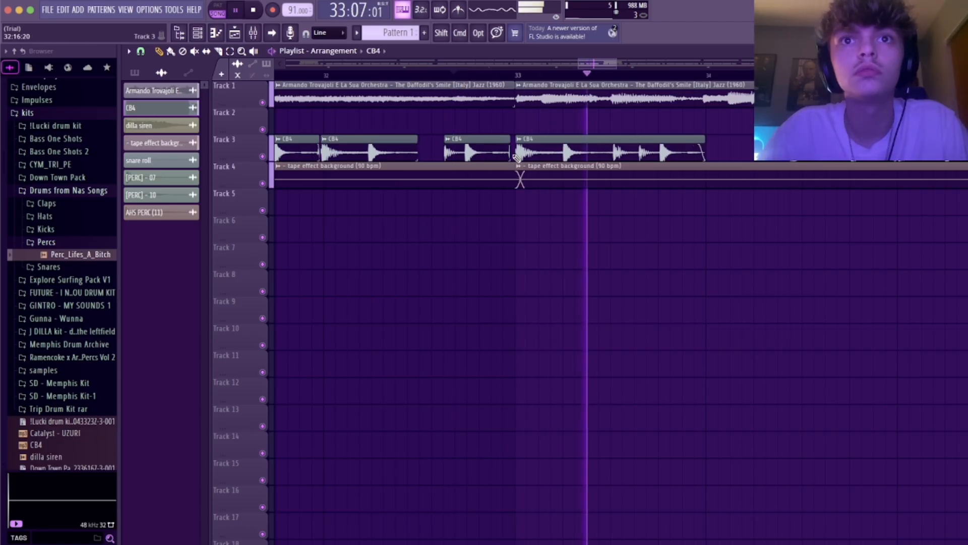
click(498, 75)
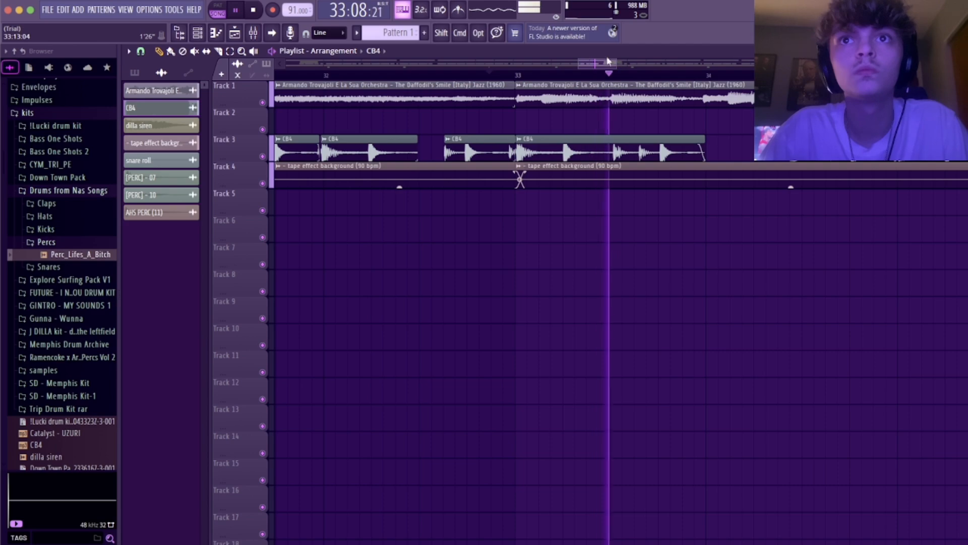
drag(601, 63, 609, 65)
key(space)
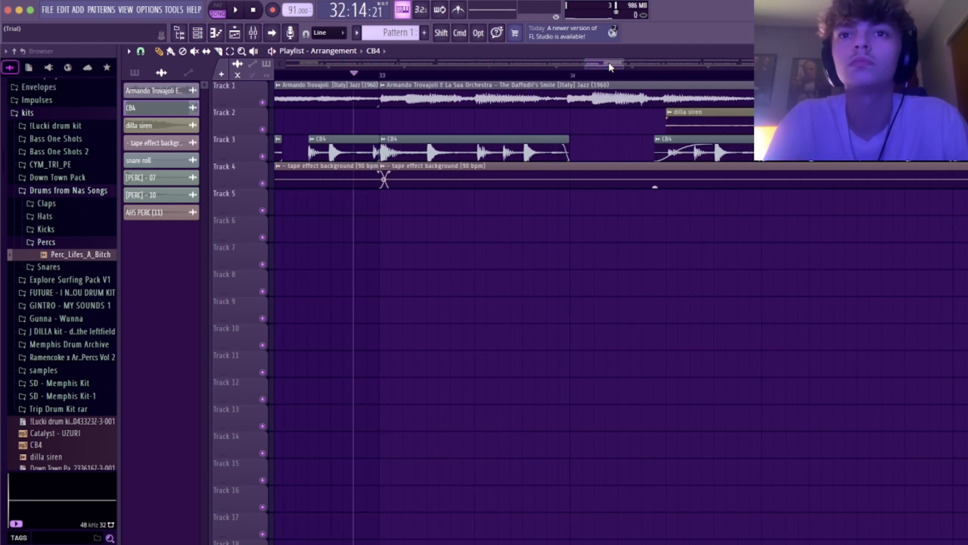
key(space)
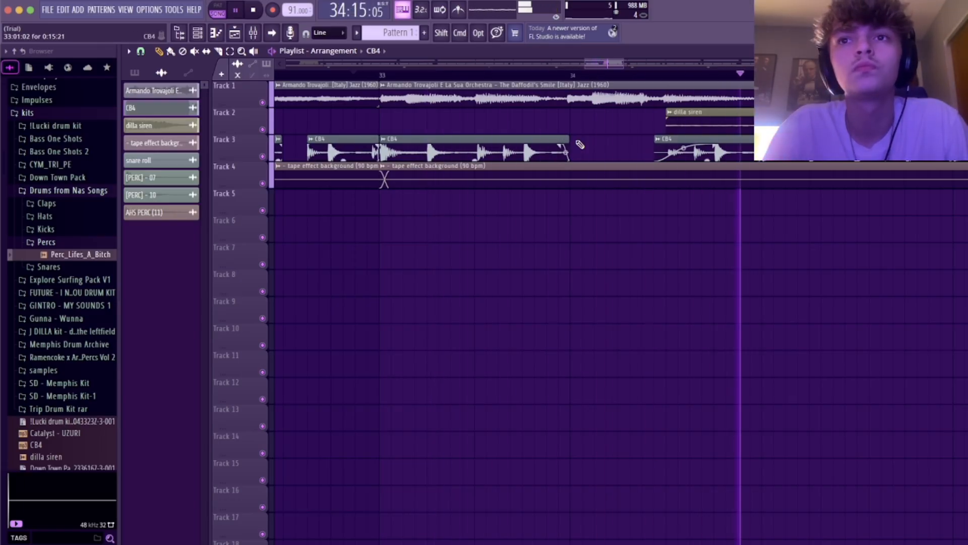
Replace the faded-in CB4 clip below the start of the dilla siren with a CB4 clip at bar 34, and audition it
right_click(702, 143)
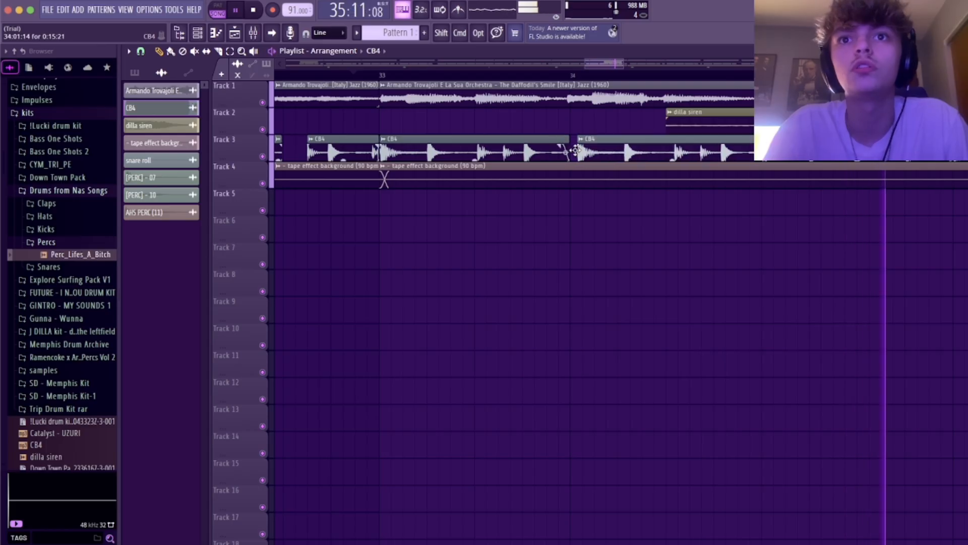
click(644, 149)
key(space)
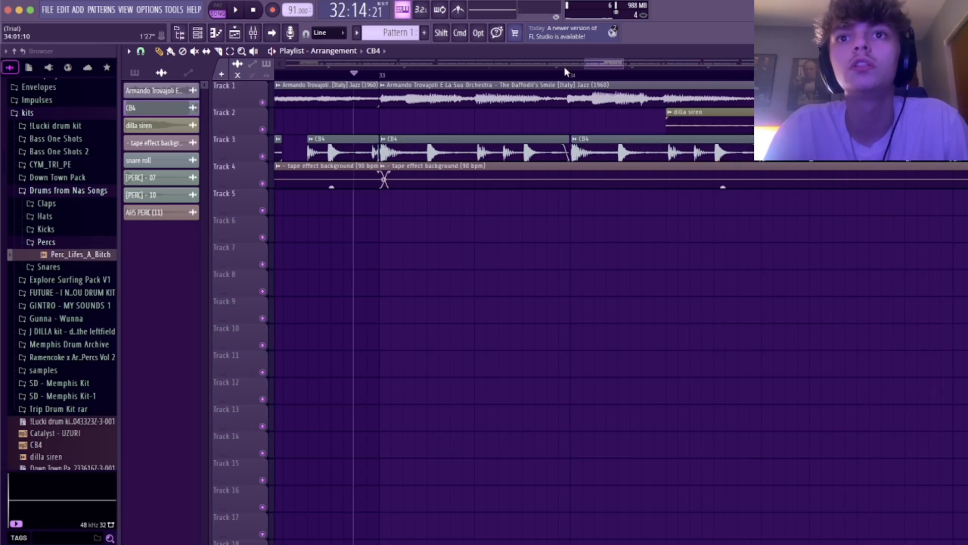
key(space)
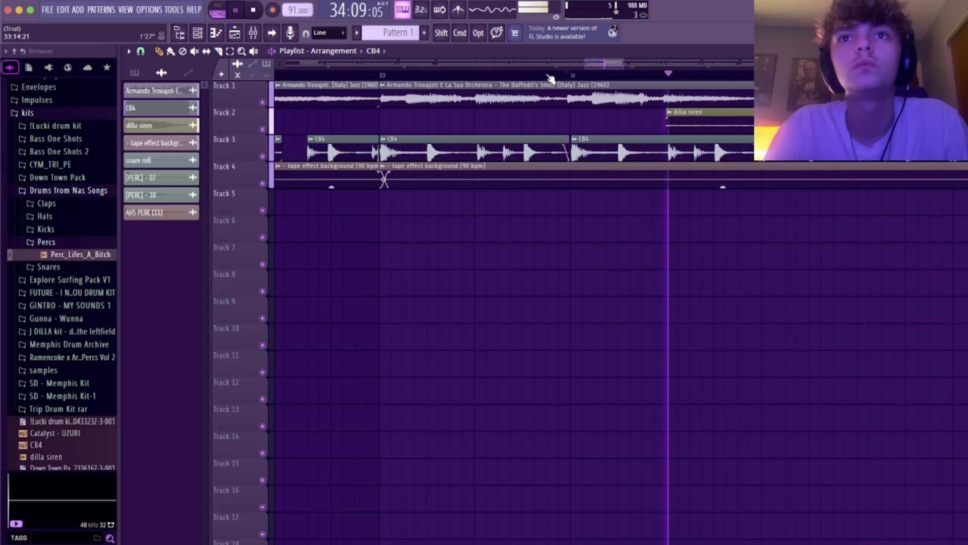
drag(600, 62, 826, 62)
drag(749, 63, 655, 64)
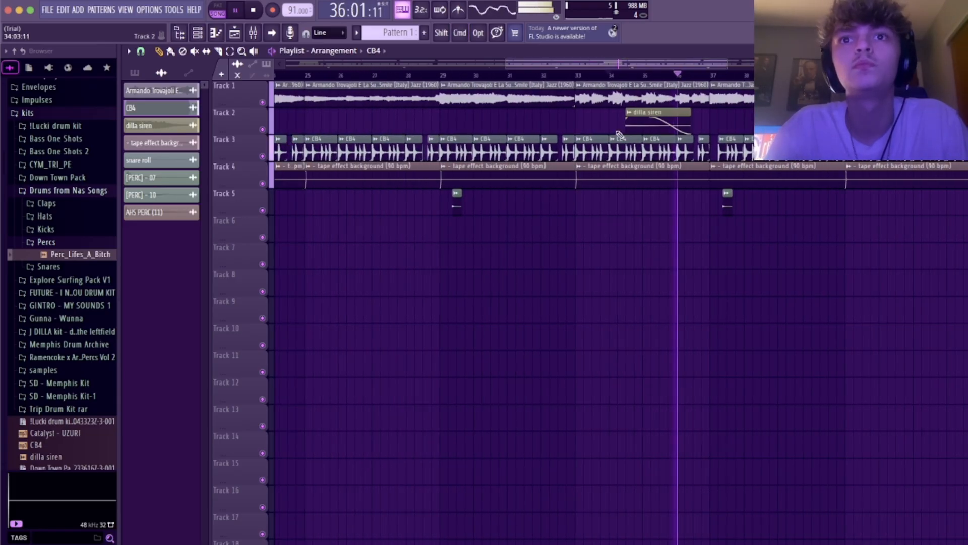
Replay the dilla siren section from bar 34 and look over the channel rack
click(198, 32)
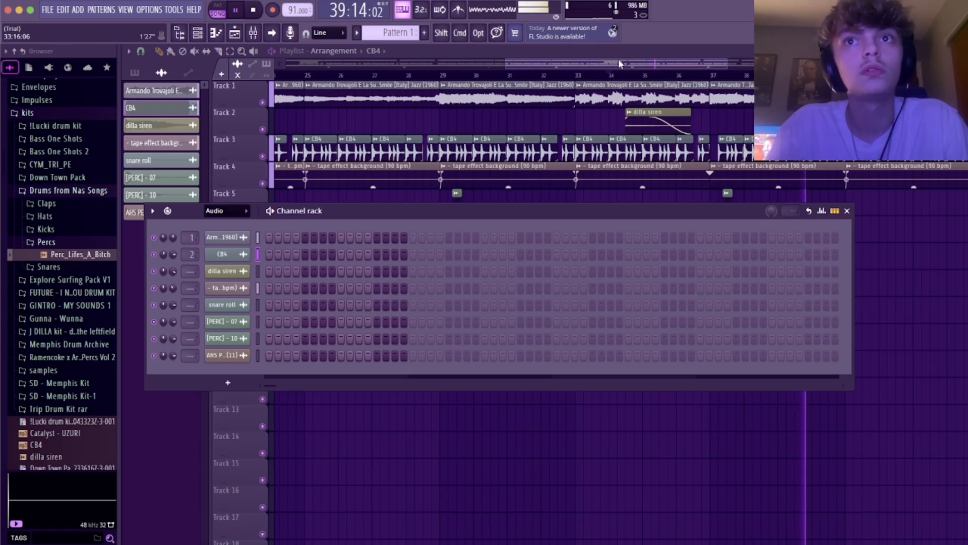
click(619, 73)
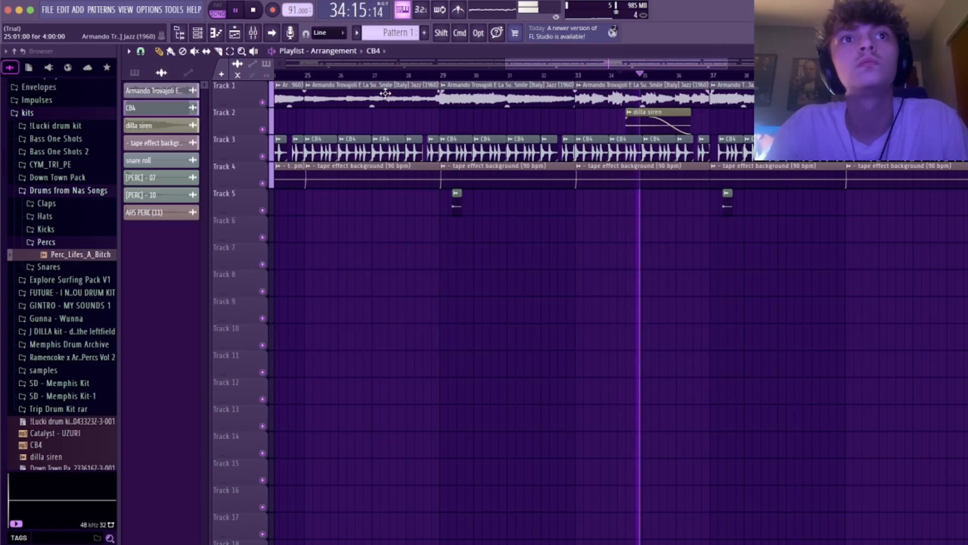
click(197, 33)
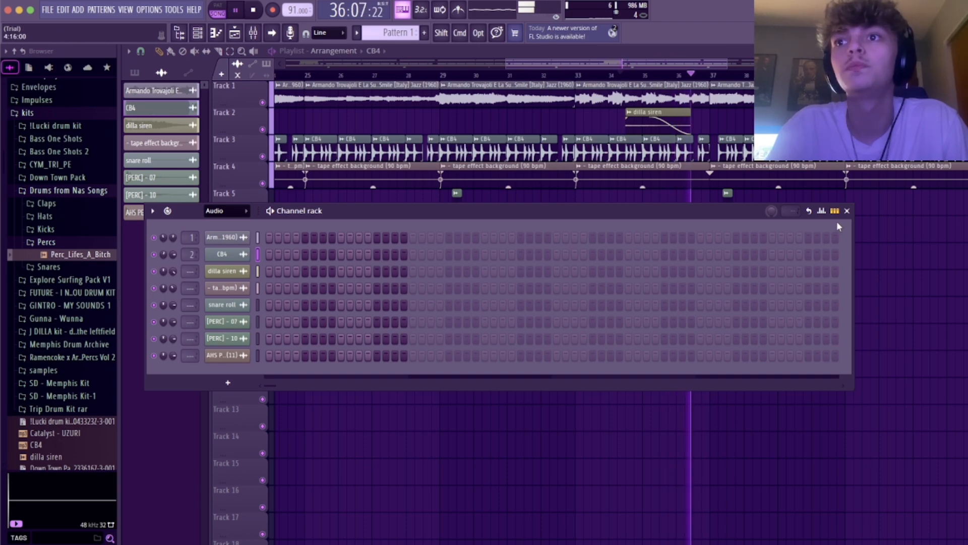
click(847, 211)
click(670, 95)
key(space)
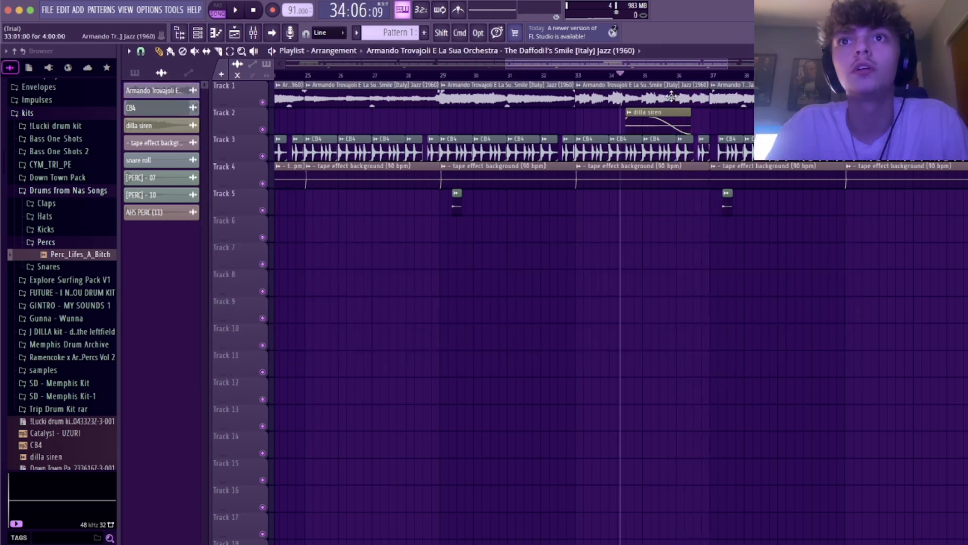
Set the Daffodil's Smile sample's time-stretching mode to Auto with a pitch shift of 0 cents, and replay the section
double_click(670, 96)
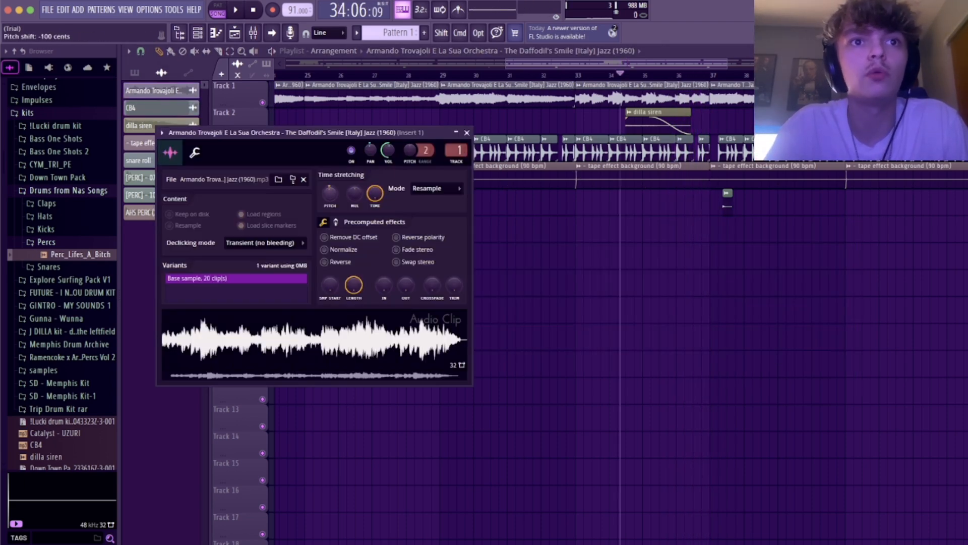
drag(329, 193, 329, 198)
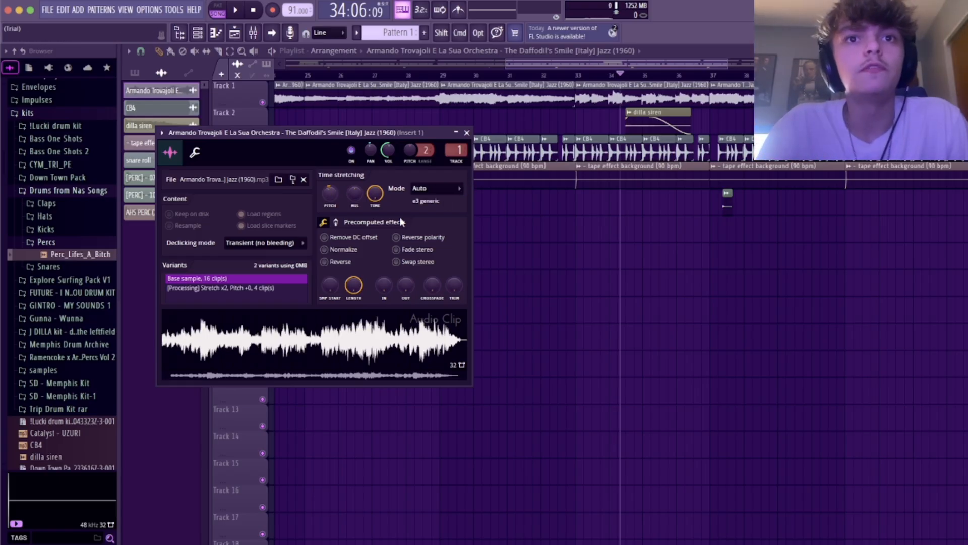
key(space)
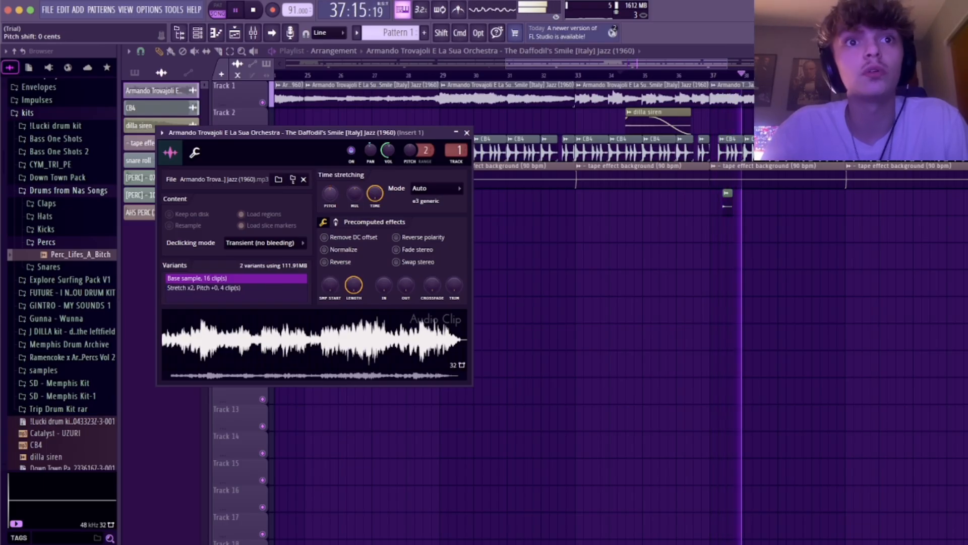
Try a pitch shift of +100 cents on the Daffodil's Smile sample and audition it
drag(330, 198, 331, 185)
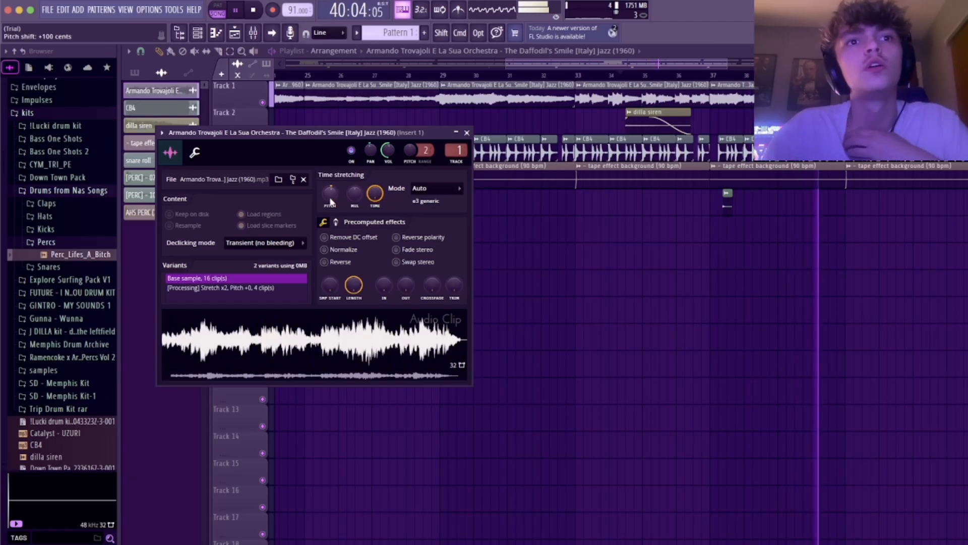
click(466, 133)
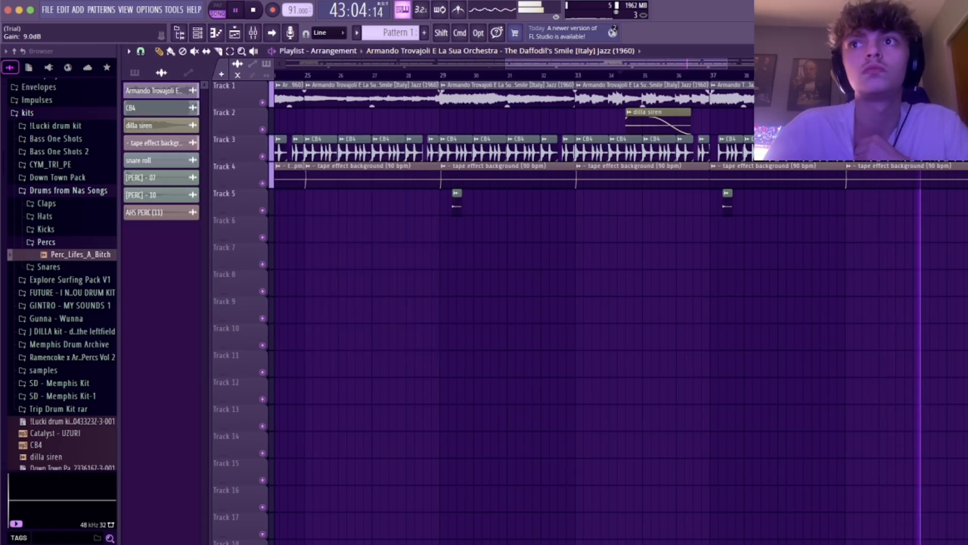
Reopen the Daffodil's Smile sample's settings and undo the latest changes to it
double_click(897, 96)
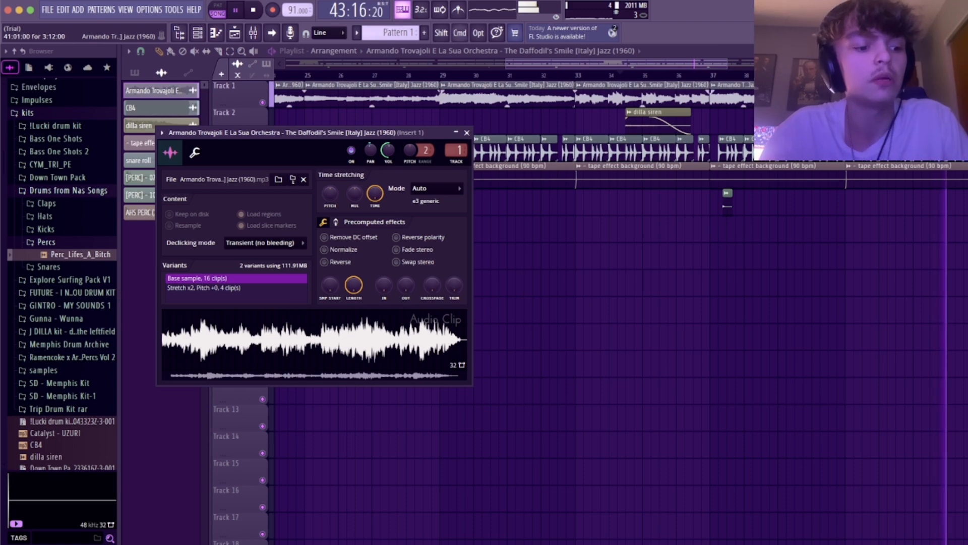
key(super+z)
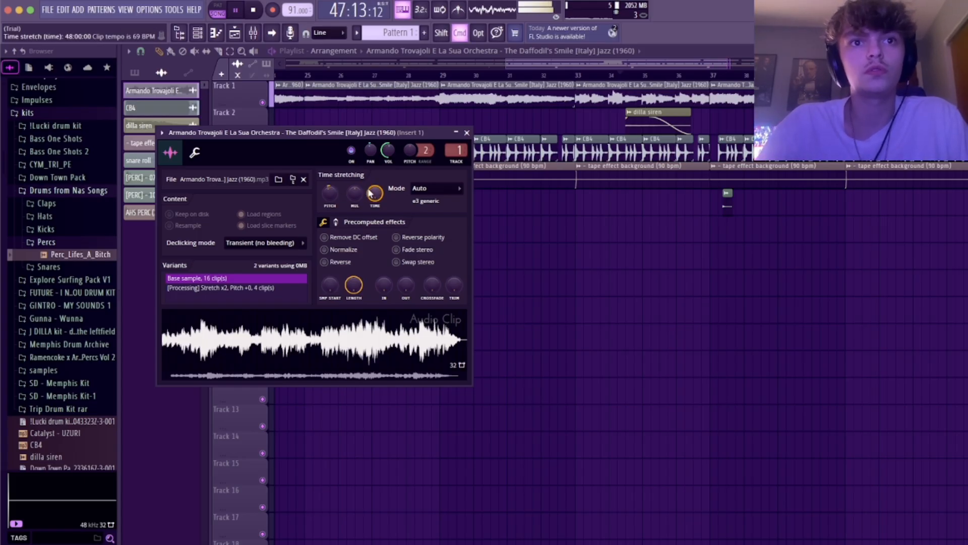
key(super+z)
click(467, 132)
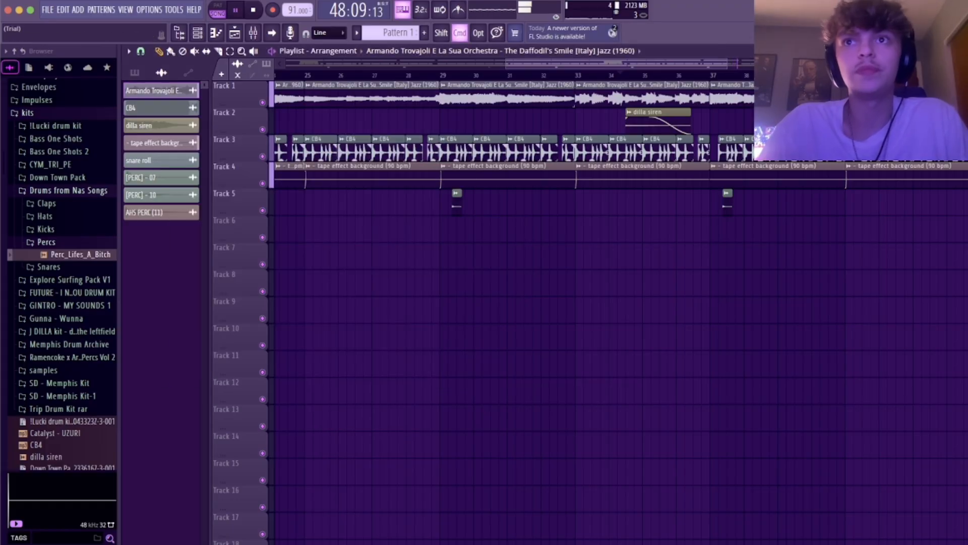
Stop playback and open the mixer to browse effects for an empty slot on Insert 1
scroll(459, 132, up, 4)
scroll(458, 132, down, 8)
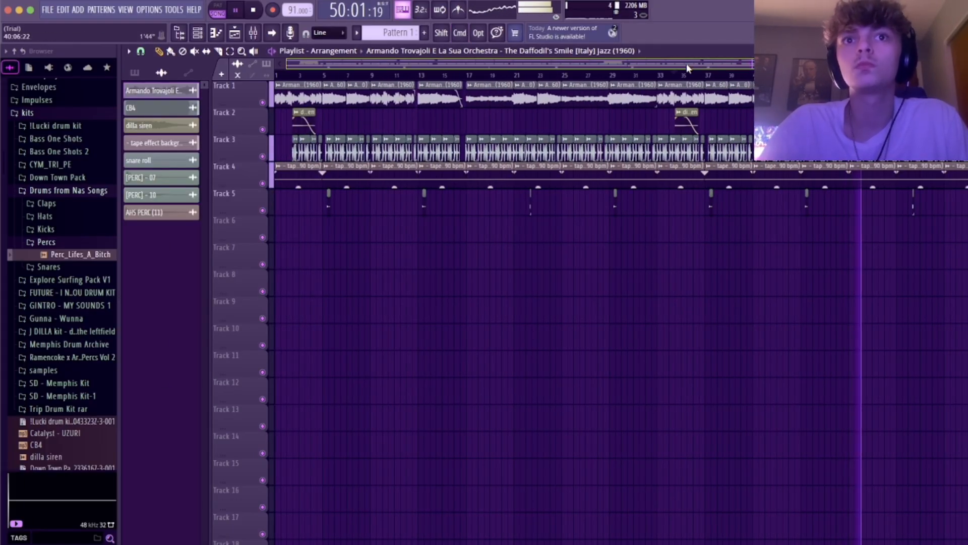
click(236, 10)
click(253, 32)
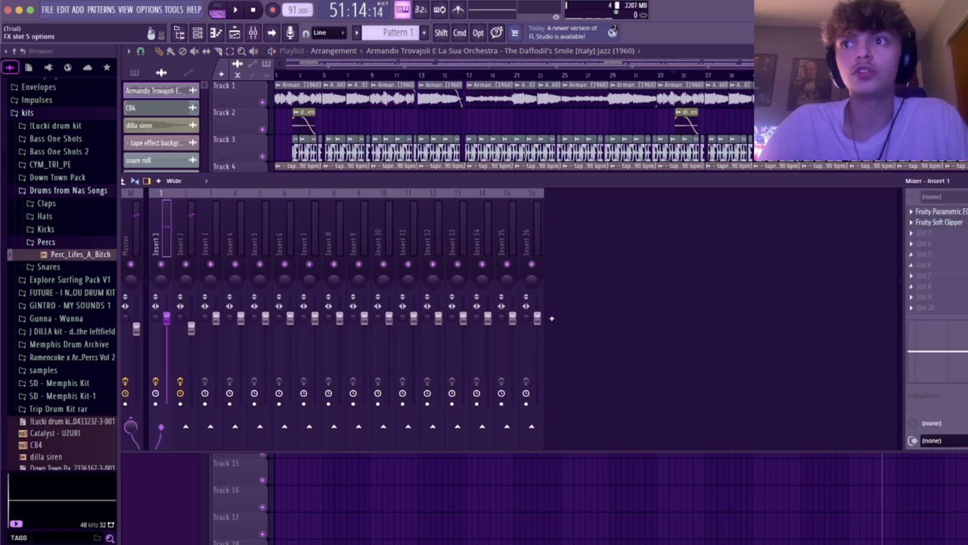
click(959, 236)
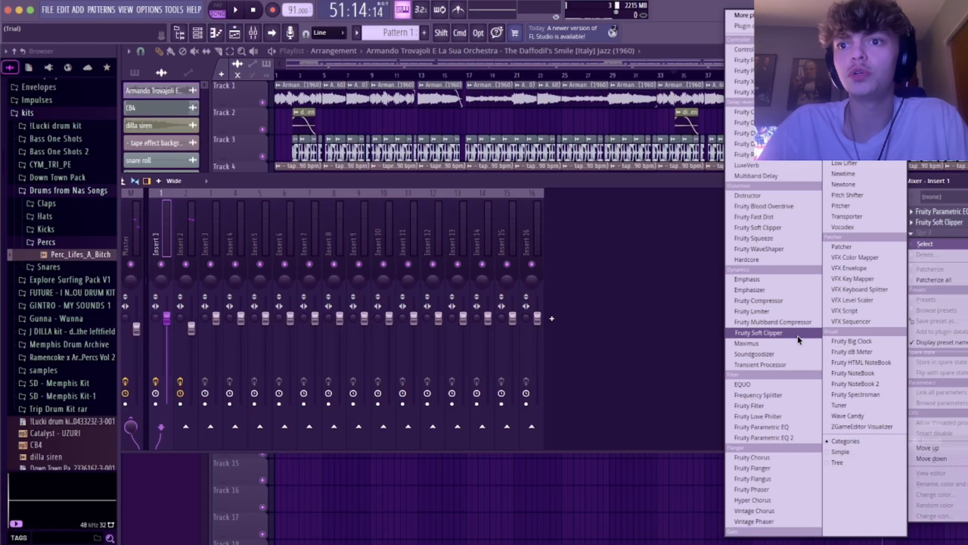
click(309, 173)
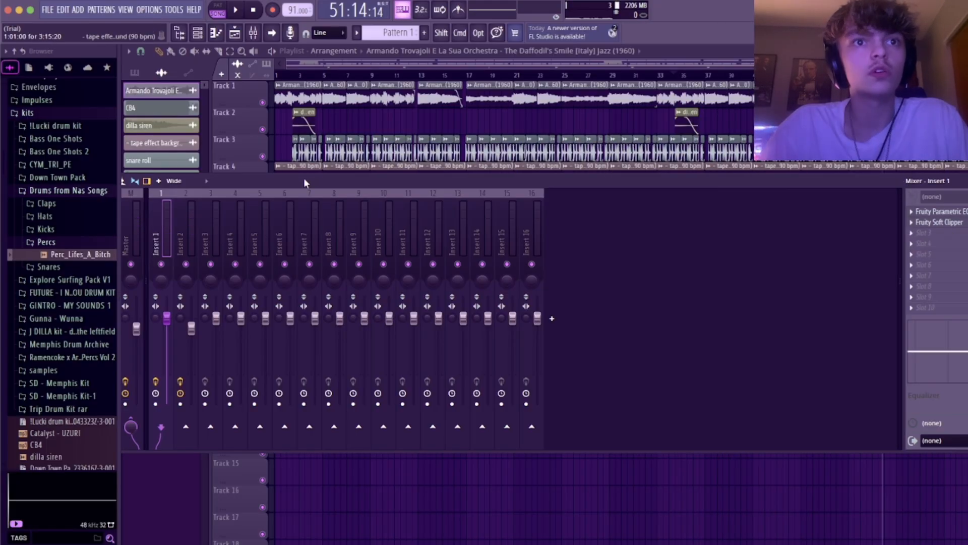
Load Fruity Stereo Enhancer into the fourth effect slot of the Master mixer track and audition it
drag(304, 177, 439, 173)
click(266, 225)
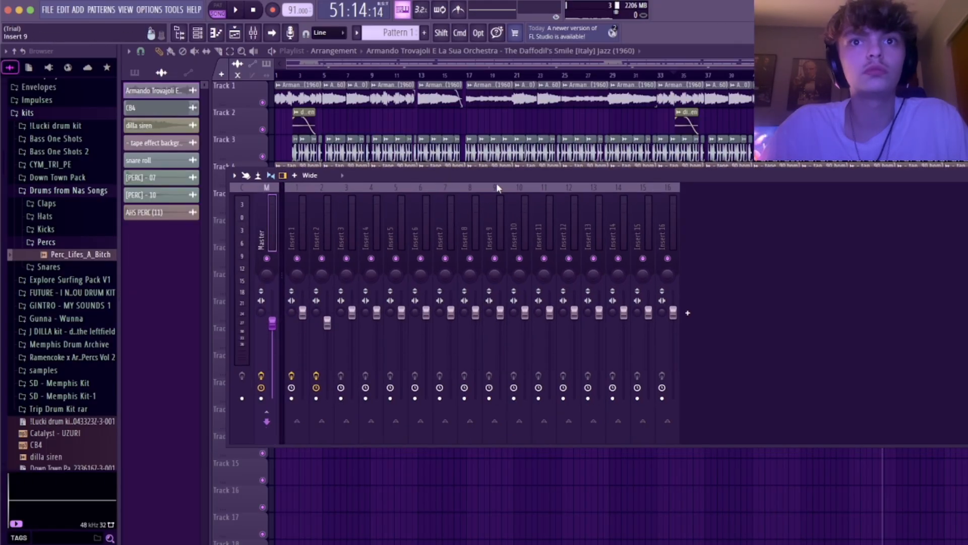
drag(496, 186, 234, 172)
click(793, 228)
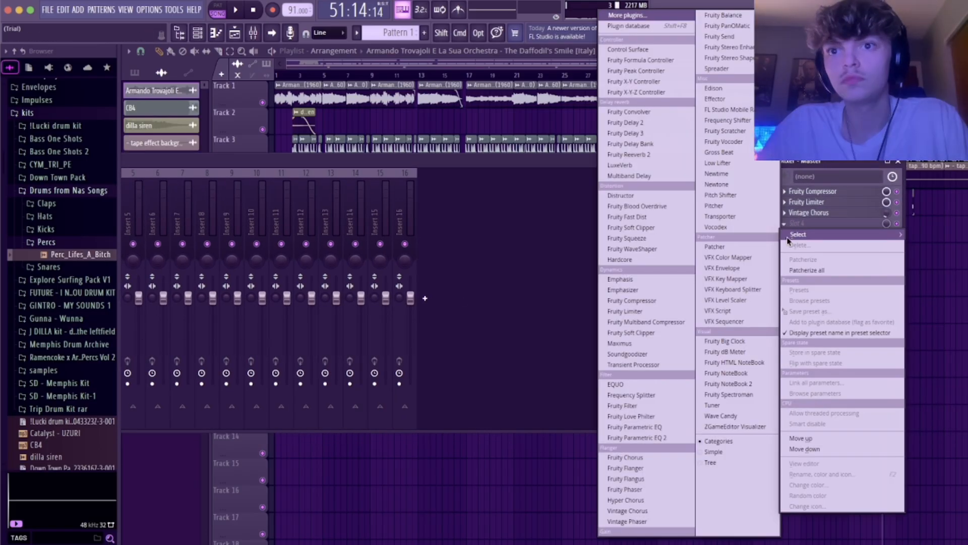
click(732, 47)
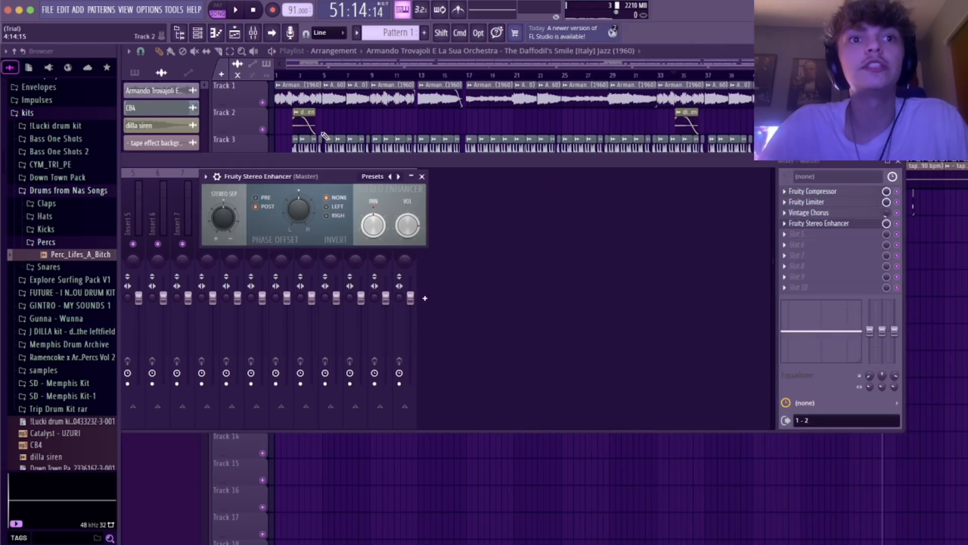
key(space)
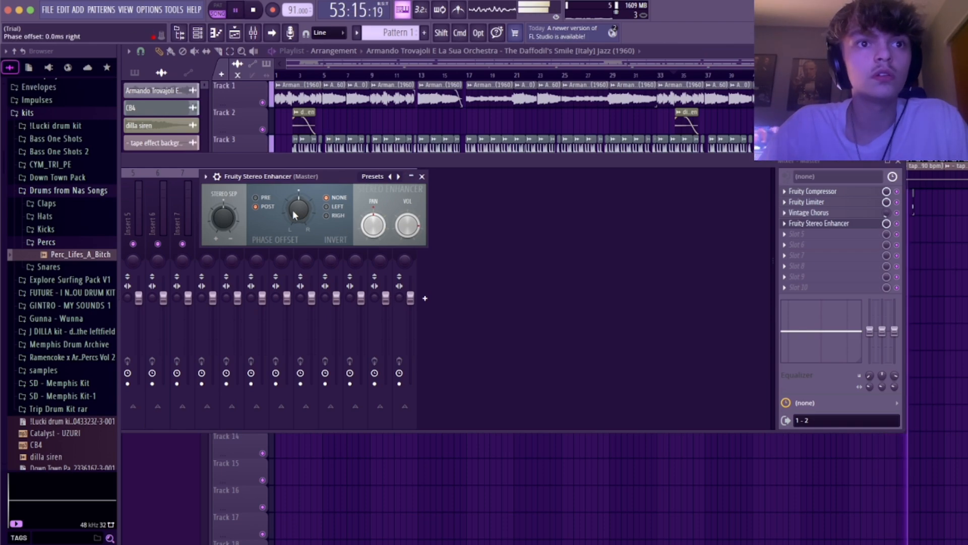
click(421, 176)
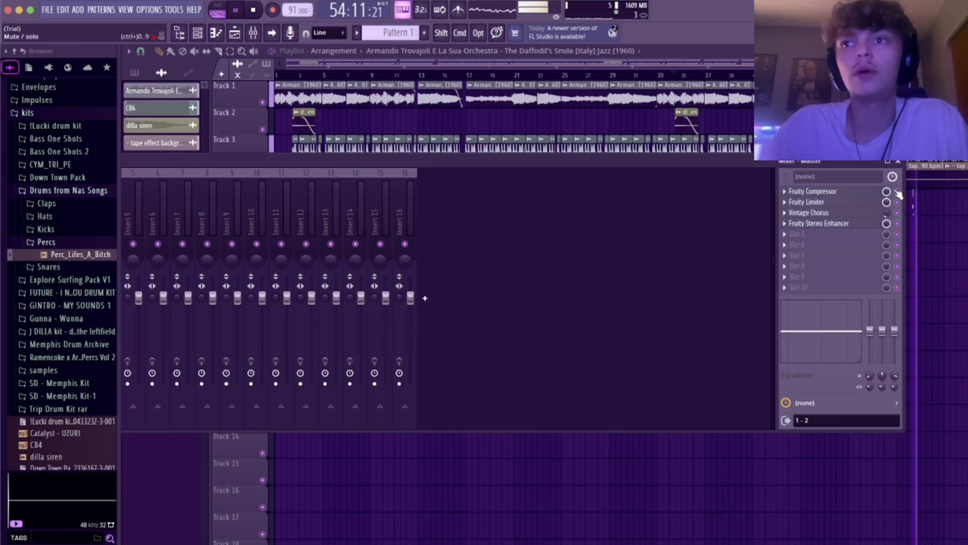
Replace Fruity Stereo Enhancer on the Master track with Fruity Stereo Shaper and audition it
click(785, 223)
mouse_move(799, 235)
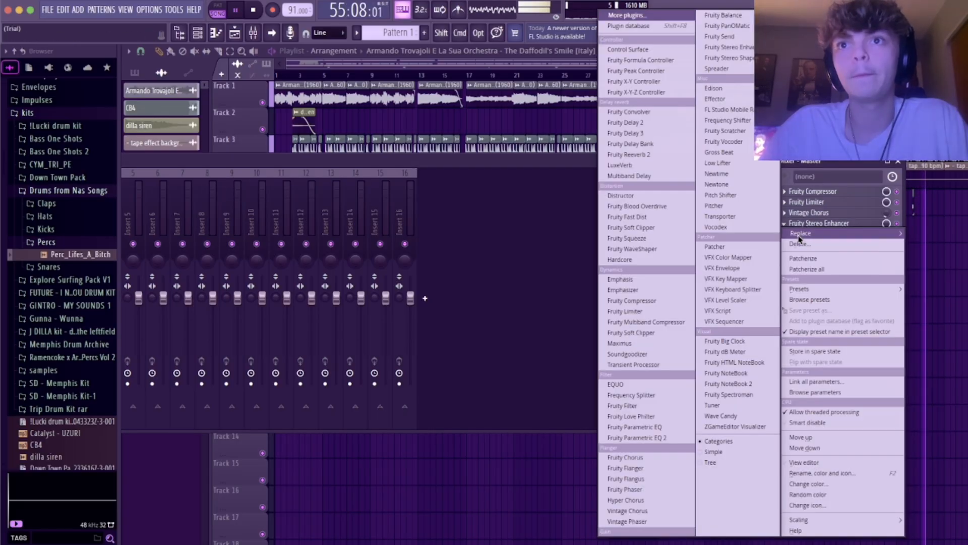
click(729, 57)
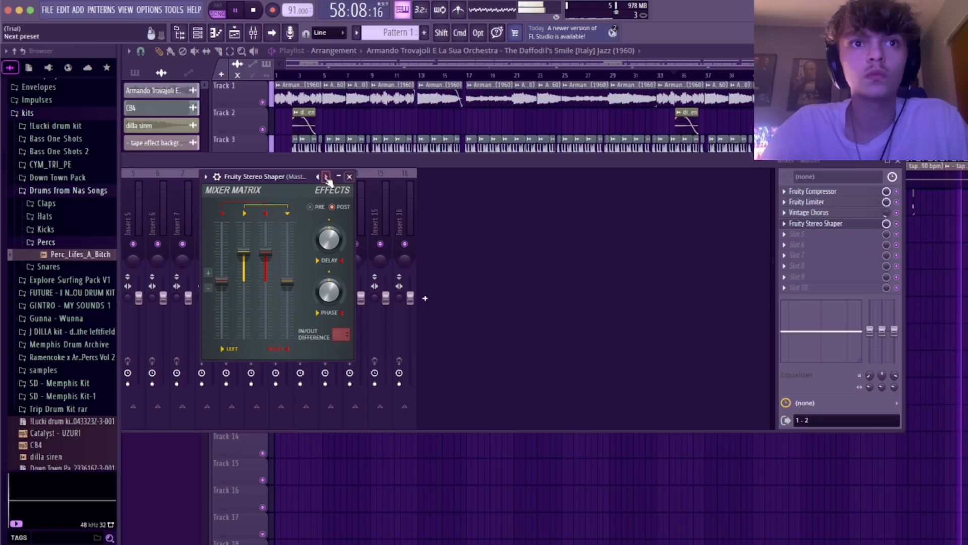
click(350, 176)
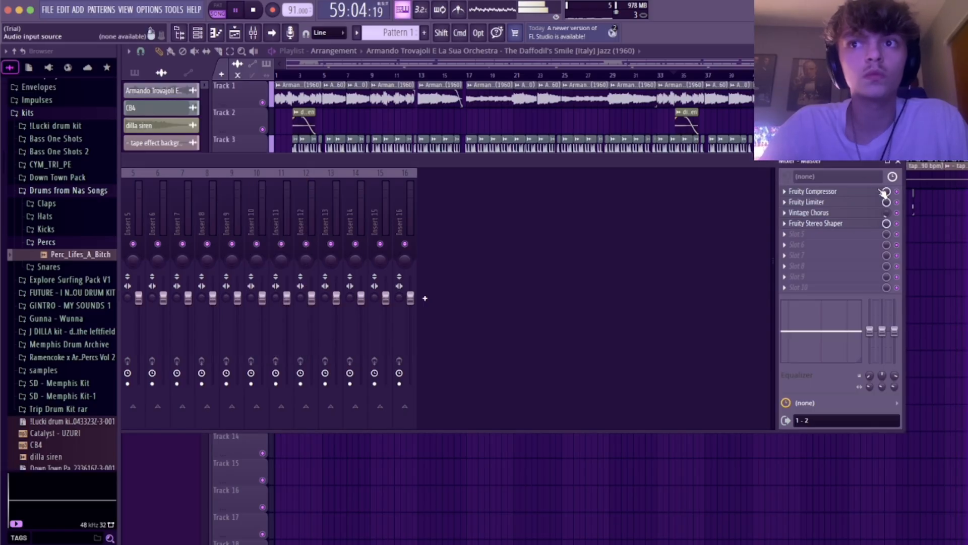
Replace Fruity Stereo Shaper on the Master track with Fruity PanOMatic and try shifting its pan and volume point slightly
click(796, 230)
mouse_move(794, 231)
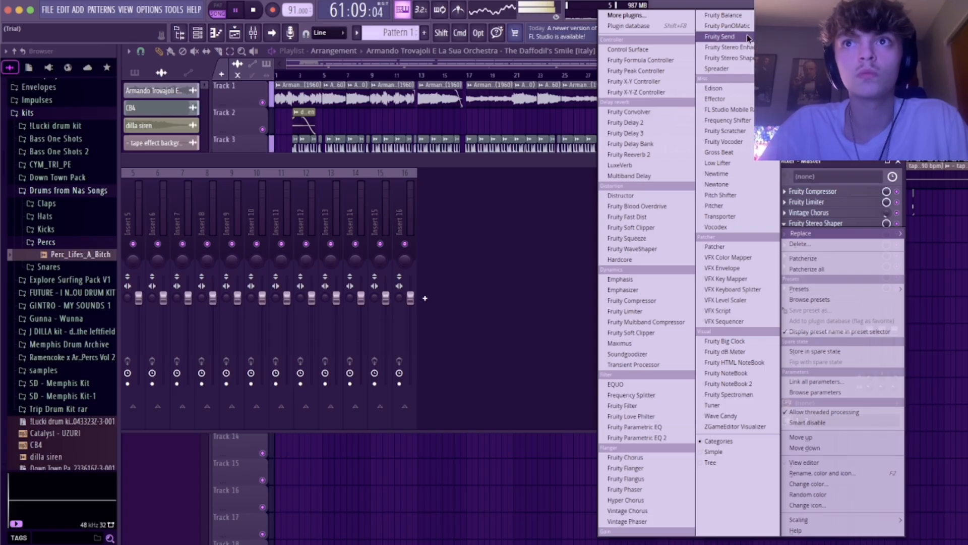
click(728, 26)
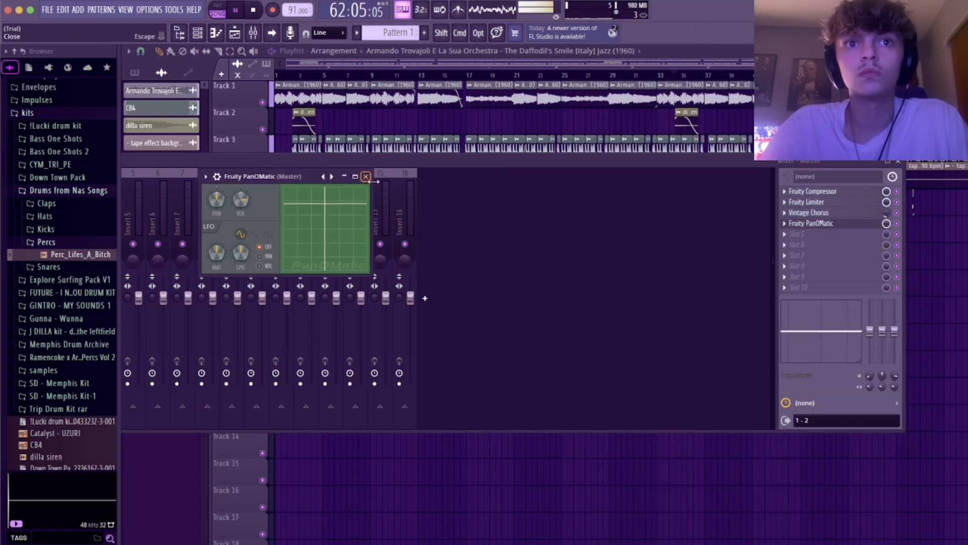
mouse_move(317, 217)
mouse_down()
mouse_move(300, 244)
mouse_move(309, 248)
mouse_move(342, 229)
mouse_move(326, 213)
mouse_up()
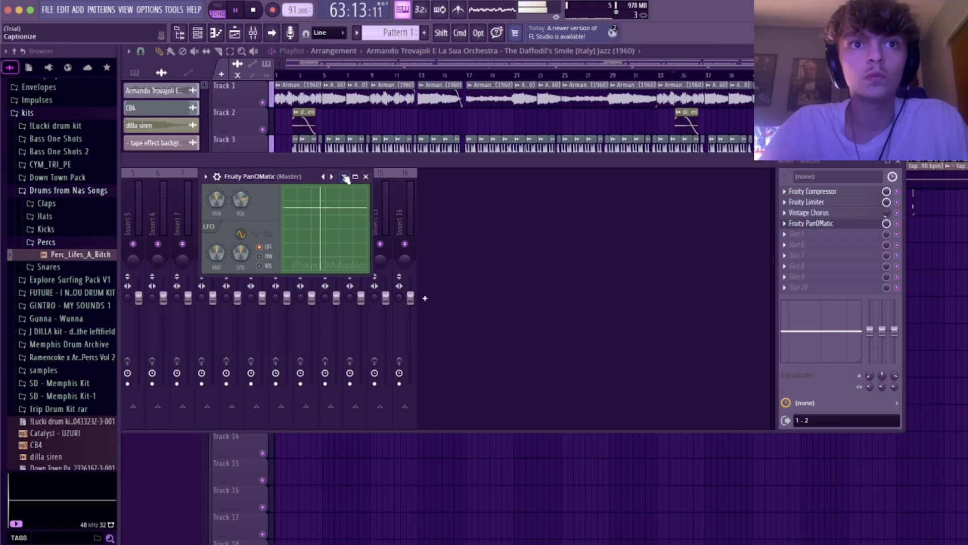
click(366, 176)
Swap Fruity PanOMatic in the Master's fourth effect slot for Fruity Stereo Shaper
click(792, 228)
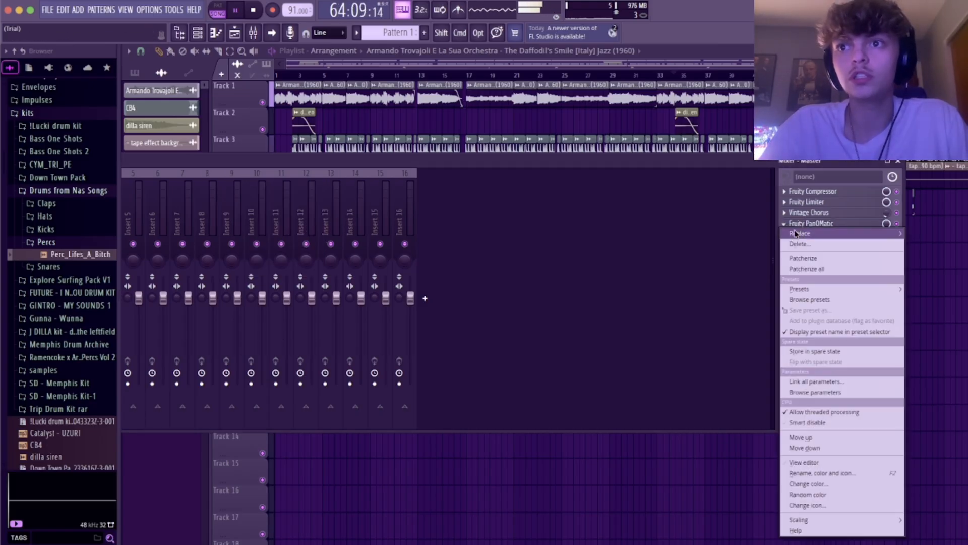
mouse_move(802, 233)
click(737, 58)
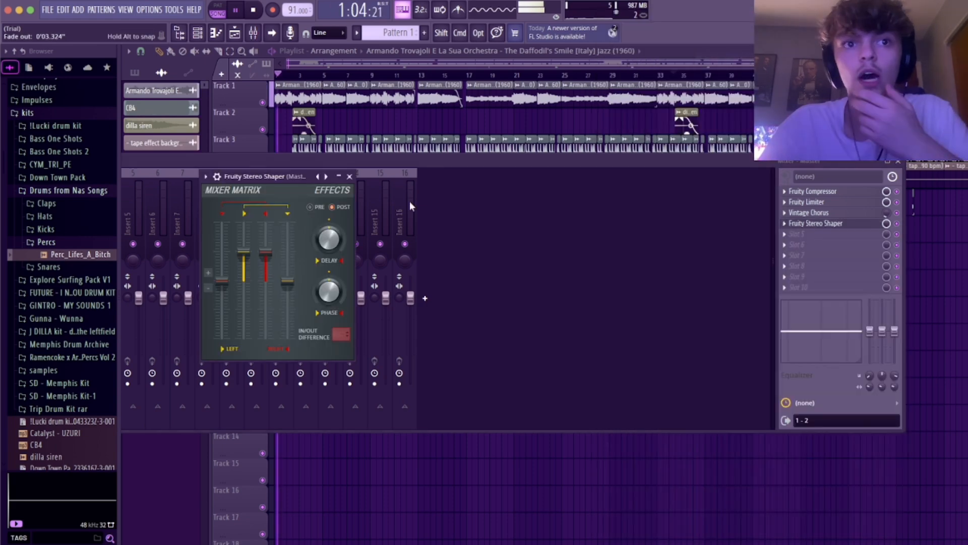
click(353, 174)
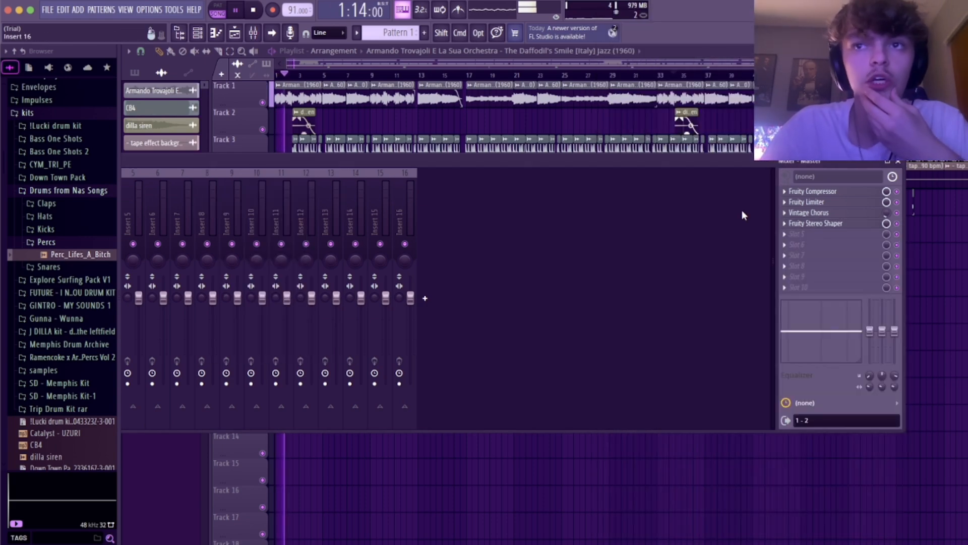
Replace the Master's Fruity Stereo Shaper with Fruity Stereo Enhancer using the Subtle preset, audition it and close the mixer
click(792, 223)
mouse_move(794, 234)
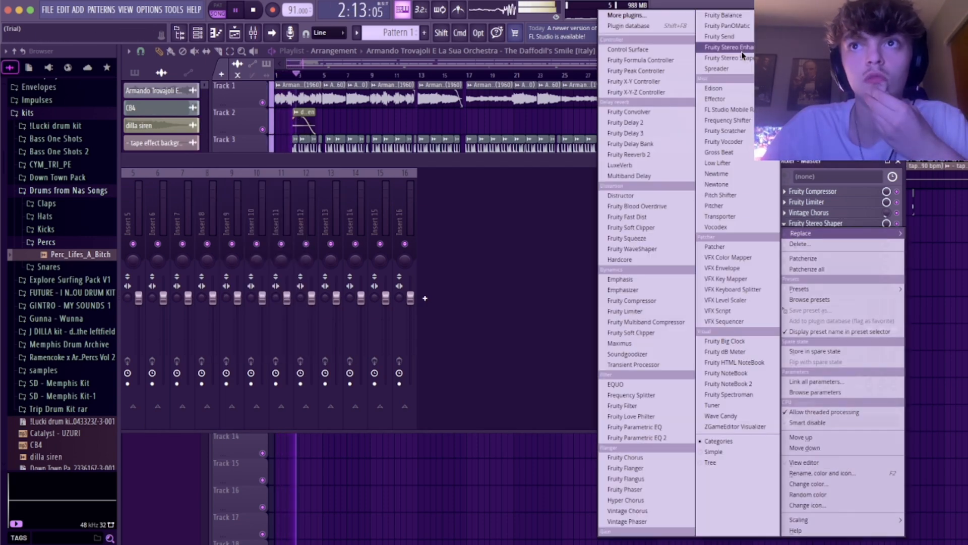
click(728, 47)
click(375, 179)
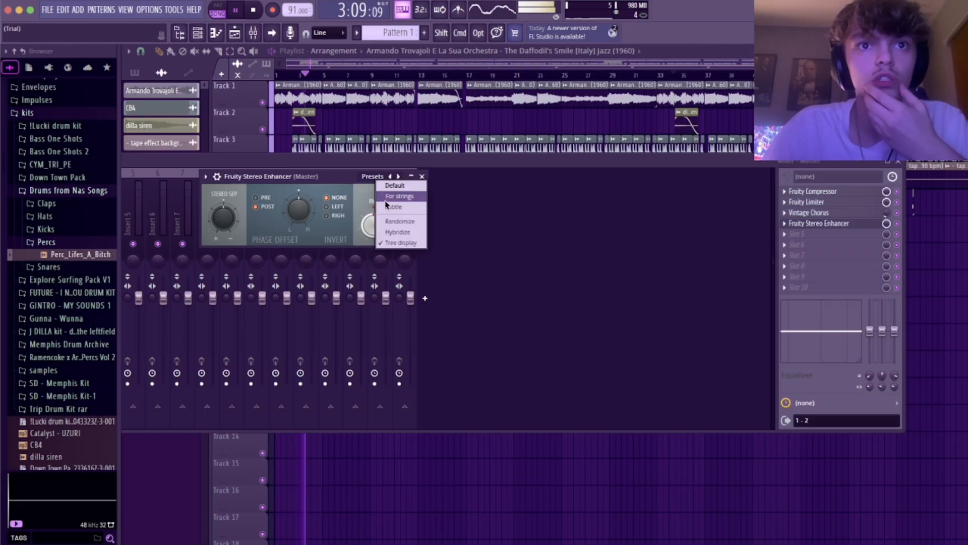
click(395, 211)
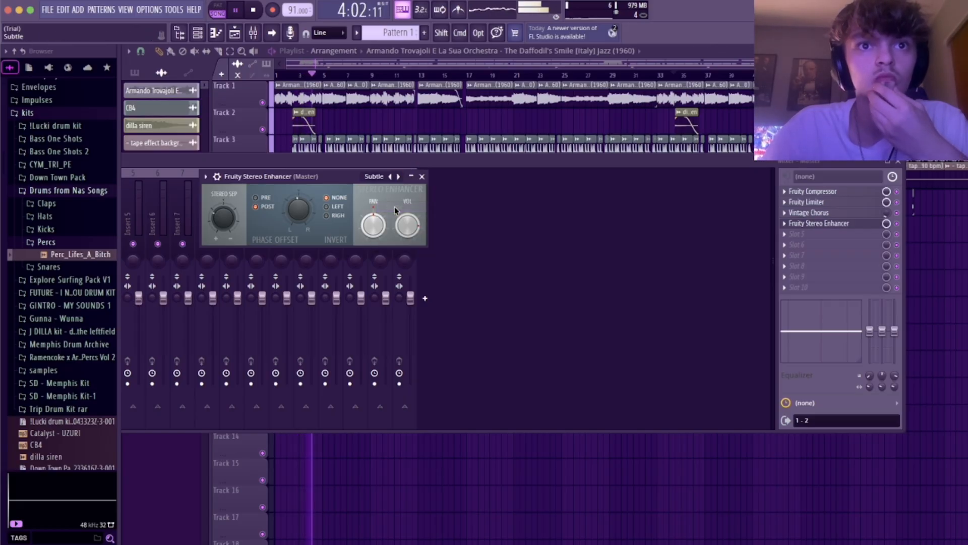
click(422, 177)
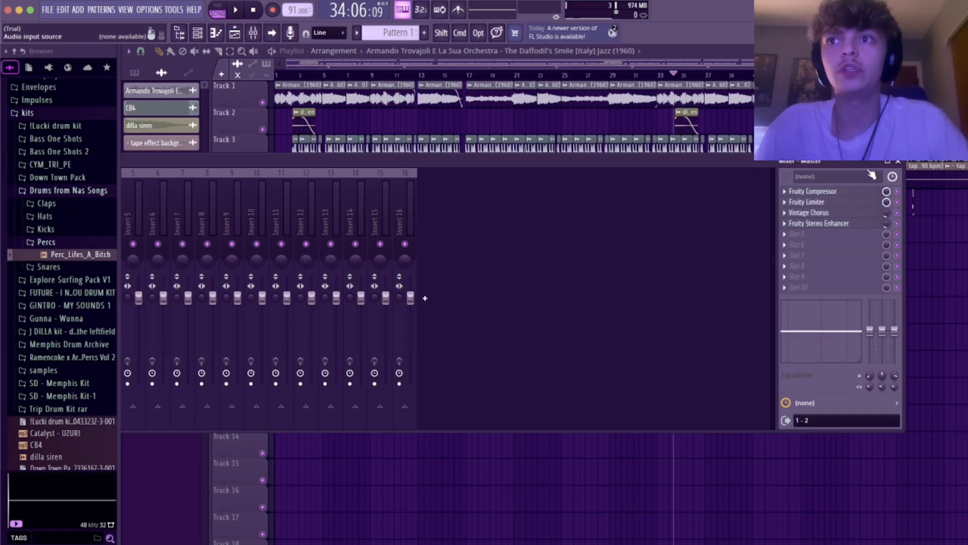
click(899, 162)
Consolidate Track 1 from the song start, rendering it as a 16-bit stereo WAV clip
scroll(514, 303, down, 3)
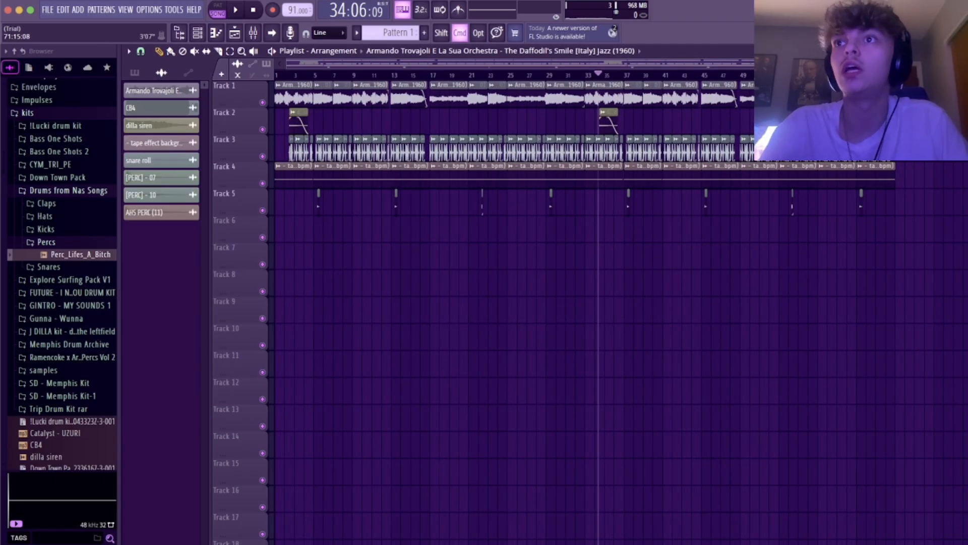
scroll(333, 115, up, 10)
scroll(332, 115, down, 10)
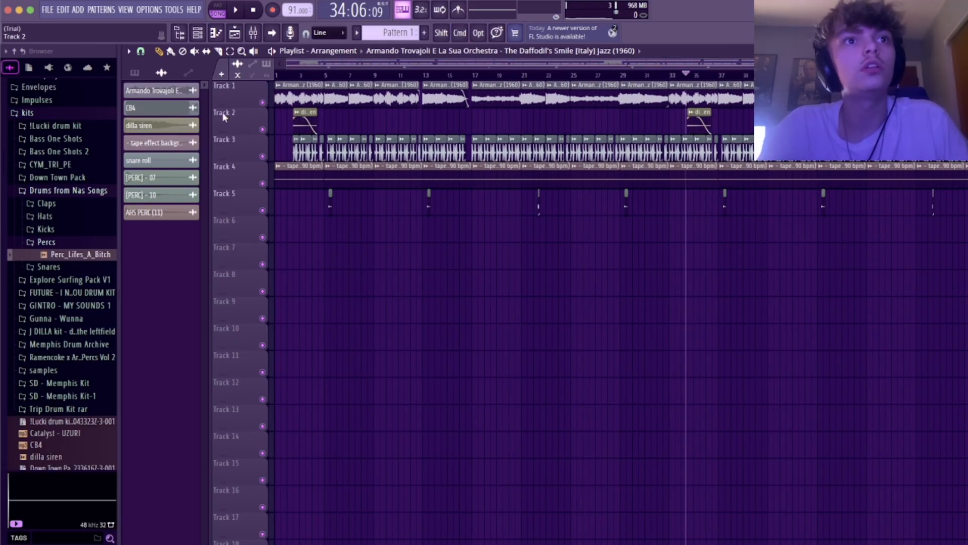
right_click(237, 83)
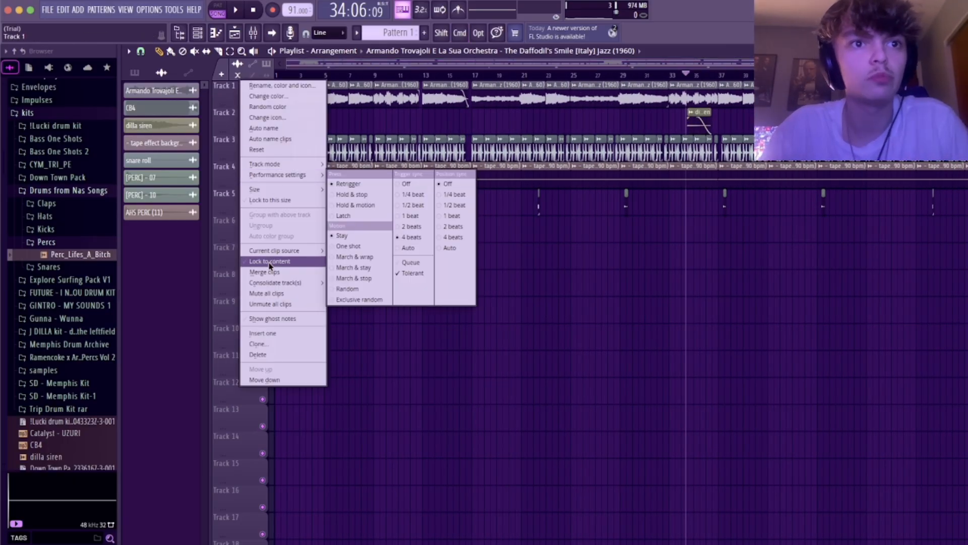
mouse_move(283, 282)
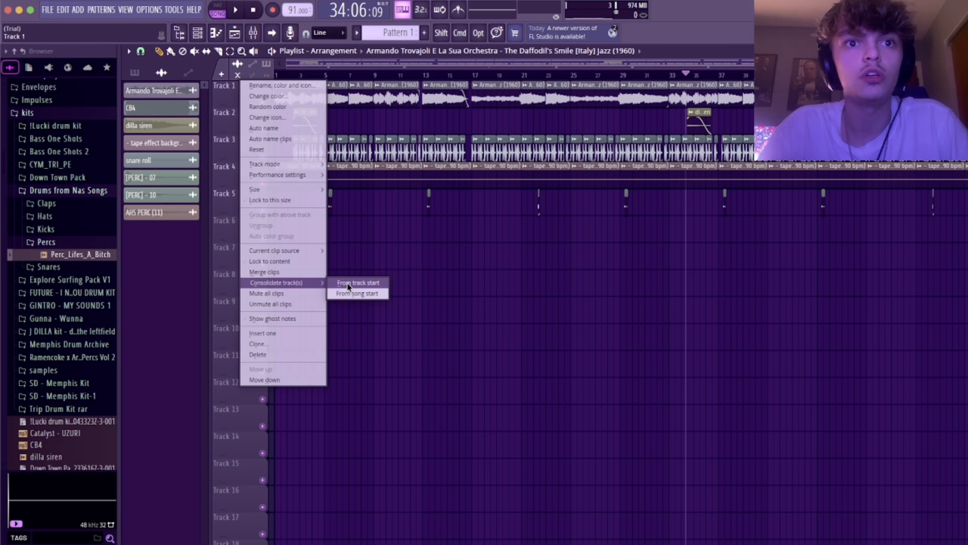
click(353, 293)
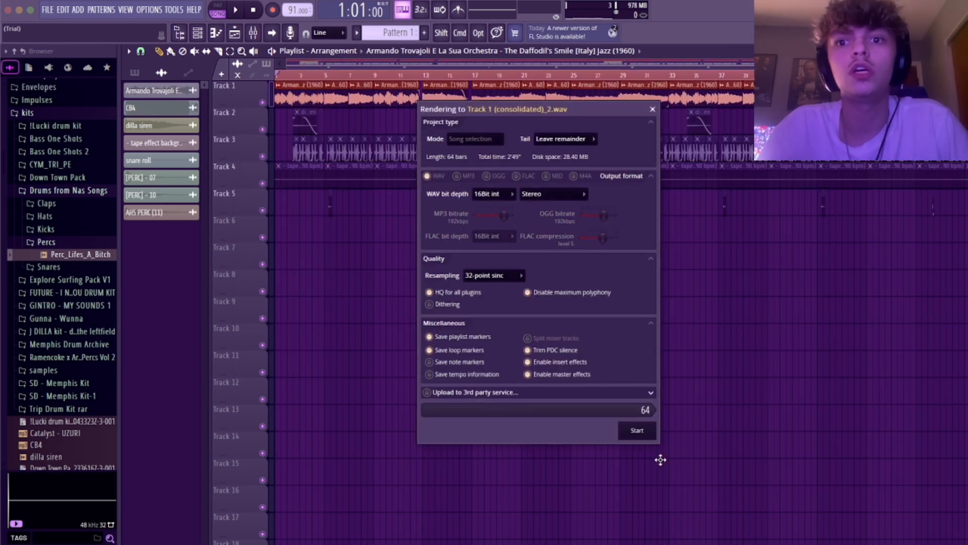
click(646, 437)
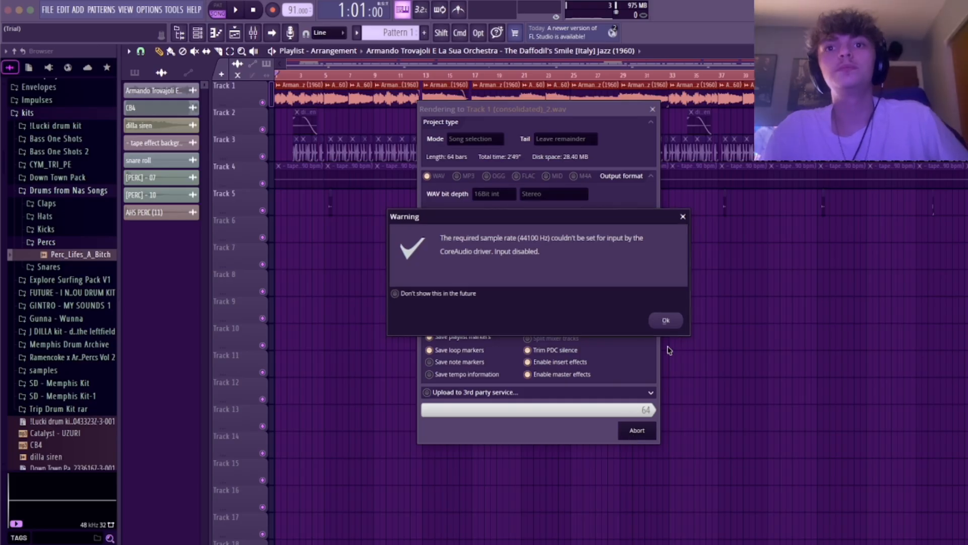
click(666, 320)
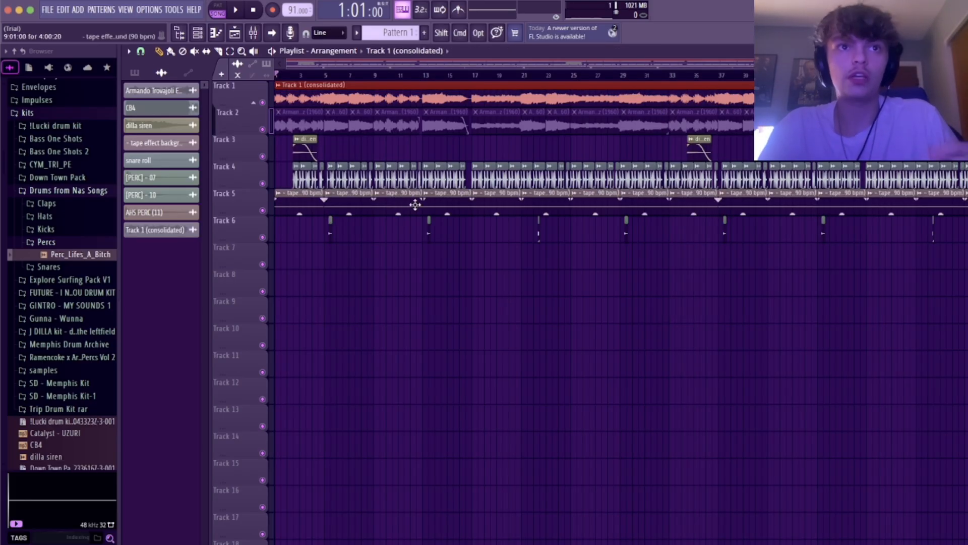
Add Serato Sample as a new channel and load the Track 1 (consolidated) clip into it
click(49, 67)
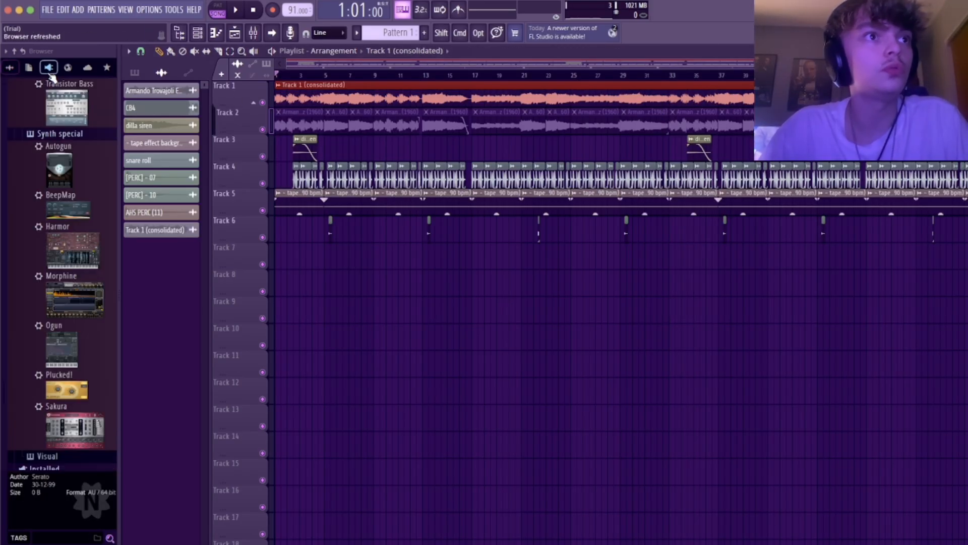
scroll(72, 375, down, 5)
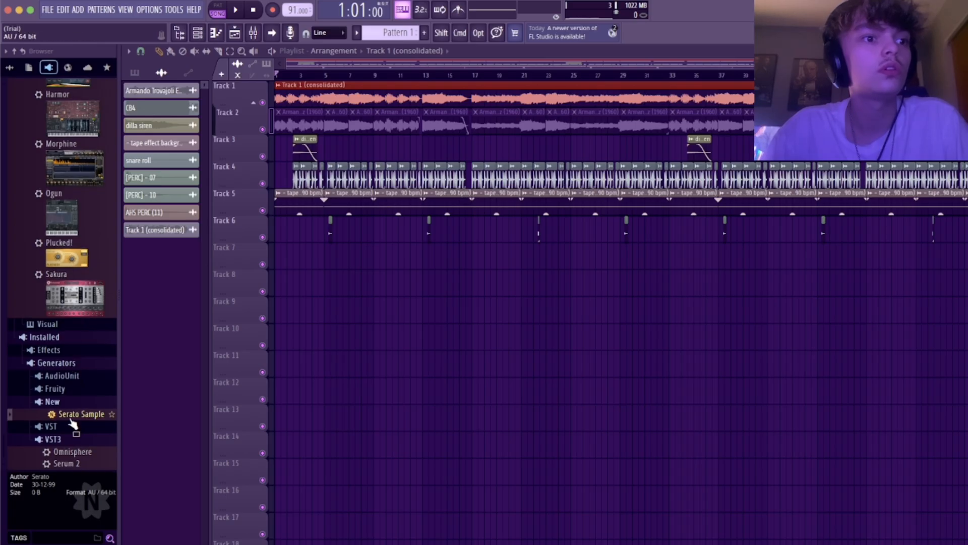
drag(73, 424, 226, 393)
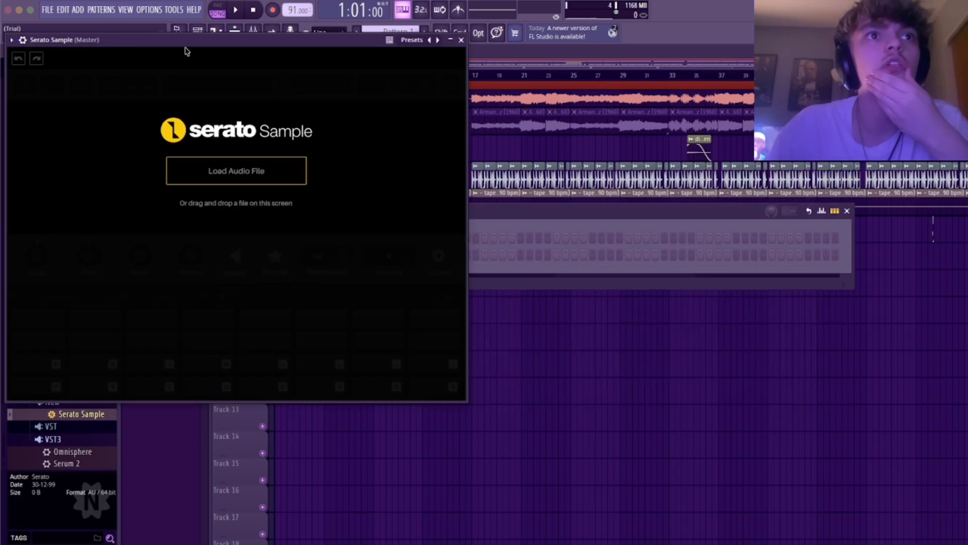
drag(185, 51, 475, 93)
drag(166, 230, 525, 227)
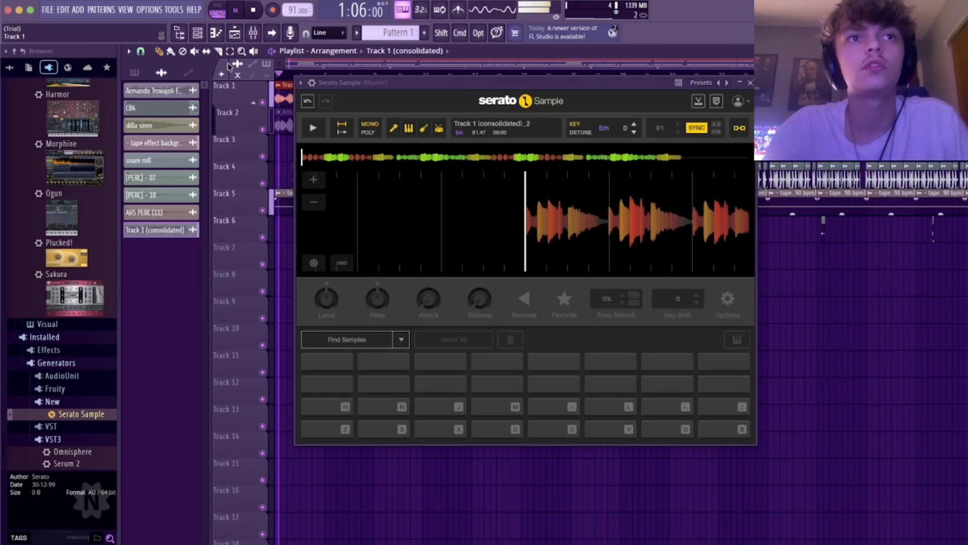
Audition the loaded sample in Serato Sample, shift its key down one semitone to -1 and close the plugin
click(312, 122)
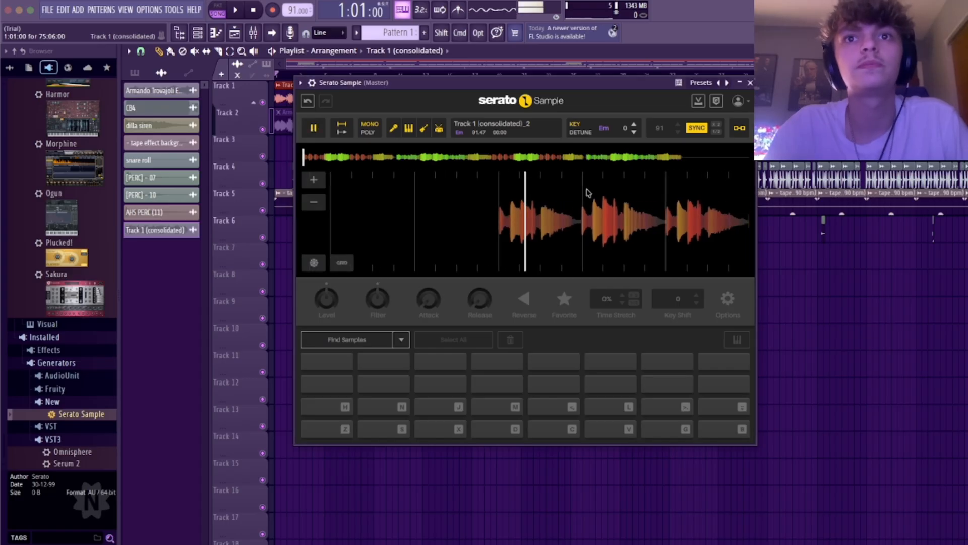
key(space)
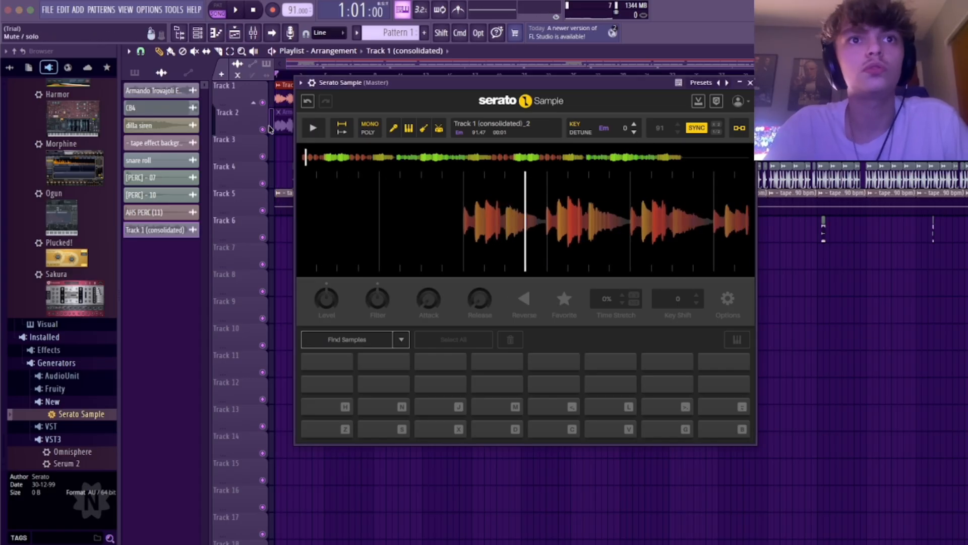
click(635, 134)
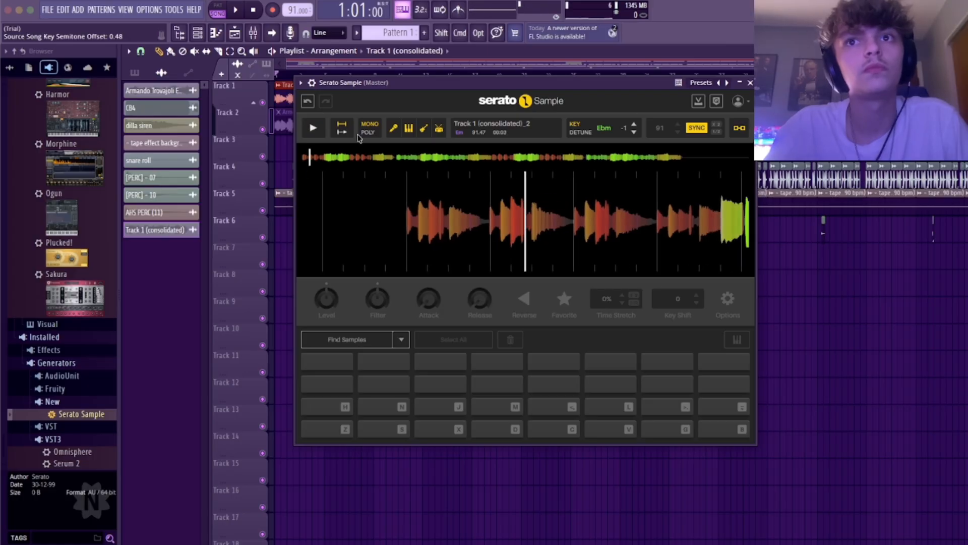
click(750, 83)
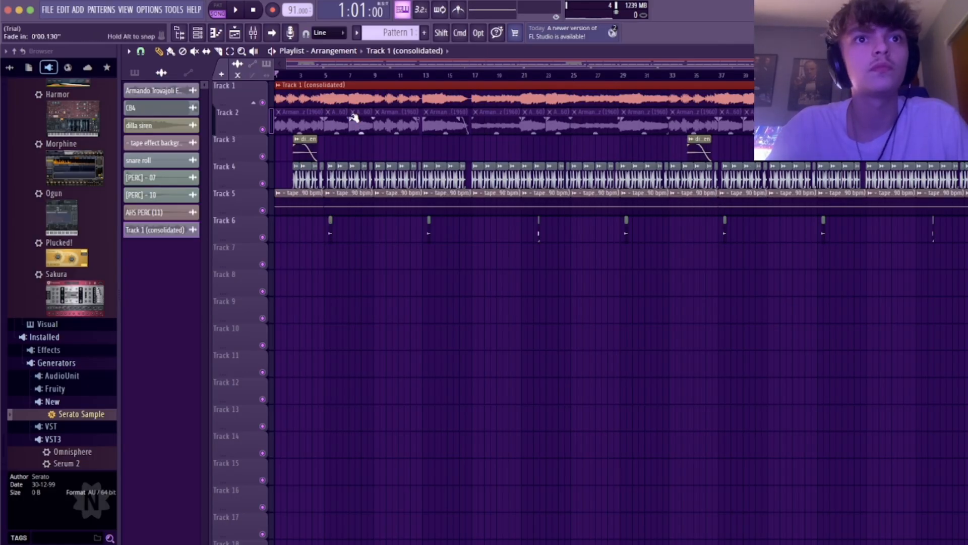
Delete the muted original sample clips along Track 2 of the playlist
mouse_move(286, 119)
mouse_down()
mouse_move(350, 129)
mouse_move(858, 124)
mouse_up()
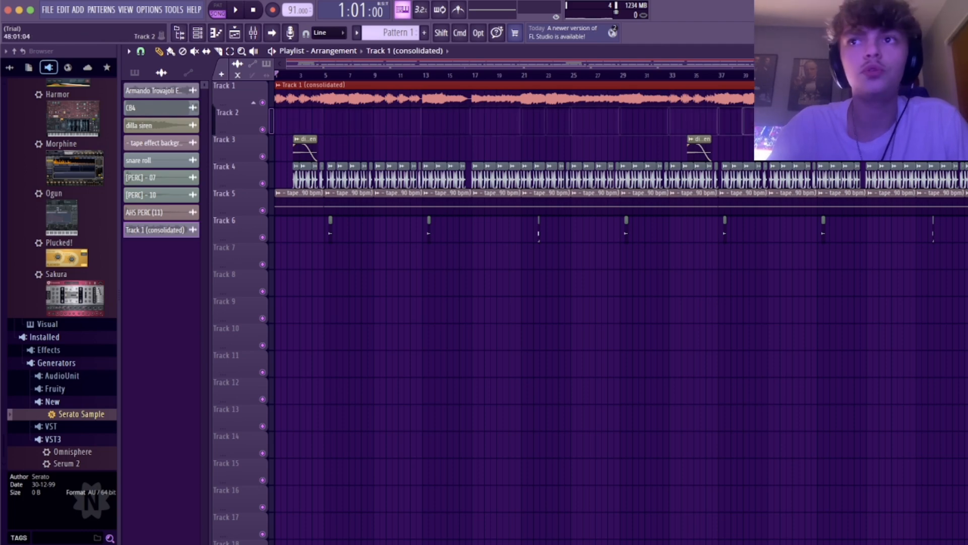
scroll(391, 77, right, 1)
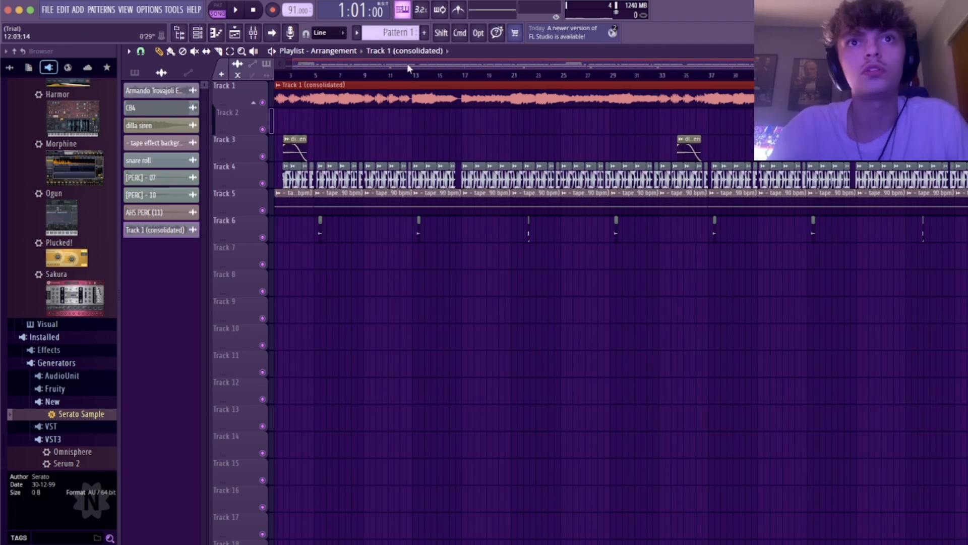
mouse_move(408, 66)
mouse_down()
mouse_move(644, 71)
mouse_move(398, 66)
mouse_up()
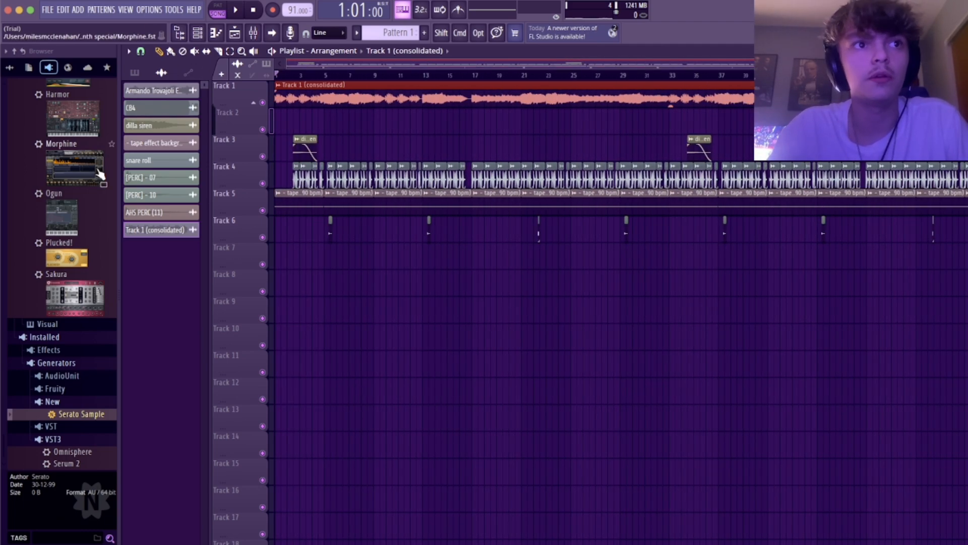
Add a 3x Osc channel, lower oscillator 1's coarse pitch to -24, set oscillator 3's mix level to 0% and close the synth
scroll(75, 270, up, 5)
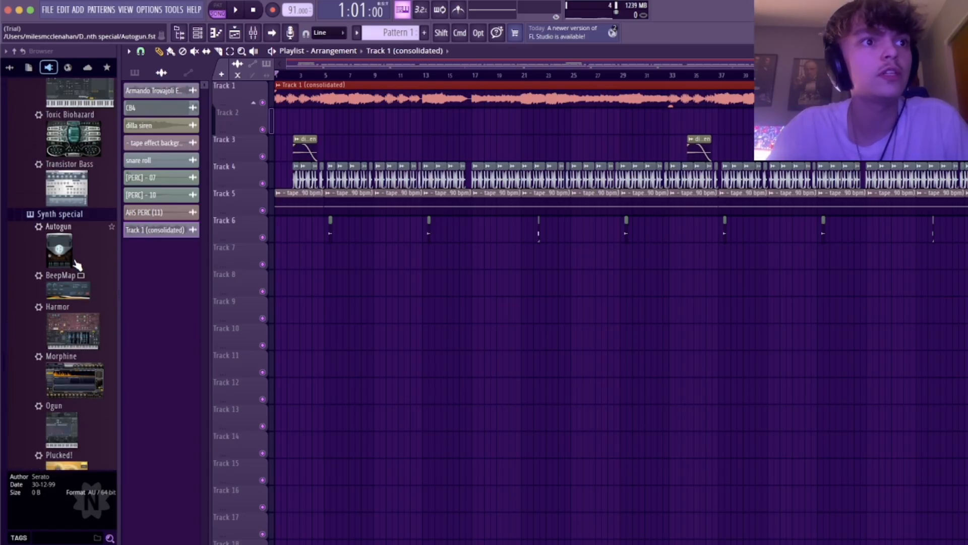
scroll(70, 272, up, 10)
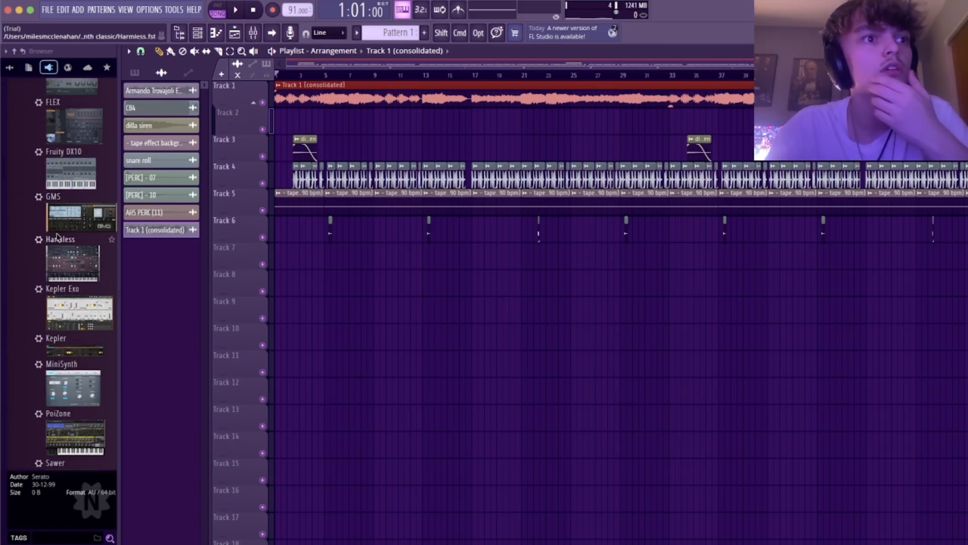
scroll(57, 237, up, 2)
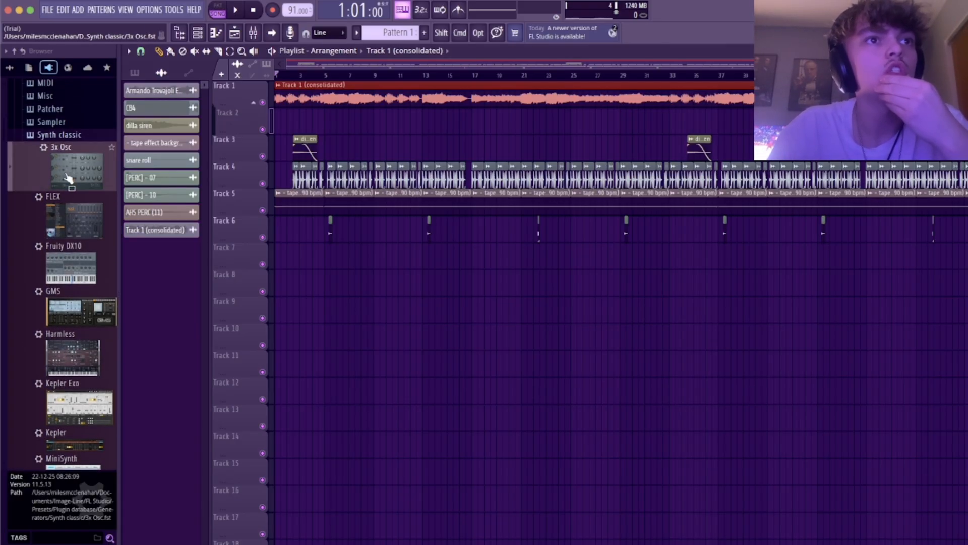
drag(76, 166, 257, 390)
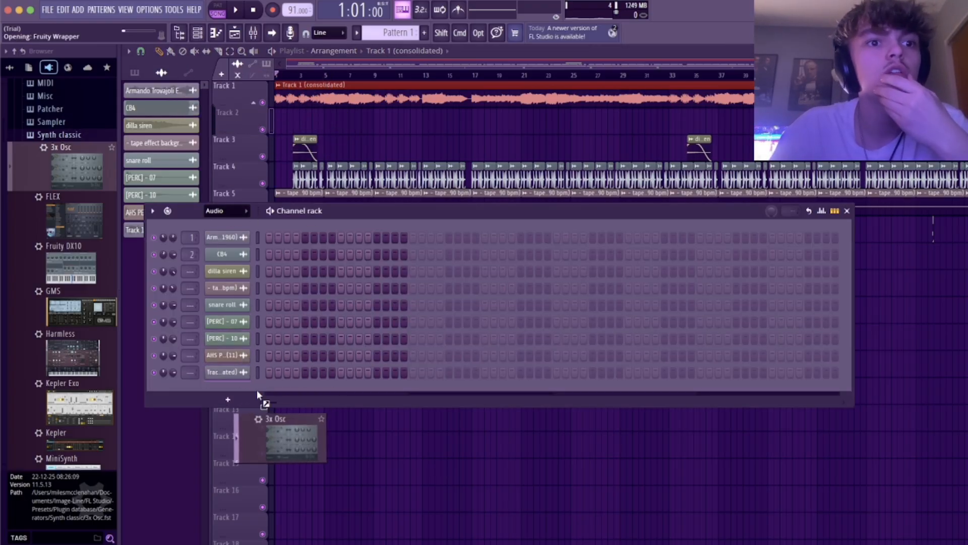
drag(332, 152, 404, 186)
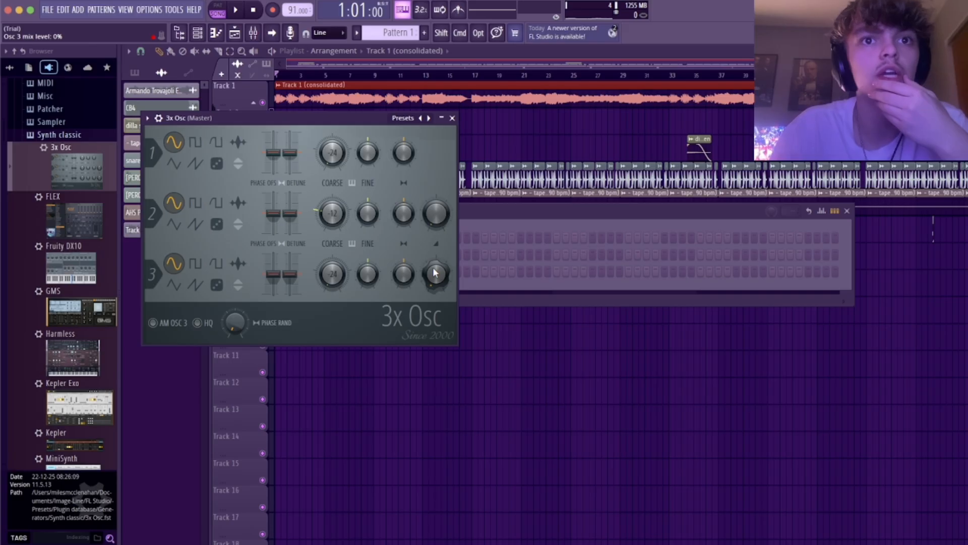
click(452, 118)
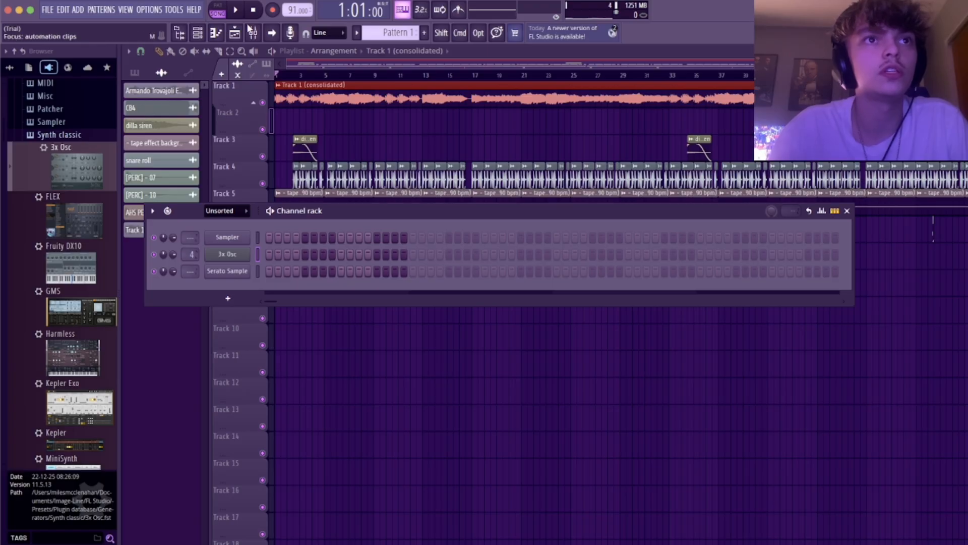
Add Fruity Parametric EQ 2 with the 30Hz + 18kHz cut preset to Insert 4 and lower its high cut to about 200 Hz
click(254, 33)
click(813, 201)
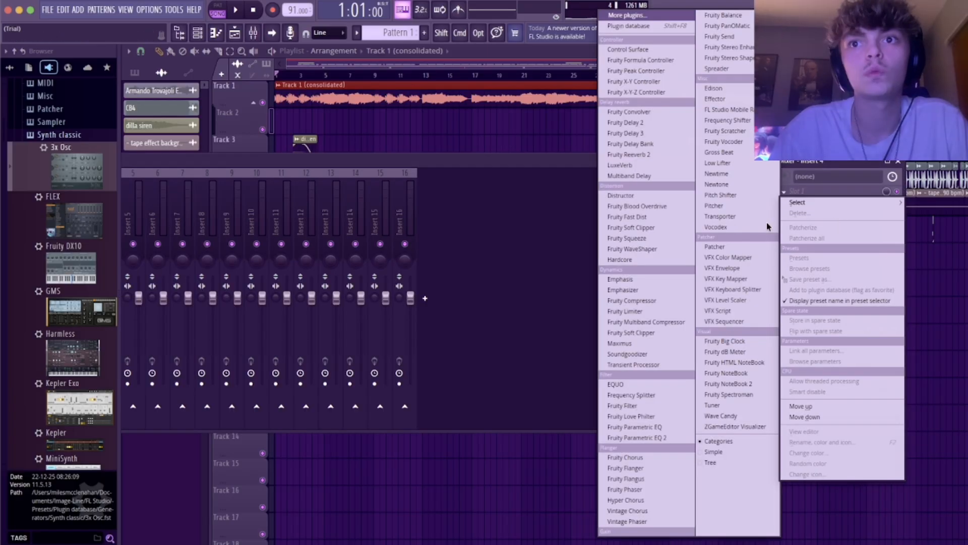
click(625, 437)
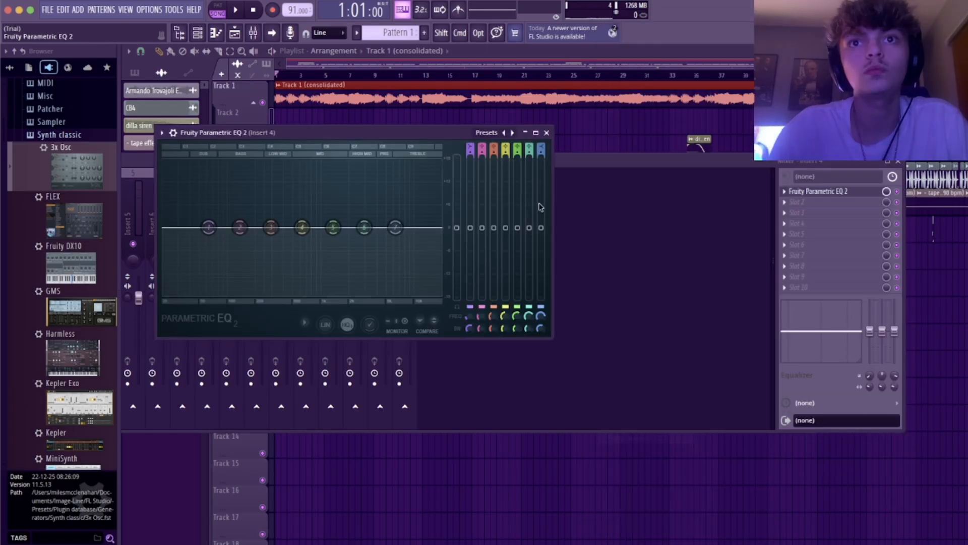
click(486, 133)
click(507, 161)
drag(440, 228, 269, 228)
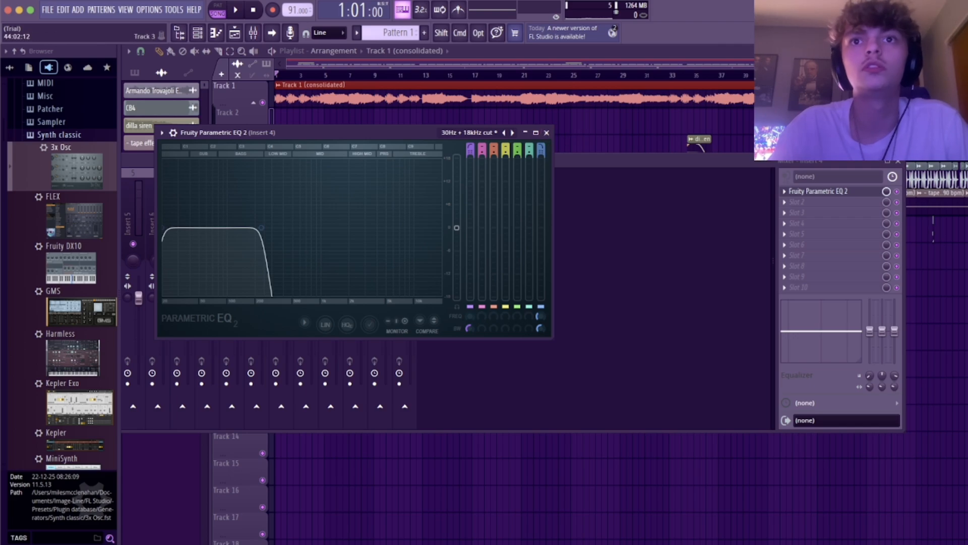
click(899, 164)
click(547, 133)
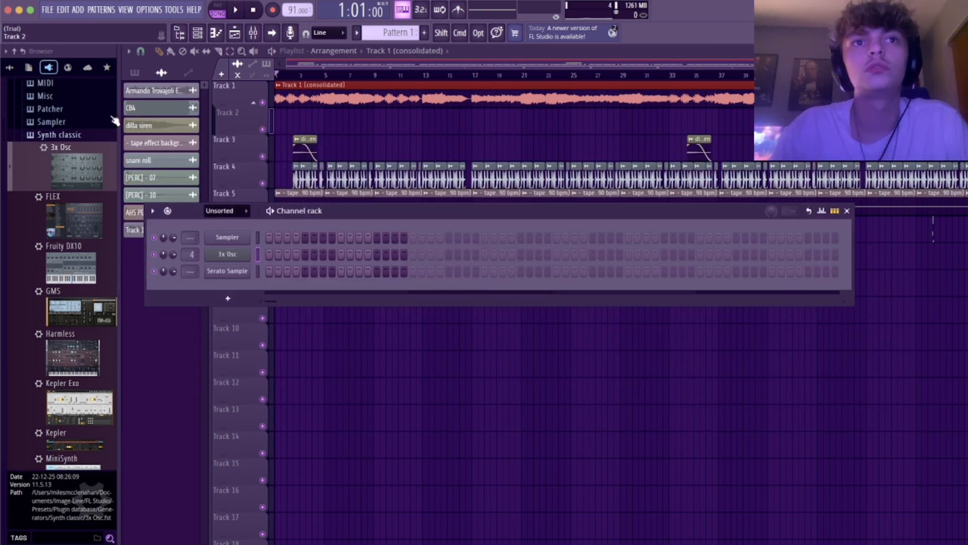
Switch to Pattern 2 and place it at the start of Track 2, extended to about 16 bars
key(F6)
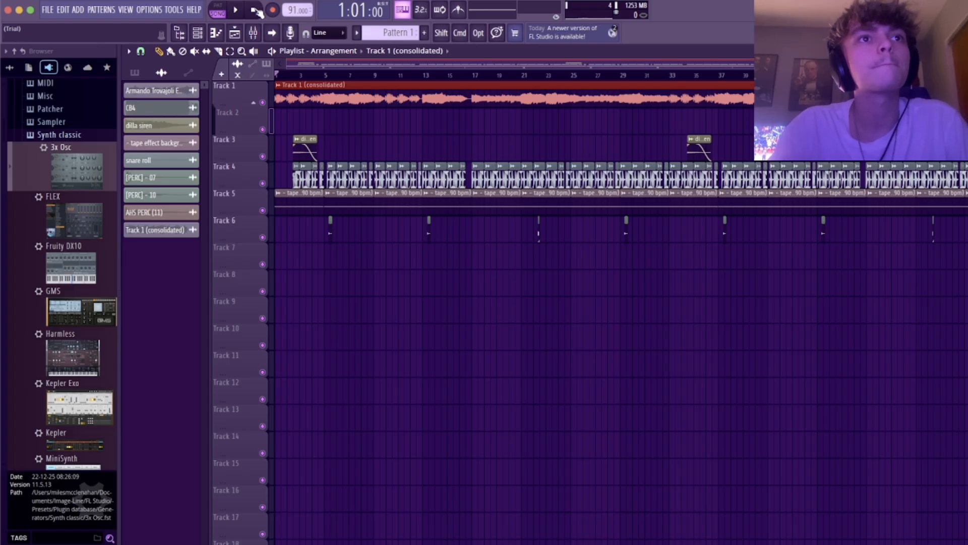
click(216, 34)
click(216, 34)
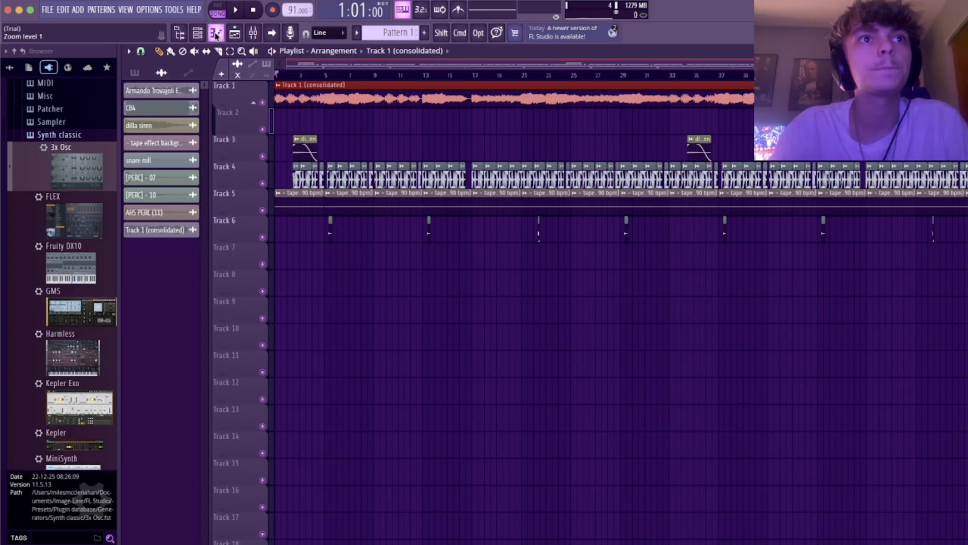
click(135, 72)
drag(392, 33, 392, 25)
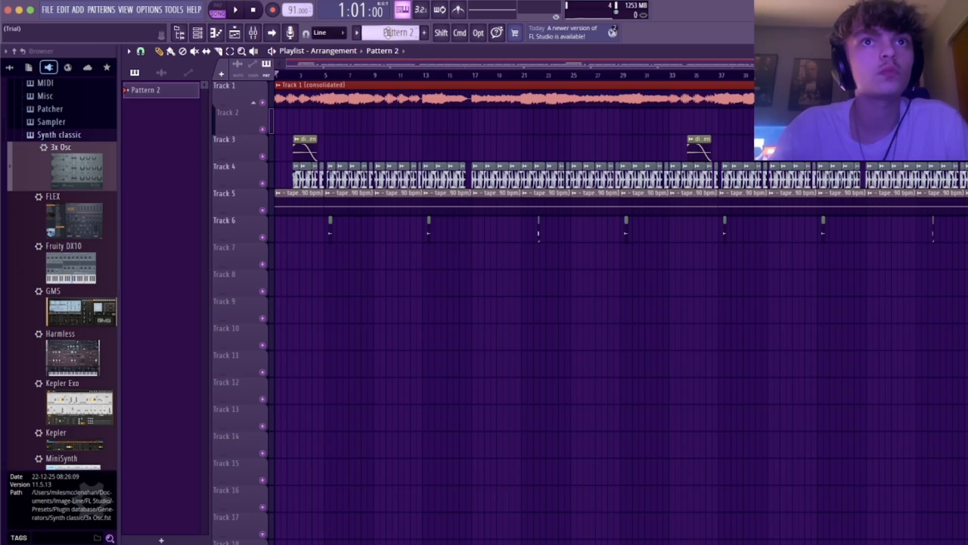
click(326, 122)
drag(325, 122, 222, 115)
drag(285, 113, 471, 127)
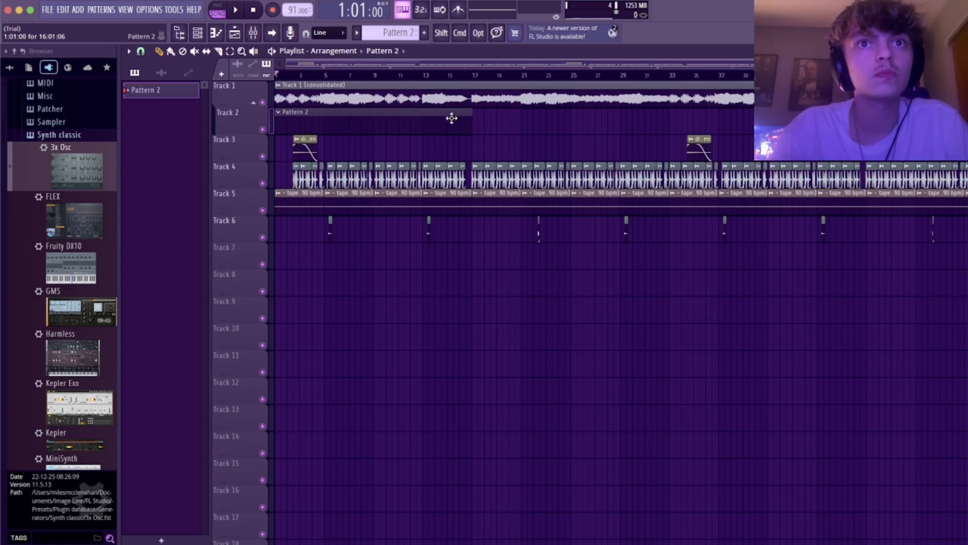
Open Pattern 2 in the 3x Osc piano roll and set the scale highlighting to E Minor Melodic
double_click(414, 114)
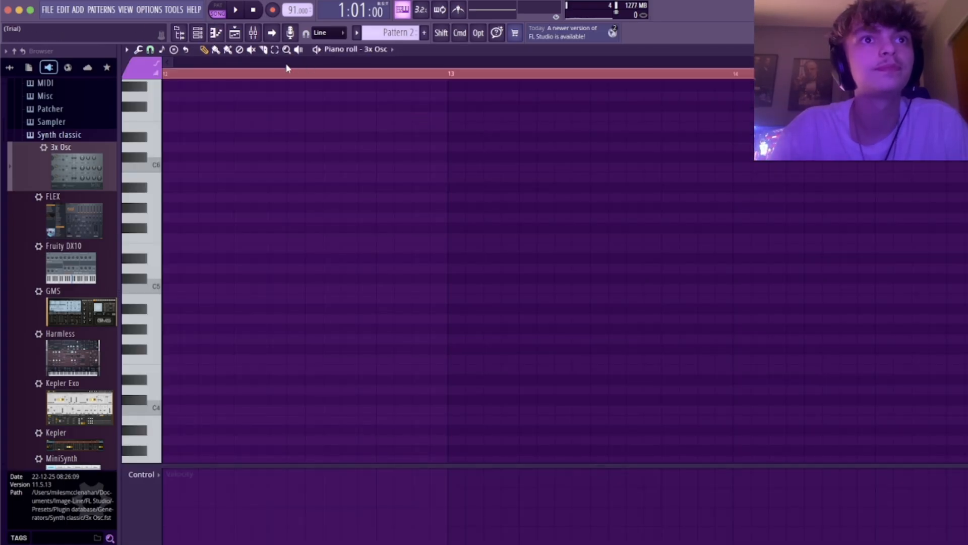
drag(156, 291, 151, 453)
scroll(301, 218, up, 3)
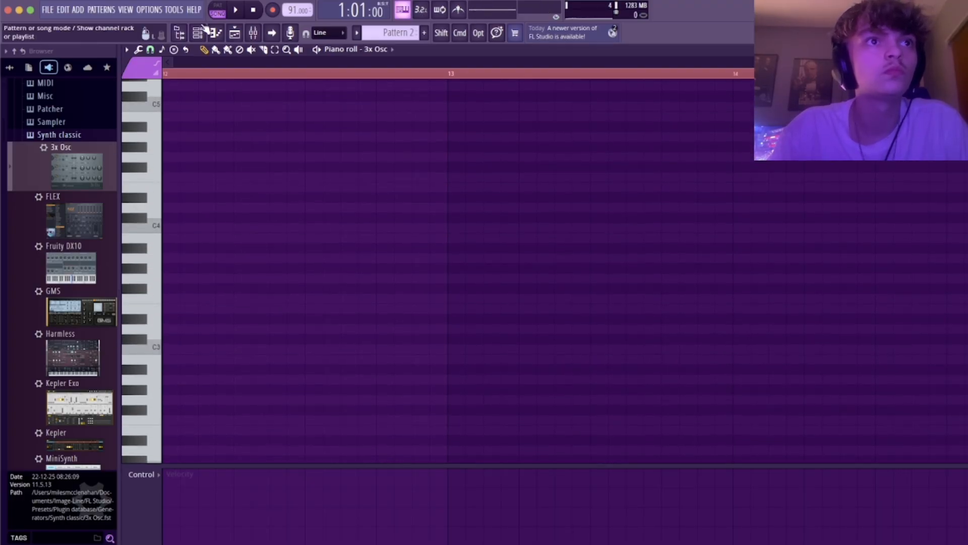
click(163, 50)
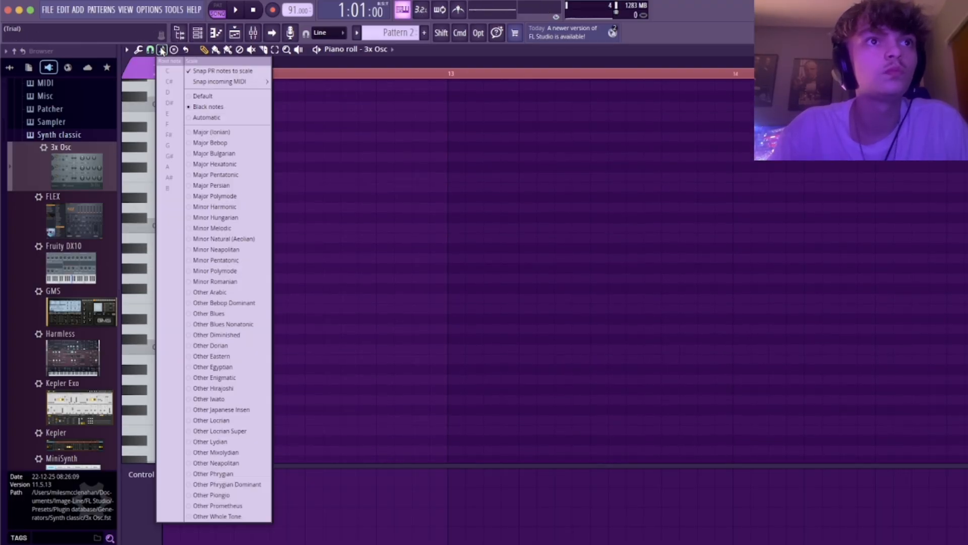
click(212, 228)
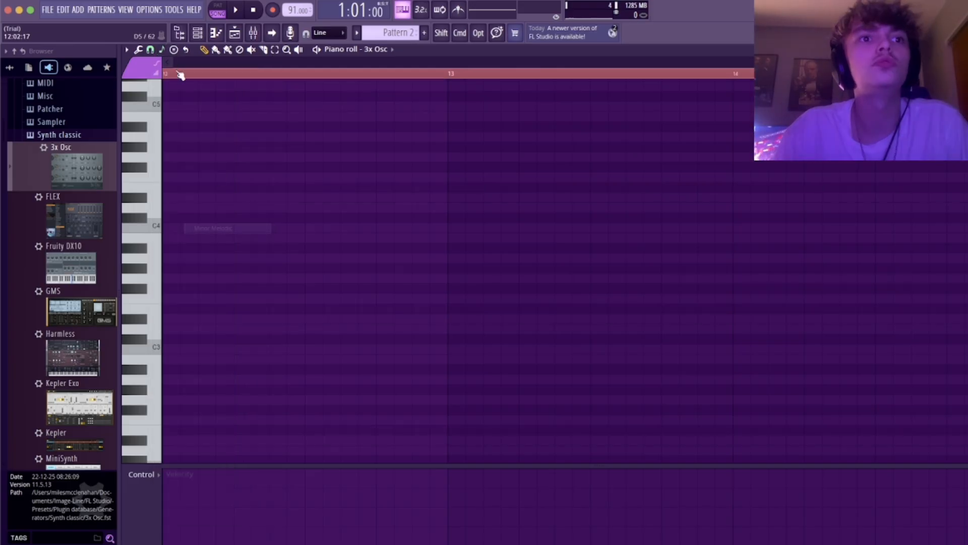
click(163, 49)
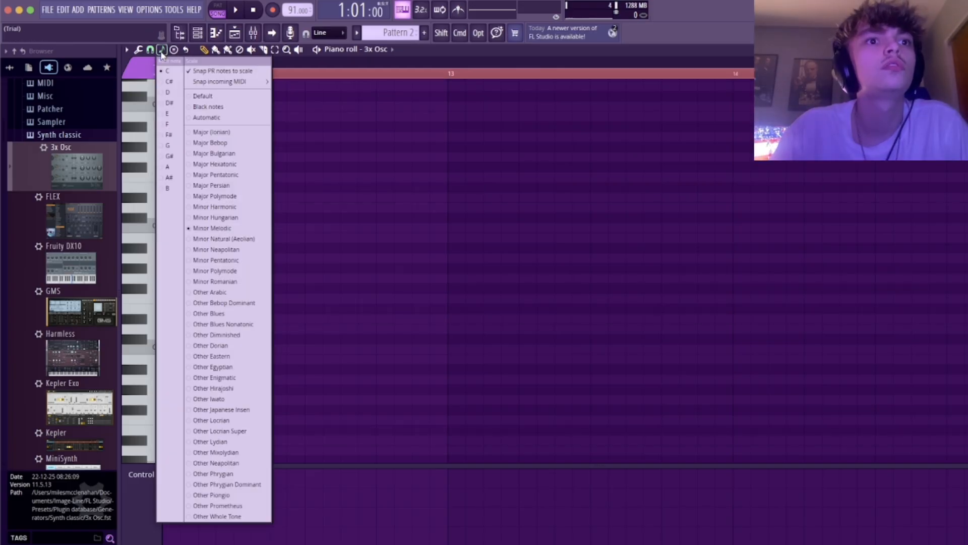
click(171, 116)
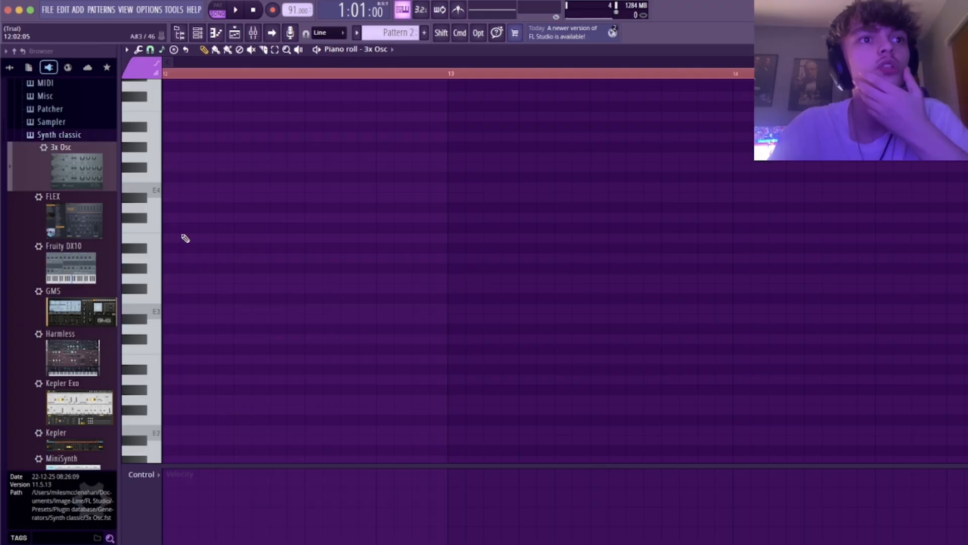
click(178, 311)
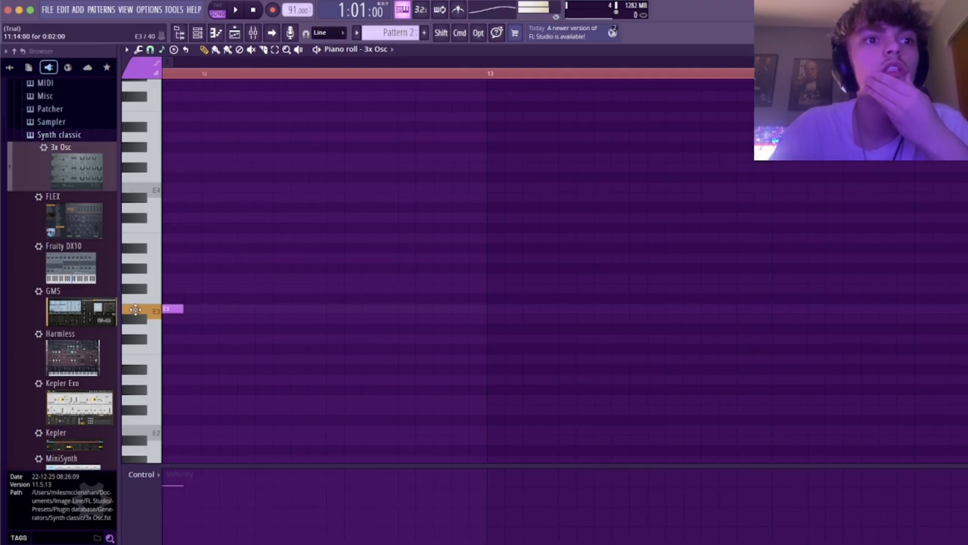
drag(81, 309, 443, 159)
right_click(444, 159)
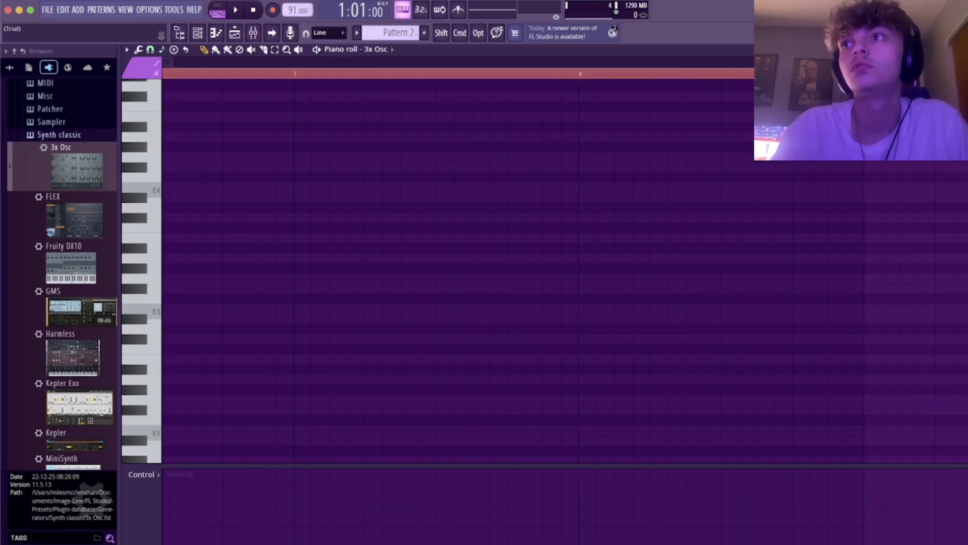
Try a 12-step E4 note at the start of bar 1, play it and delete it
drag(852, 62, 458, 62)
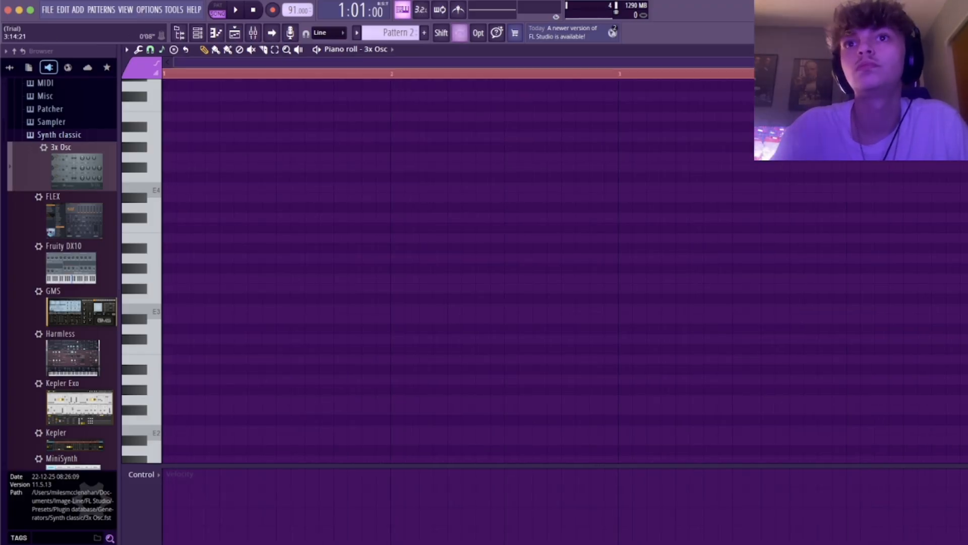
click(166, 190)
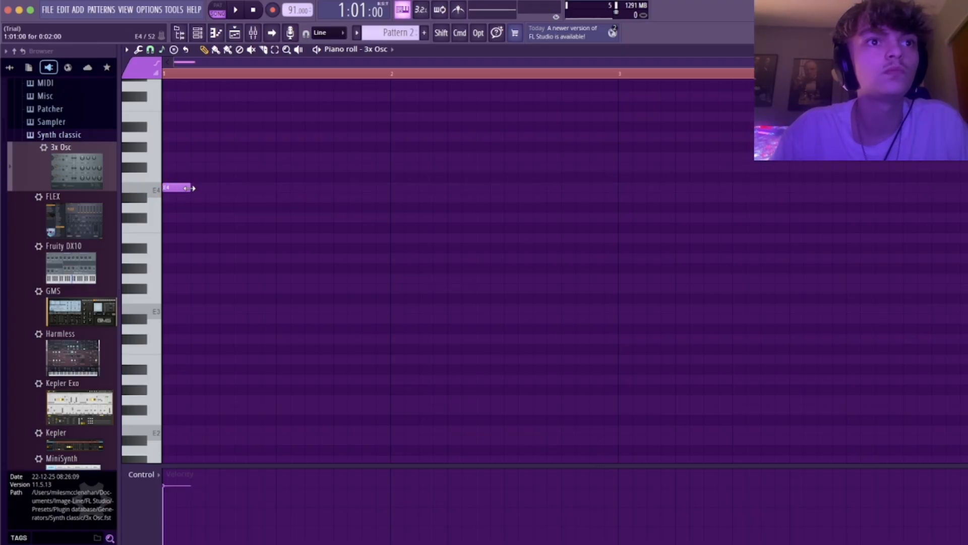
drag(193, 188, 331, 200)
key(space)
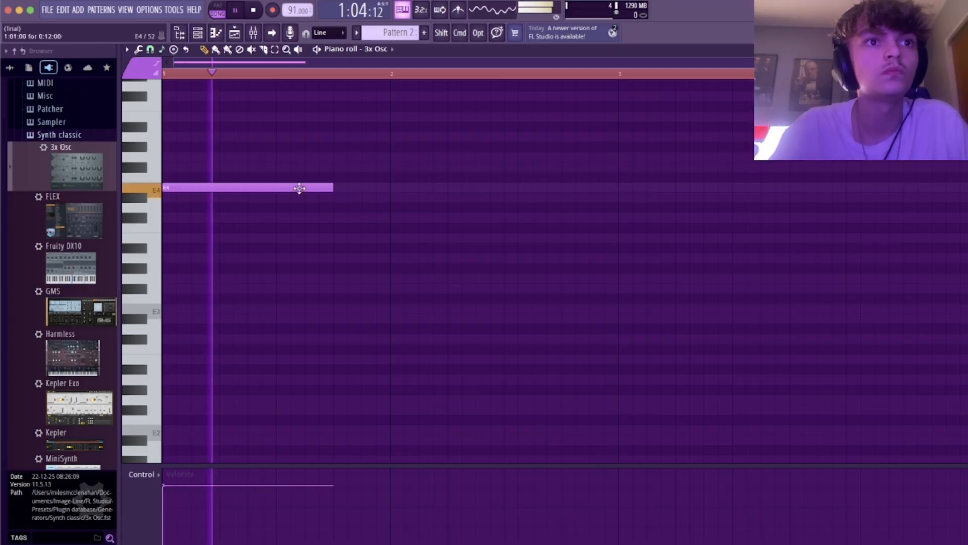
key(space)
right_click(281, 190)
Place 12-step B3 notes at 1:09 and 2:09 and play them back with the sample
click(277, 239)
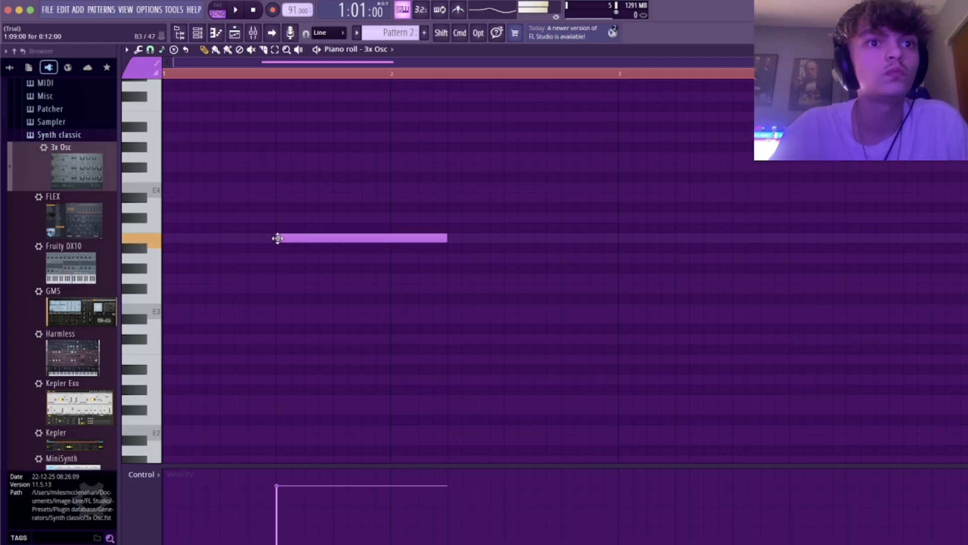
key(space)
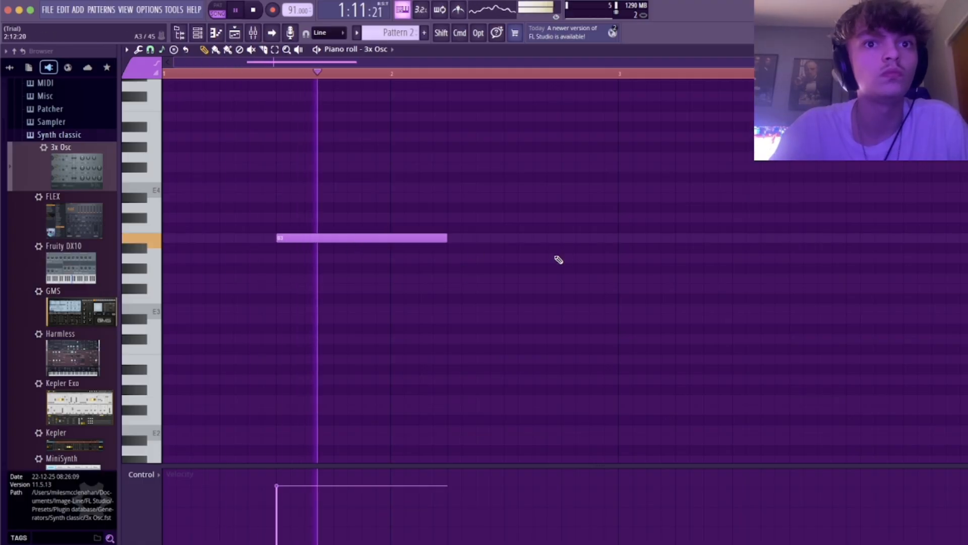
click(449, 258)
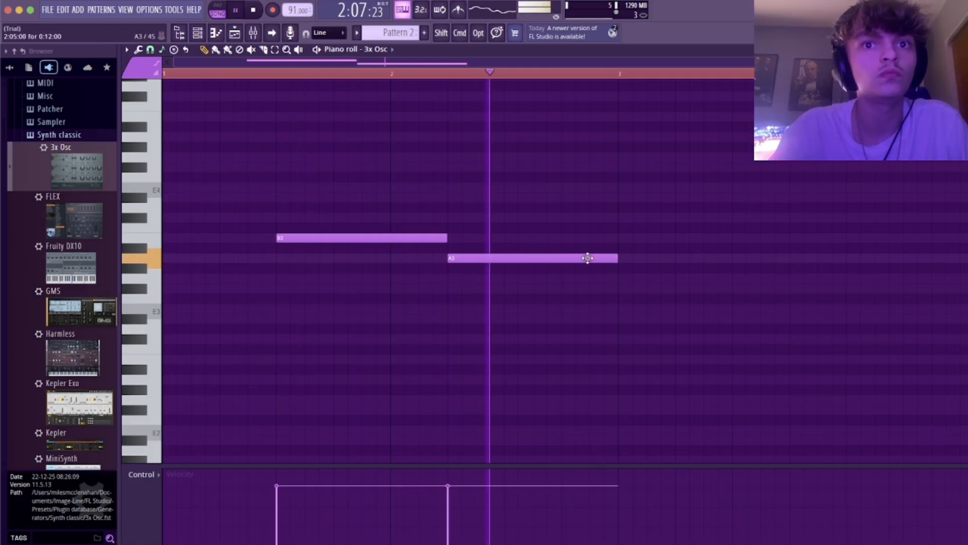
key(space)
key(space)
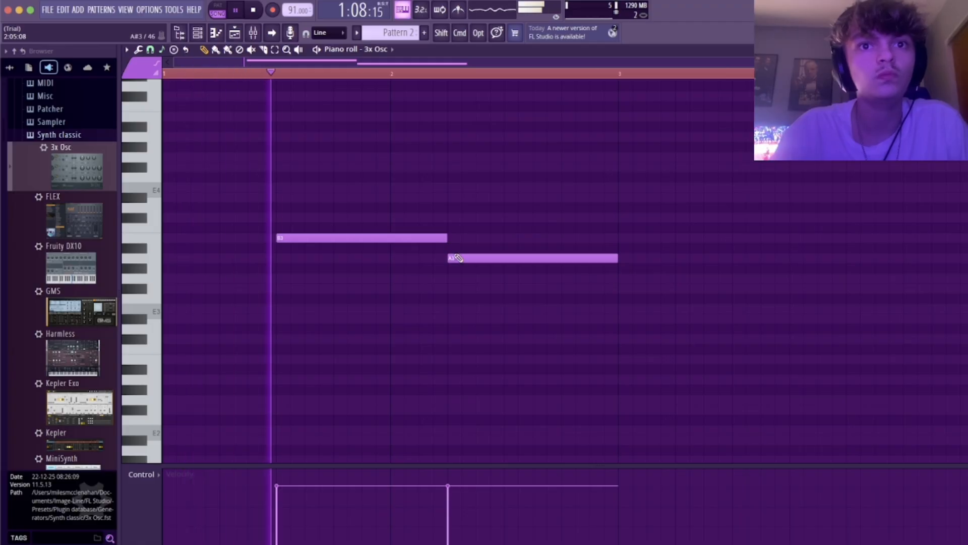
drag(469, 257, 524, 233)
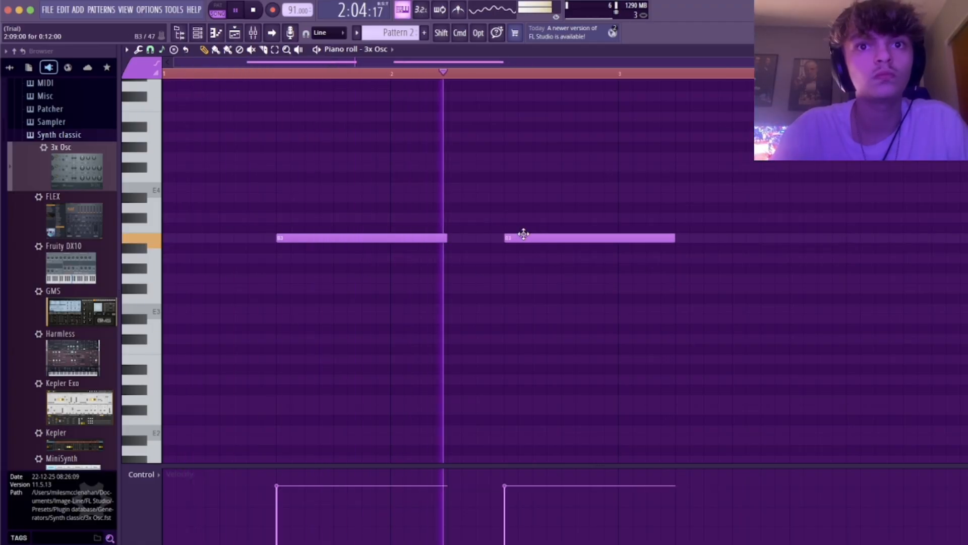
key(space)
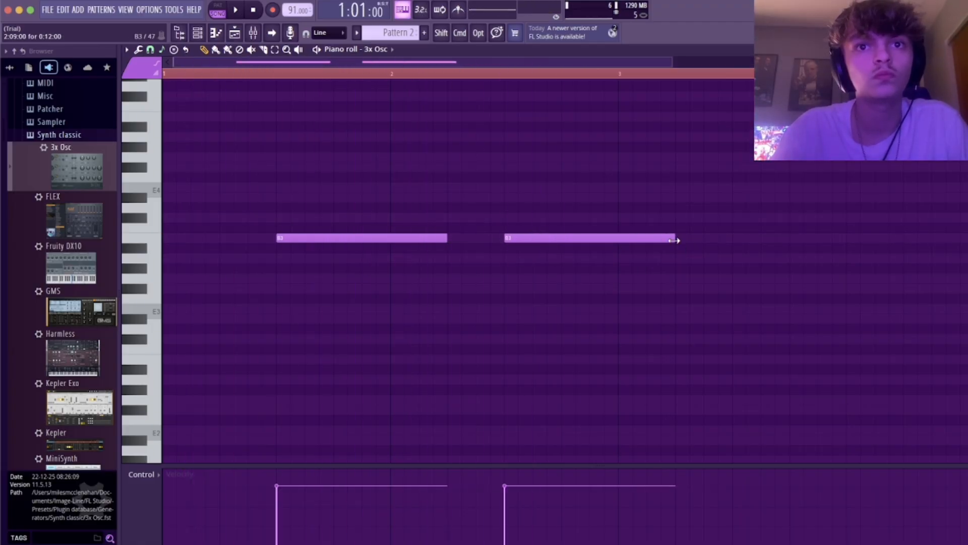
key(space)
key(space)
Try four-step E3 notes at 1:01 and 2:05 around the B3 notes, play them and delete both
click(165, 217)
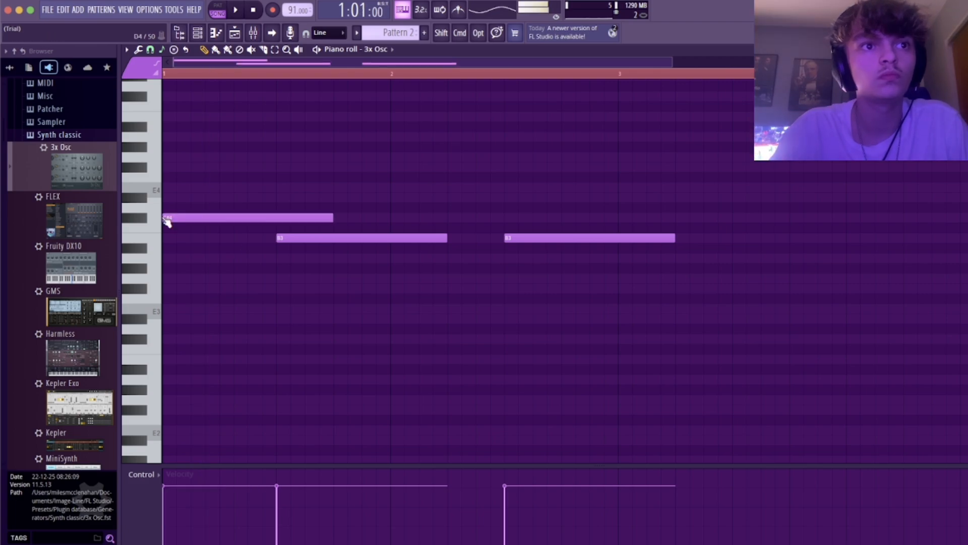
drag(241, 217, 221, 181)
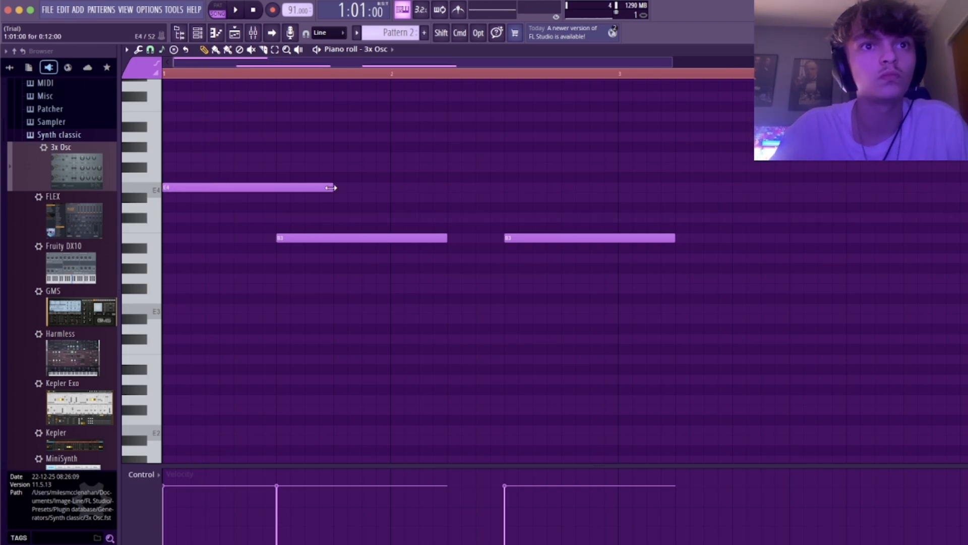
drag(330, 187, 183, 299)
key(space)
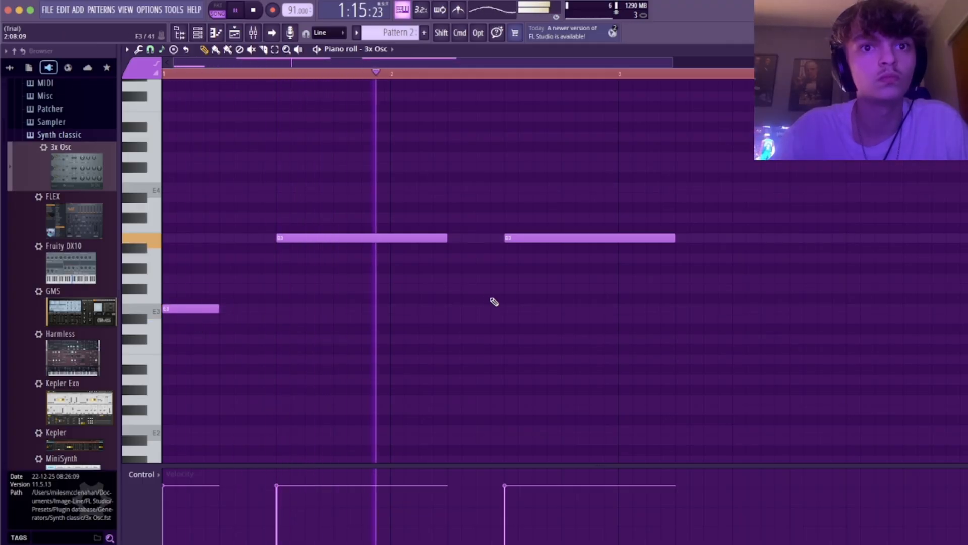
click(449, 309)
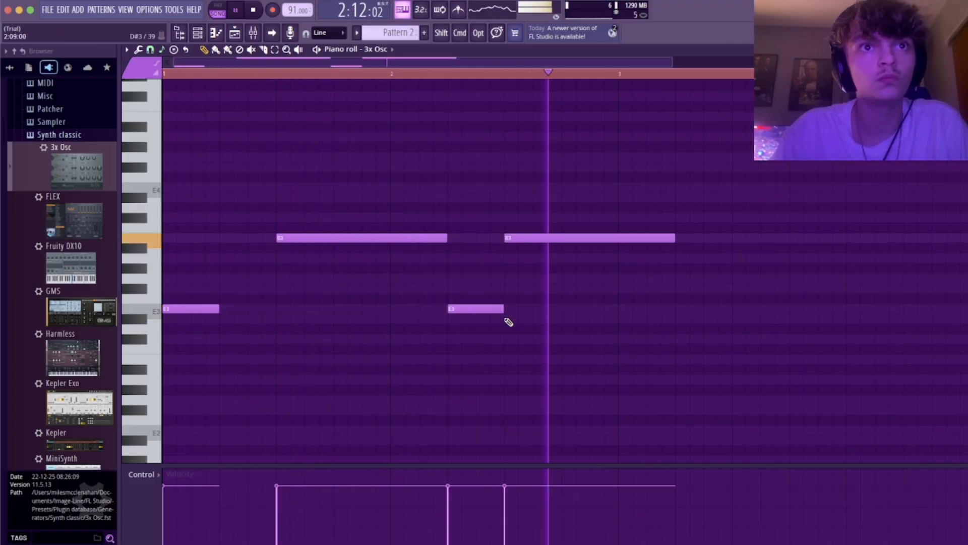
key(space)
right_click(475, 309)
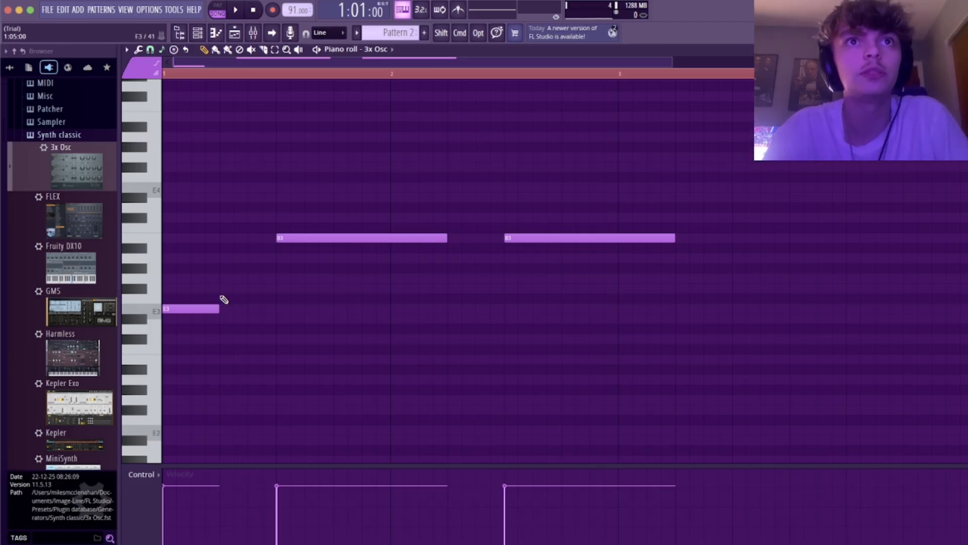
right_click(182, 309)
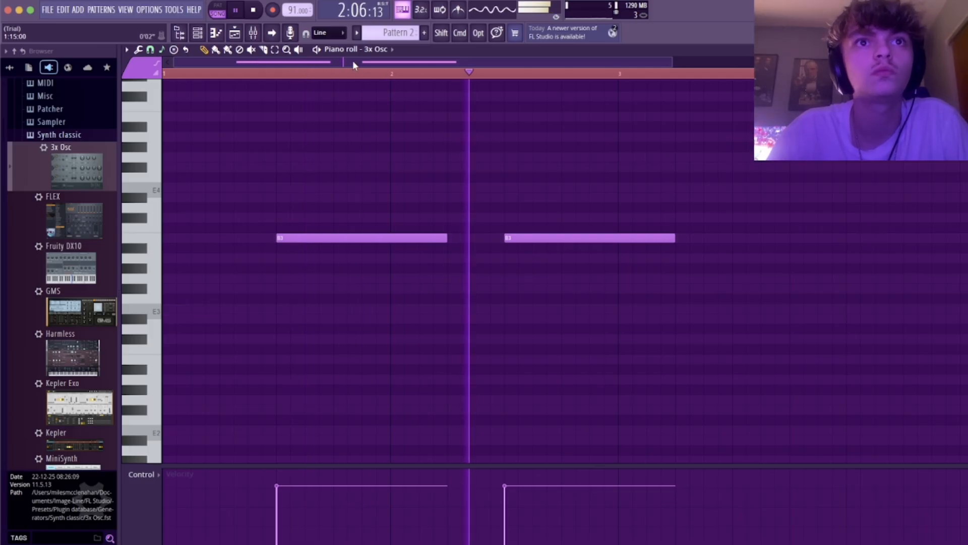
Audition single 3x Osc notes, including C4 and E4, as candidates for the bassline
drag(353, 62, 497, 86)
key(space)
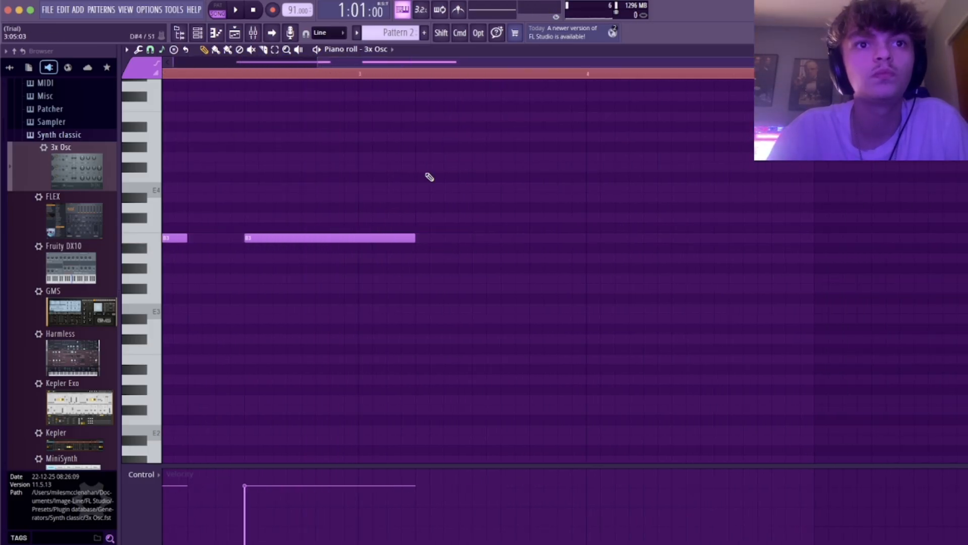
key(z)
key(x)
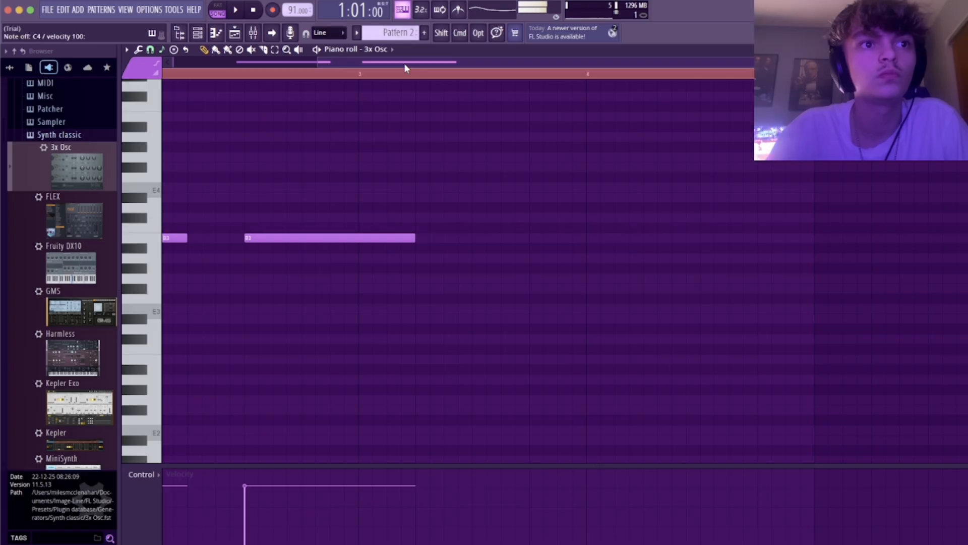
key(c)
key(c)
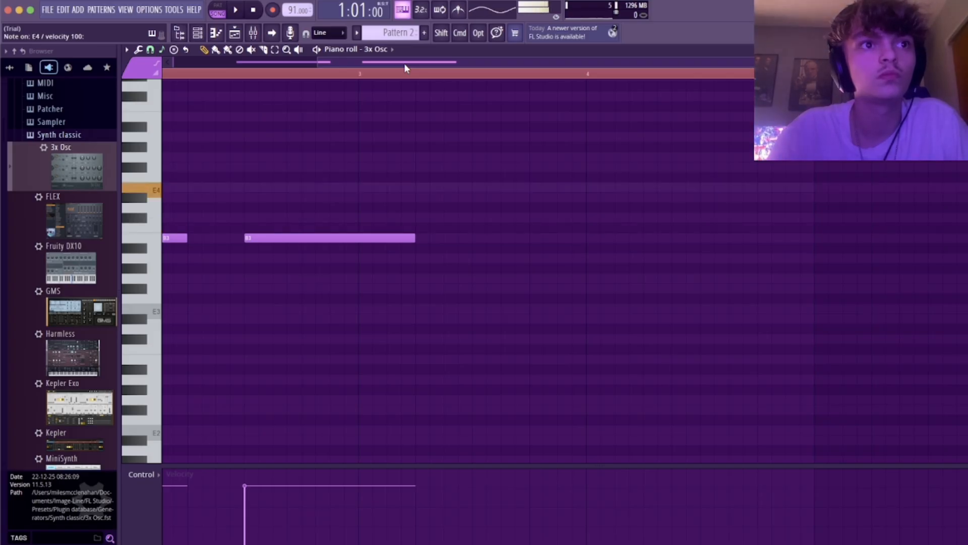
key(b)
key(b)
drag(420, 66, 204, 64)
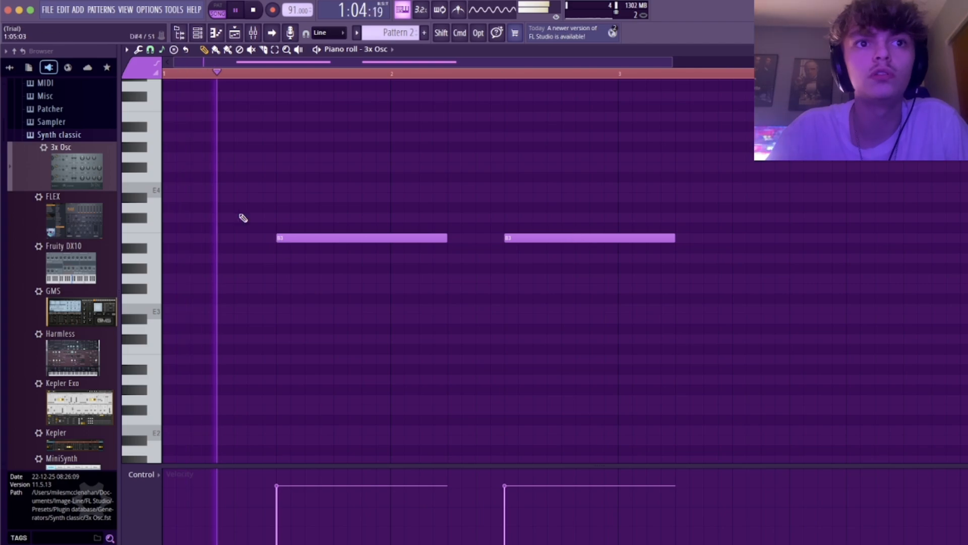
Shorten both B3 notes to eight steps during playback and add an A3 note of the same length at 3:05
key(space)
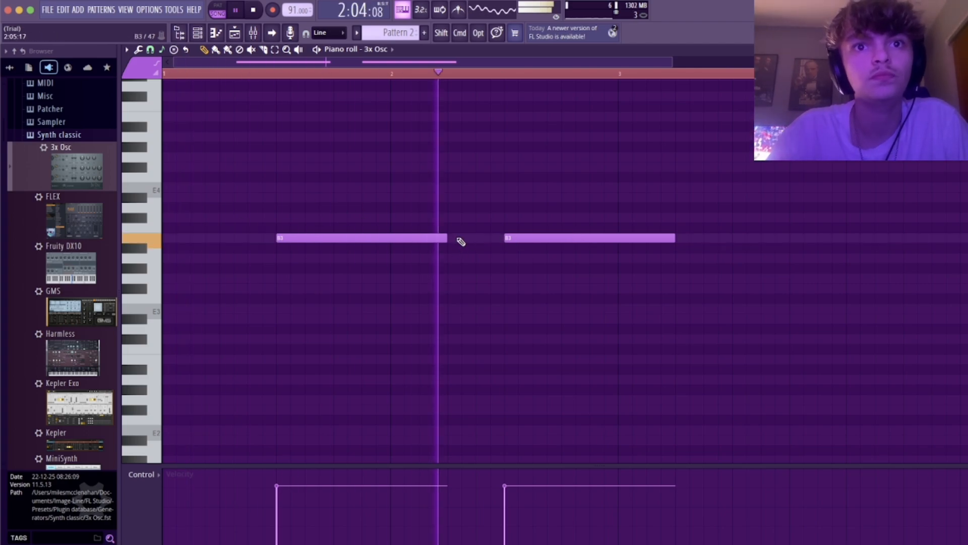
drag(445, 240, 388, 241)
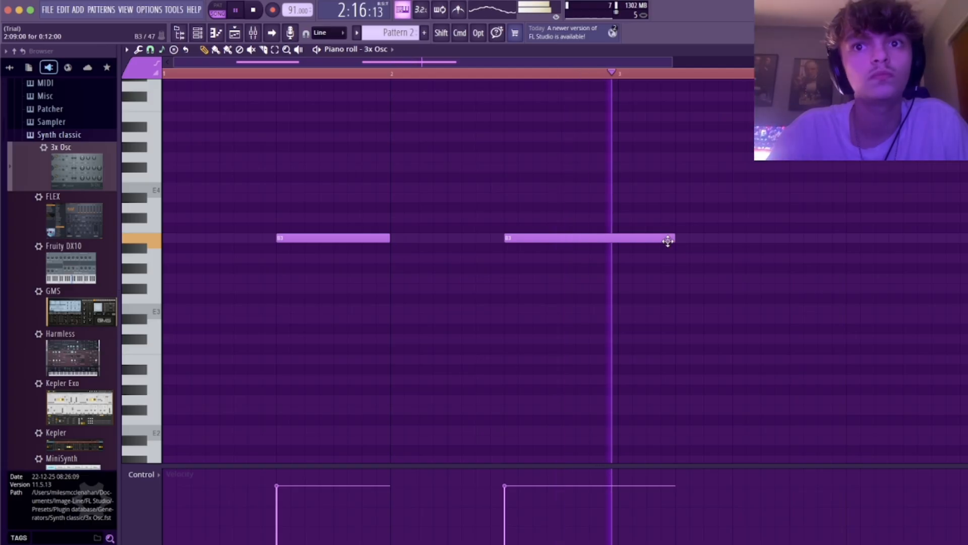
drag(674, 241, 614, 240)
drag(662, 259, 676, 259)
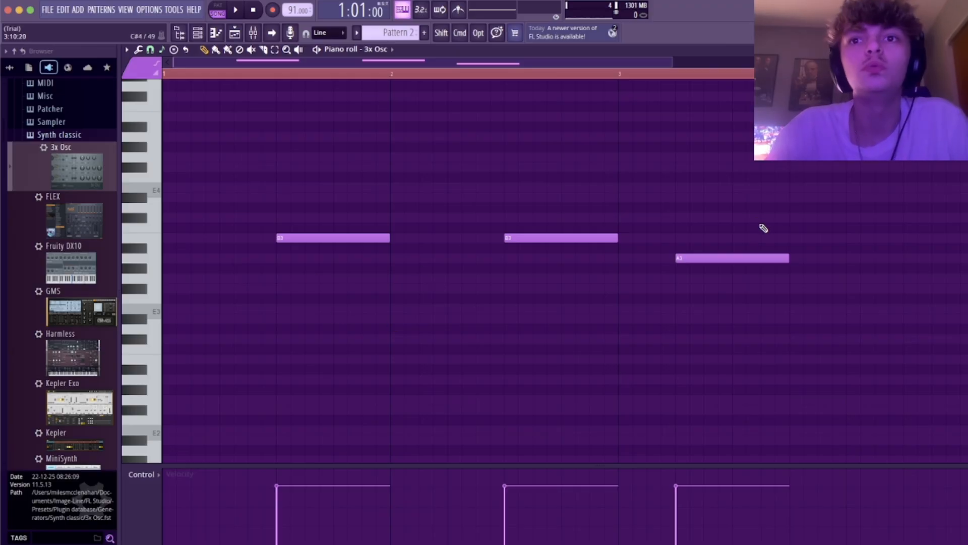
Move the A3 note to the start of bar 1, audition it and delete all notes from the pattern
drag(722, 258, 165, 257)
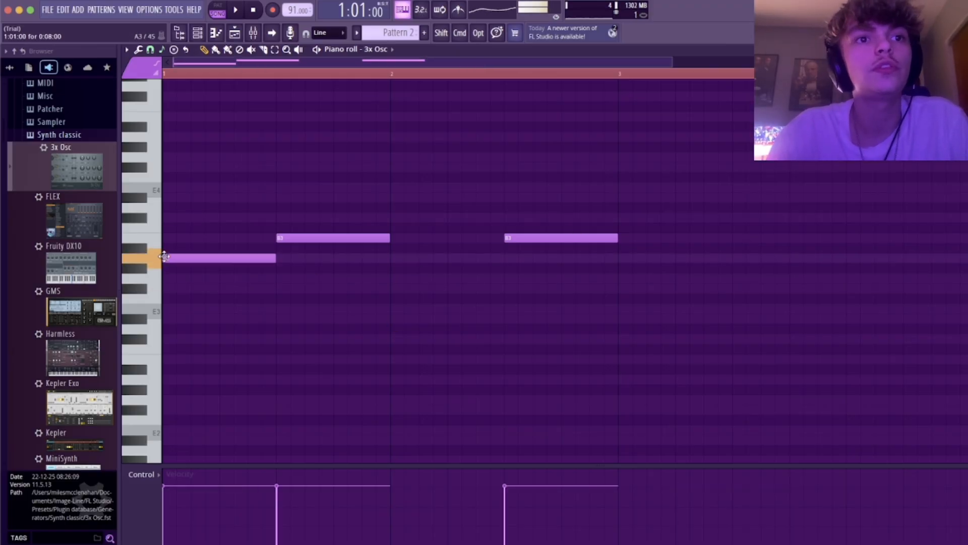
right_click(187, 258)
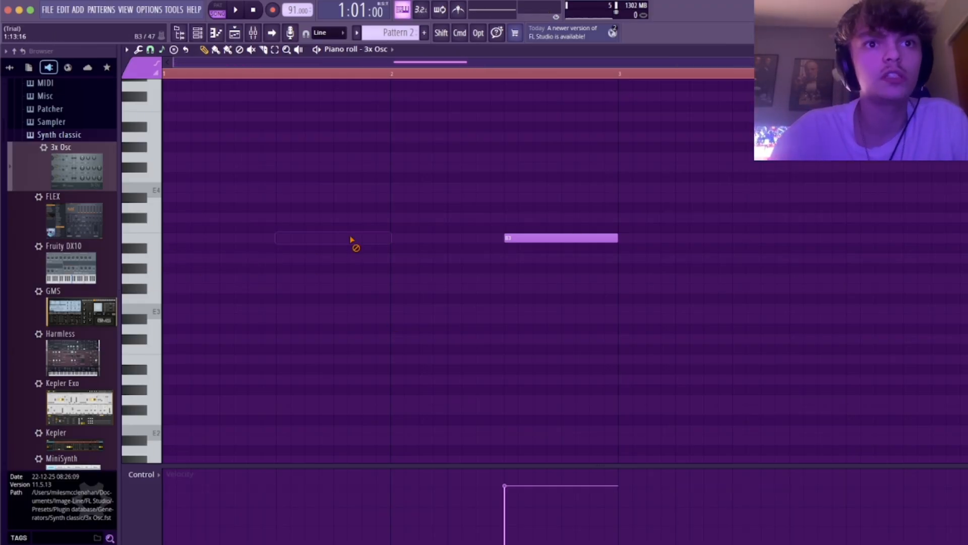
right_click(525, 238)
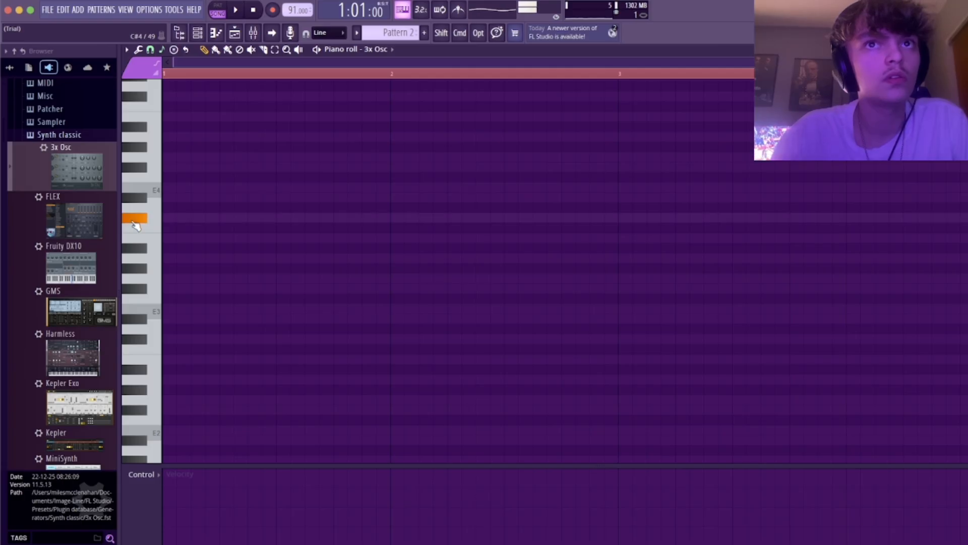
Place a six-step C#4 note at 1:03 followed by an eight-step B3 note at 1:09
mouse_move(244, 217)
mouse_down()
mouse_move(268, 218)
mouse_move(213, 219)
mouse_move(241, 219)
mouse_up()
click(303, 238)
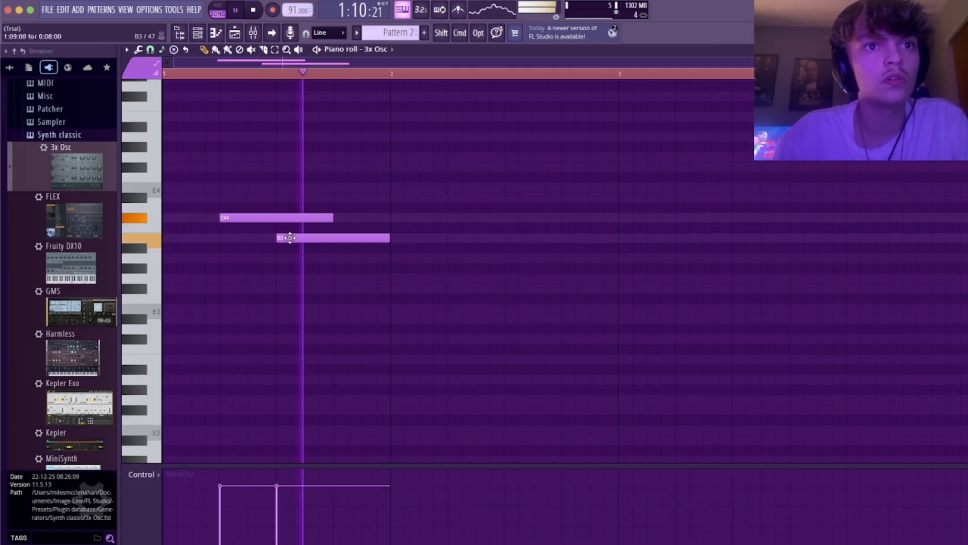
drag(331, 219, 346, 241)
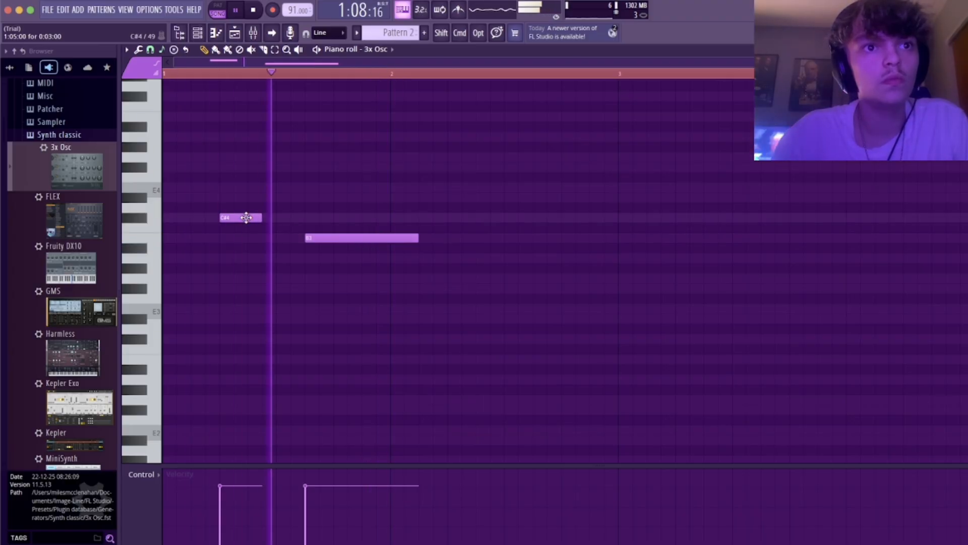
drag(242, 218, 303, 218)
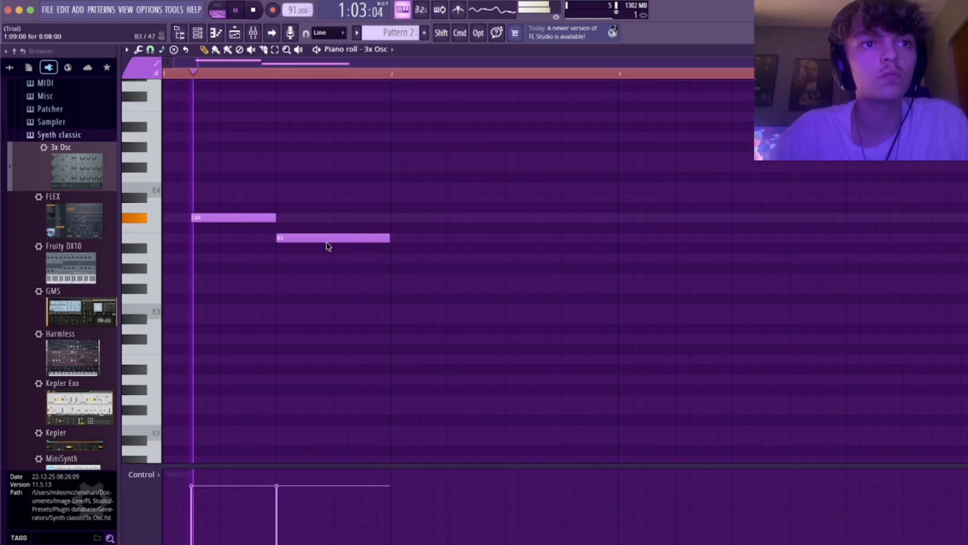
Add an eight-step C#4 at 2:01 and an eight-step B3 at 2:09, and play the phrase back
click(410, 218)
click(518, 238)
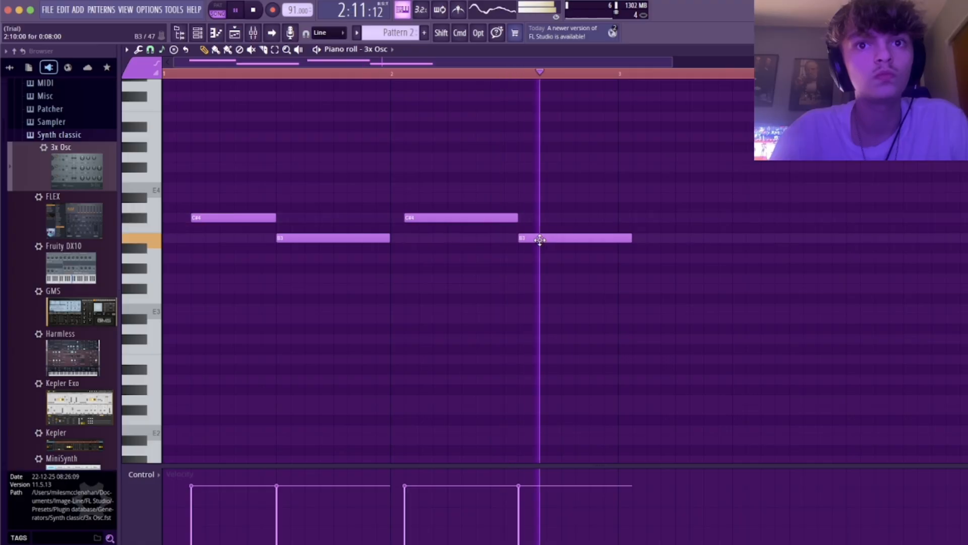
drag(538, 237, 479, 217)
key(space)
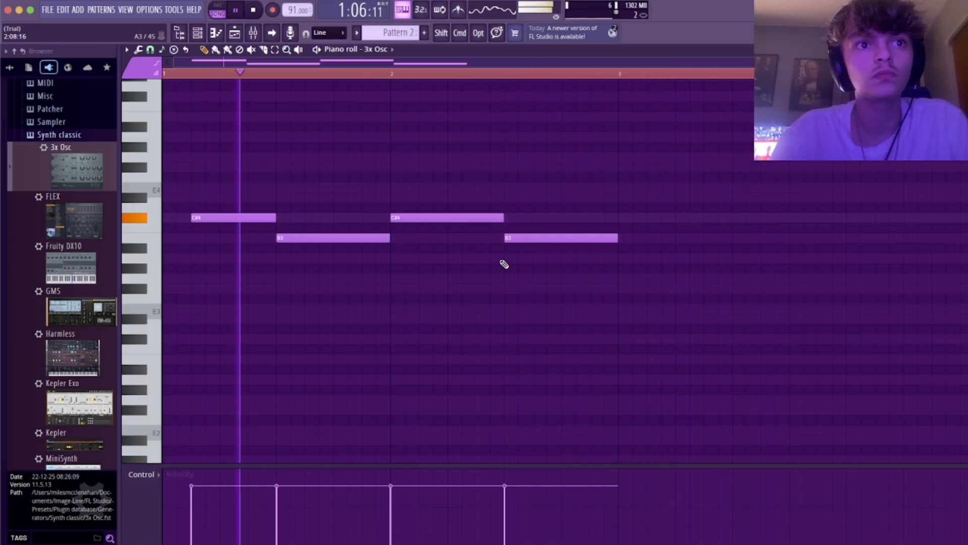
Extend the first C#4 back to the start of bar 1 and delete the C#4 in bar 2
mouse_move(265, 217)
mouse_down()
mouse_move(237, 217)
mouse_move(276, 217)
mouse_up()
right_click(497, 218)
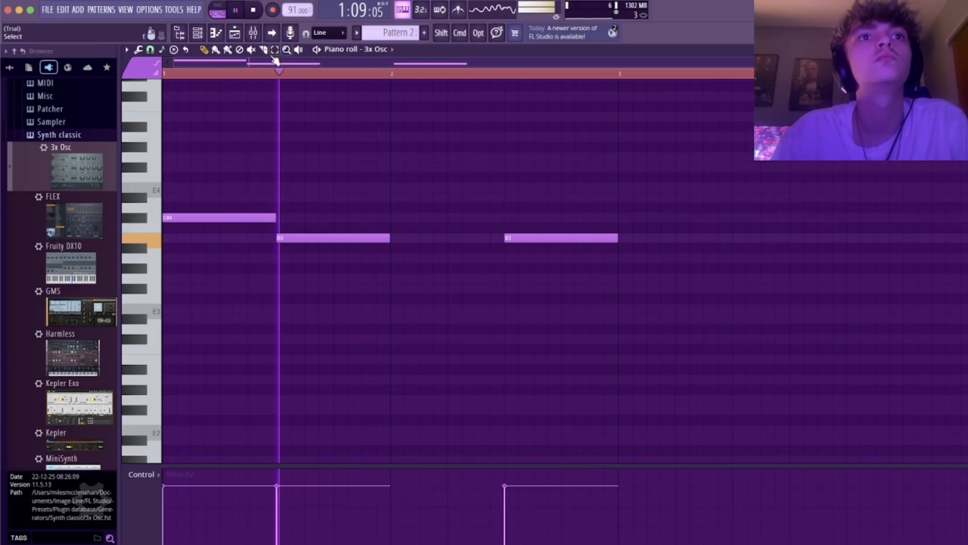
Shorten the first B3 note to six steps and add another six-step B3 note at 4:09
scroll(333, 69, right, 3)
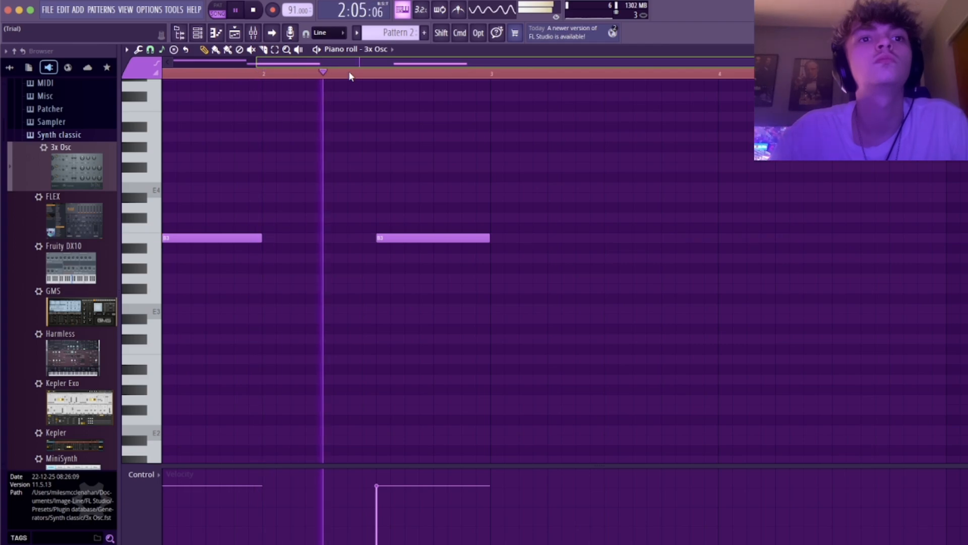
drag(261, 238, 234, 238)
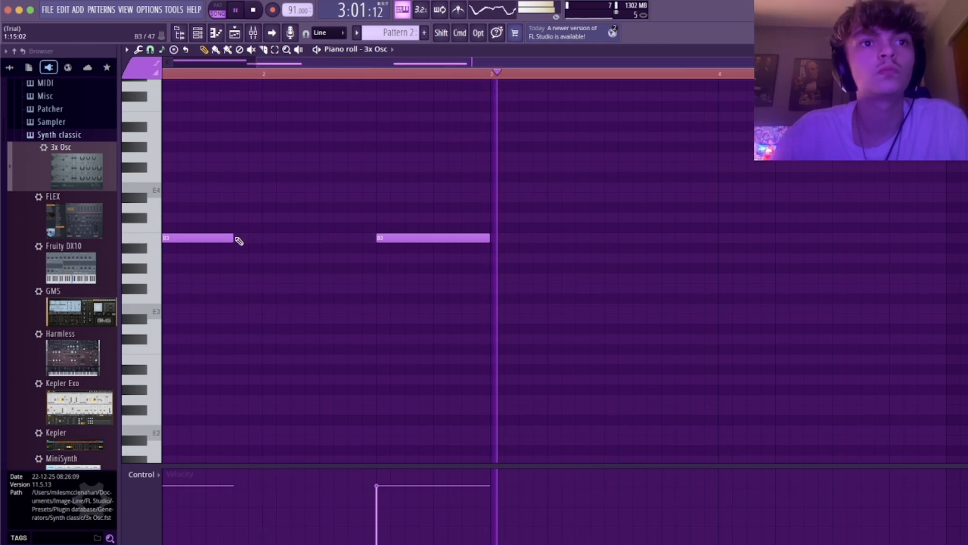
scroll(437, 63, right, 3)
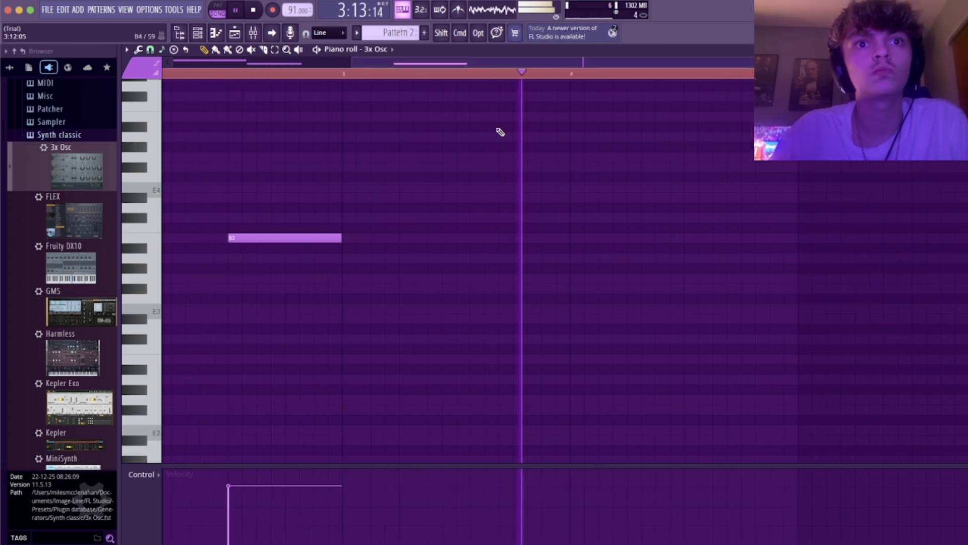
click(679, 238)
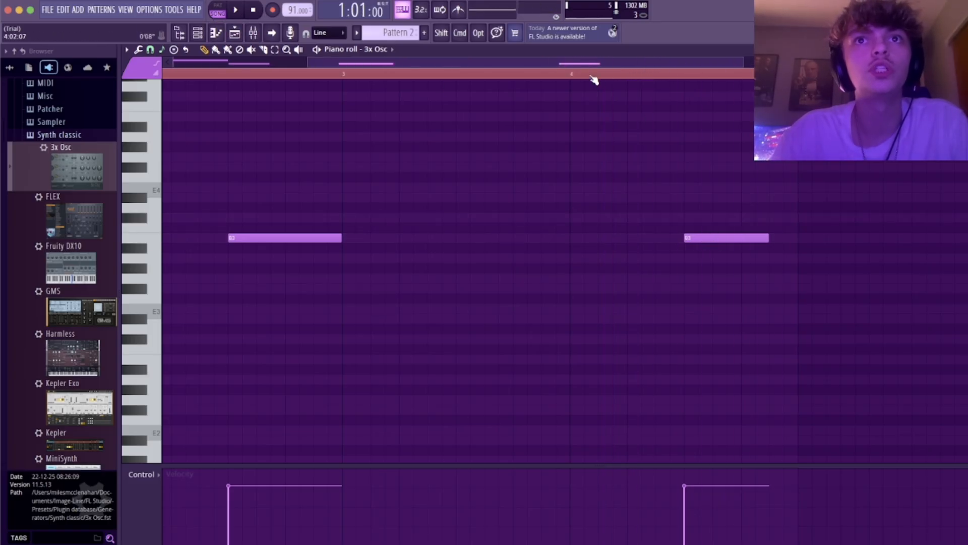
Play the 3x Osc bass pattern with the channel rack open, and return to the playlist
click(199, 34)
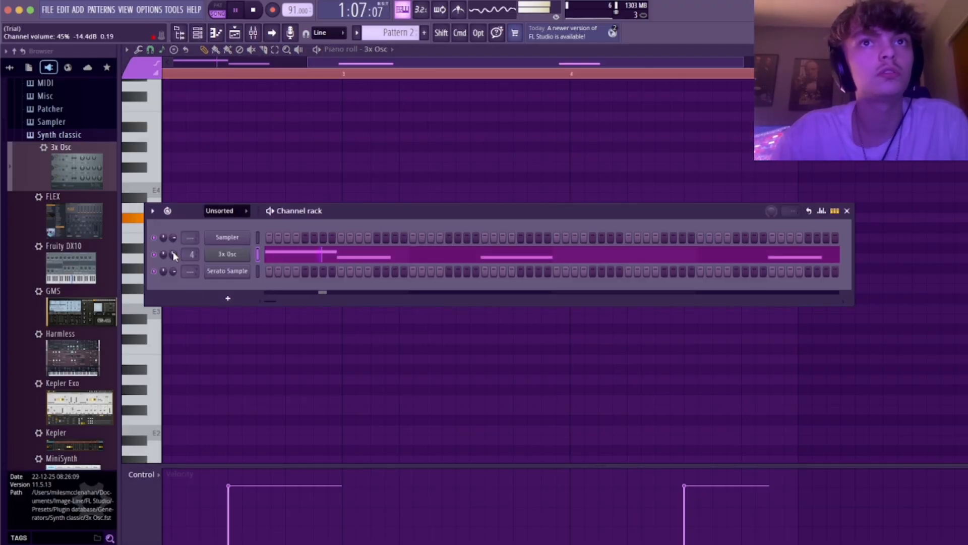
key(space)
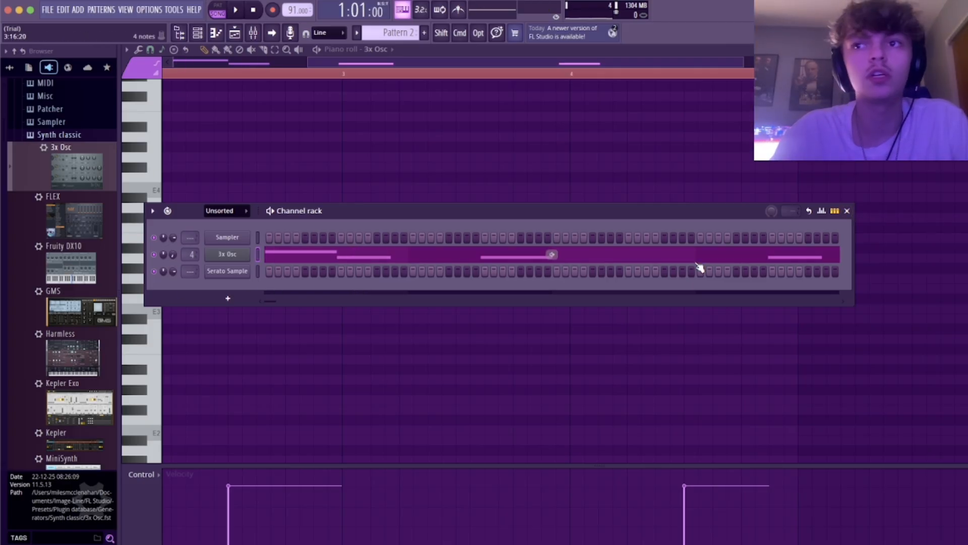
click(847, 210)
key(Escape)
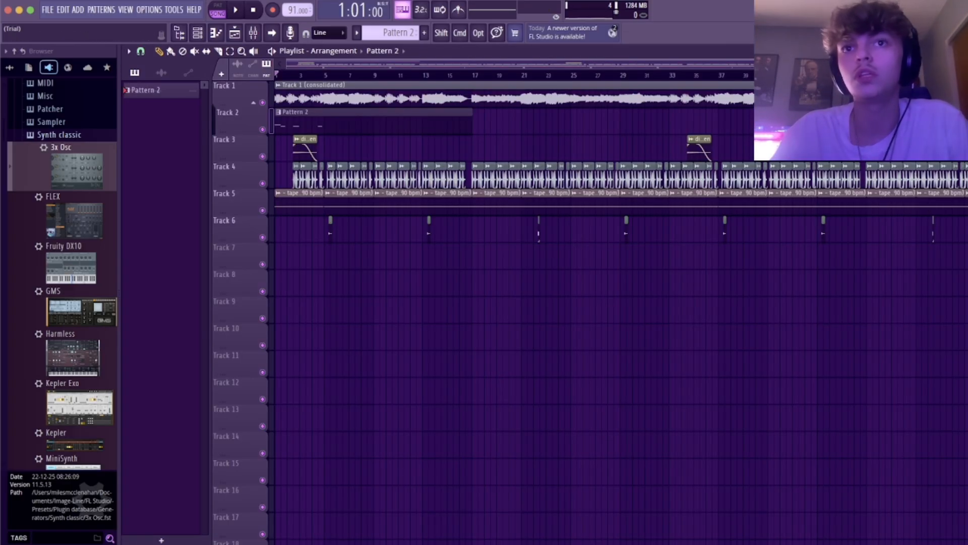
Delete the Pattern 2 bass clip from Track 2 and play the arrangement without it
right_click(388, 120)
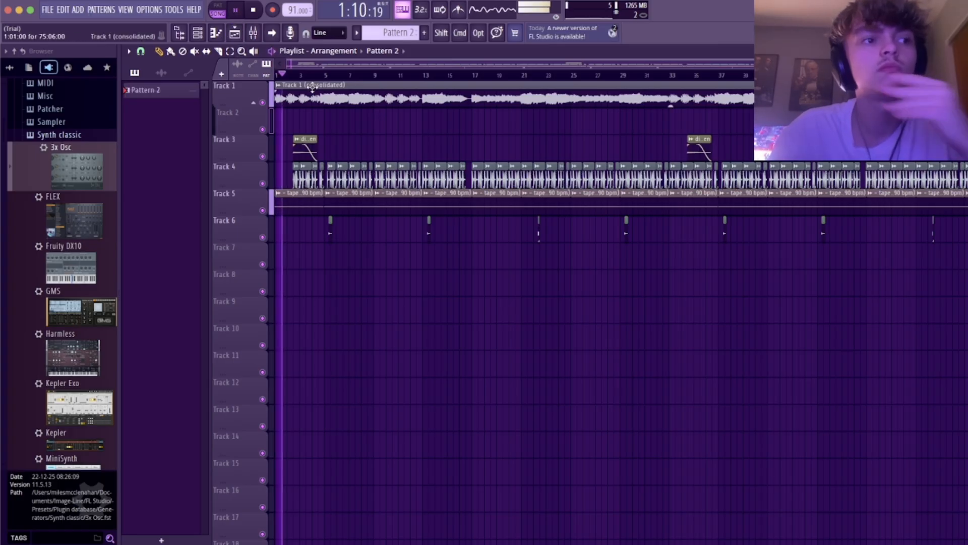
scroll(325, 58, up, 5)
scroll(324, 59, down, 5)
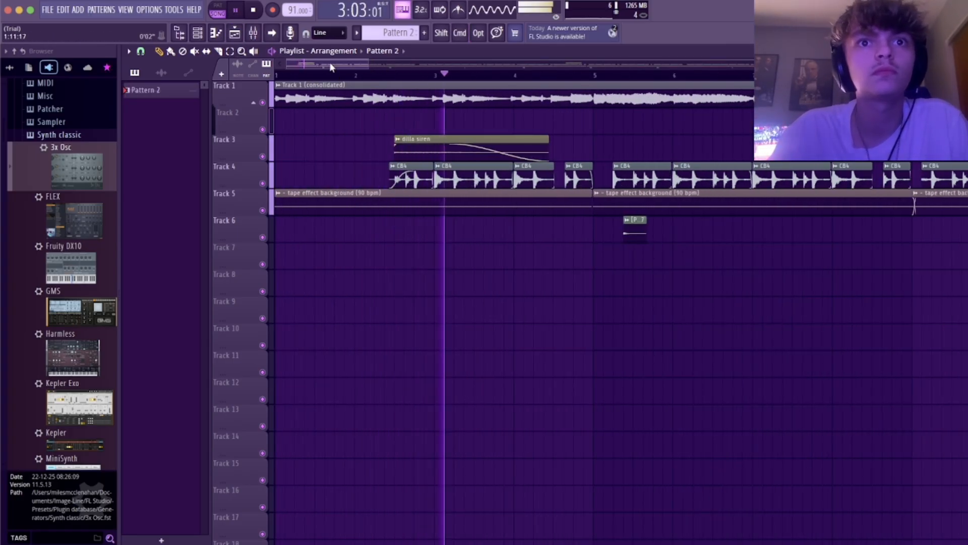
mouse_move(330, 62)
mouse_down()
mouse_move(365, 65)
mouse_move(337, 65)
mouse_up()
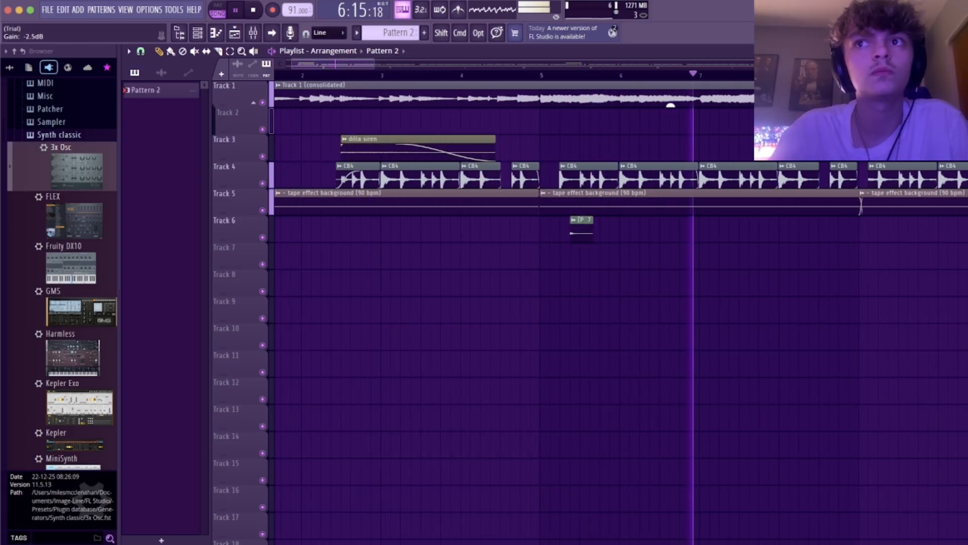
click(494, 76)
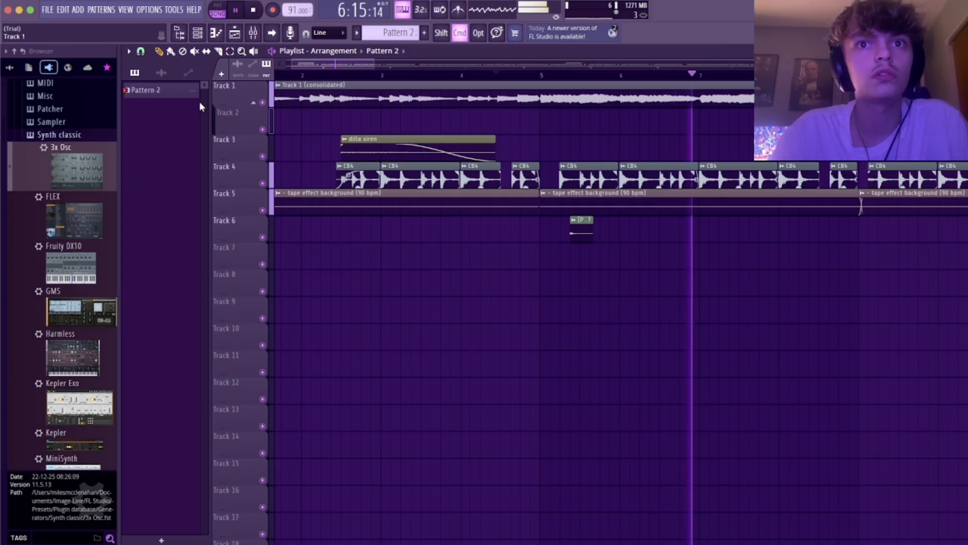
Undo the bassline edits and earlier changes back until the muted original sample clips on Track 2 are restored
key(super+z)
key(super+z)
key(super+z)
key(super+z)
key(super+z)
key(super+z)
key(super+z)
key(super+z)
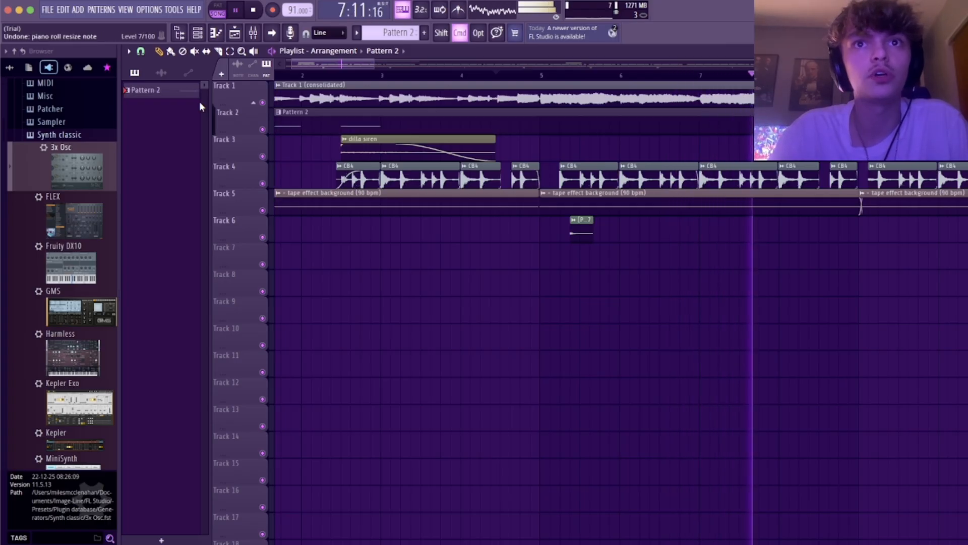
key(super+z)
key(super+z)
key(super+z)
key(super+z)
key(super+z)
key(super+z)
key(super+z)
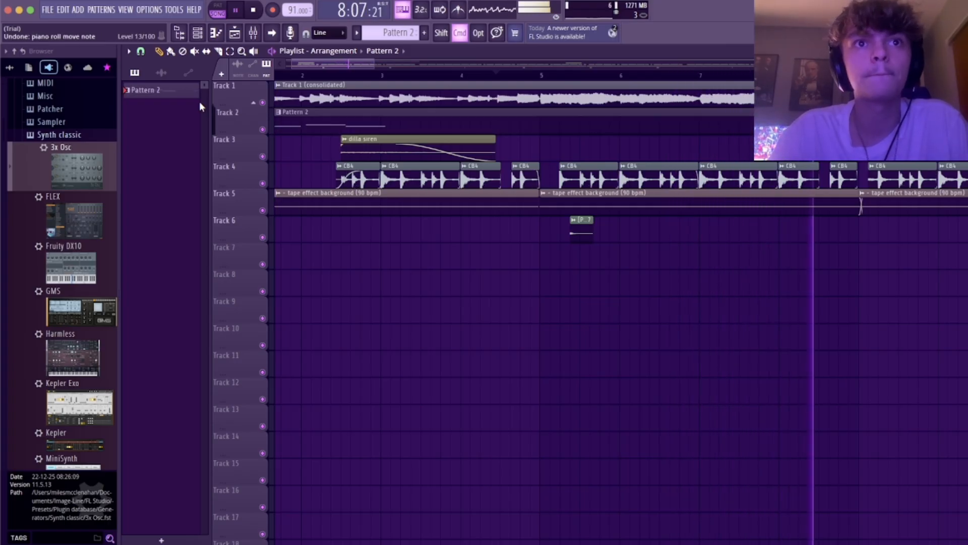
key(super+z)
key(super+z)
key(super+z)
key(super+z)
key(super+z)
key(super+z)
key(super+z)
key(super+z)
key(super+z)
key(super+z)
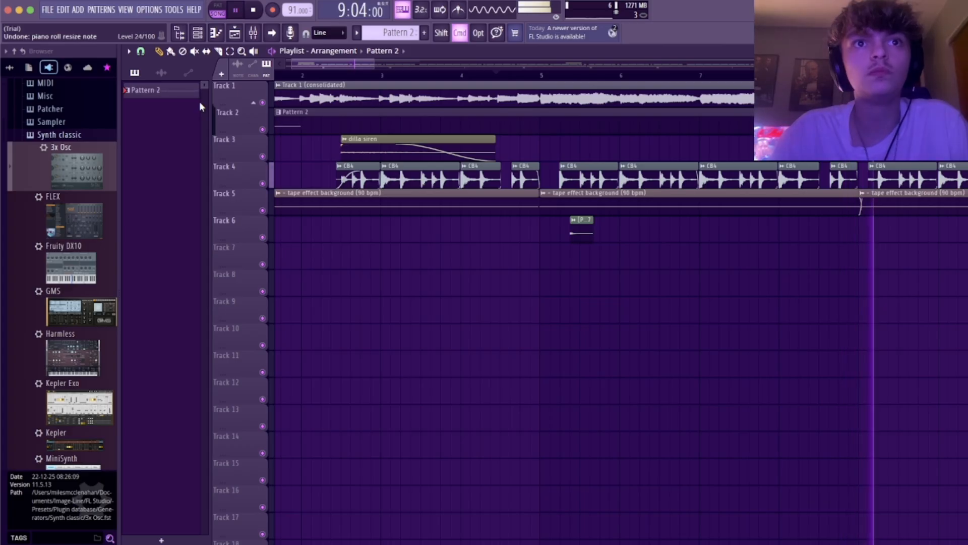
key(super+z)
key(super+z)
key(super+z)
key(super+z)
key(super+z)
key(super+z)
key(super+z)
key(super+z)
key(super+z)
key(super+z)
key(super+z)
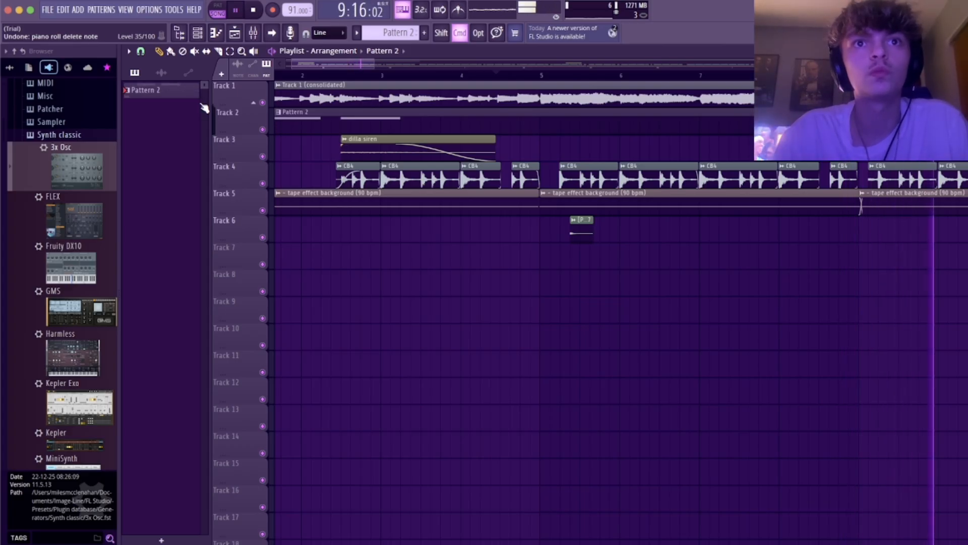
key(super+z)
key(super+z)
key(super+z)
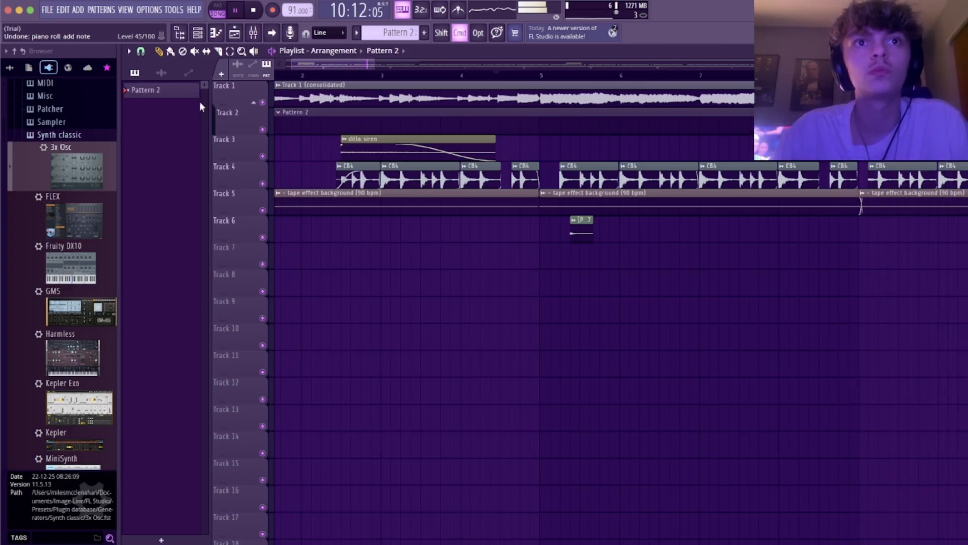
key(super+z)
key(super+z)
key(super+z)
key(super+z)
key(super+z)
key(super+z)
key(super+z)
key(super+z)
key(super+z)
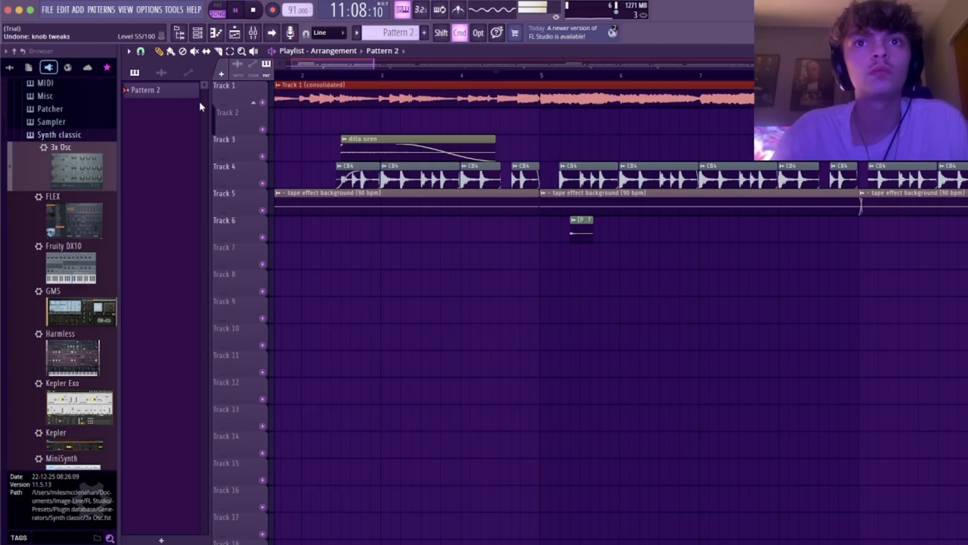
key(super+z)
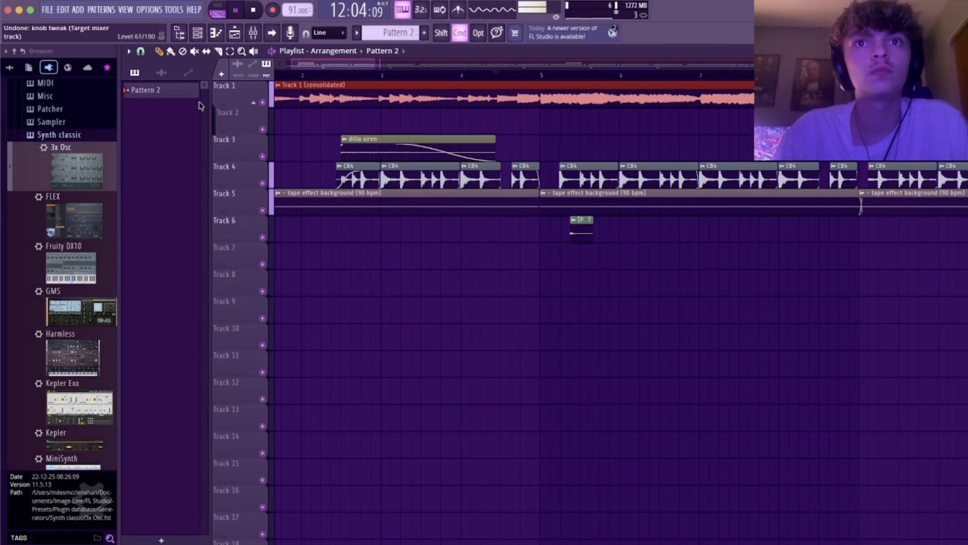
key(super+z)
key(super+z)
key(super+z)
key(super+z)
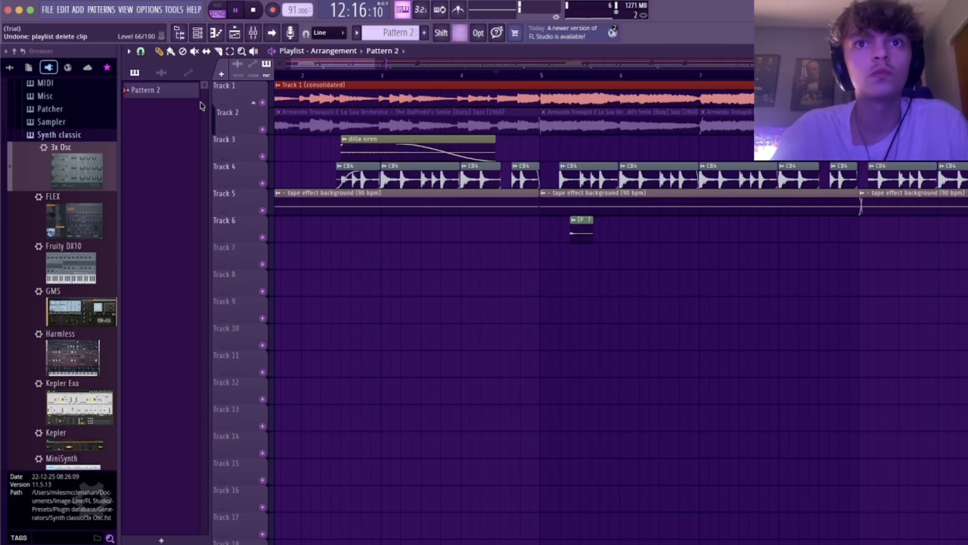
Delete the consolidated sample clip from Track 1 and unmute the original sample clips on Track 2
right_click(691, 85)
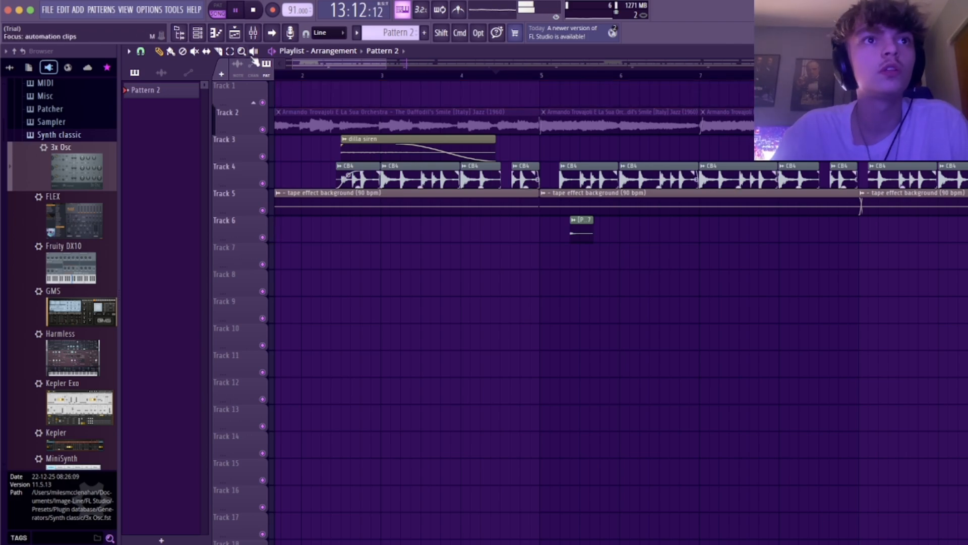
scroll(313, 76, right, 10)
scroll(312, 76, down, 10)
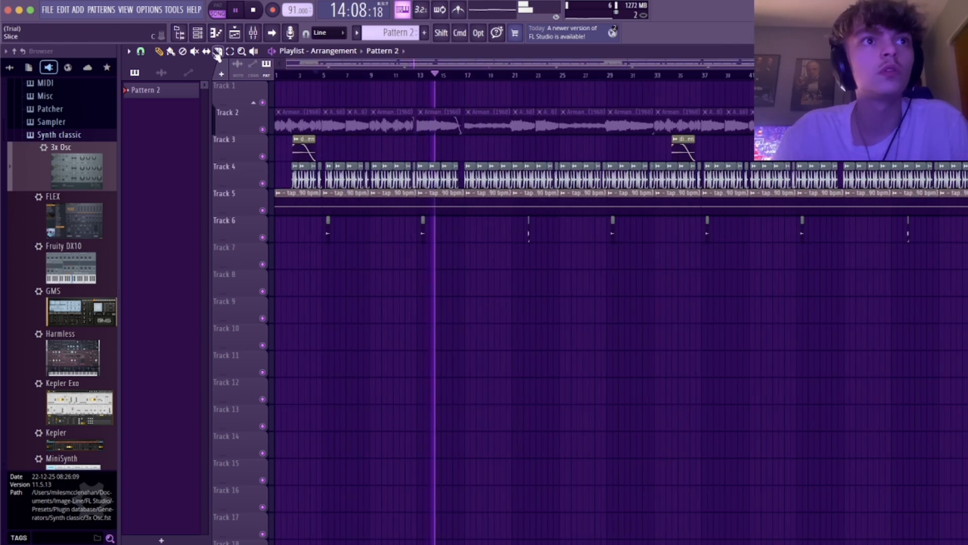
click(197, 52)
mouse_move(761, 124)
mouse_down()
mouse_move(305, 124)
mouse_move(609, 120)
mouse_up()
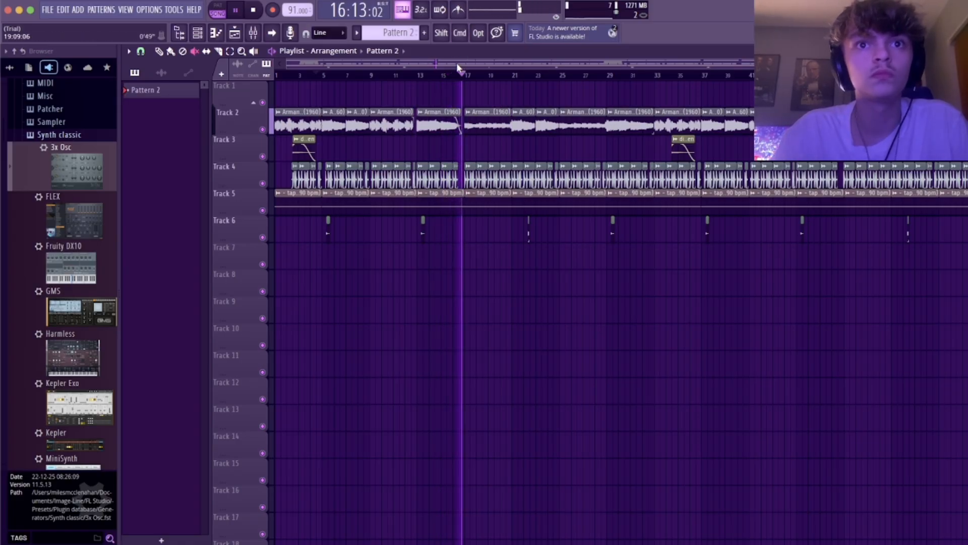
Play through the arrangement to check the unmuted sample clips against the drums, and restore the Draw tool
drag(445, 63, 377, 61)
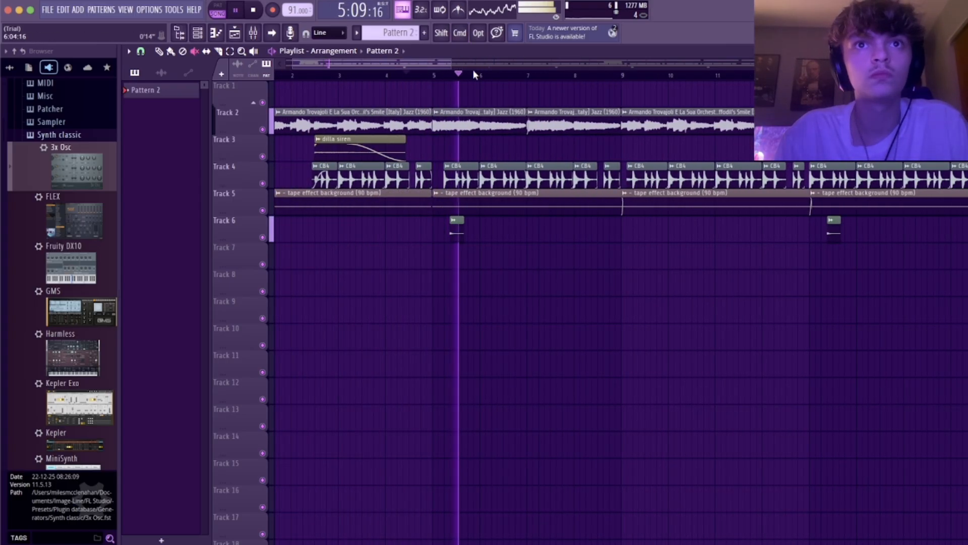
click(159, 51)
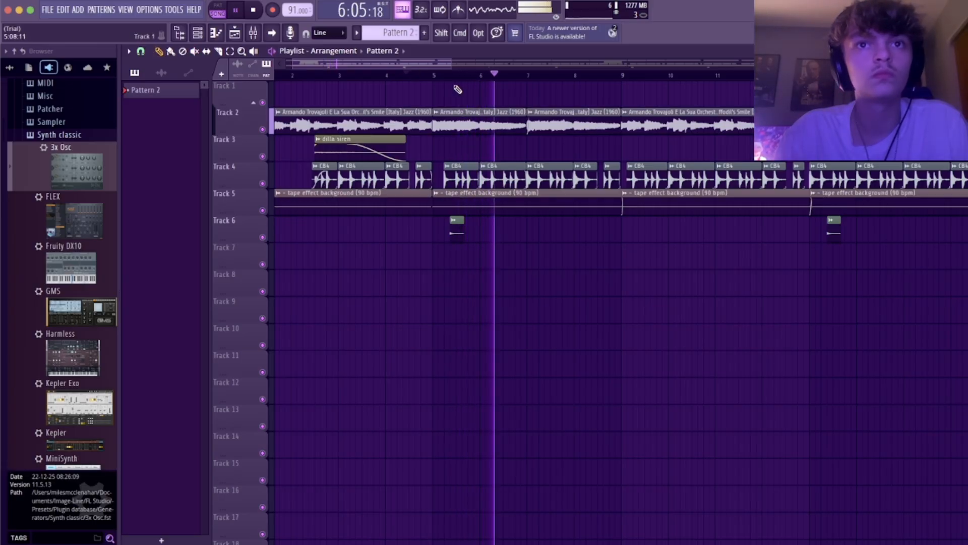
click(412, 77)
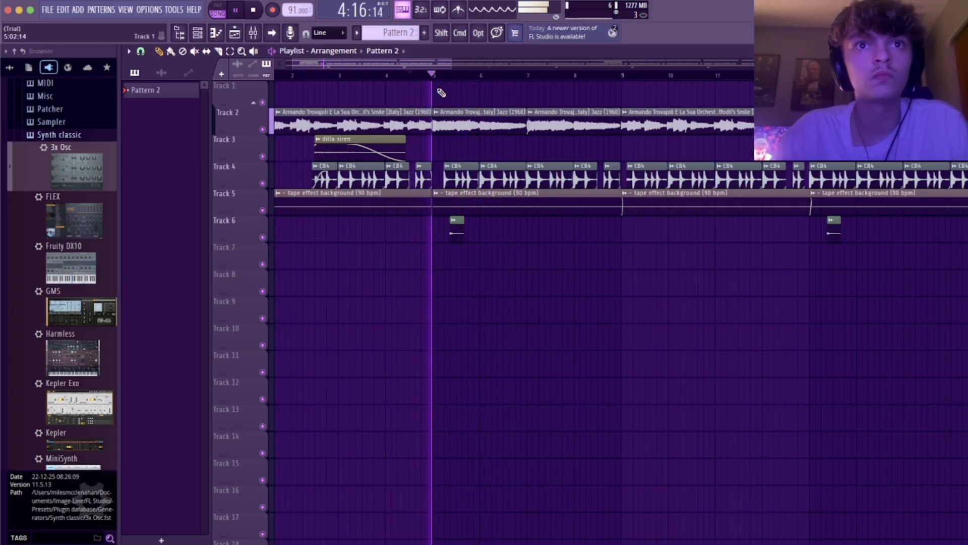
drag(312, 61, 339, 63)
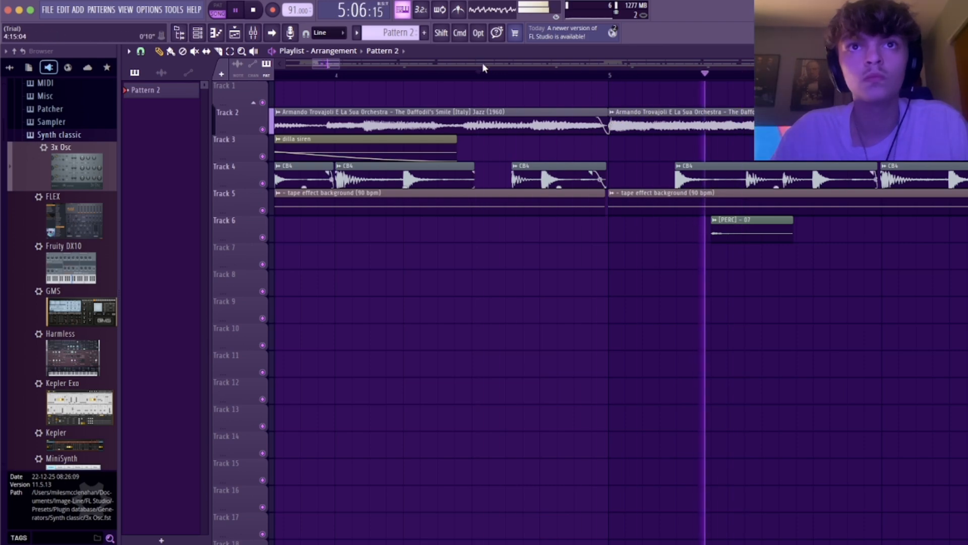
drag(339, 64, 501, 63)
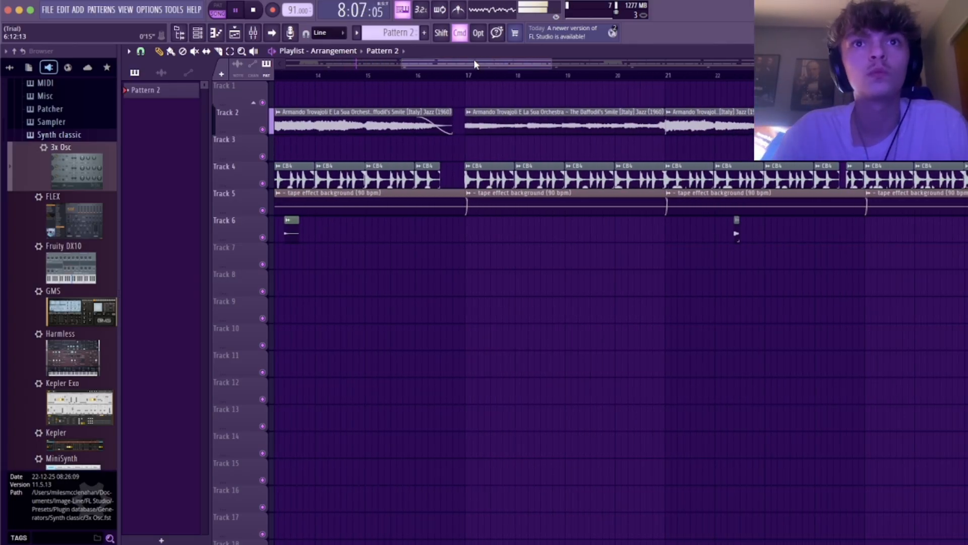
drag(431, 66, 399, 63)
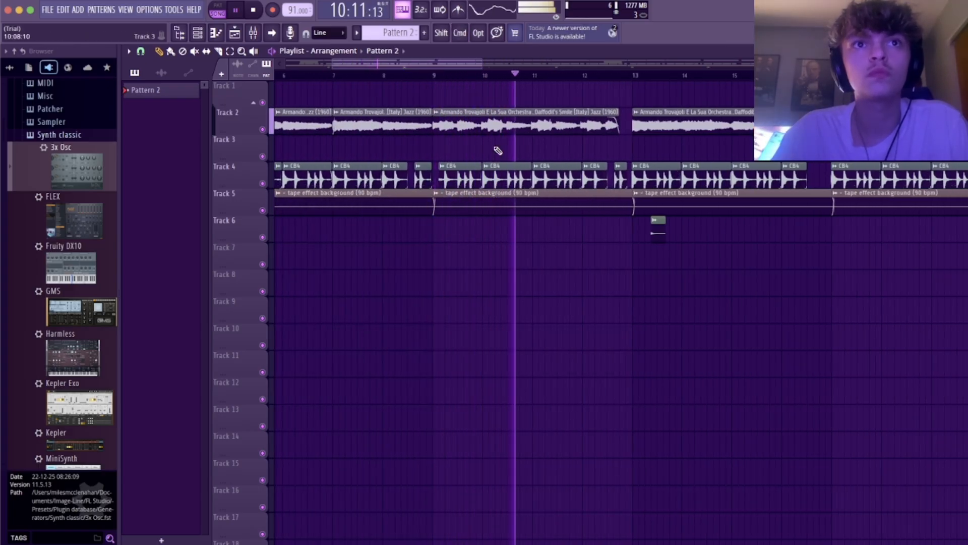
Try a lower low-cut frequency in Insert 1's Fruity Parametric EQ 2 and replay the section from about bar 10
key(F9)
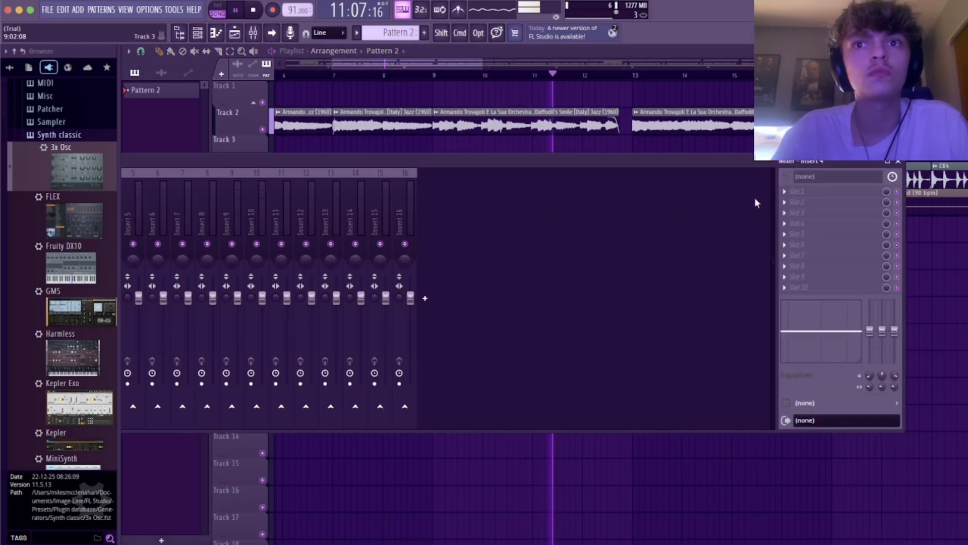
drag(690, 164, 827, 134)
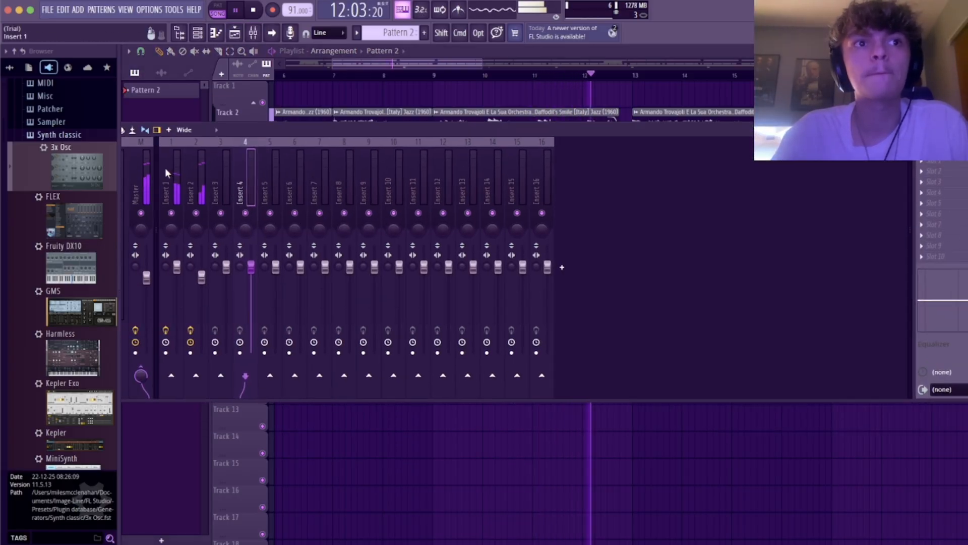
click(933, 161)
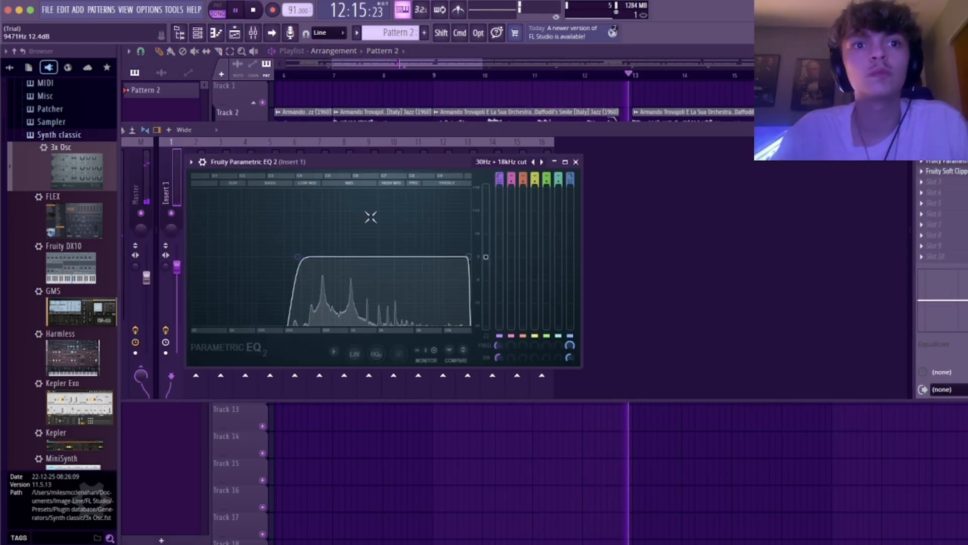
drag(302, 258, 270, 257)
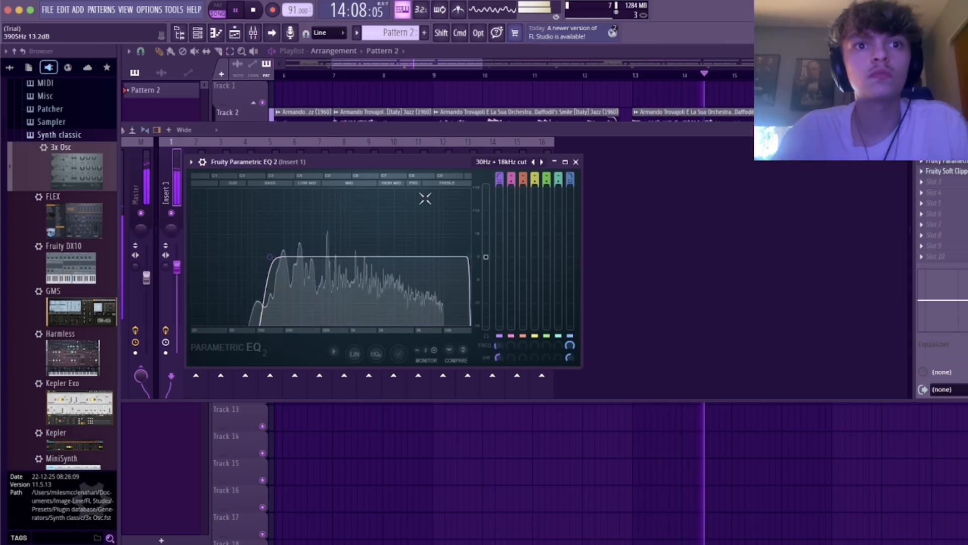
click(488, 69)
click(488, 75)
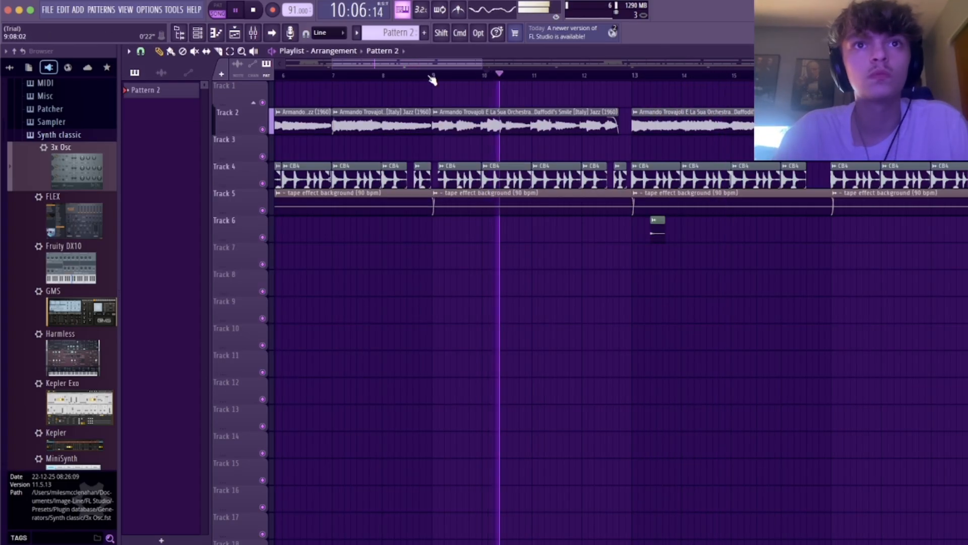
Raise the low-cut frequency in Insert 1's Fruity Parametric EQ 2 and close the equalizer
click(197, 32)
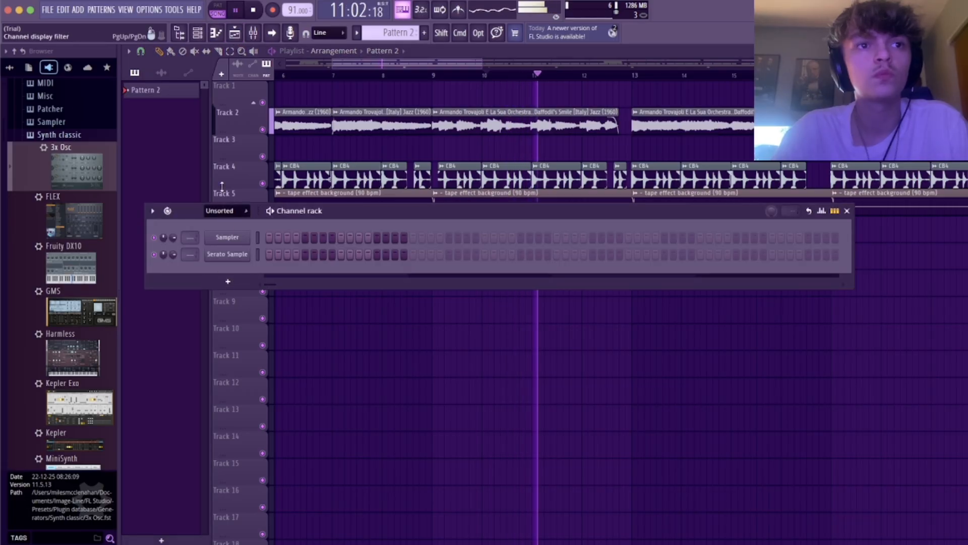
click(253, 32)
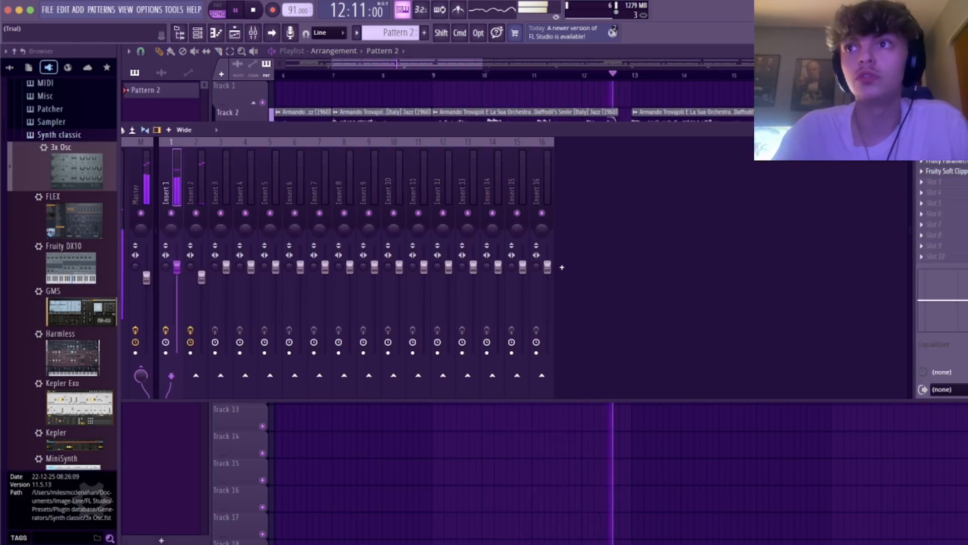
click(961, 161)
drag(270, 257, 312, 260)
click(575, 162)
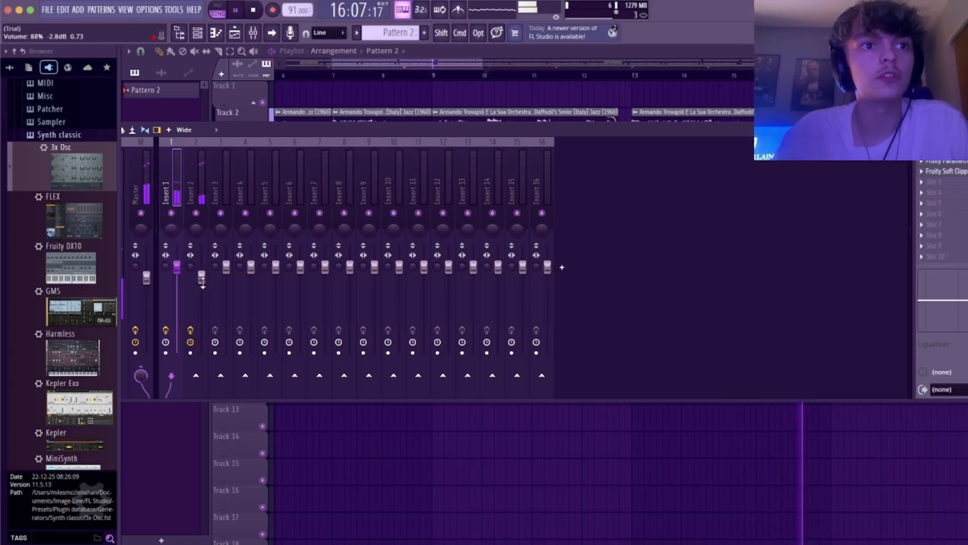
Rebalance the mixer levels by trying lower volumes on Insert 2 and slightly reducing the Insert 1 fader
drag(202, 282, 202, 291)
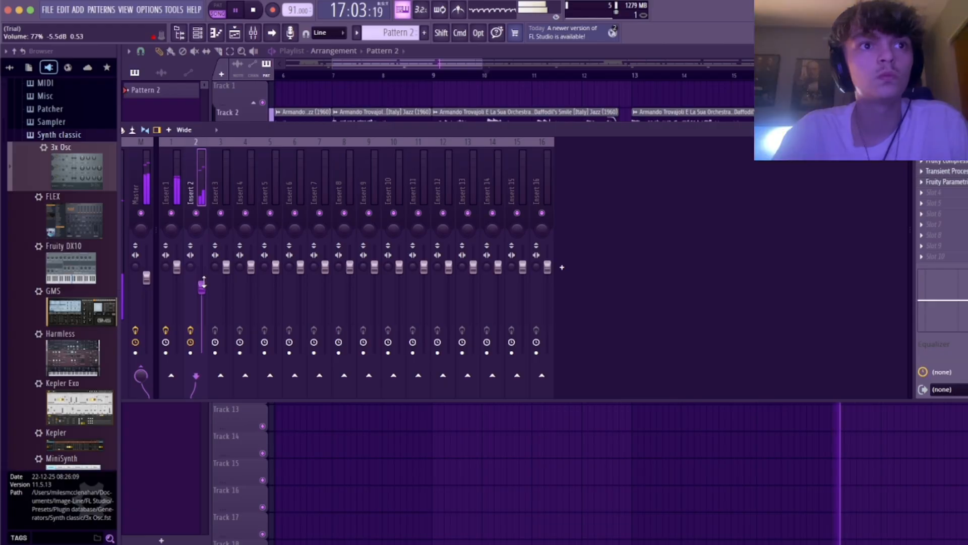
drag(202, 286, 203, 276)
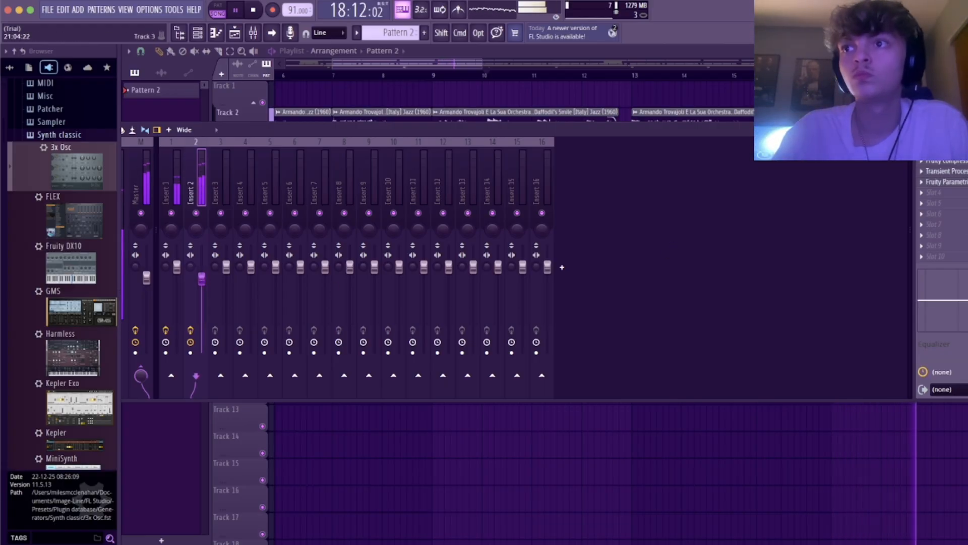
drag(177, 267, 177, 270)
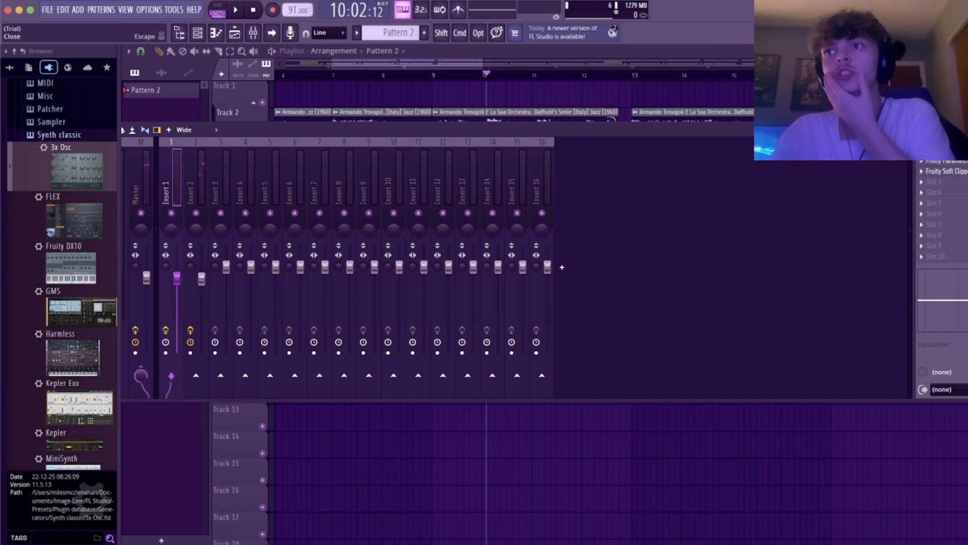
Close the mixer and the Channel rack to work in the playlist arrangement
key(F9)
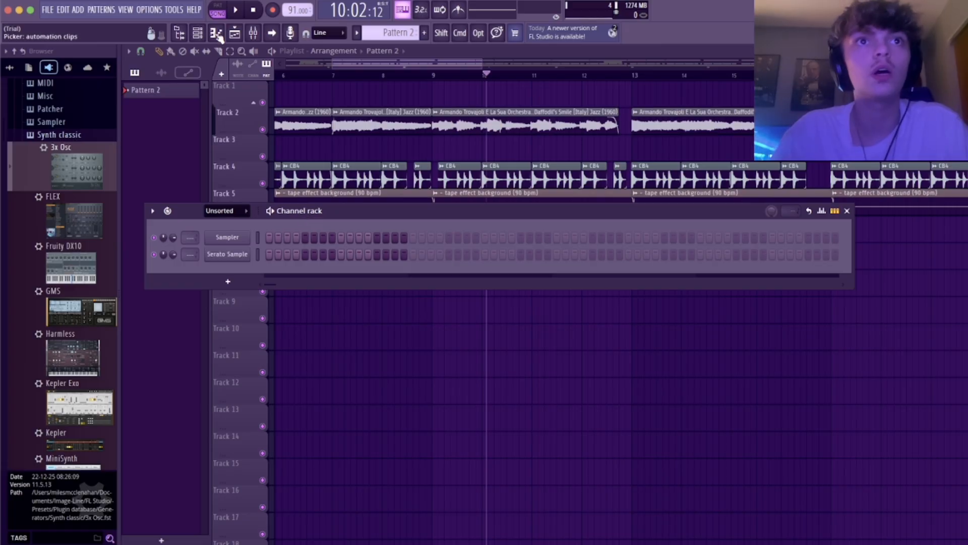
click(254, 33)
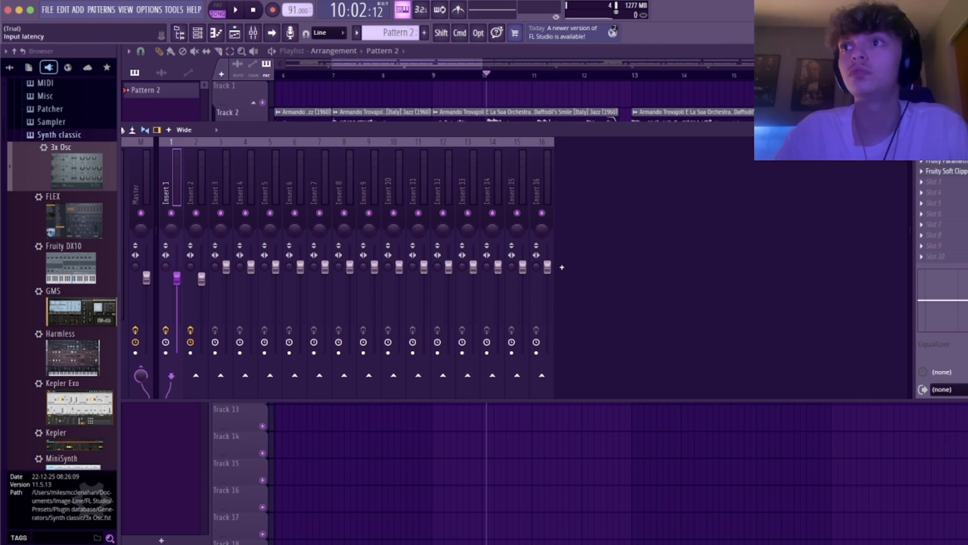
key(F9)
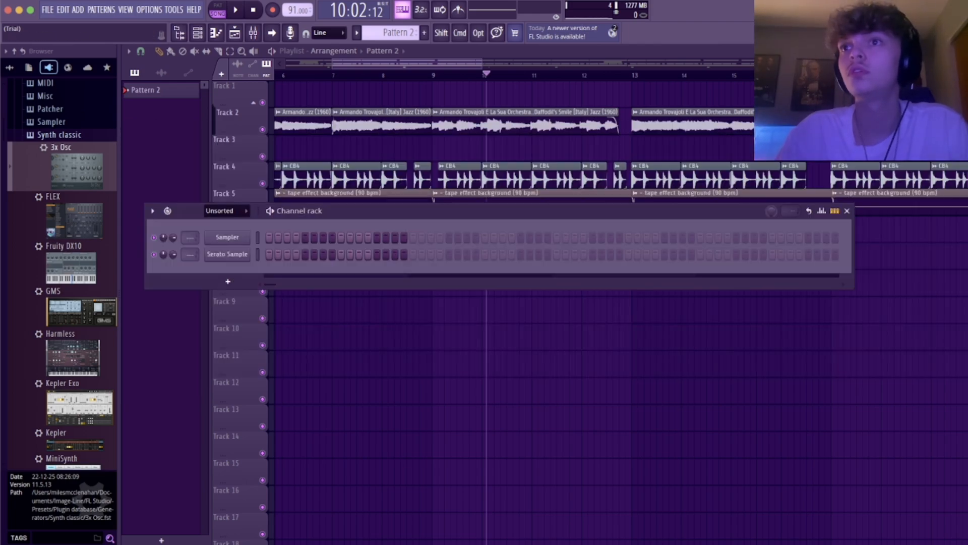
click(847, 211)
click(360, 52)
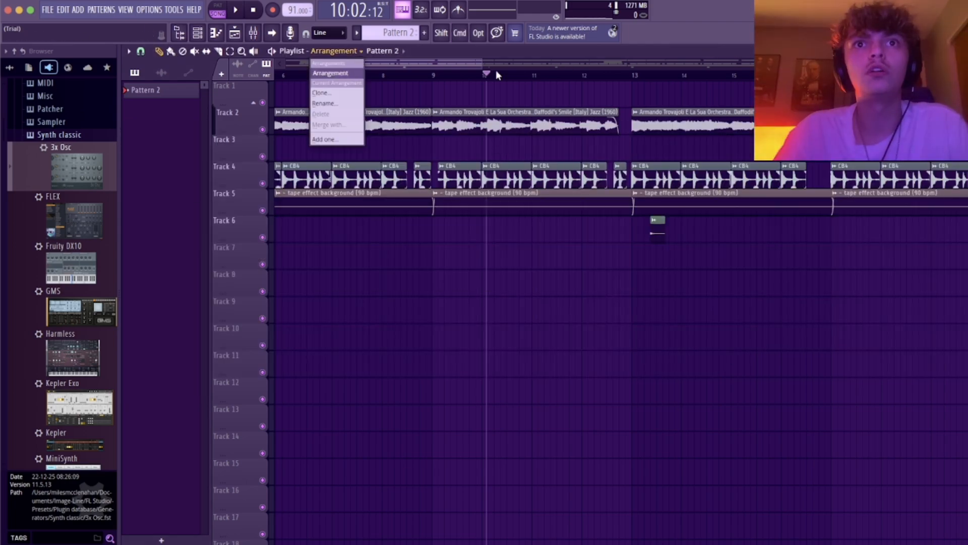
key(super)
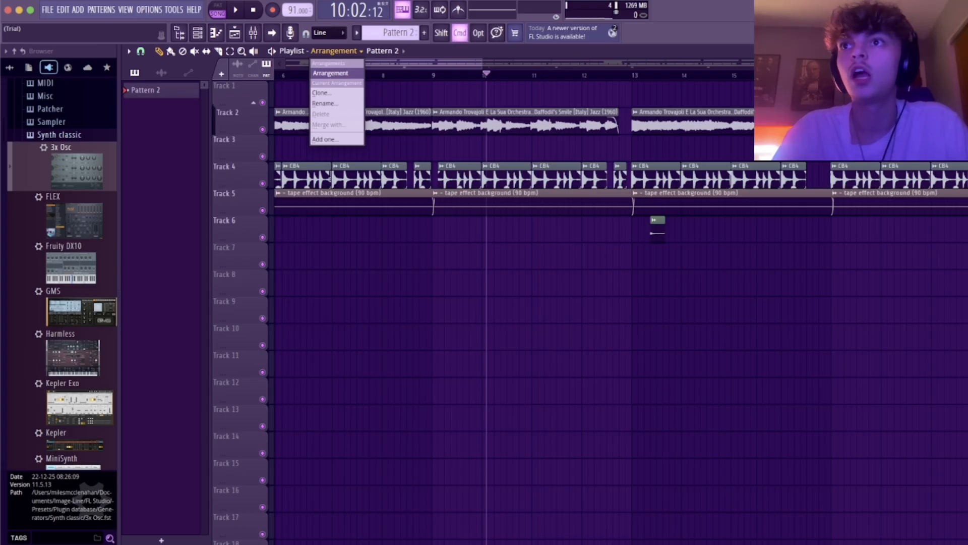
key(Escape)
Play the ending, delete the last two CB4 clips on Track 4, and trim the final tape effect clip to about bar 65
scroll(423, 66, up, 8)
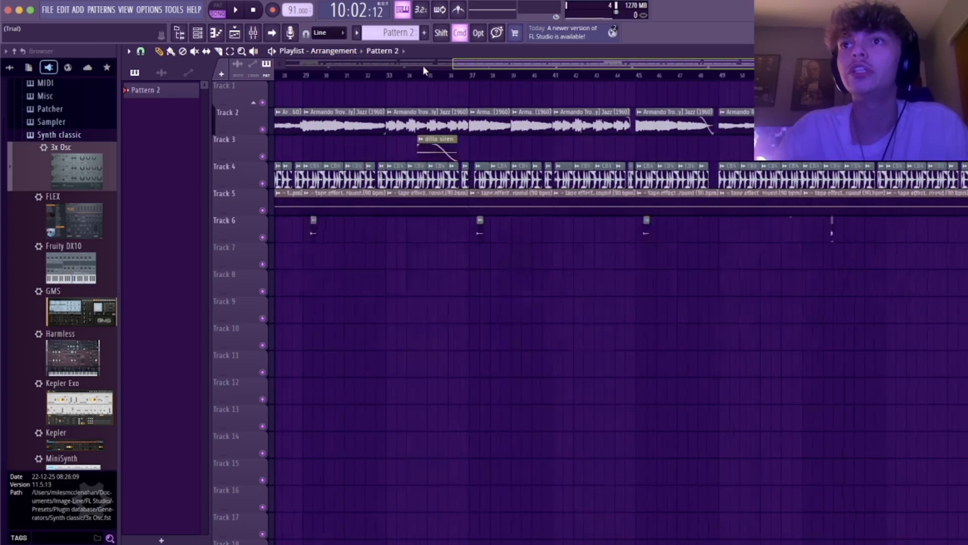
scroll(624, 191, down, 3)
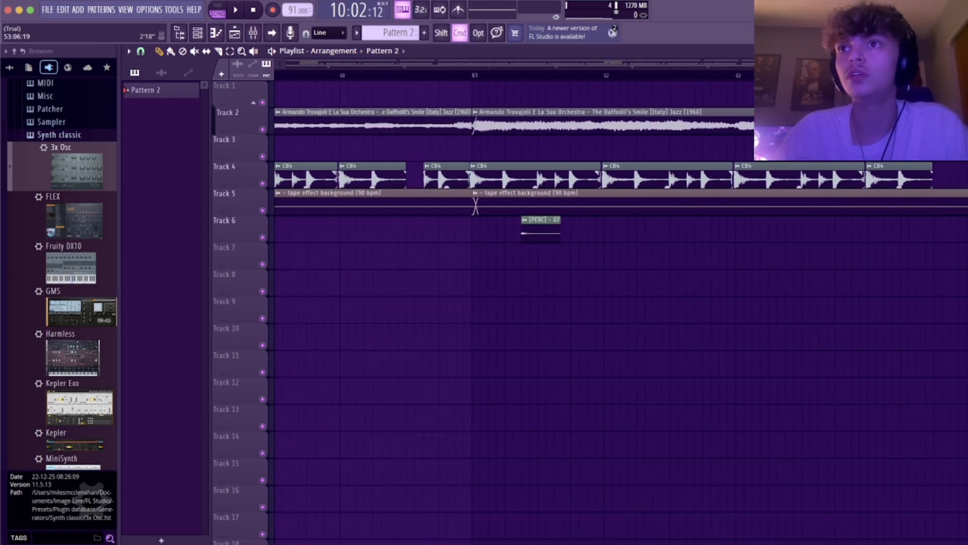
scroll(624, 191, right, 5)
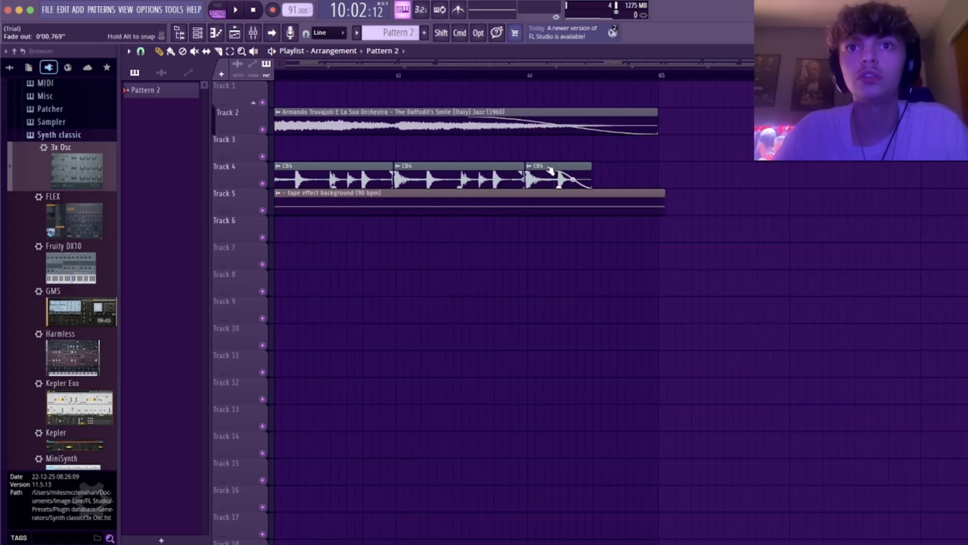
click(485, 75)
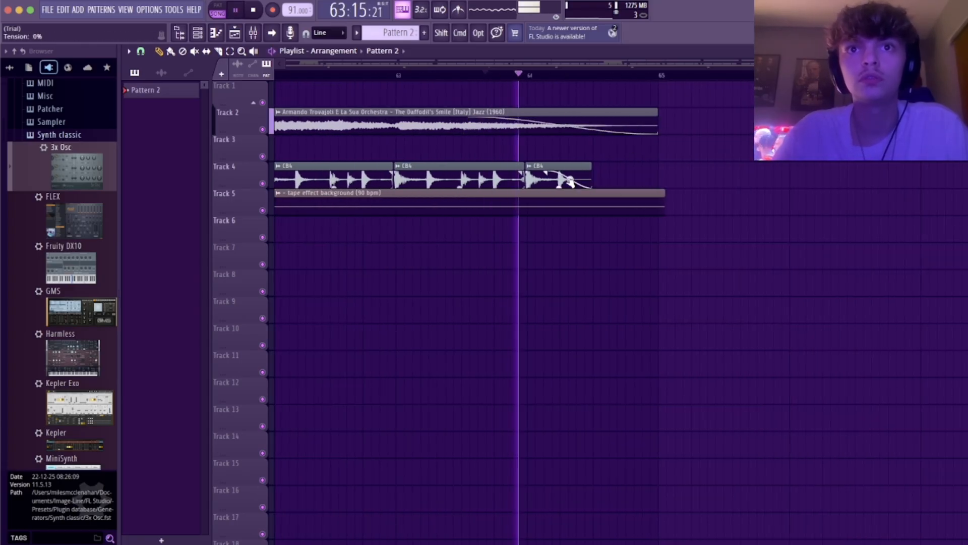
right_click(564, 172)
right_click(492, 173)
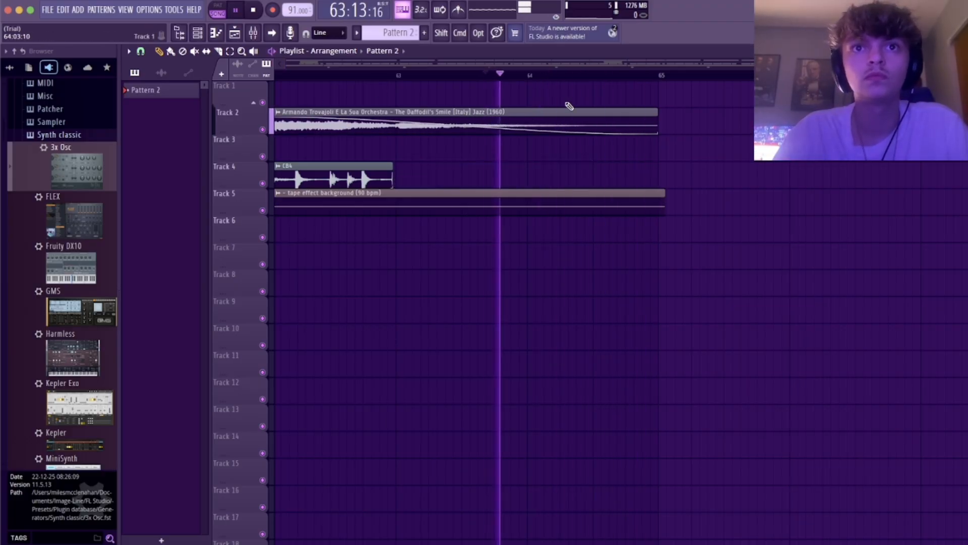
click(664, 192)
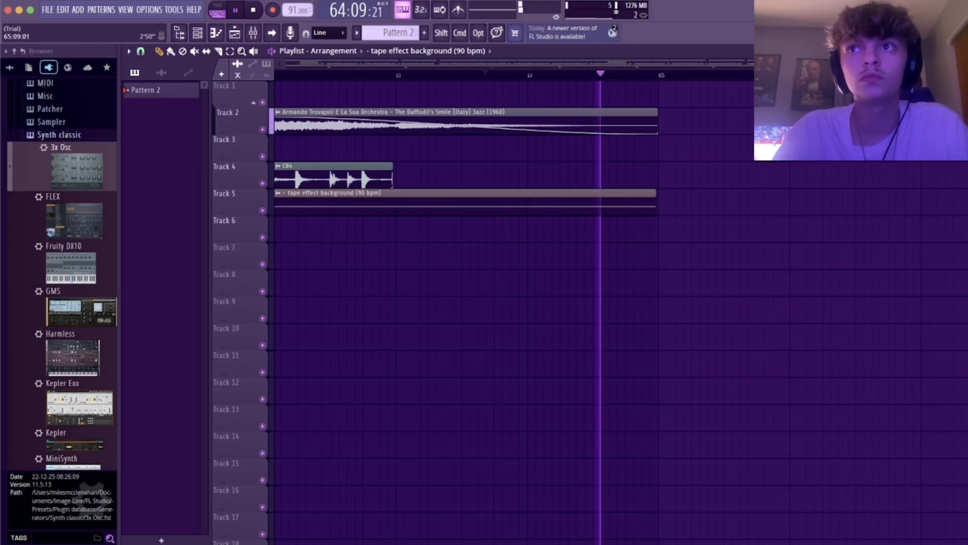
Delete the remaining CB4 clips after bar 61 on Track 4 and the final [PERC] - 07 clip on Track 6
scroll(757, 207, left, 5)
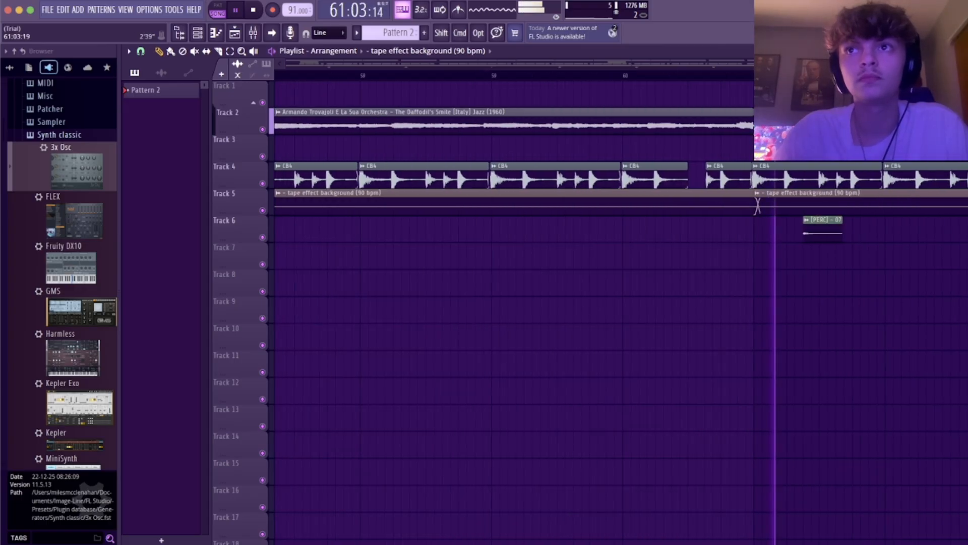
scroll(620, 313, right, 1)
right_click(761, 180)
right_click(745, 181)
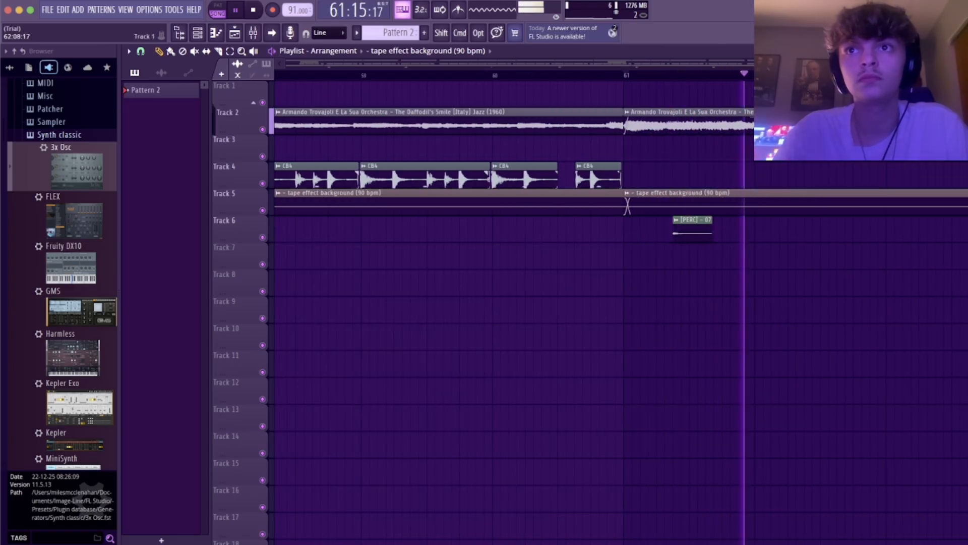
right_click(688, 230)
Play the sections around bars 54 and 45 to check the percussion hits on Track 6
scroll(554, 252, right, 3)
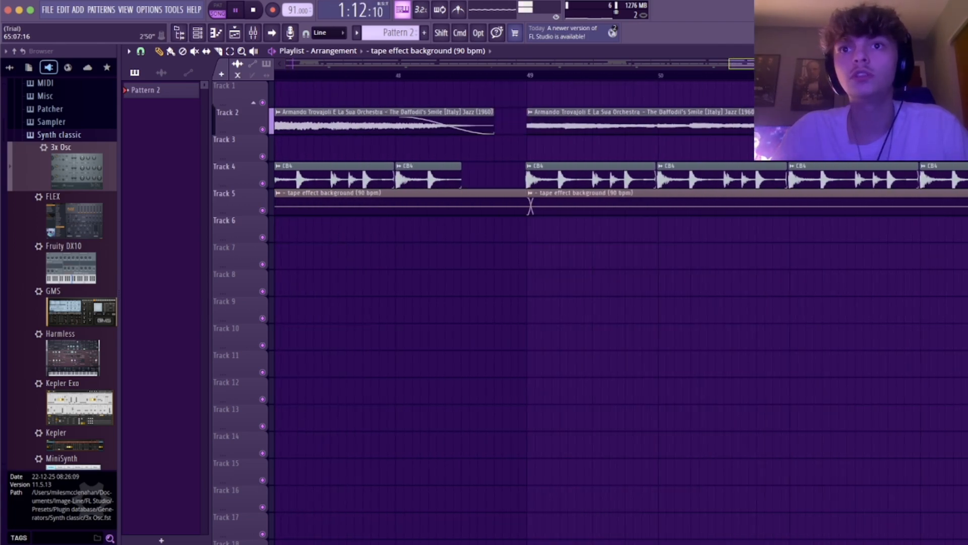
drag(740, 64, 768, 64)
click(837, 76)
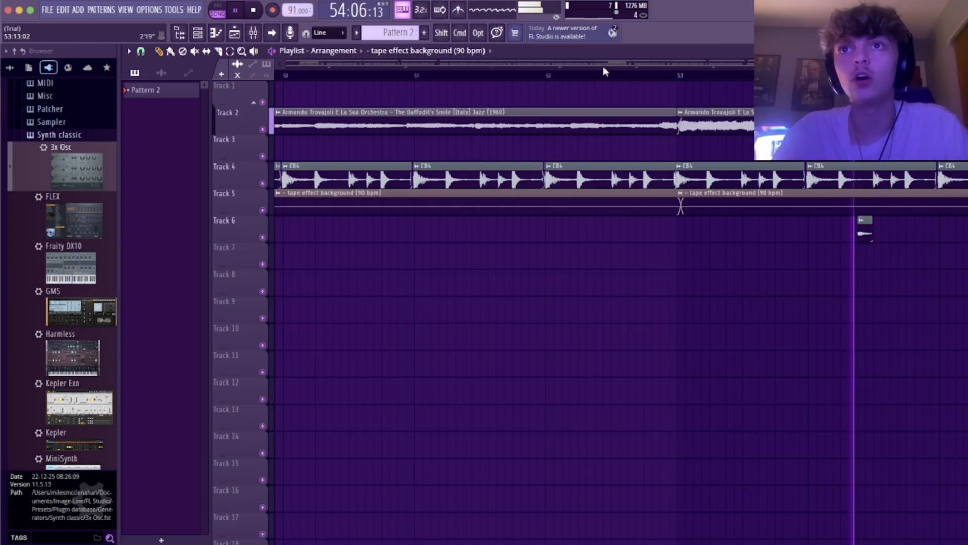
drag(756, 65, 715, 75)
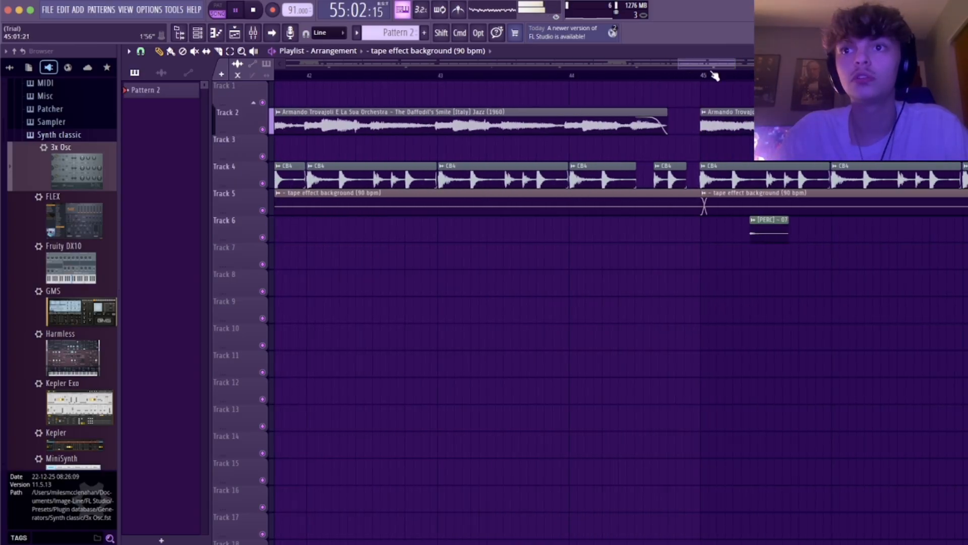
click(732, 80)
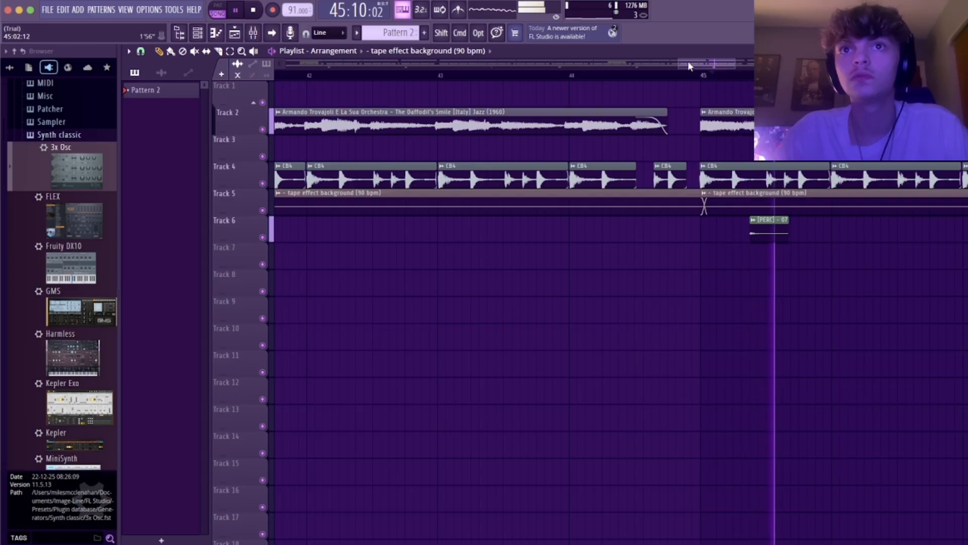
Filter the Channel rack to Audio, lower the [PERC] - 07 channel volume, and replay the hit from bar 45
click(233, 34)
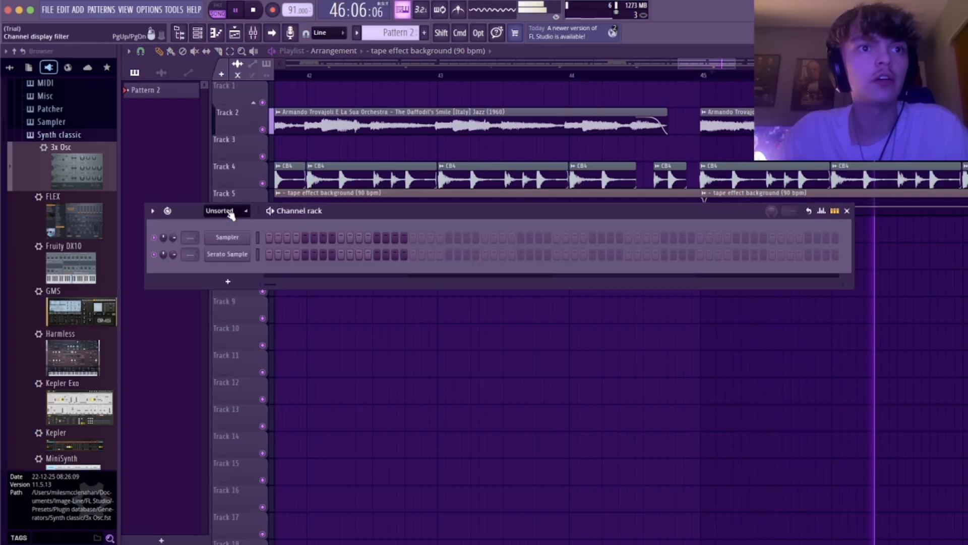
click(228, 211)
click(217, 237)
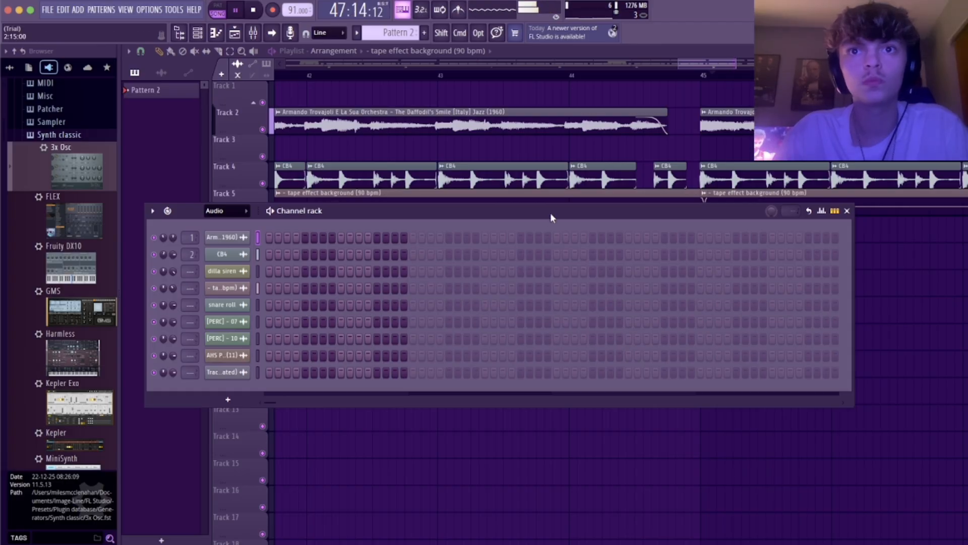
drag(552, 217, 641, 299)
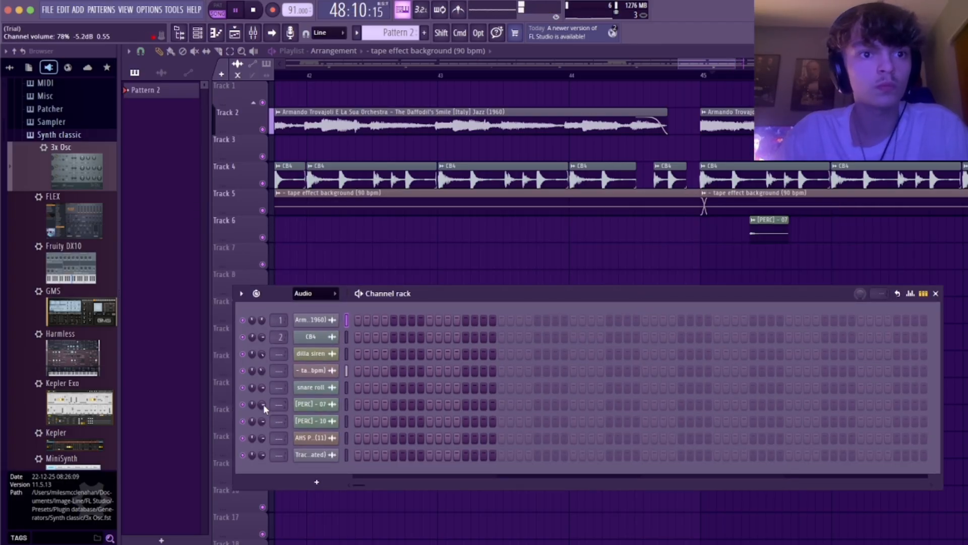
drag(264, 405, 263, 418)
click(744, 76)
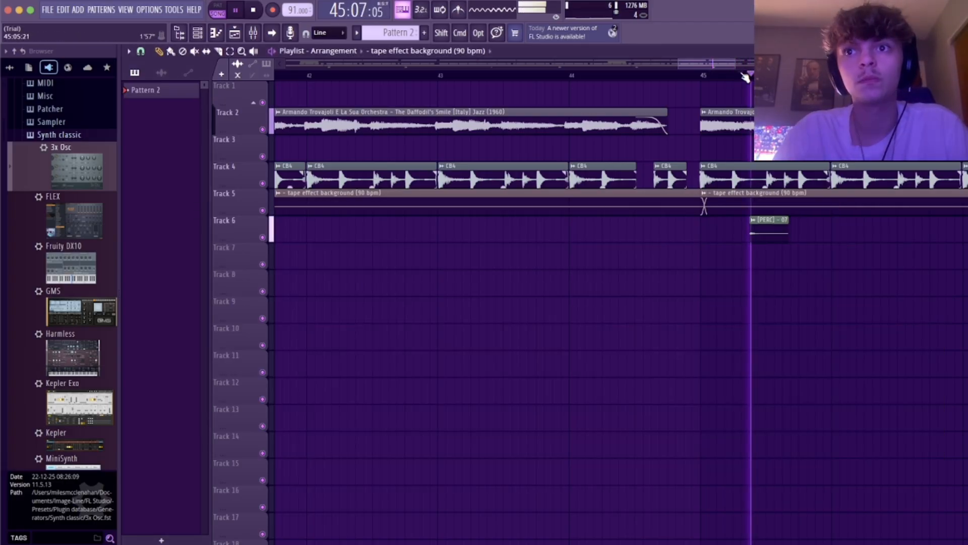
click(197, 33)
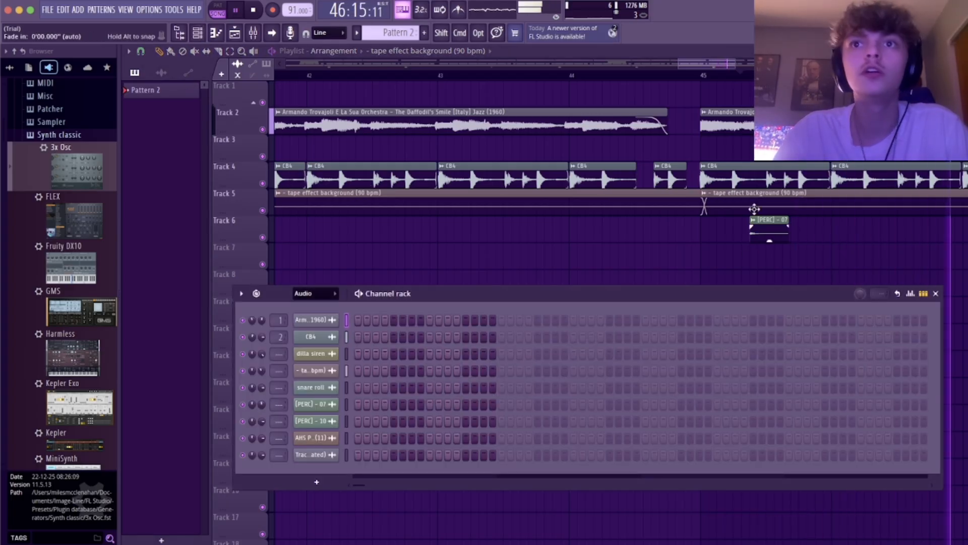
click(705, 76)
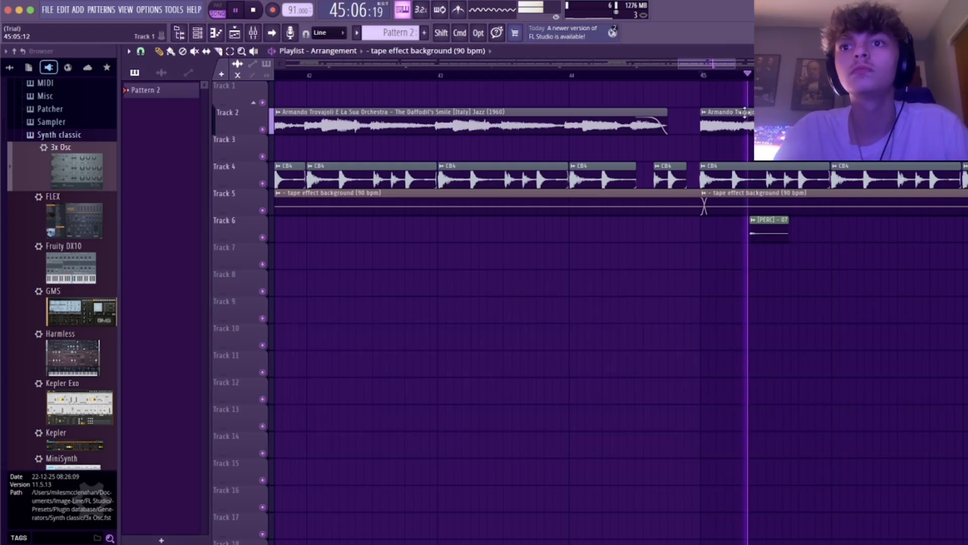
Review the layout of the whole arrangement and return the playhead to the start of the song
drag(699, 64, 147, 52)
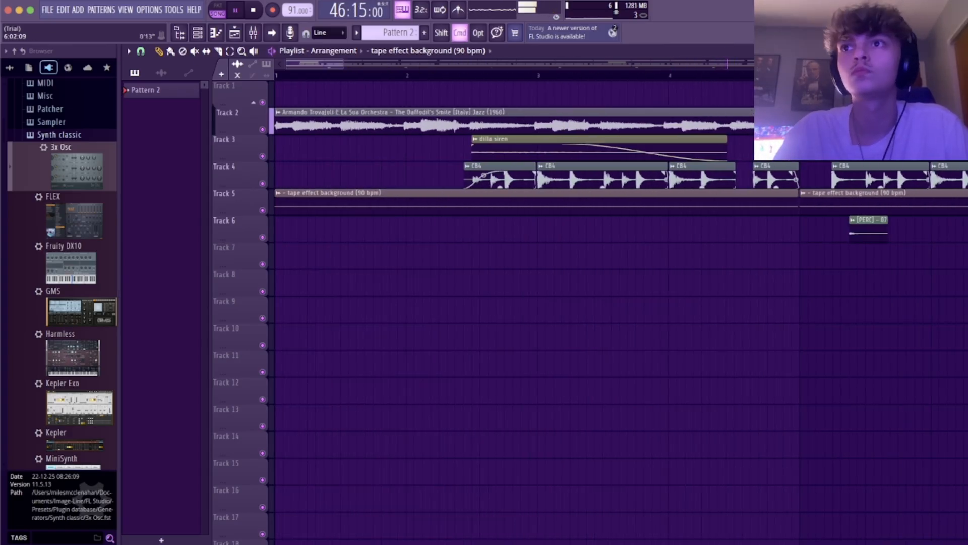
scroll(348, 74, down, 10)
drag(318, 68, 23, 63)
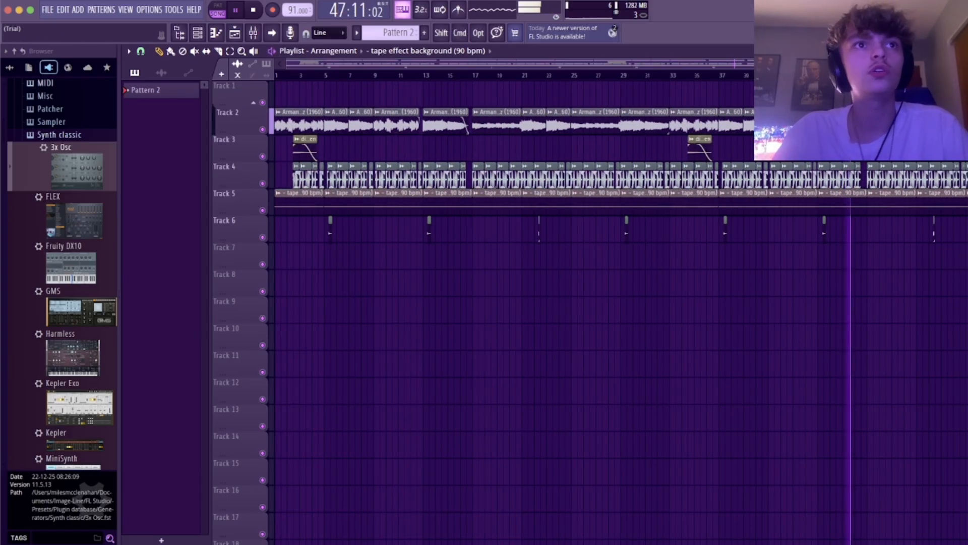
click(253, 10)
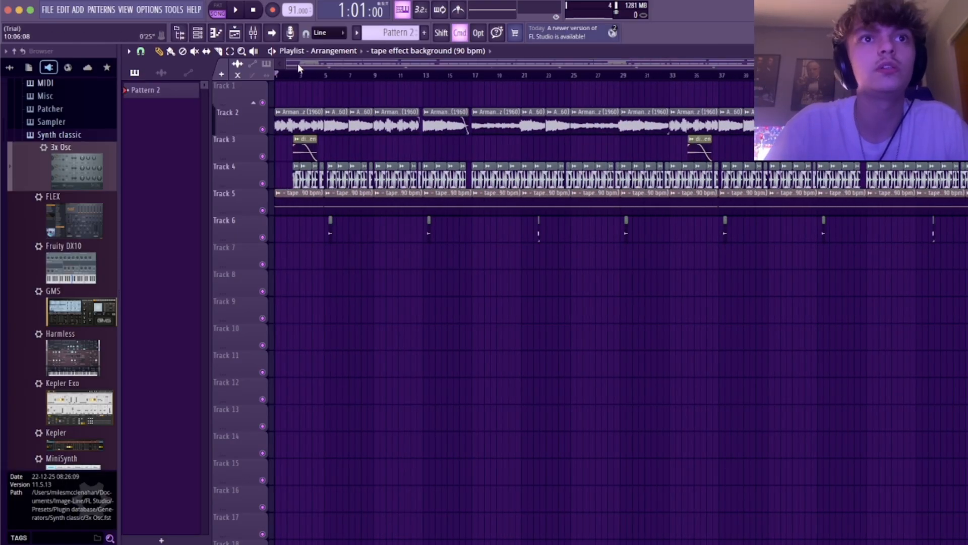
drag(298, 64, 674, 108)
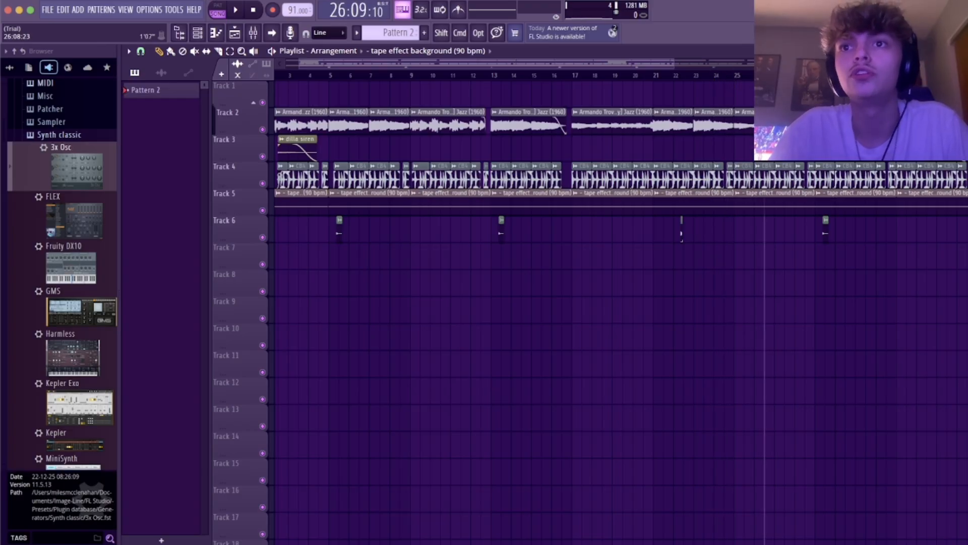
drag(766, 111, 813, 116)
drag(736, 144, 738, 141)
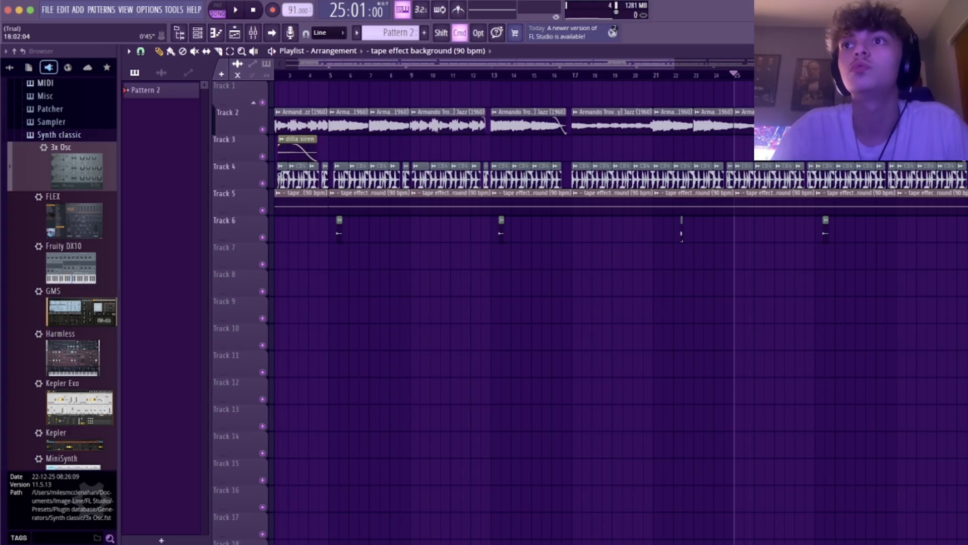
drag(900, 64, 222, 83)
click(258, 9)
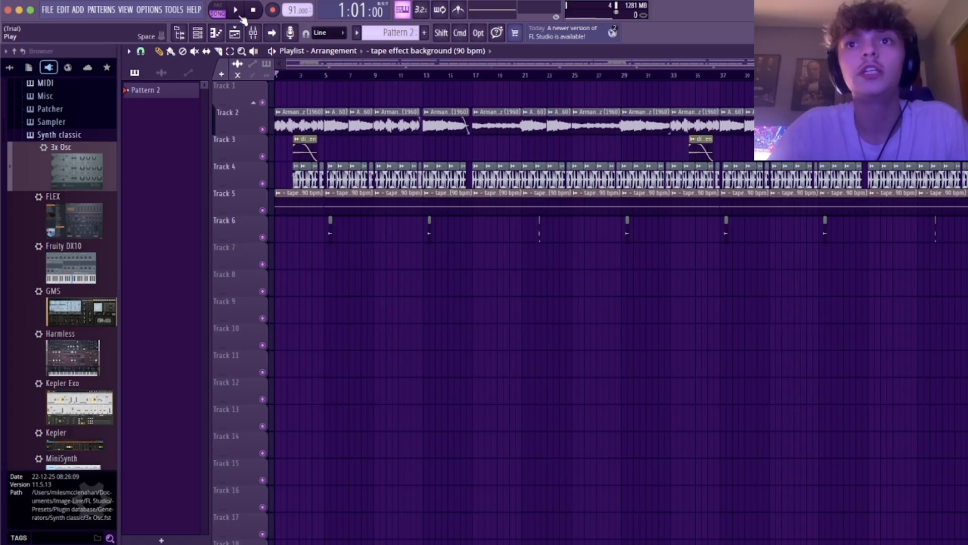
Play the beat from the beginning past bar 34 to check the transitions and levels, and stop playback
click(237, 12)
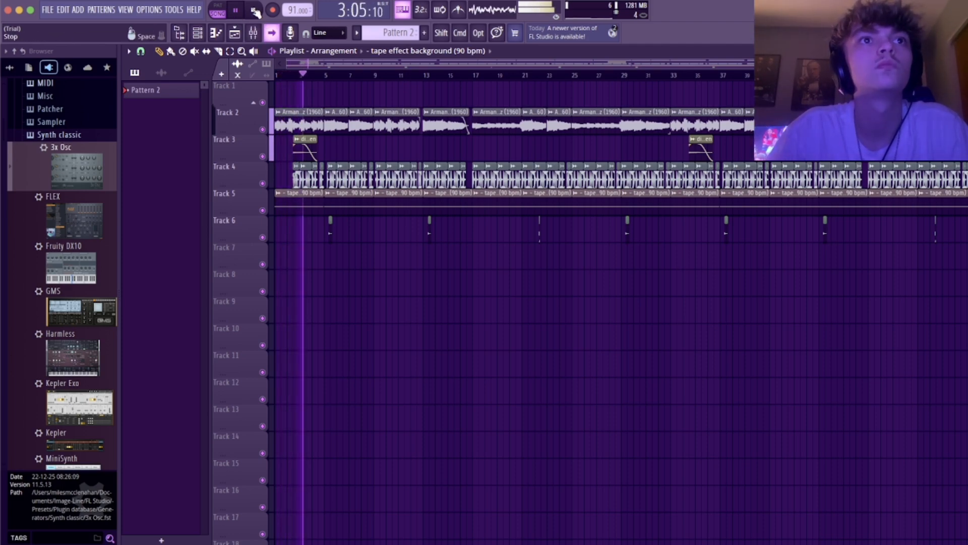
scroll(358, 61, up, 5)
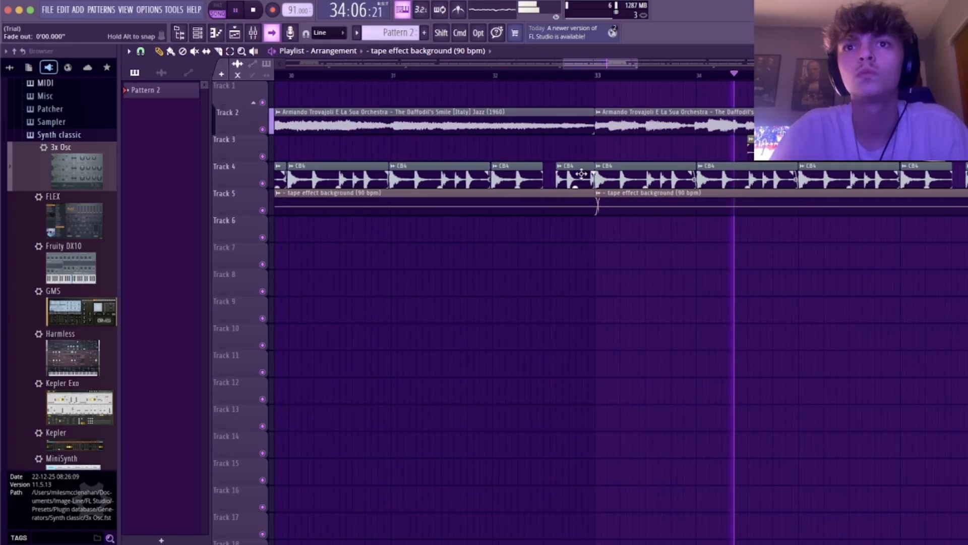
key(space)
key(space)
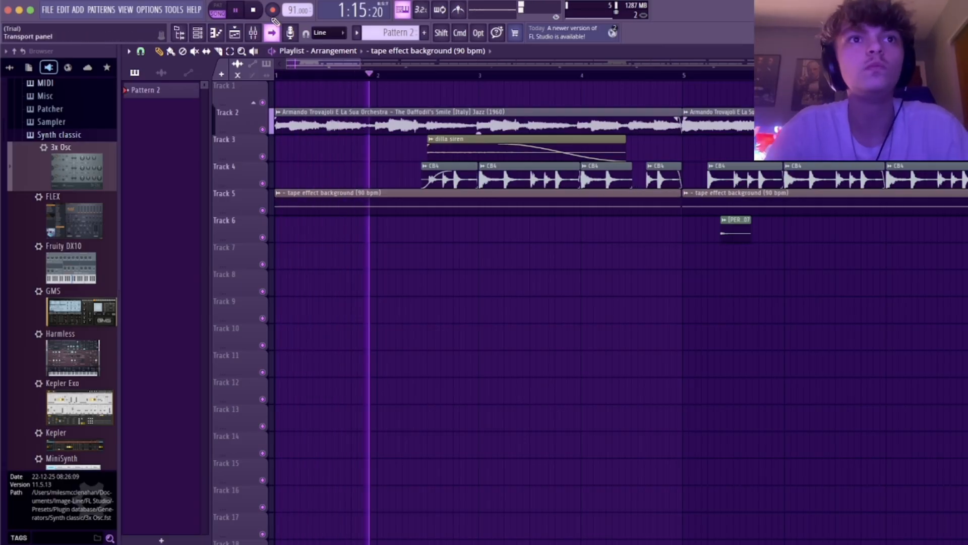
key(space)
Play the arrangement from bar 33 to check the transitions between the sample and drum clips
scroll(603, 65, up, 10)
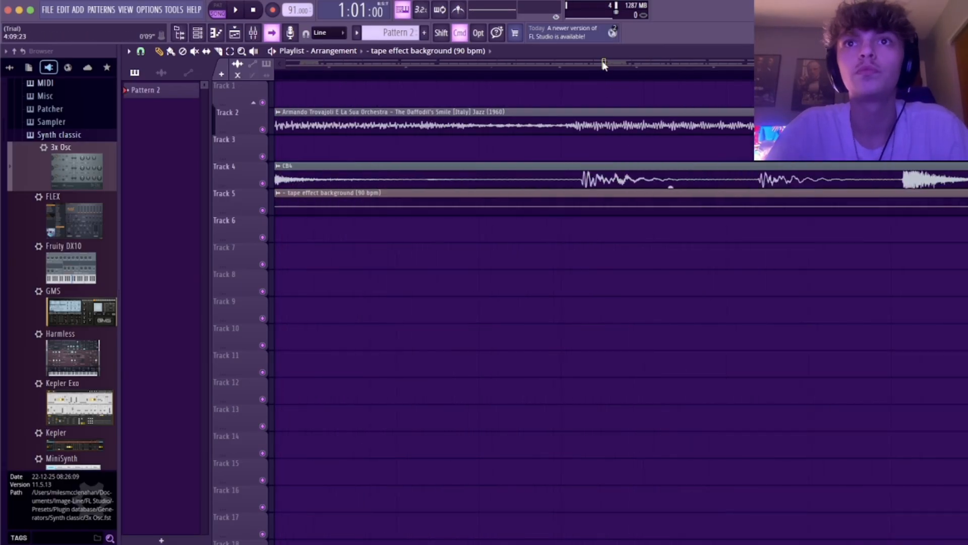
scroll(599, 65, down, 2)
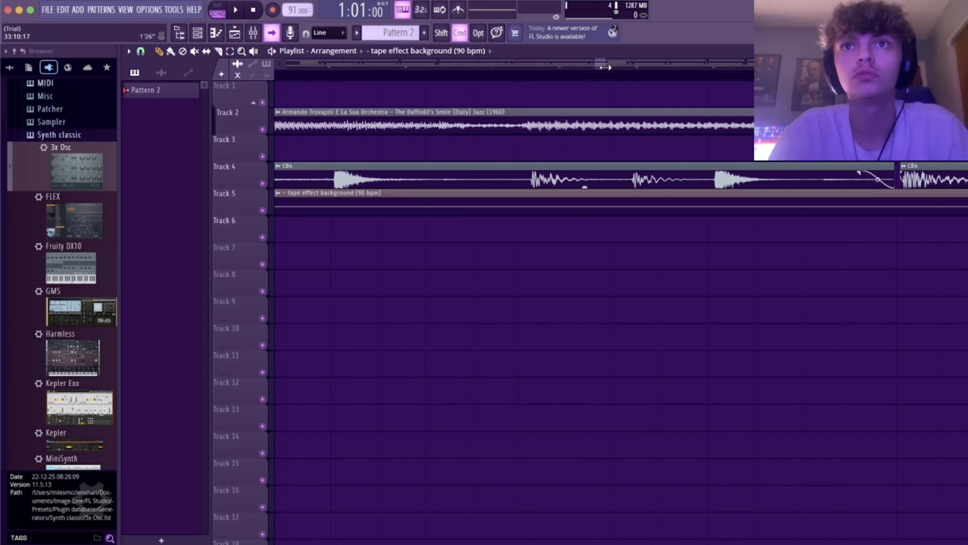
drag(597, 65, 588, 63)
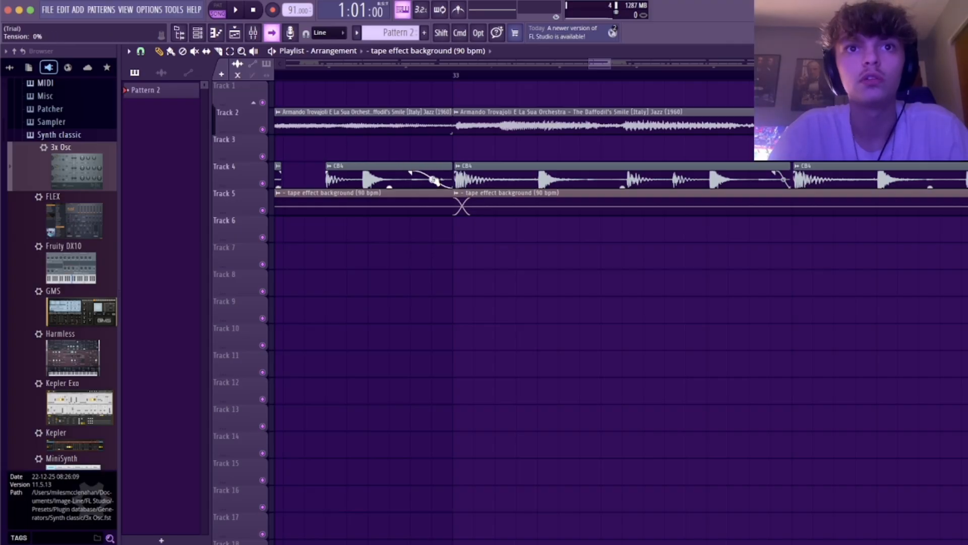
click(453, 74)
key(space)
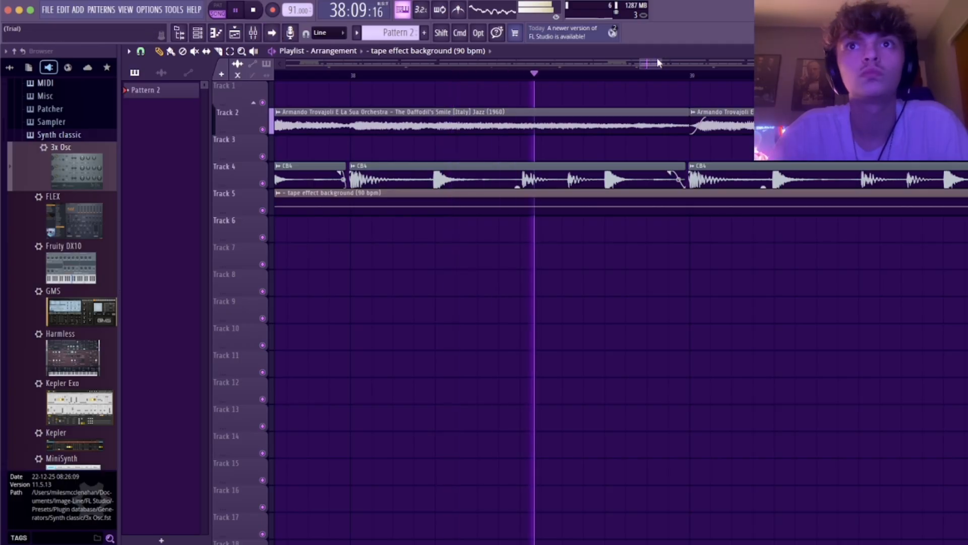
Examine the clip fades around bar 37 during playback, let the song run through its ending, and stop it
drag(656, 57, 638, 68)
scroll(638, 68, up, 2)
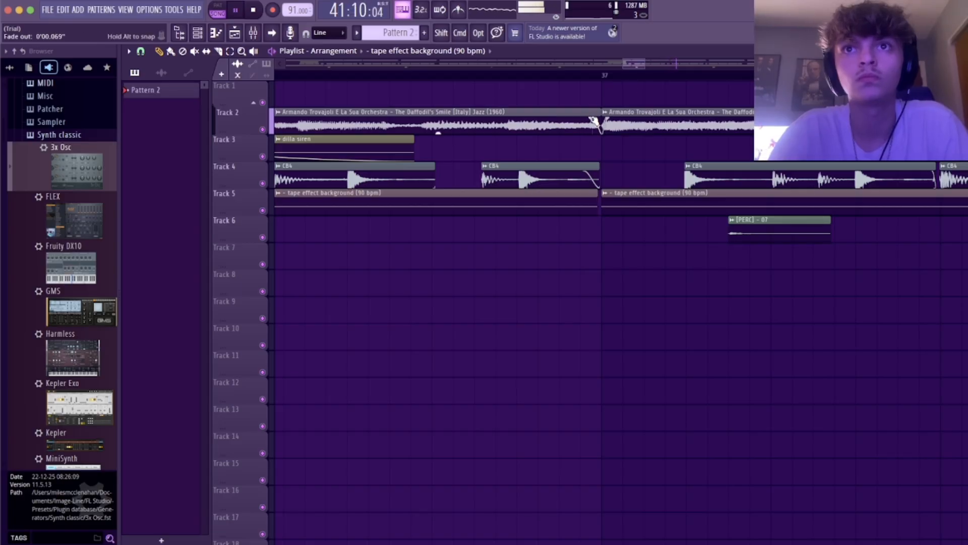
click(273, 34)
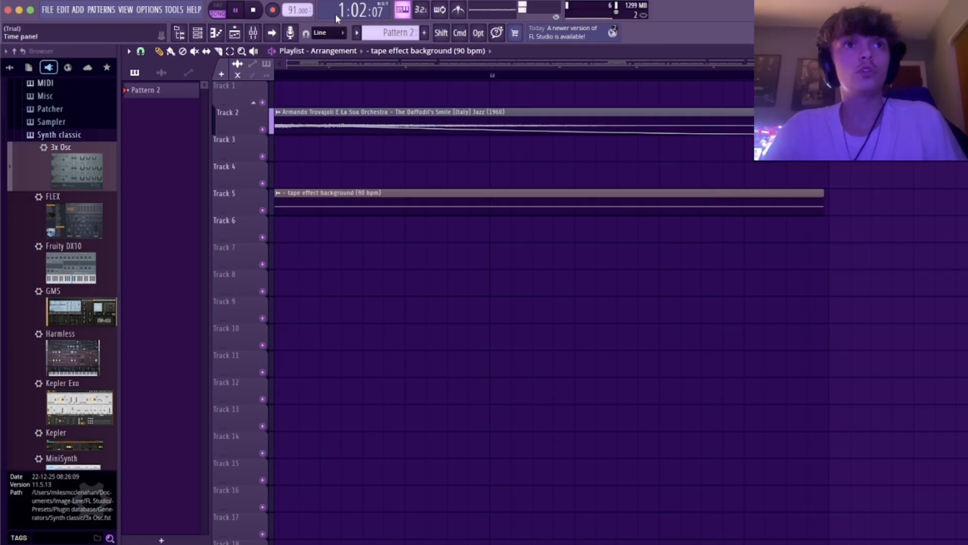
click(219, 10)
click(233, 11)
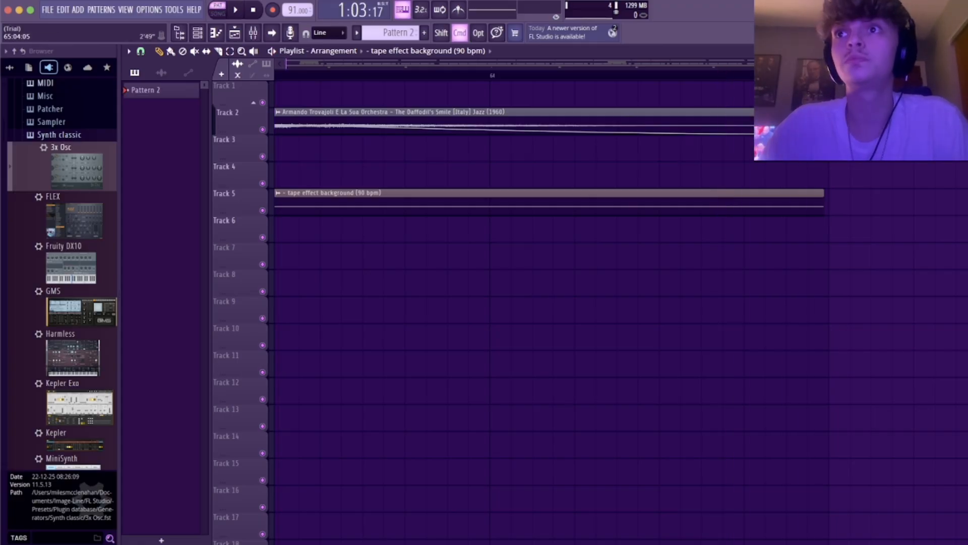
Set the Playlist snap to Line and choose the Daffodil's Smile sample as the clip to place
drag(890, 64, 681, 66)
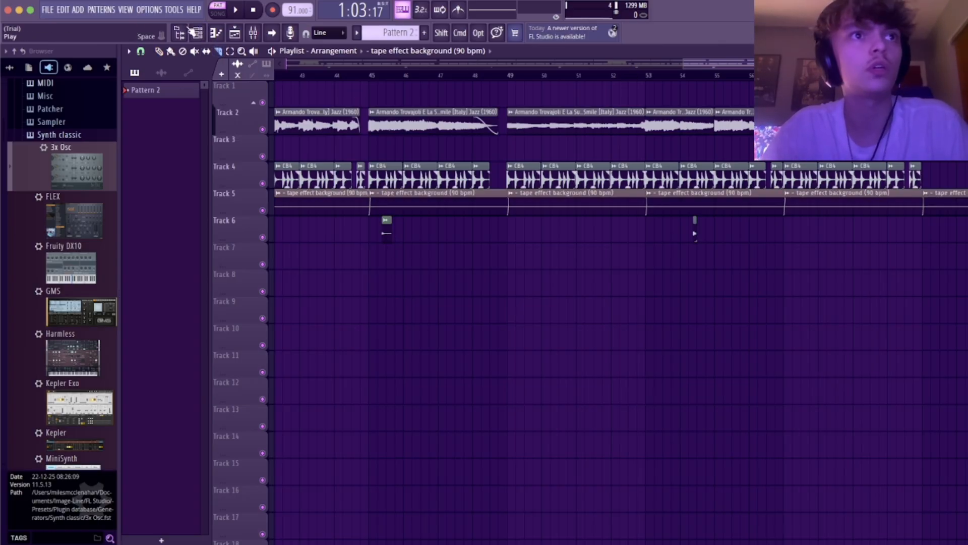
click(217, 52)
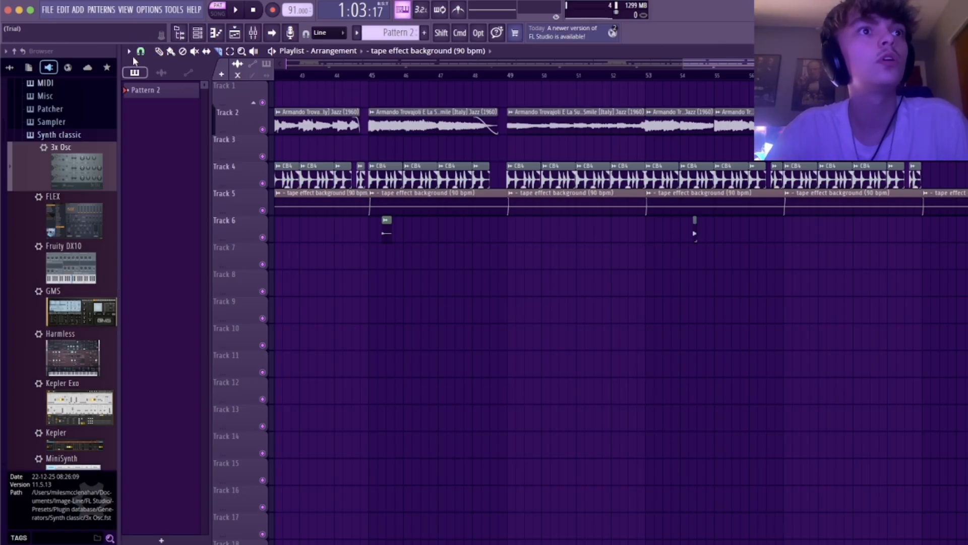
click(140, 54)
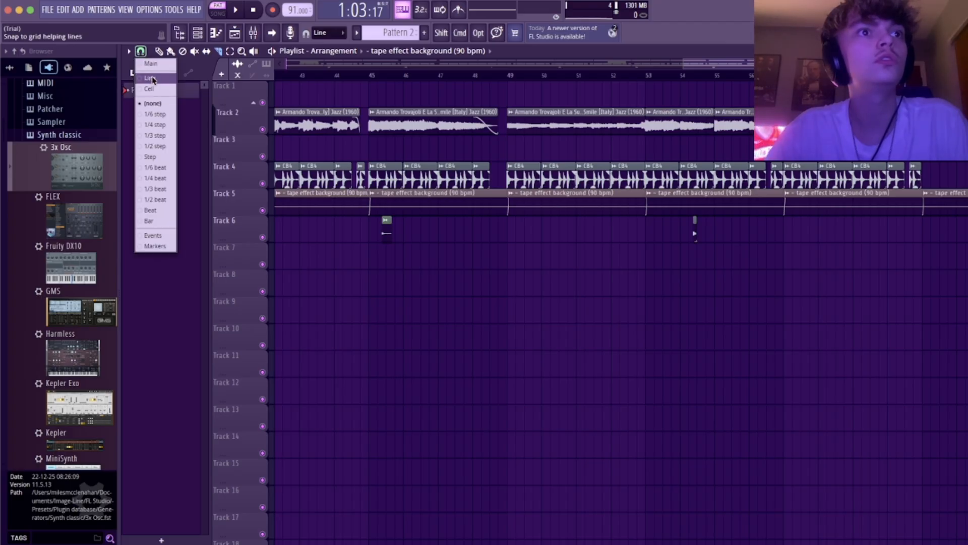
click(152, 78)
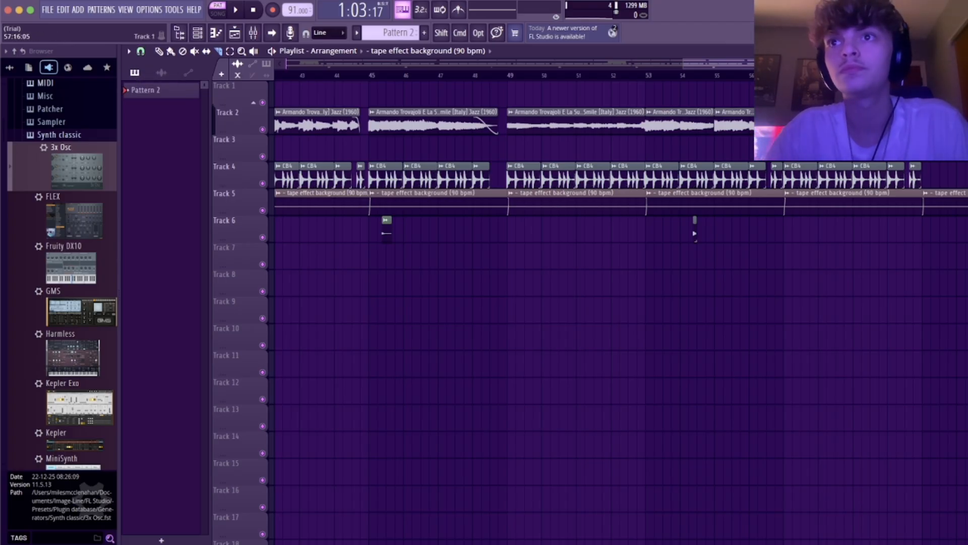
click(172, 52)
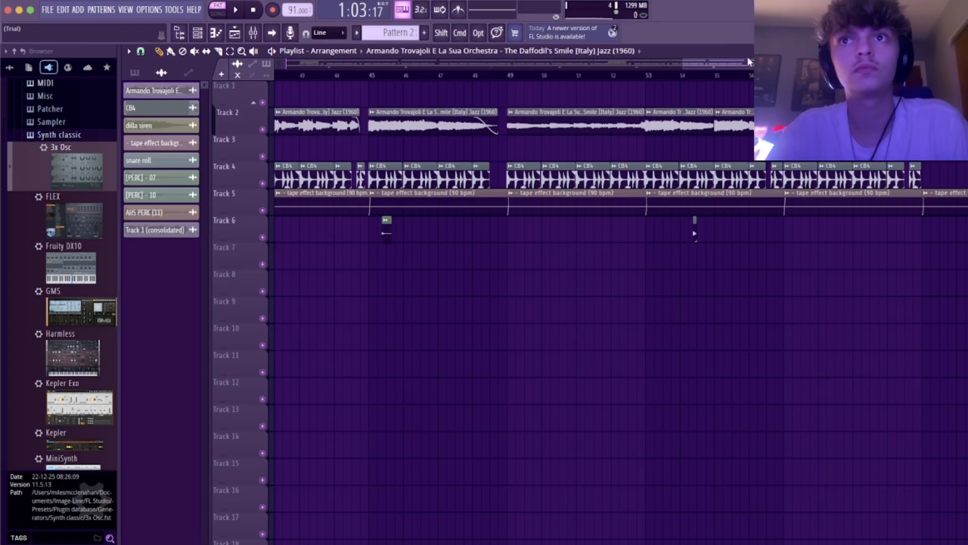
Try extending the song with the Daffodil's Smile sample from bar 65 on Track 2, and play it
drag(749, 61, 791, 63)
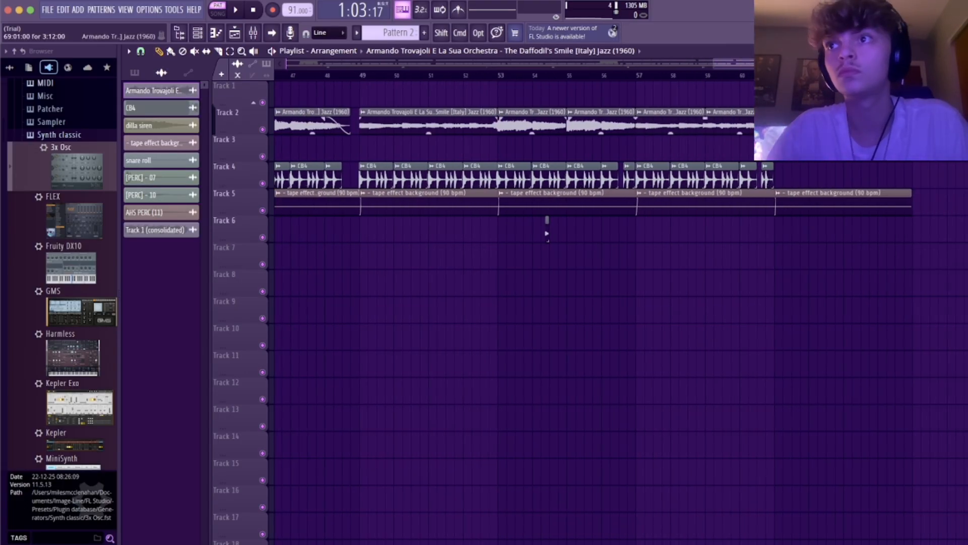
drag(943, 121, 954, 121)
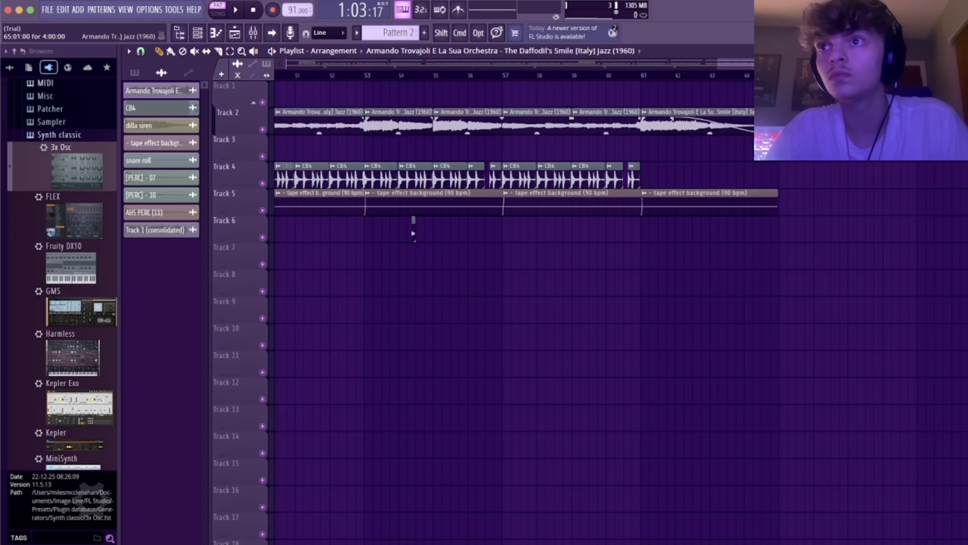
key(space)
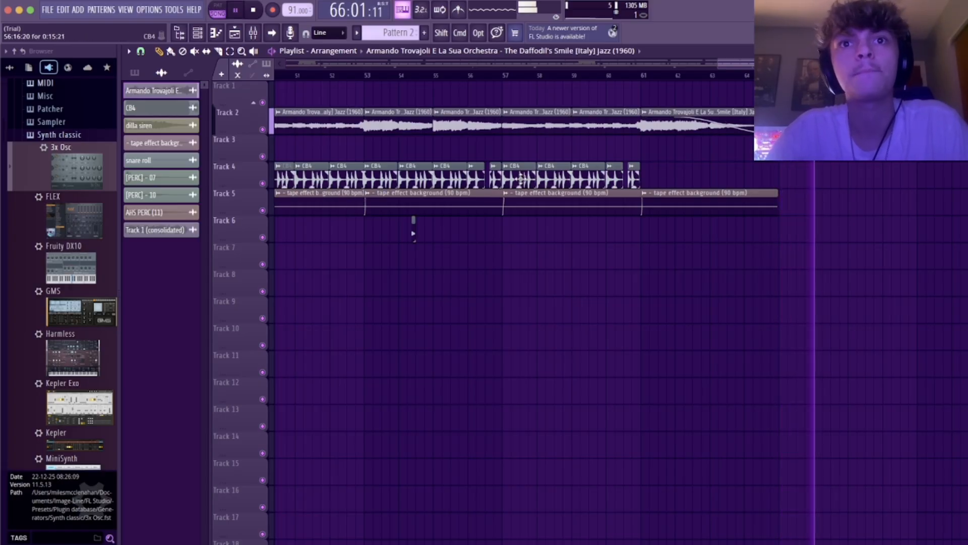
Try adding five consecutive one-bar CB4 drum clips on Track 4, covering bars 65 to 69
click(784, 177)
click(818, 177)
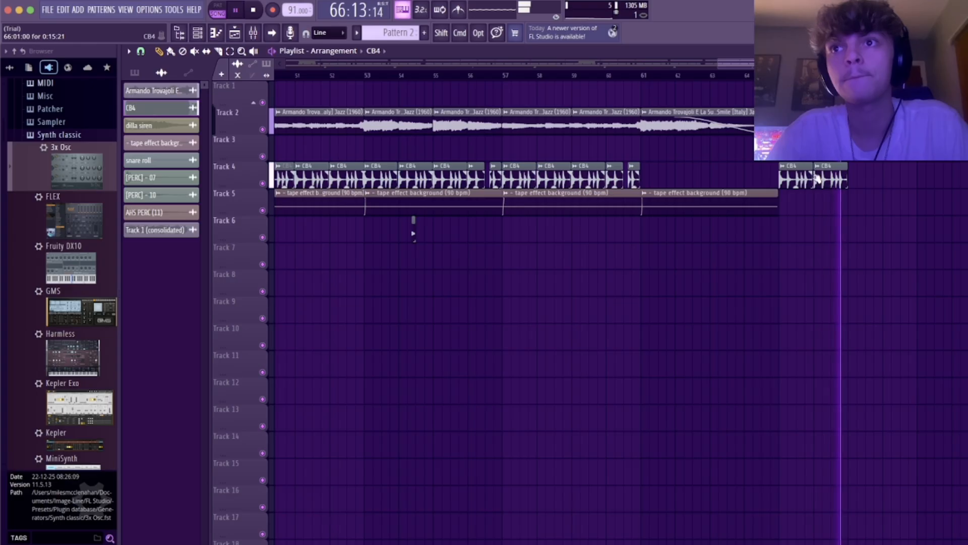
click(852, 177)
click(885, 177)
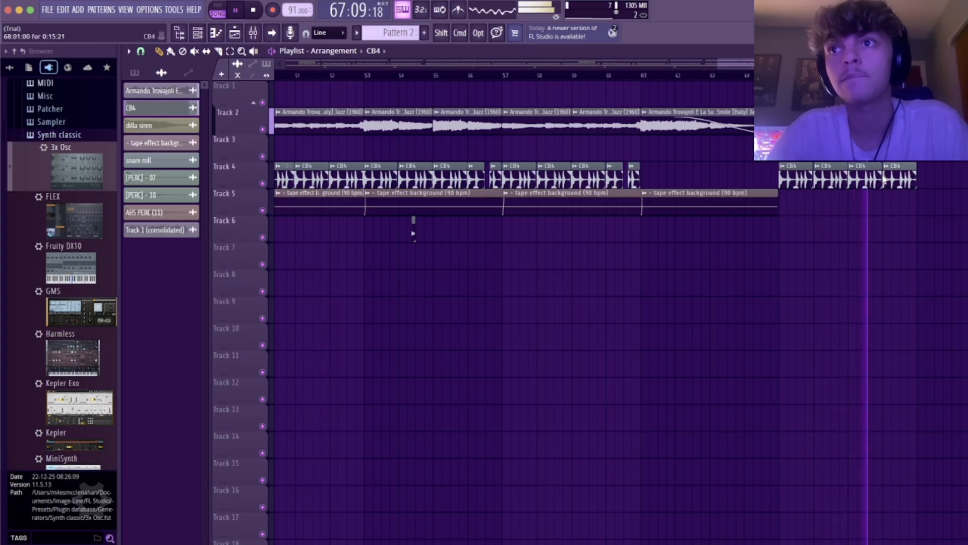
click(919, 177)
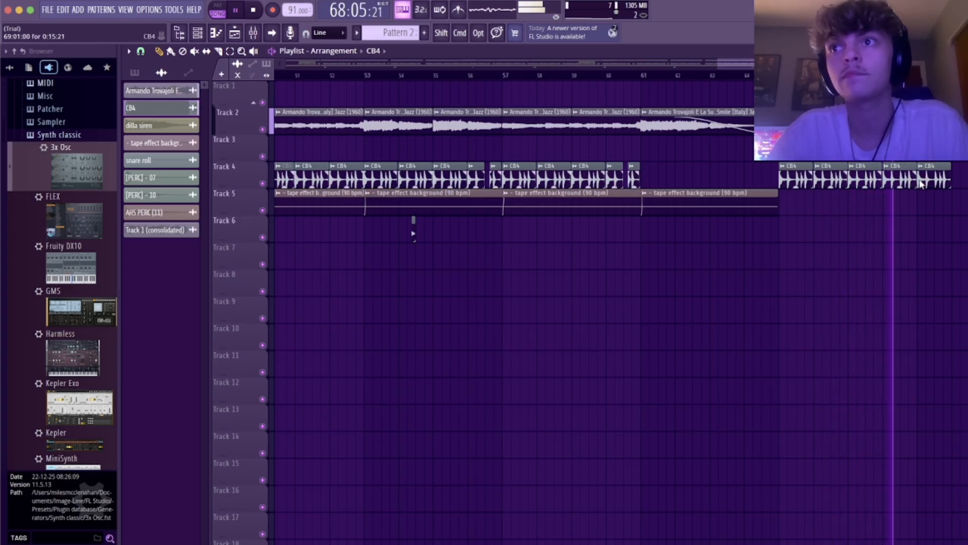
Delete the trial CB4 drum clips and sample clips from bar 65 onward, and stop playback
mouse_move(941, 181)
mouse_down()
mouse_move(966, 181)
mouse_move(765, 178)
mouse_move(765, 151)
mouse_up()
right_click(766, 151)
right_click(807, 177)
right_click(780, 177)
right_click(743, 174)
right_click(723, 172)
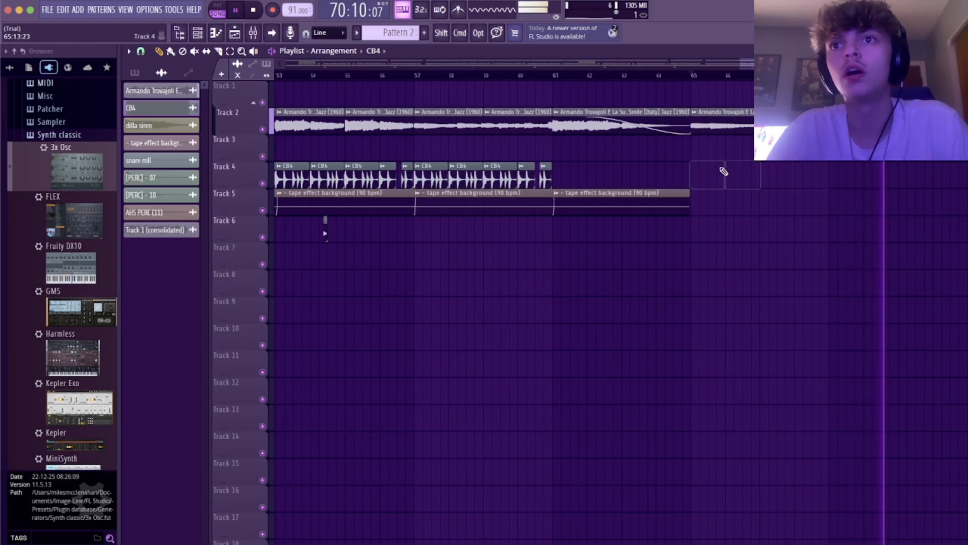
right_click(813, 122)
key(space)
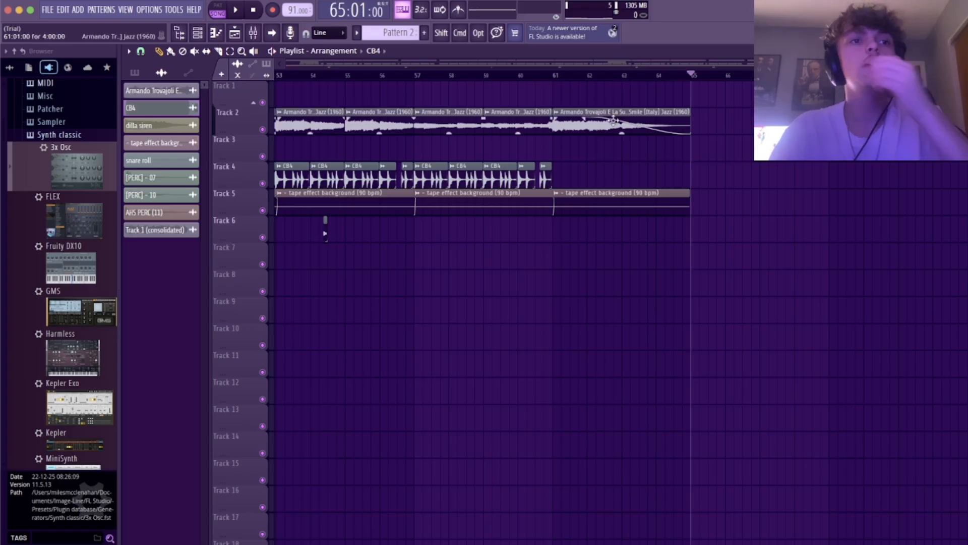